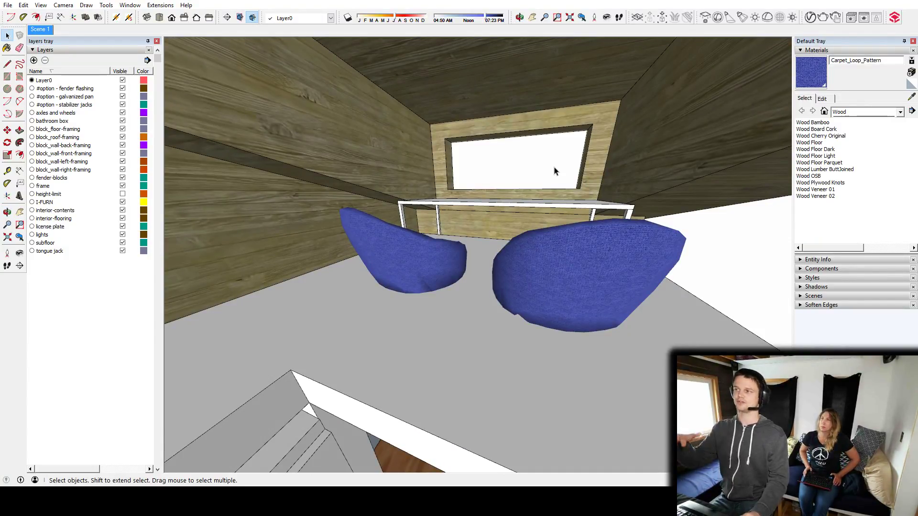
# Inspect the upper loft with its bean bag chairs and desk, and how it sits within the tiny house interior.
pyautogui.moveTo(545, 176); pyautogui.dragTo(580, 289, button='middle')
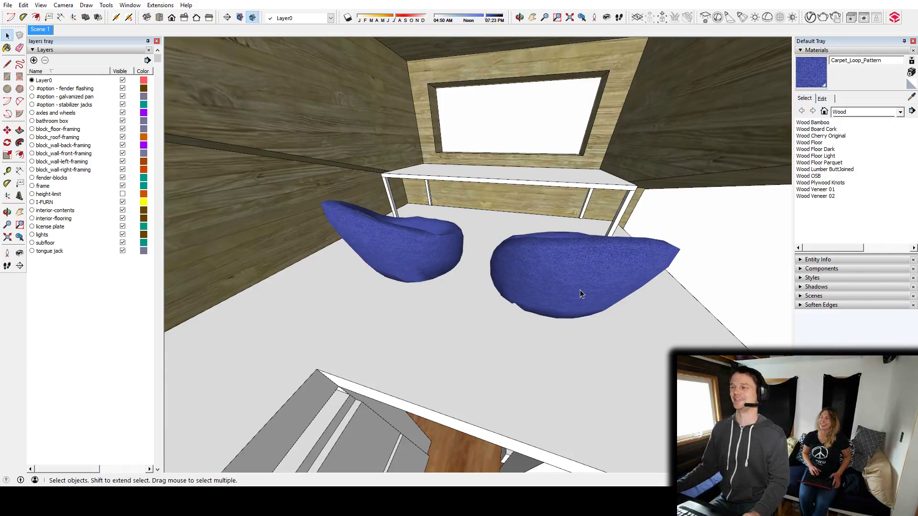
pyautogui.moveTo(580, 289); pyautogui.dragTo(562, 244, button='middle')
pyautogui.scroll(-3, 562, 245)
pyautogui.moveTo(610, 306); pyautogui.dragTo(526, 263, button='middle')
pyautogui.scroll(6, 526, 268)
pyautogui.moveTo(652, 313); pyautogui.dragTo(445, 251, button='middle')
pyautogui.scroll(-5, 509, 247)
pyautogui.scroll(-3, 510, 247)
pyautogui.scroll(-4, 306, 243)
pyautogui.scroll(3, 299, 239)
pyautogui.moveTo(540, 263); pyautogui.dragTo(515, 253, button='middle')
pyautogui.scroll(-4, 514, 253)
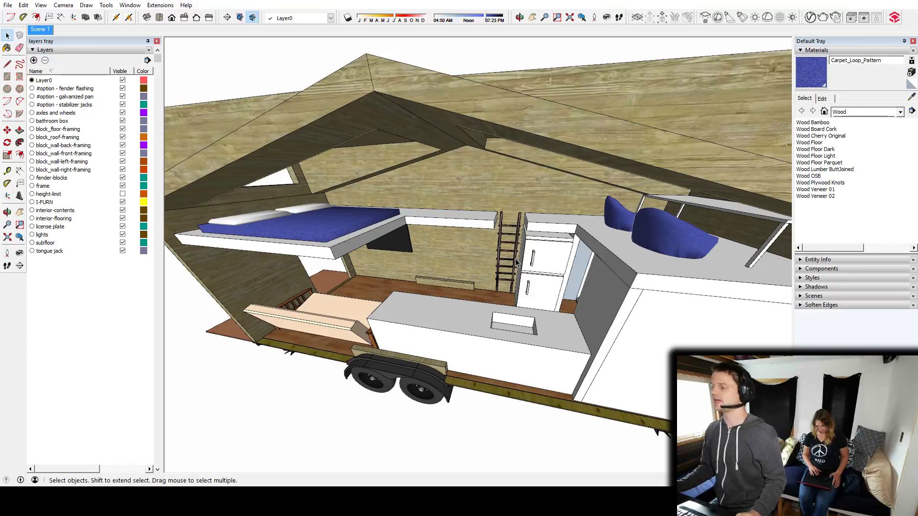
# Review the tiny house layout from several sides, covering the loft bed, sofa, kitchen counter, ladder and roof.
pyautogui.moveTo(506, 303); pyautogui.dragTo(397, 206, button='middle')
pyautogui.click(395, 303)
pyautogui.click(457, 210)
pyautogui.moveTo(388, 249); pyautogui.dragTo(711, 218, button='middle')
pyautogui.moveTo(416, 153); pyautogui.dragTo(523, 180, button='middle')
pyautogui.scroll(-3, 559, 266)
pyautogui.click(669, 223)
pyautogui.moveTo(594, 193); pyautogui.dragTo(233, 258, button='middle')
pyautogui.moveTo(610, 242); pyautogui.dragTo(460, 139, button='middle')
pyautogui.keyDown('shift'); pyautogui.moveTo(670, 196); pyautogui.dragTo(572, 213, button='middle'); pyautogui.keyUp('shift')
pyautogui.keyDown('shift'); pyautogui.moveTo(426, 196); pyautogui.dragTo(474, 239, button='middle'); pyautogui.keyUp('shift')
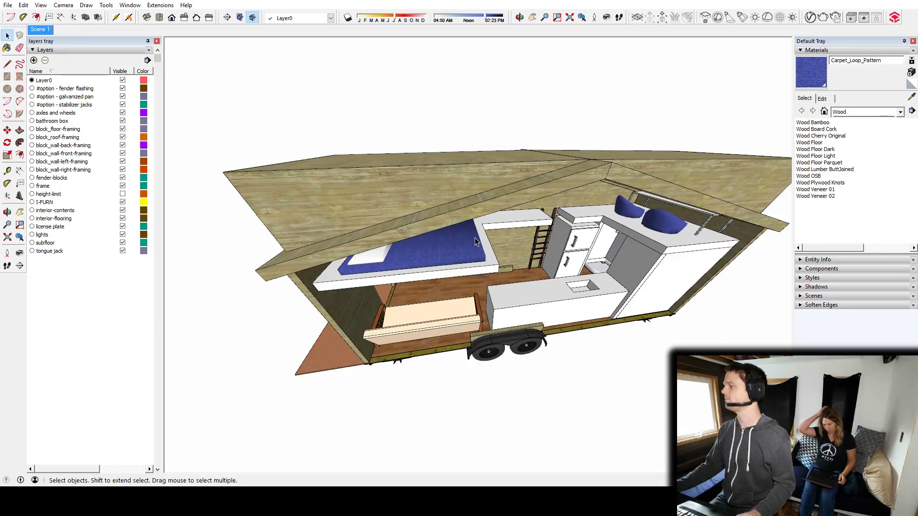
pyautogui.moveTo(475, 237); pyautogui.dragTo(449, 174, button='middle')
pyautogui.moveTo(367, 131); pyautogui.dragTo(475, 196, button='middle')
pyautogui.moveTo(438, 234); pyautogui.dragTo(541, 321, button='middle')
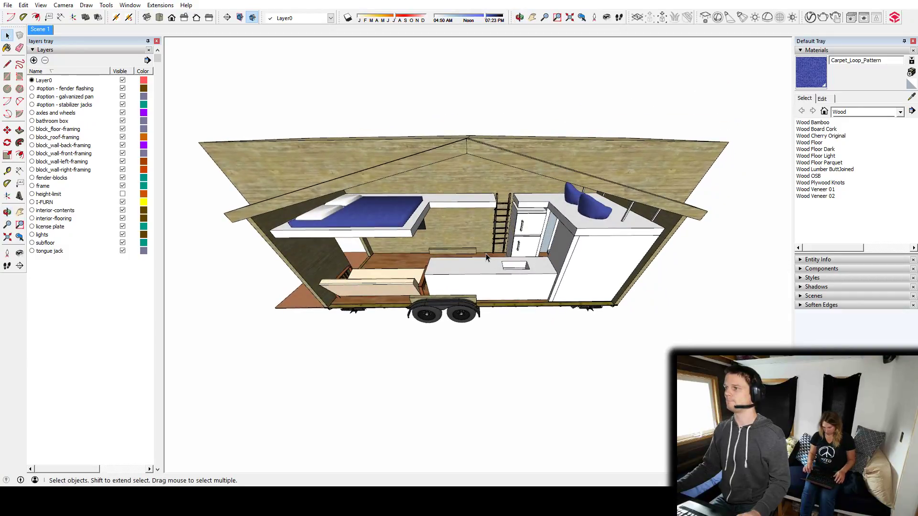
# Examine the open side of the house on its trailer, from the entry deck to the loft end.
pyautogui.moveTo(436, 276); pyautogui.dragTo(492, 268, button='middle')
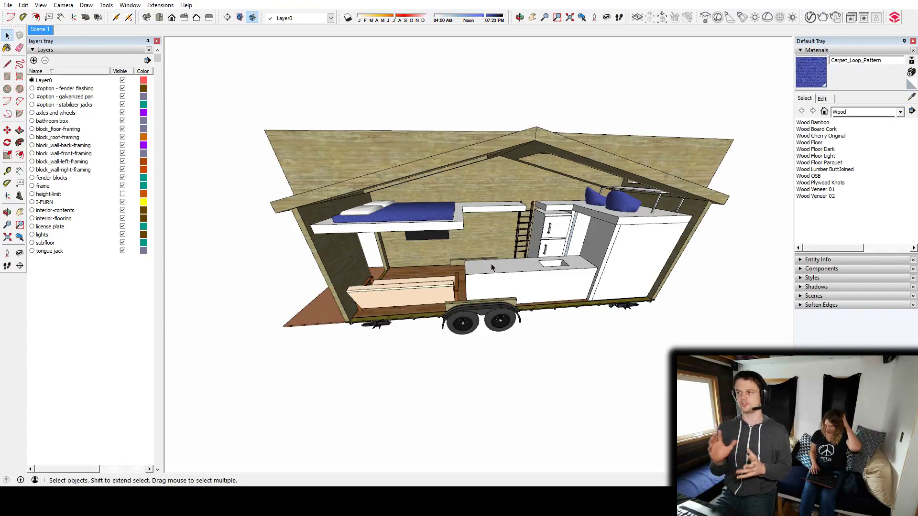
pyautogui.moveTo(491, 267); pyautogui.dragTo(538, 302, button='middle')
pyautogui.moveTo(401, 280); pyautogui.dragTo(538, 322, button='middle')
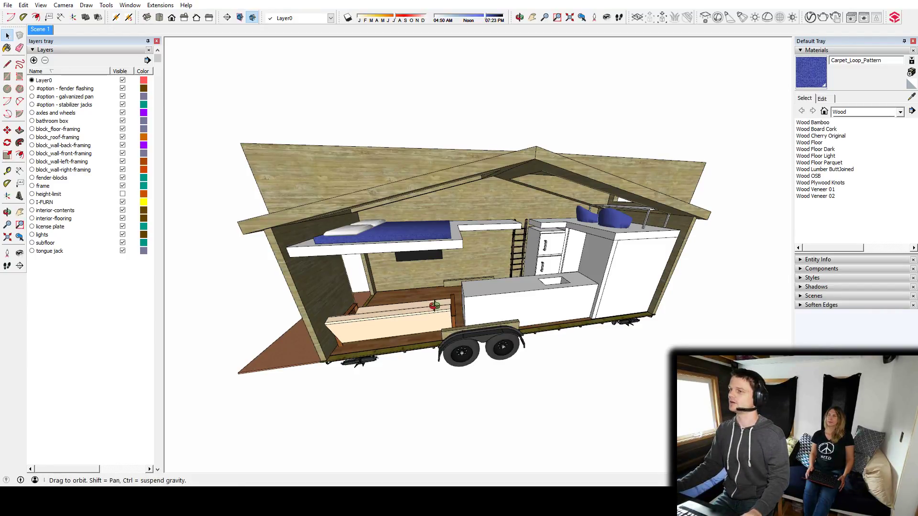
pyautogui.moveTo(431, 308); pyautogui.dragTo(549, 311, button='middle')
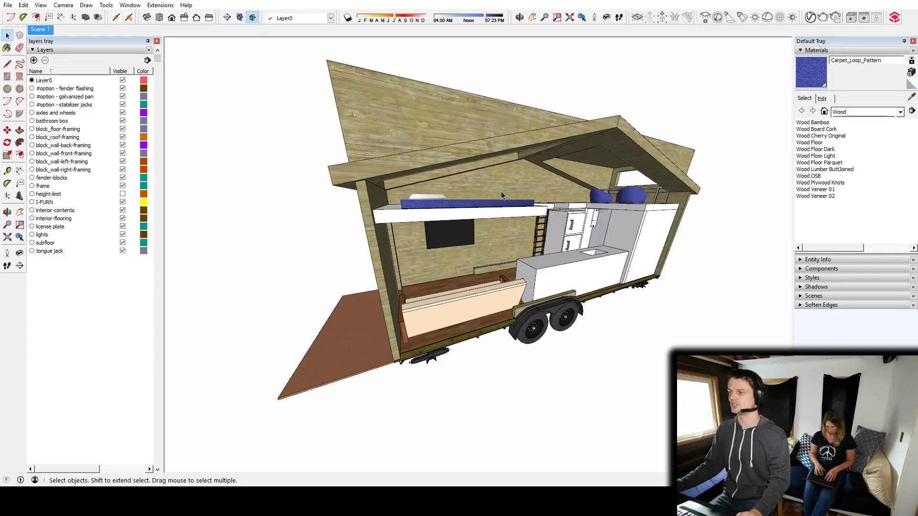
pyautogui.moveTo(675, 260); pyautogui.dragTo(561, 92, button='middle')
pyautogui.click(536, 250)
pyautogui.moveTo(501, 125); pyautogui.dragTo(550, 180, button='middle')
pyautogui.click(581, 269)
pyautogui.moveTo(471, 192); pyautogui.dragTo(478, 315, button='middle')
pyautogui.keyDown('shift'); pyautogui.moveTo(623, 309); pyautogui.dragTo(431, 260, button='middle'); pyautogui.keyUp('shift')
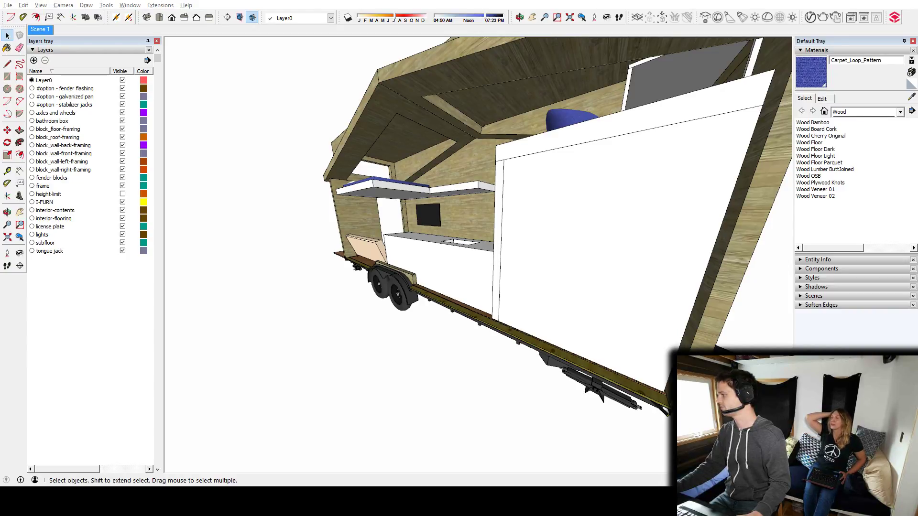
pyautogui.moveTo(373, 231)
pyautogui.mouseDown(button='middle')
pyautogui.moveTo(479, 289)
pyautogui.moveTo(466, 281)
pyautogui.moveTo(555, 283)
pyautogui.moveTo(580, 299)
pyautogui.mouseUp(button='middle')
pyautogui.scroll(-5, 465, 281)
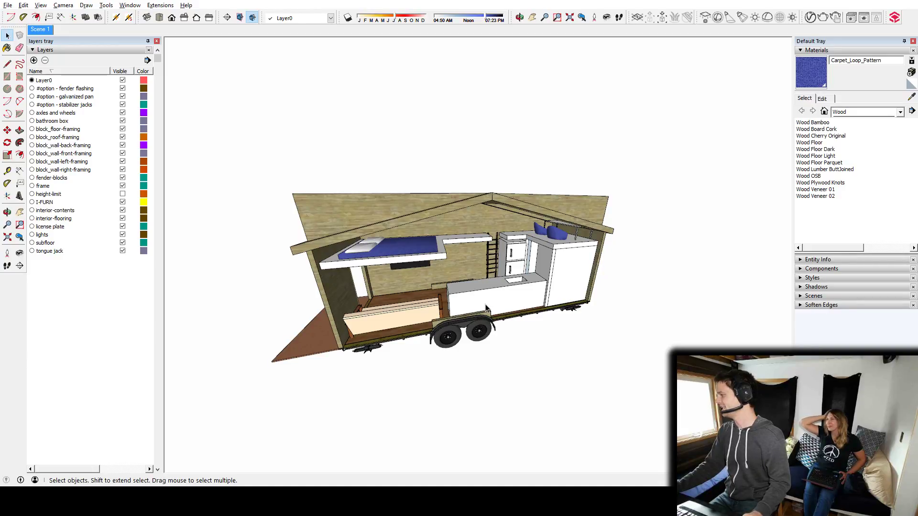
pyautogui.scroll(3, 486, 309)
pyautogui.moveTo(486, 310)
pyautogui.mouseDown(button='middle')
pyautogui.moveTo(538, 317)
pyautogui.moveTo(330, 311)
pyautogui.mouseUp(button='middle')
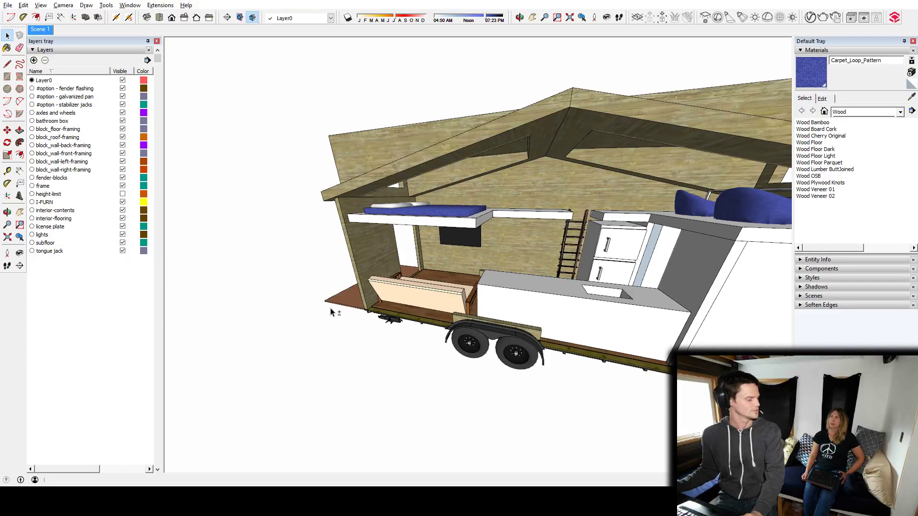
pyautogui.moveTo(415, 311); pyautogui.dragTo(510, 333, button='middle')
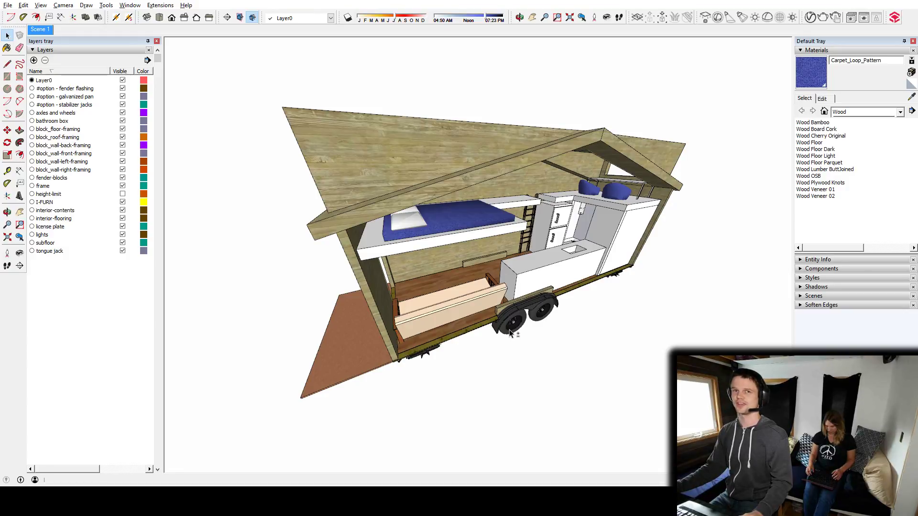
pyautogui.moveTo(510, 333); pyautogui.dragTo(623, 318, button='middle')
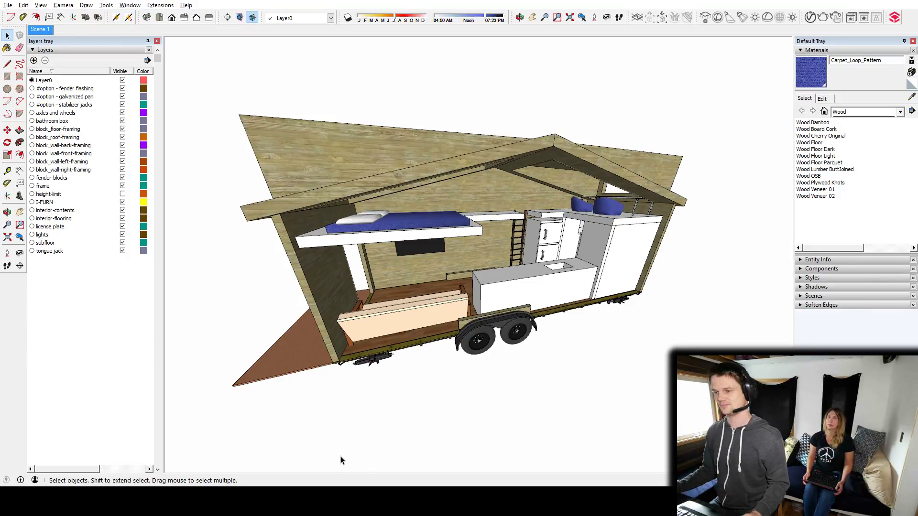
pyautogui.moveTo(395, 352); pyautogui.dragTo(406, 309, button='middle')
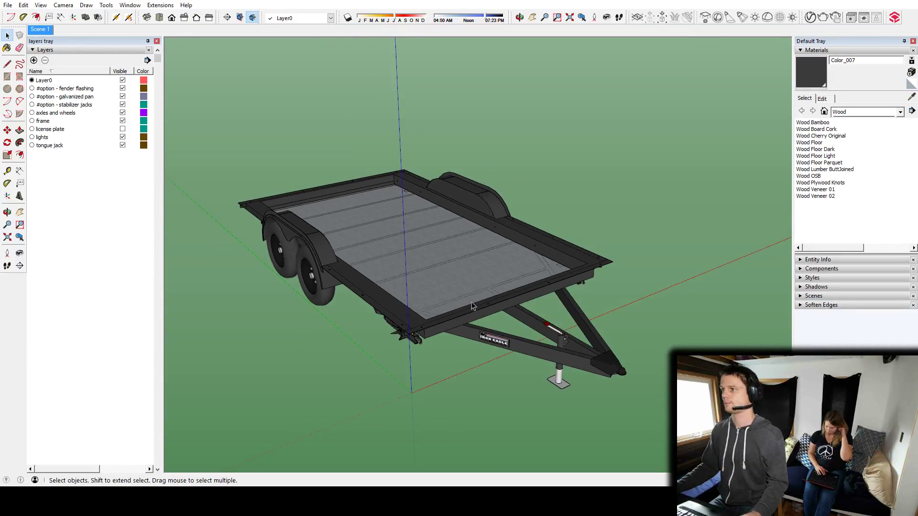
# Hide the drawing axes around the empty trailer model.
pyautogui.scroll(-1, 472, 306)
pyautogui.moveTo(396, 306); pyautogui.dragTo(335, 299, button='middle')
pyautogui.moveTo(571, 315); pyautogui.dragTo(462, 256, button='middle')
pyautogui.rightClick(445, 348)
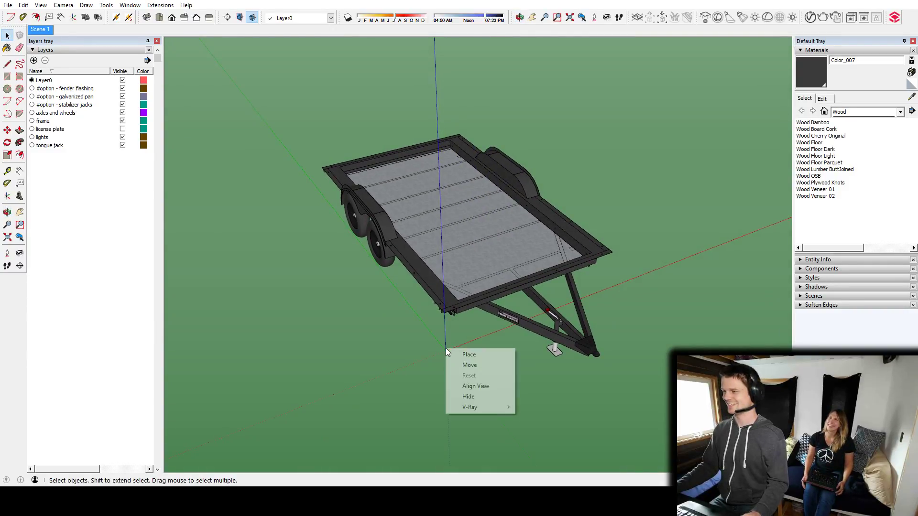
pyautogui.click(477, 396)
pyautogui.moveTo(474, 291); pyautogui.dragTo(483, 267, button='middle')
# Turn off the sky and ground in the style's background settings and set the background colour to white with lightness 100.
pyautogui.click(807, 278)
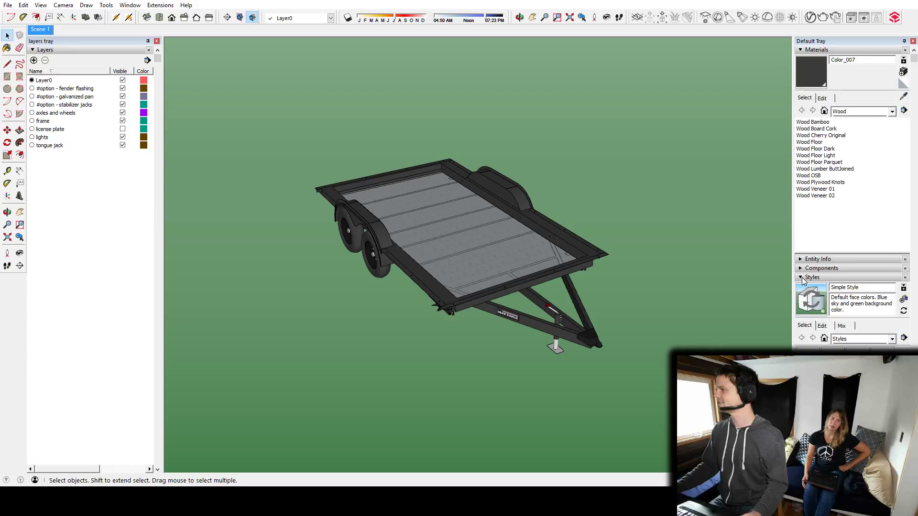
pyautogui.click(821, 329)
pyautogui.click(804, 367)
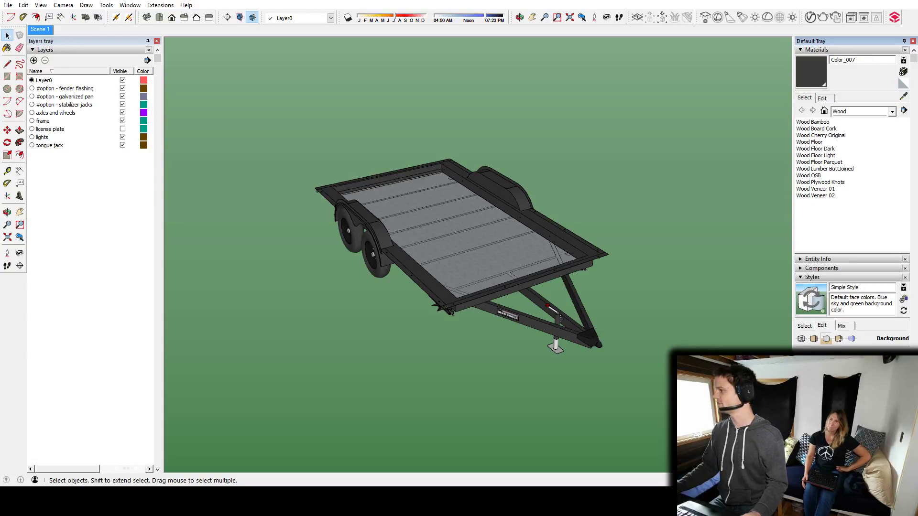
pyautogui.click(805, 379)
pyautogui.click(846, 357)
pyautogui.moveTo(291, 127); pyautogui.dragTo(432, 141)
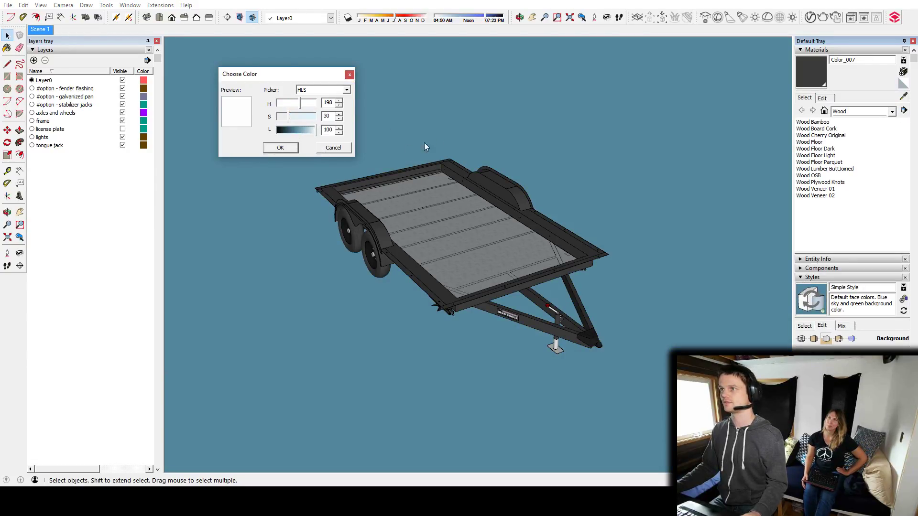
pyautogui.click(284, 149)
pyautogui.moveTo(450, 236); pyautogui.dragTo(404, 321, button='middle')
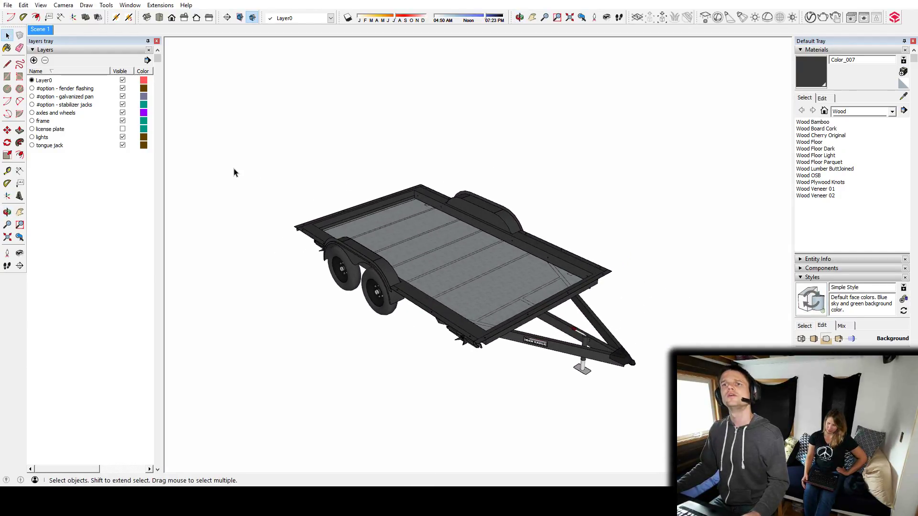
pyautogui.moveTo(420, 275); pyautogui.dragTo(509, 376, button='middle')
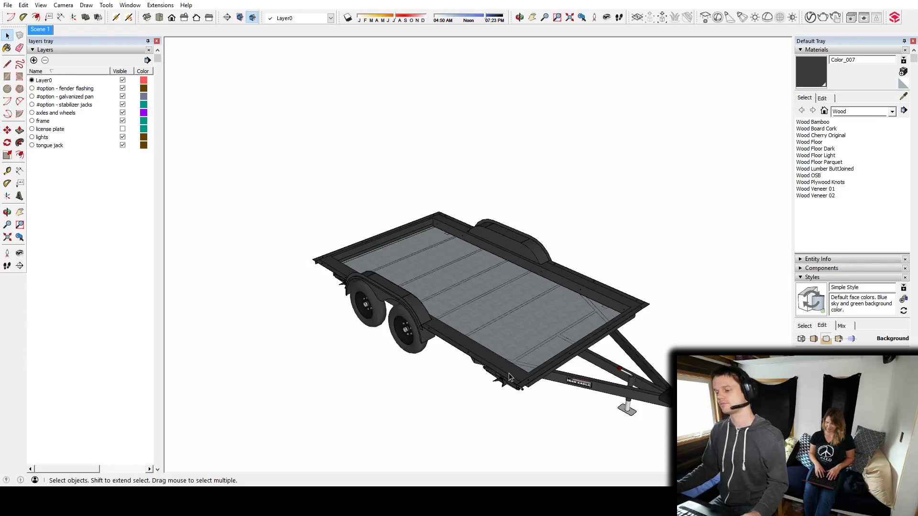
pyautogui.moveTo(546, 361)
pyautogui.mouseDown(button='middle')
pyautogui.moveTo(549, 420)
pyautogui.moveTo(570, 471)
pyautogui.moveTo(548, 375)
pyautogui.mouseUp(button='middle')
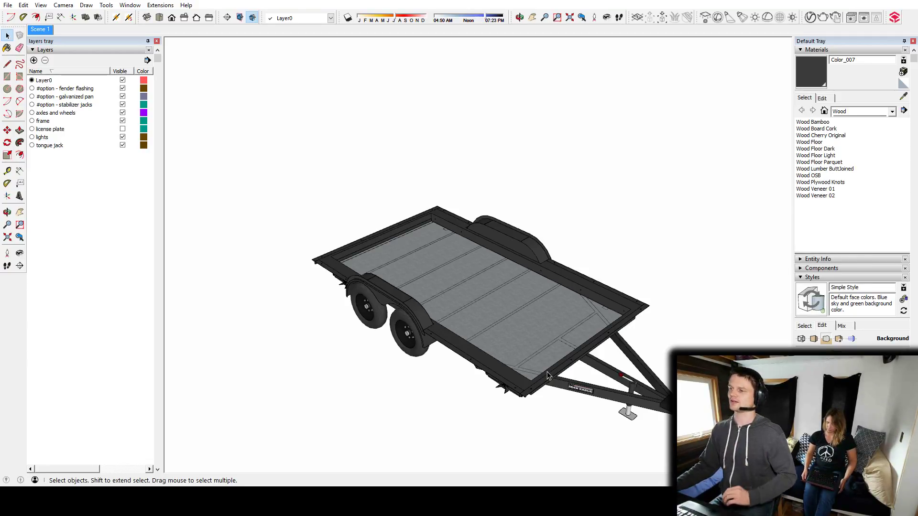
# Draw a rectangle over the recessed trailer bed between opposite inner corners of the frame.
pyautogui.moveTo(531, 348); pyautogui.dragTo(456, 336, button='middle')
pyautogui.scroll(9, 440, 254)
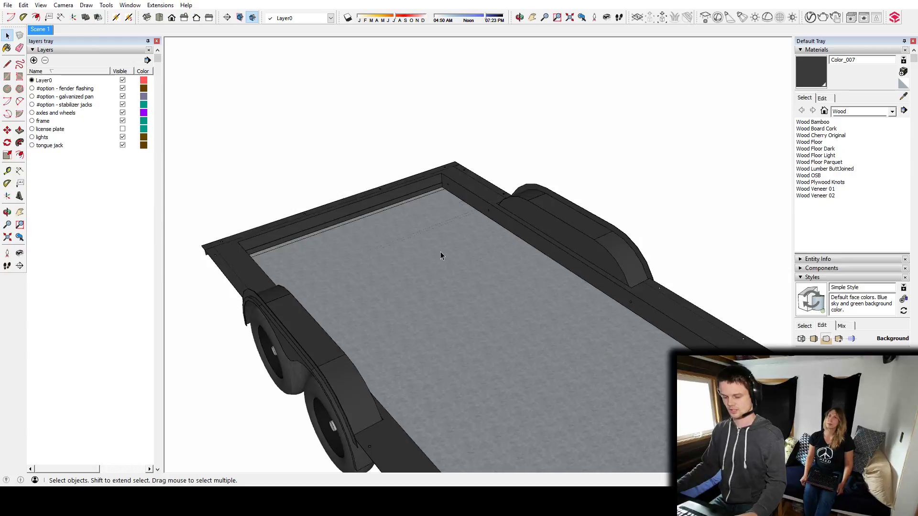
pyautogui.press('r')
pyautogui.moveTo(452, 152); pyautogui.dragTo(726, 337, button='middle')
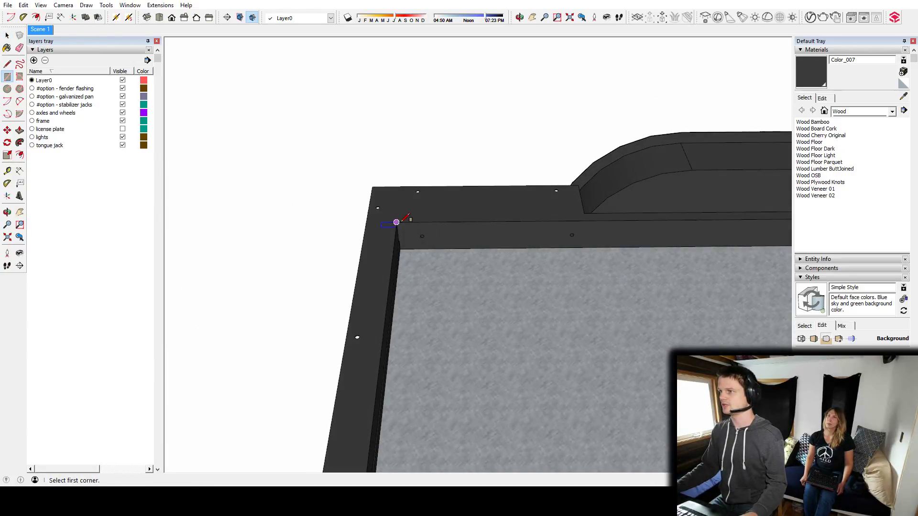
pyautogui.click(396, 222)
pyautogui.scroll(-6, 487, 268)
pyautogui.scroll(8, 376, 246)
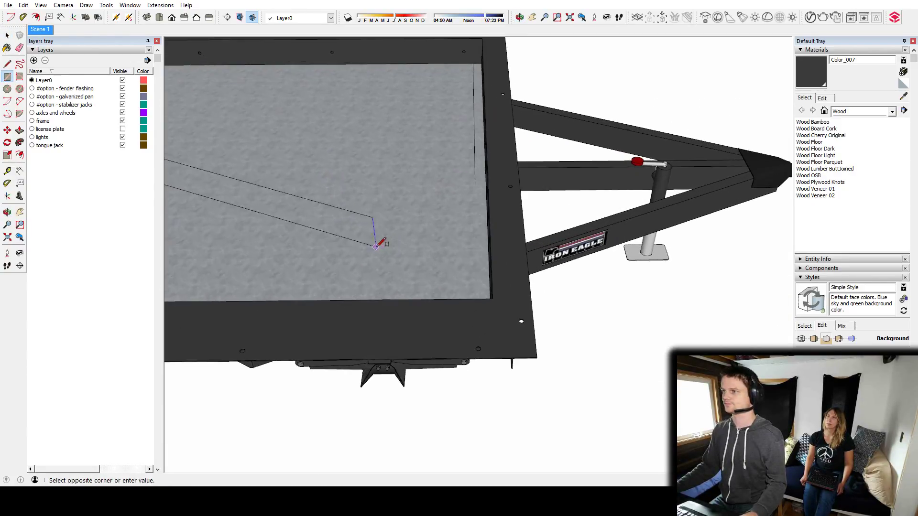
pyautogui.moveTo(375, 246); pyautogui.dragTo(461, 273, button='middle')
pyautogui.click(568, 318)
pyautogui.moveTo(573, 318); pyautogui.dragTo(489, 314, button='middle')
# Move the bed rectangle straight up so that it floats clear above the trailer.
pyautogui.press('space')
pyautogui.click(473, 311)
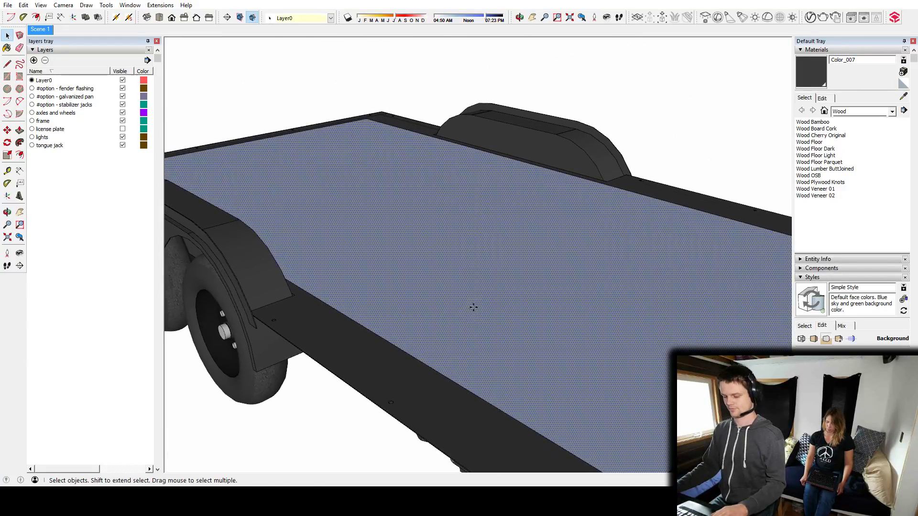
pyautogui.press('m')
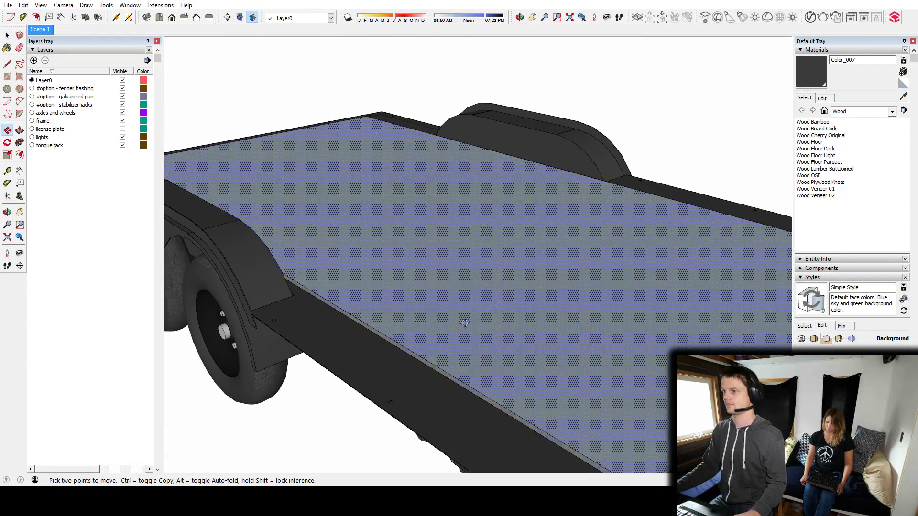
pyautogui.click(466, 324)
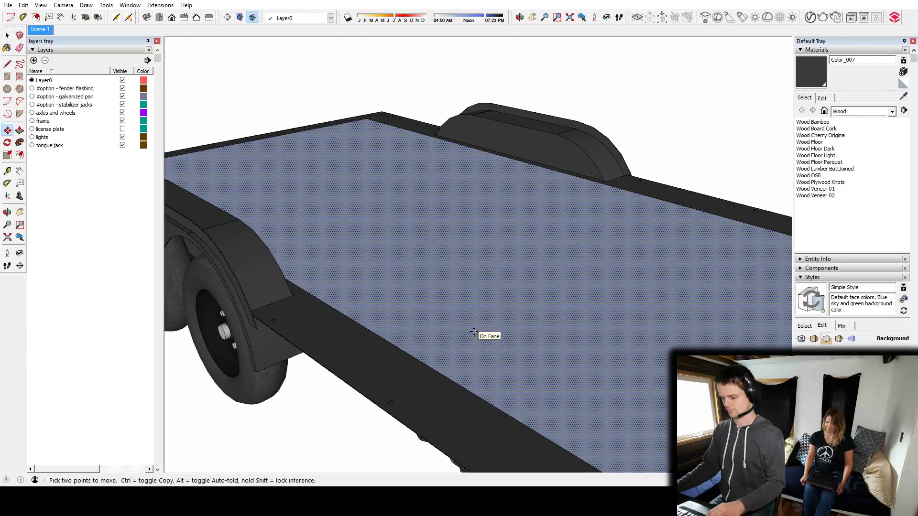
pyautogui.moveTo(467, 180); pyautogui.dragTo(537, 40, button='middle')
# Extrude the raised rectangle downward into a slab with Push/Pull and make the whole slab a group.
pyautogui.press('p')
pyautogui.moveTo(376, 82); pyautogui.dragTo(483, 214, button='middle')
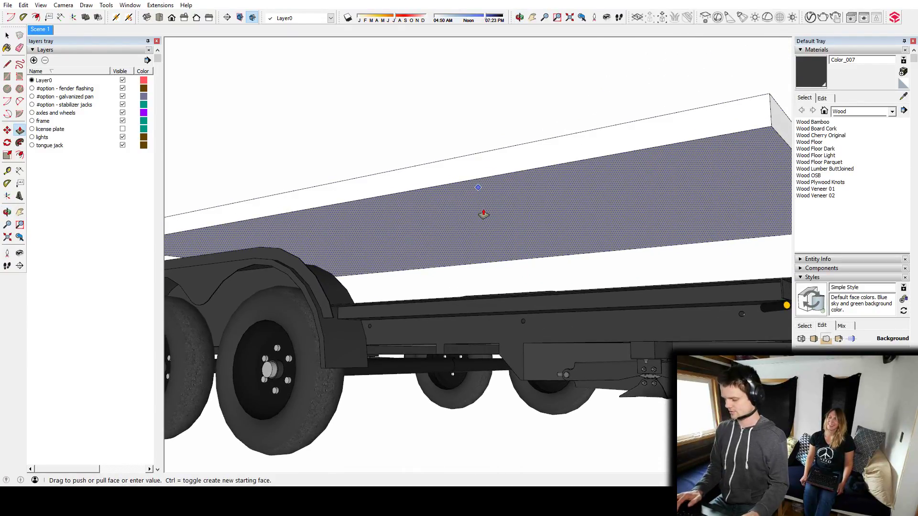
pyautogui.press('Return')
pyautogui.press('space')
pyautogui.tripleClick(486, 226)
pyautogui.press('g')
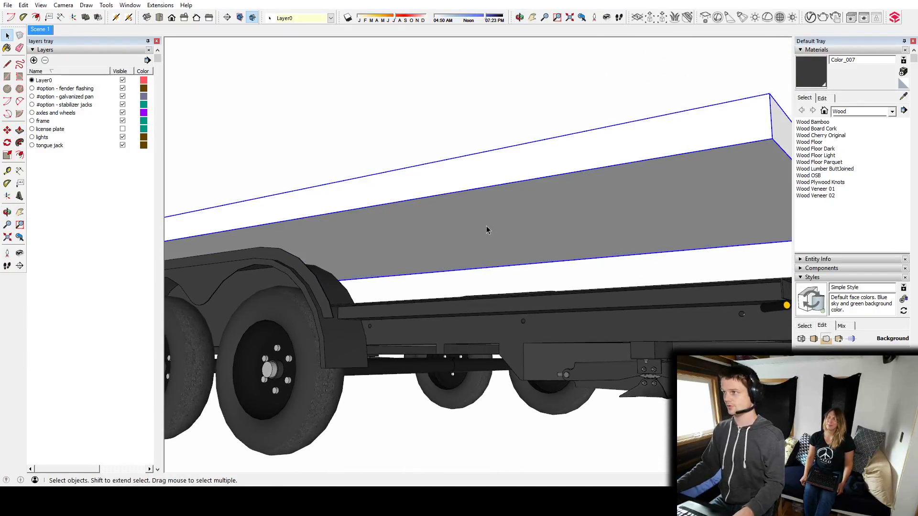
# Move the grouped slab vertically down into the trailer bed, flush with the top of the frame.
pyautogui.moveTo(621, 137); pyautogui.dragTo(505, 270, button='middle')
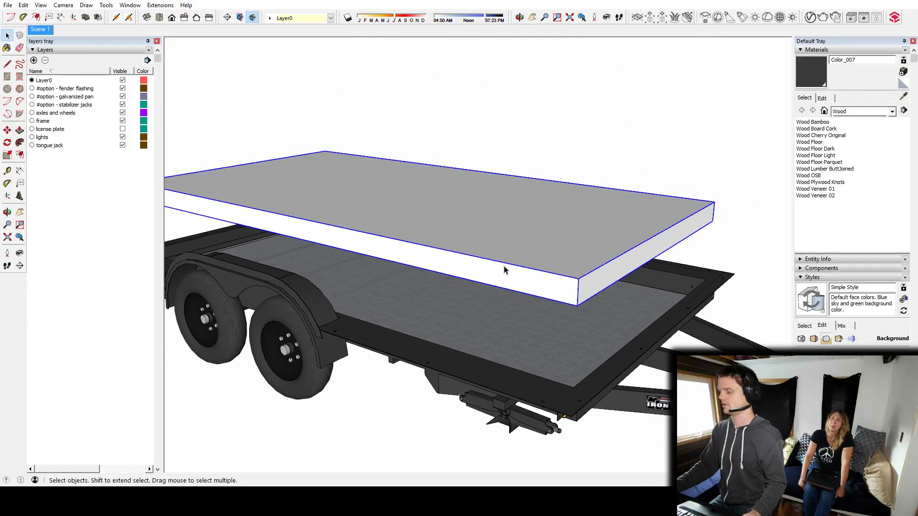
pyautogui.press('m')
pyautogui.click(493, 234)
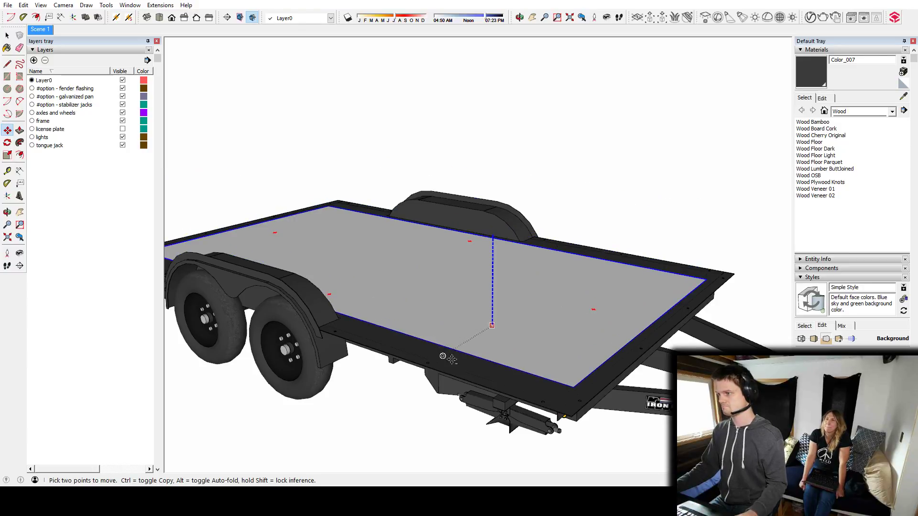
pyautogui.moveTo(442, 277); pyautogui.dragTo(533, 395, button='middle')
pyautogui.moveTo(475, 338); pyautogui.dragTo(559, 301, button='middle')
pyautogui.press('space')
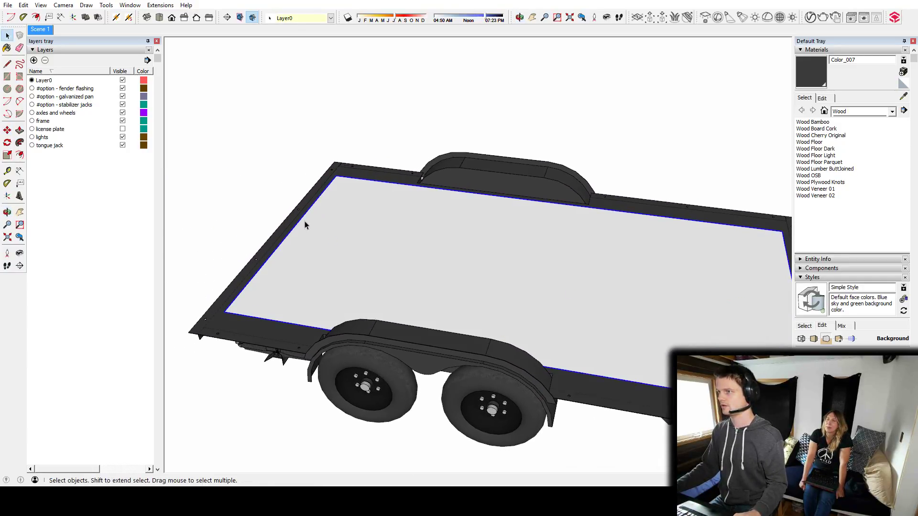
# Draw a second rectangle covering the whole trailer deck between opposite outer corners of the frame.
pyautogui.moveTo(306, 223); pyautogui.dragTo(581, 253, button='middle')
pyautogui.moveTo(406, 292); pyautogui.dragTo(523, 266, button='middle')
pyautogui.scroll(6, 411, 270)
pyautogui.moveTo(375, 278); pyautogui.dragTo(432, 302, button='middle')
pyautogui.press('r')
pyautogui.click(383, 284)
pyautogui.scroll(-6, 522, 289)
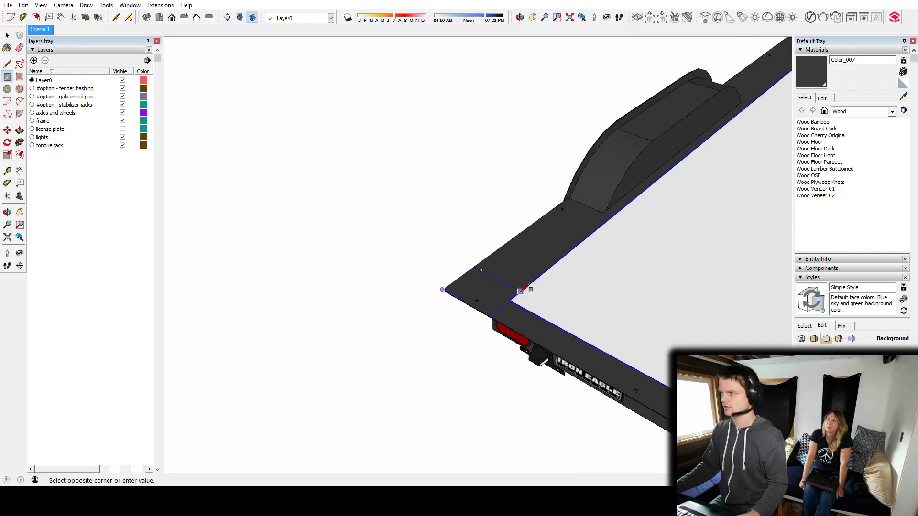
pyautogui.keyDown('shift'); pyautogui.moveTo(701, 233); pyautogui.dragTo(354, 286, button='middle'); pyautogui.keyUp('shift')
pyautogui.scroll(3, 528, 264)
pyautogui.click(492, 262)
pyautogui.scroll(2, 615, 251)
pyautogui.moveTo(615, 252); pyautogui.dragTo(335, 309, button='middle')
# Extrude the deck rectangle into a thin subfloor slab with Push/Pull.
pyautogui.press('space')
pyautogui.press('p')
pyautogui.moveTo(385, 236); pyautogui.dragTo(397, 206, button='middle')
pyautogui.keyDown('shift'); pyautogui.moveTo(397, 205); pyautogui.dragTo(460, 301, button='middle'); pyautogui.keyUp('shift')
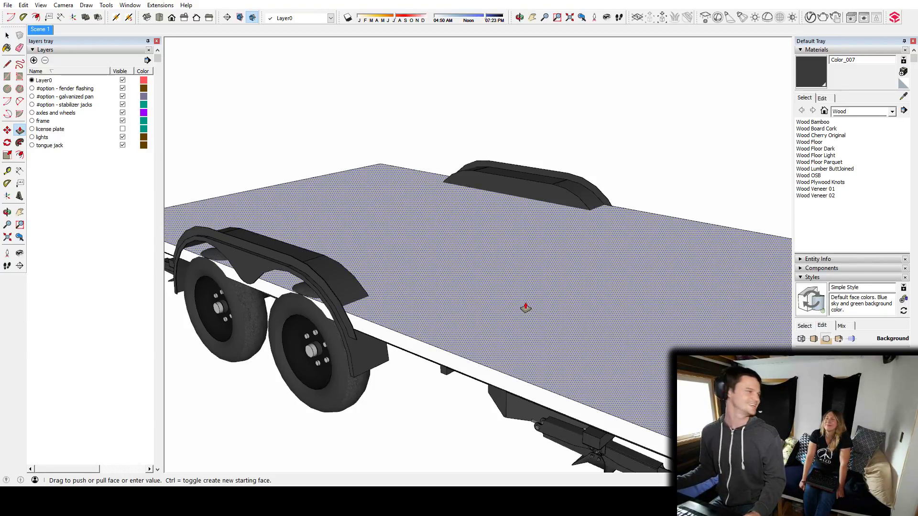
pyautogui.moveTo(525, 308); pyautogui.dragTo(462, 284)
pyautogui.moveTo(462, 284); pyautogui.dragTo(586, 312, button='middle')
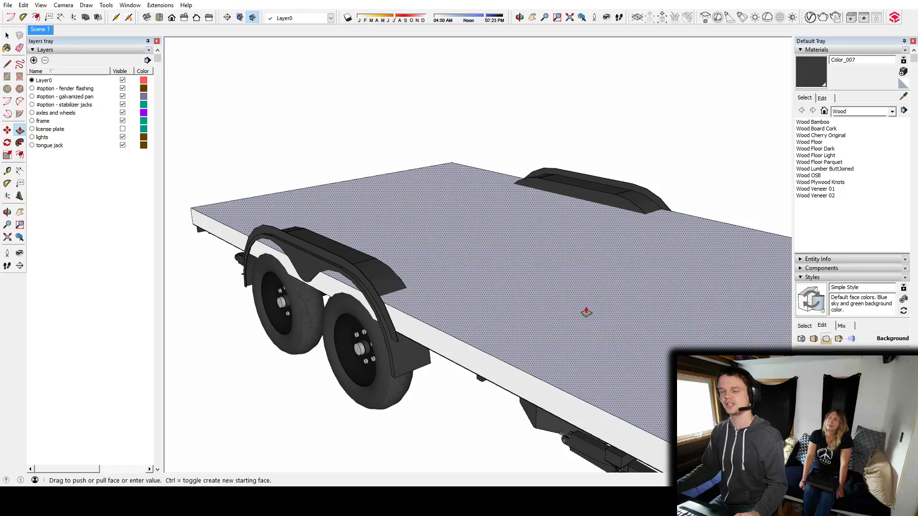
pyautogui.moveTo(586, 312)
pyautogui.mouseDown()
pyautogui.moveTo(572, 314)
pyautogui.moveTo(581, 329)
pyautogui.mouseUp()
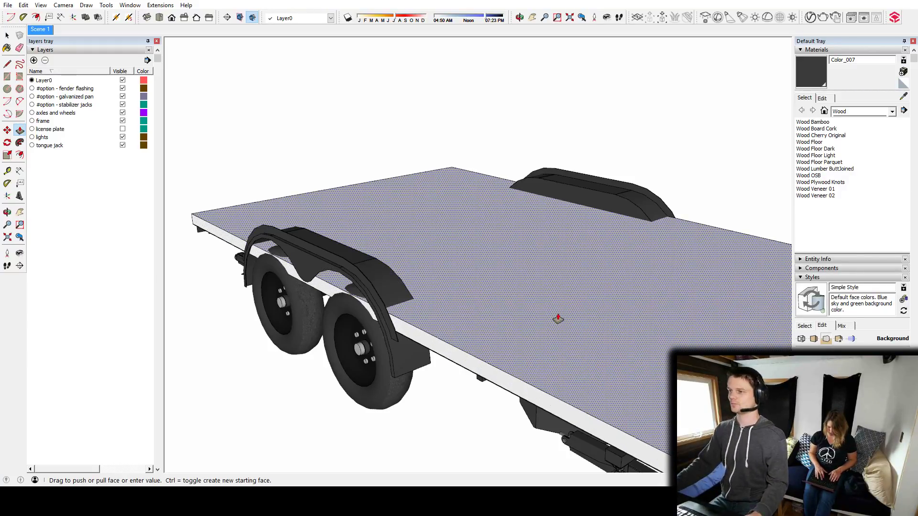
pyautogui.keyDown('shift'); pyautogui.moveTo(551, 321); pyautogui.dragTo(428, 289, button='middle'); pyautogui.keyUp('shift')
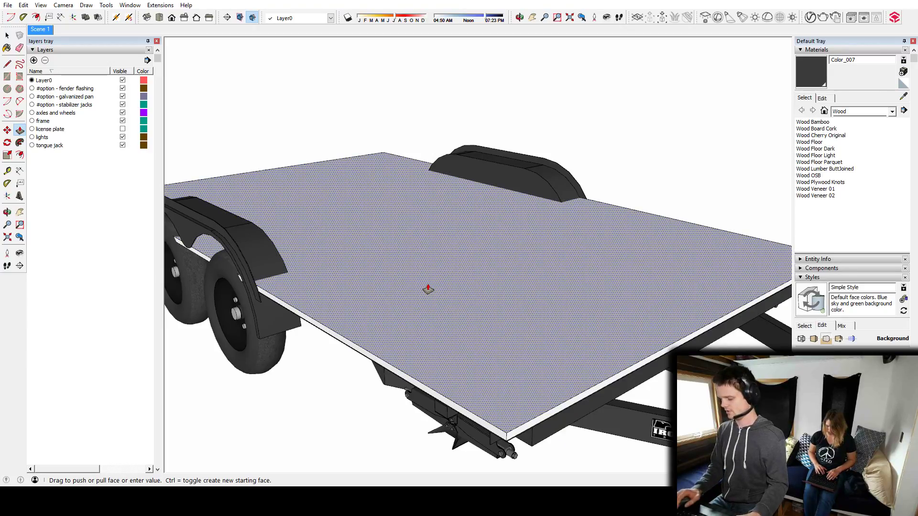
pyautogui.press('Escape')
# Make the whole thin subfloor slab on the trailer deck a group.
pyautogui.press('space')
pyautogui.moveTo(416, 282); pyautogui.dragTo(474, 274, button='middle')
pyautogui.press('p')
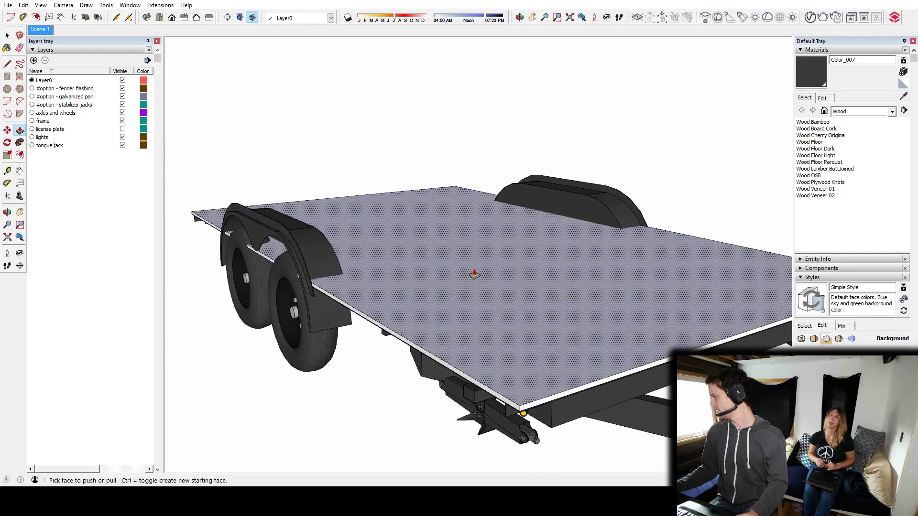
pyautogui.moveTo(482, 272); pyautogui.dragTo(551, 360, button='middle')
pyautogui.press('space')
pyautogui.click(584, 342)
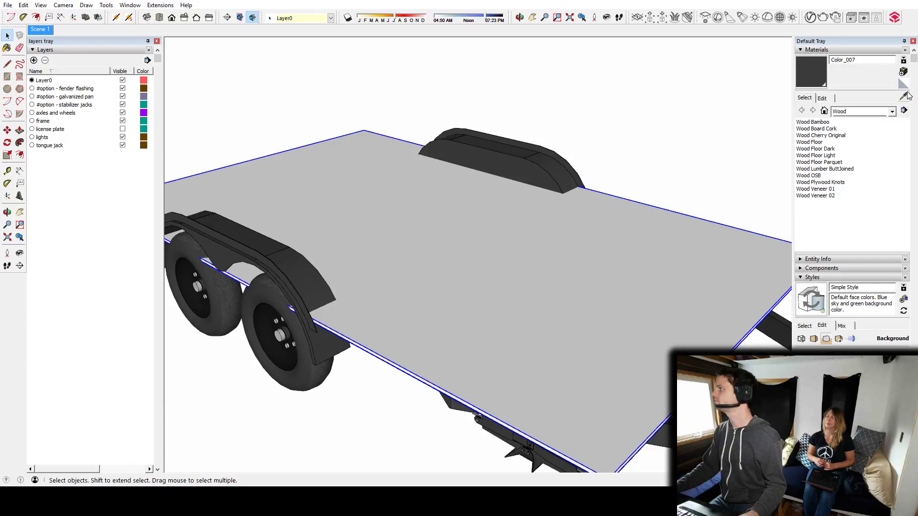
# Show the Wood materials as large thumbnails and paint the subfloor group with Wood Plywood Knots.
pyautogui.click(903, 111)
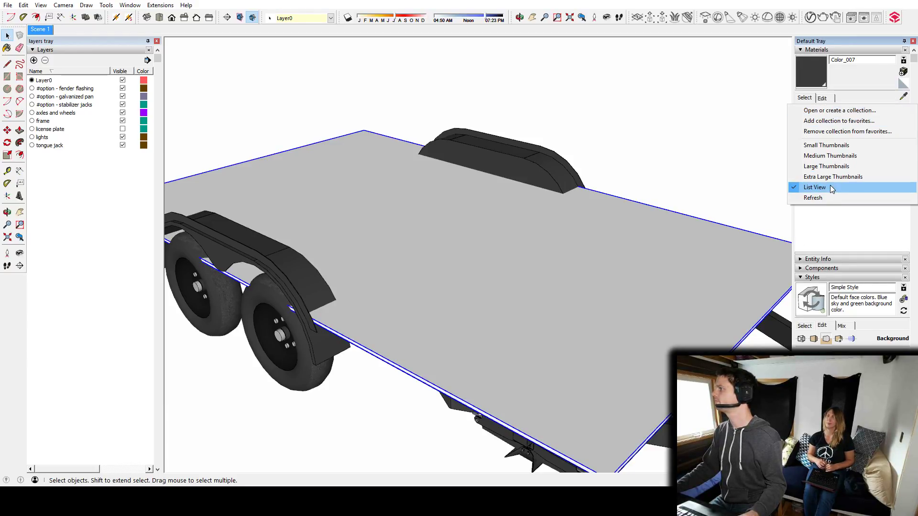
pyautogui.click(826, 166)
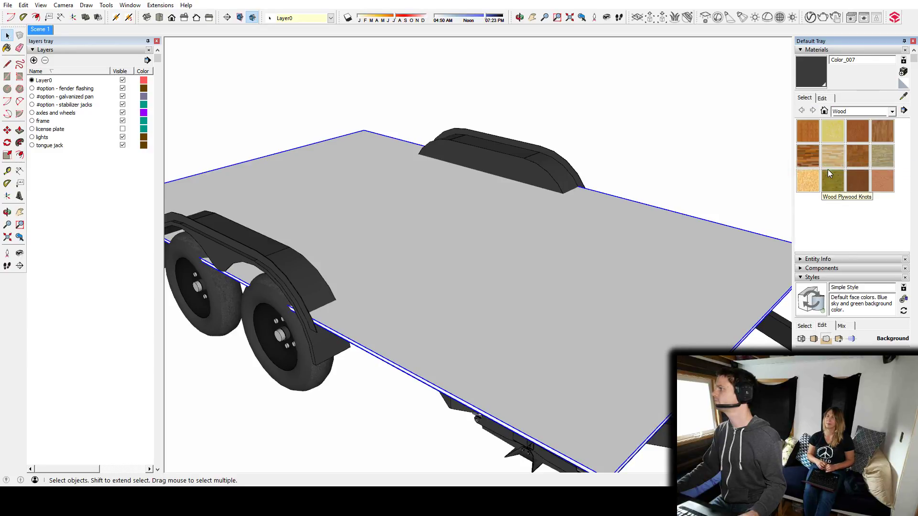
pyautogui.click(834, 182)
pyautogui.click(464, 301)
pyautogui.press('space')
pyautogui.moveTo(463, 301)
pyautogui.mouseDown(button='middle')
pyautogui.moveTo(489, 281)
pyautogui.moveTo(527, 288)
pyautogui.mouseUp(button='middle')
pyautogui.scroll(-3, 527, 287)
pyautogui.moveTo(605, 310); pyautogui.dragTo(595, 329, button='middle')
pyautogui.scroll(4, 500, 337)
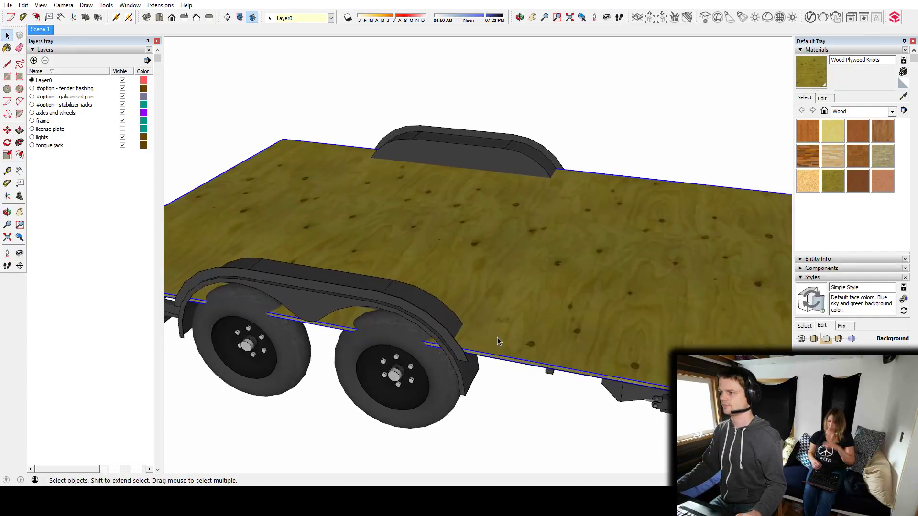
# Open the plywood subfloor group for editing from below, beside a wheel fender.
pyautogui.scroll(5, 484, 338)
pyautogui.moveTo(483, 337); pyautogui.dragTo(317, 313, button='middle')
pyautogui.keyDown('shift'); pyautogui.moveTo(595, 308); pyautogui.dragTo(683, 134, button='middle'); pyautogui.keyUp('shift')
pyautogui.moveTo(560, 248); pyautogui.dragTo(573, 43, button='middle')
pyautogui.scroll(4, 483, 241)
pyautogui.doubleClick(473, 246)
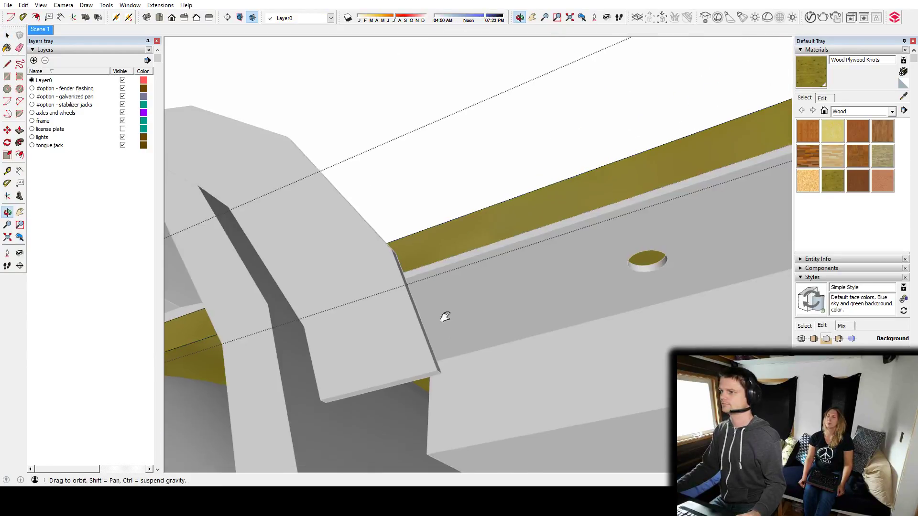
# Begin the wheel-well outline on the subfloor with lines traced at one end of the fender.
pyautogui.moveTo(446, 325); pyautogui.dragTo(586, 24, button='middle')
pyautogui.moveTo(442, 292); pyautogui.dragTo(613, 157, button='middle')
pyautogui.scroll(3, 372, 270)
pyautogui.press('l')
pyautogui.moveTo(567, 111); pyautogui.dragTo(545, 450, button='middle')
pyautogui.scroll(-10, 501, 243)
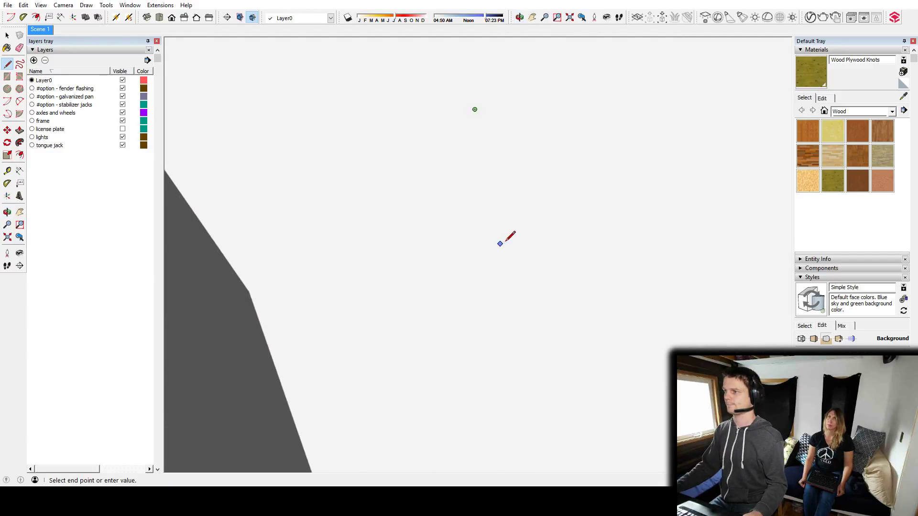
pyautogui.moveTo(534, 225)
pyautogui.mouseDown(button='middle')
pyautogui.moveTo(338, 389)
pyautogui.moveTo(424, 285)
pyautogui.moveTo(662, 239)
pyautogui.moveTo(335, 376)
pyautogui.moveTo(508, 211)
pyautogui.mouseUp(button='middle')
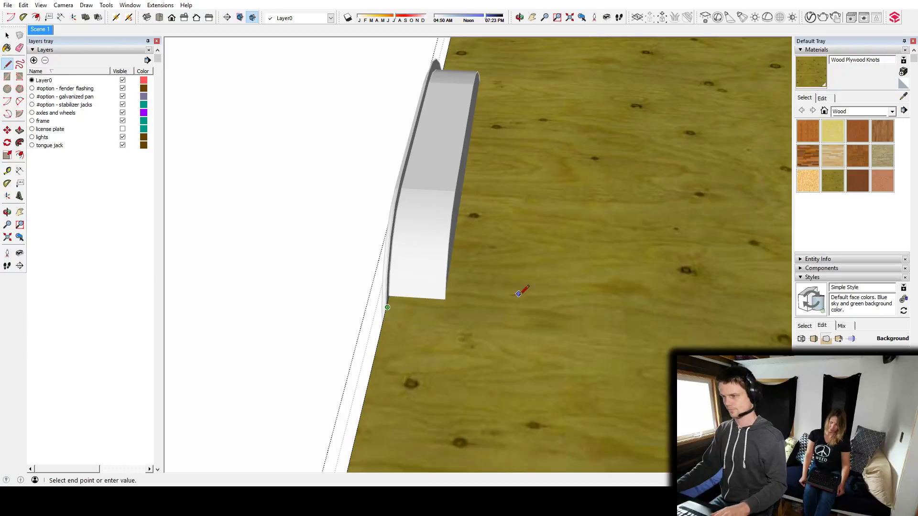
pyautogui.moveTo(514, 318); pyautogui.dragTo(630, 45, button='middle')
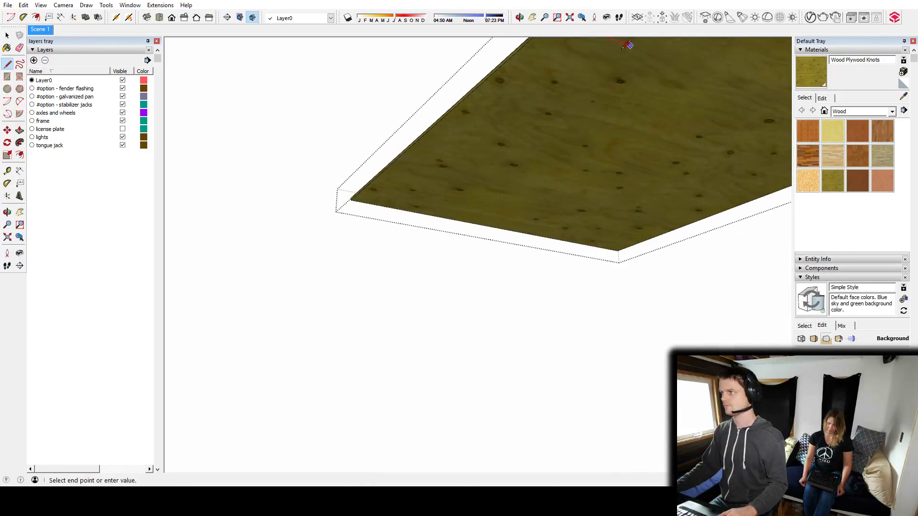
pyautogui.moveTo(575, 80)
pyautogui.mouseDown(button='middle')
pyautogui.moveTo(512, 152)
pyautogui.moveTo(500, 179)
pyautogui.mouseUp(button='middle')
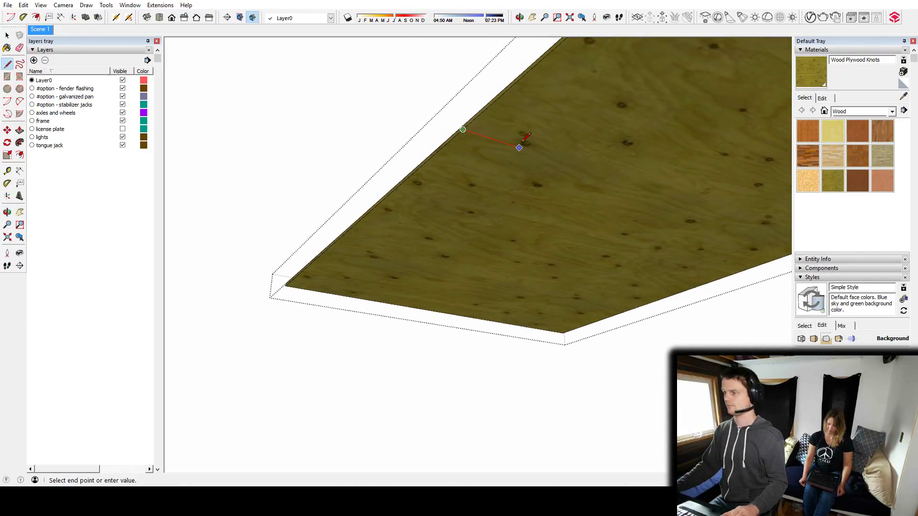
pyautogui.moveTo(527, 146); pyautogui.dragTo(481, 229, button='middle')
pyautogui.scroll(2, 449, 416)
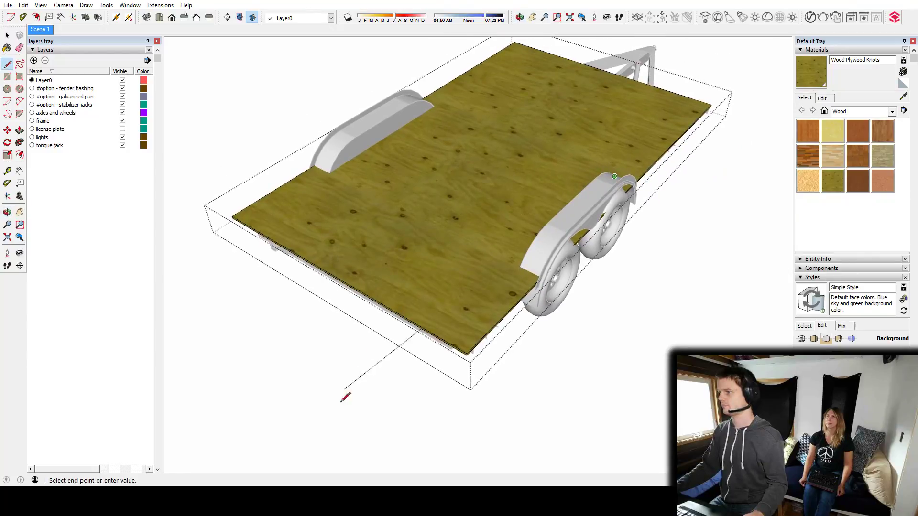
# Finish the wheel-well outline on the underside of the subfloor with lines at the fender's edges, forming a separate face.
pyautogui.moveTo(464, 285); pyautogui.dragTo(660, 231, button='middle')
pyautogui.scroll(8, 592, 227)
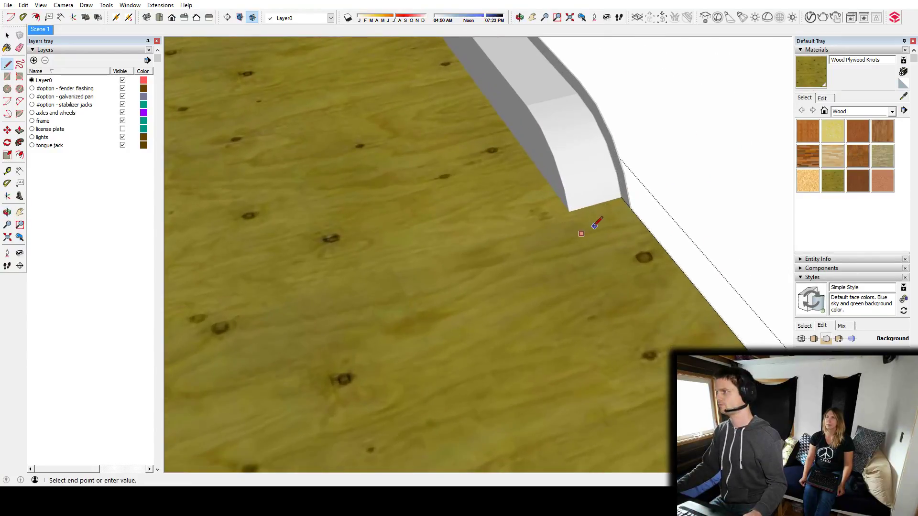
pyautogui.keyDown('shift'); pyautogui.moveTo(590, 227); pyautogui.dragTo(458, 190, button='middle'); pyautogui.keyUp('shift')
pyautogui.scroll(6, 460, 191)
pyautogui.moveTo(555, 151); pyautogui.dragTo(686, 17, button='middle')
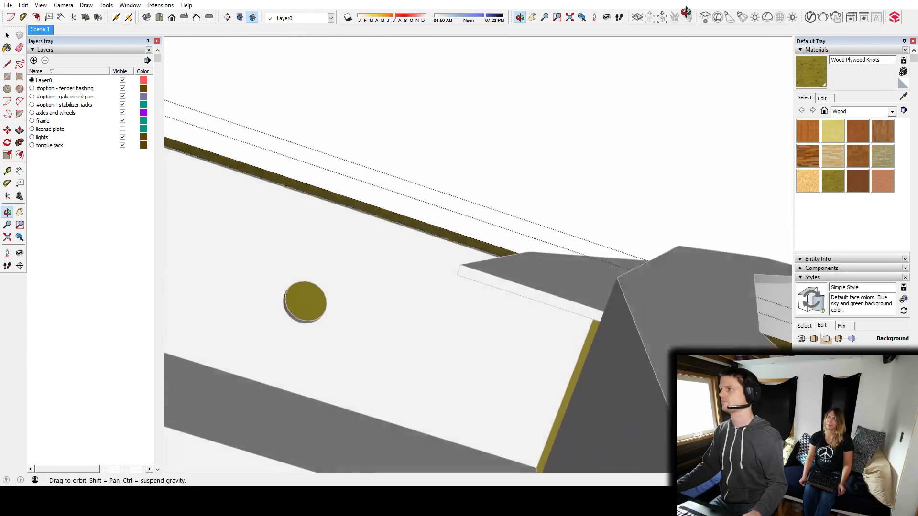
pyautogui.scroll(6, 535, 362)
pyautogui.keyDown('shift'); pyautogui.moveTo(653, 277); pyautogui.dragTo(598, 250, button='middle'); pyautogui.keyUp('shift')
pyautogui.scroll(3, 633, 192)
pyautogui.keyDown('shift'); pyautogui.moveTo(633, 192); pyautogui.dragTo(275, 145, button='middle'); pyautogui.keyUp('shift')
pyautogui.press('l')
pyautogui.click(362, 92)
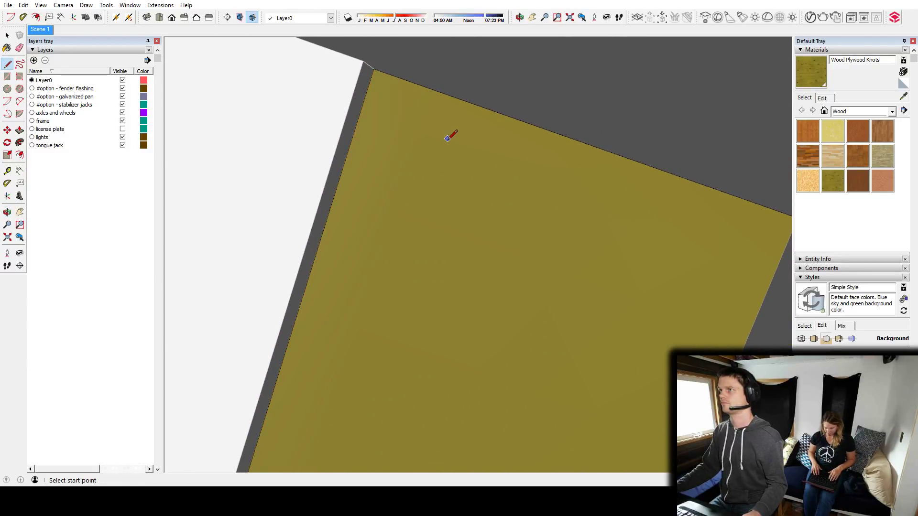
# Try to cut the outlined wheel-well face through the subfloor slab with Push/Pull.
pyautogui.press('p')
pyautogui.moveTo(453, 288); pyautogui.dragTo(470, 179)
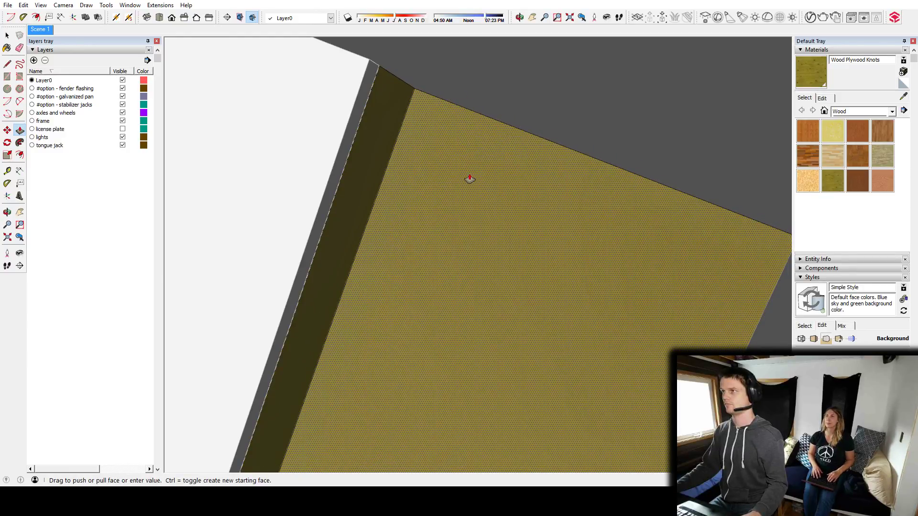
pyautogui.click(464, 175)
pyautogui.moveTo(330, 145); pyautogui.dragTo(346, 205, button='middle')
pyautogui.scroll(-3, 493, 201)
pyautogui.scroll(-8, 348, 198)
pyautogui.moveTo(289, 165); pyautogui.dragTo(544, 184, button='middle')
pyautogui.scroll(-5, 545, 185)
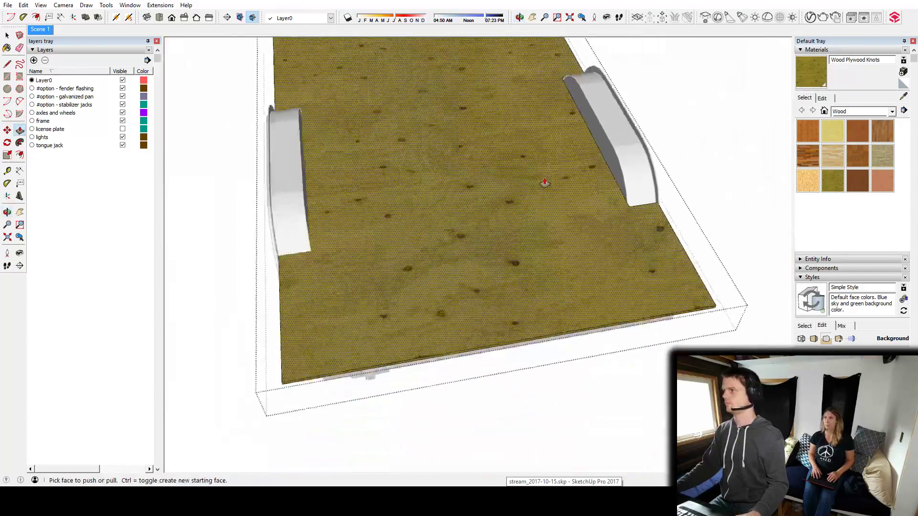
# Hide the rest of the model so that only the subfloor being edited is displayed.
pyautogui.moveTo(583, 154); pyautogui.dragTo(572, 235, button='middle')
pyautogui.moveTo(526, 278); pyautogui.dragTo(425, 201, button='middle')
pyautogui.press('space')
pyautogui.press('i')
# Copy the wheel-well outline face straight across the subfloor to the opposite long edge.
pyautogui.moveTo(536, 231); pyautogui.dragTo(541, 189, button='middle')
pyautogui.scroll(5, 541, 189)
pyautogui.moveTo(498, 148); pyautogui.dragTo(434, 102, button='middle')
pyautogui.click(429, 147)
pyautogui.scroll(-8, 416, 138)
pyautogui.press('m')
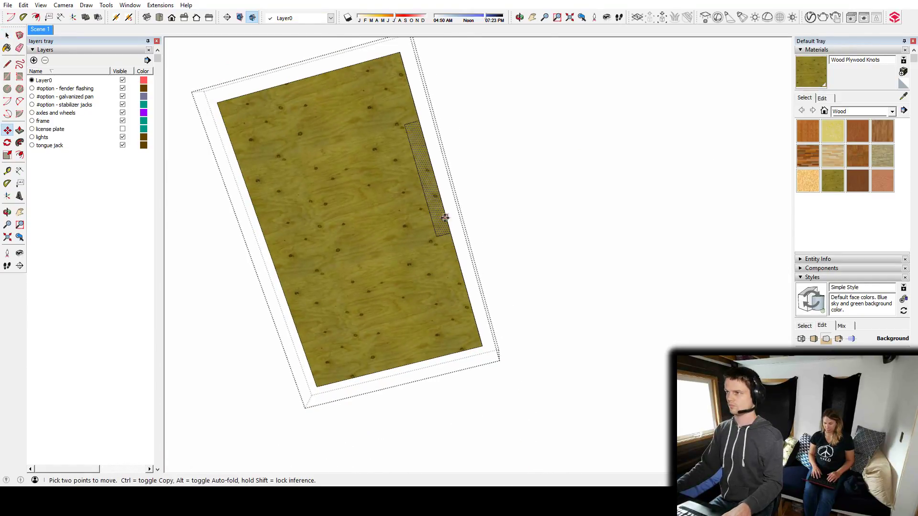
pyautogui.press('ctrl')
pyautogui.click(436, 237)
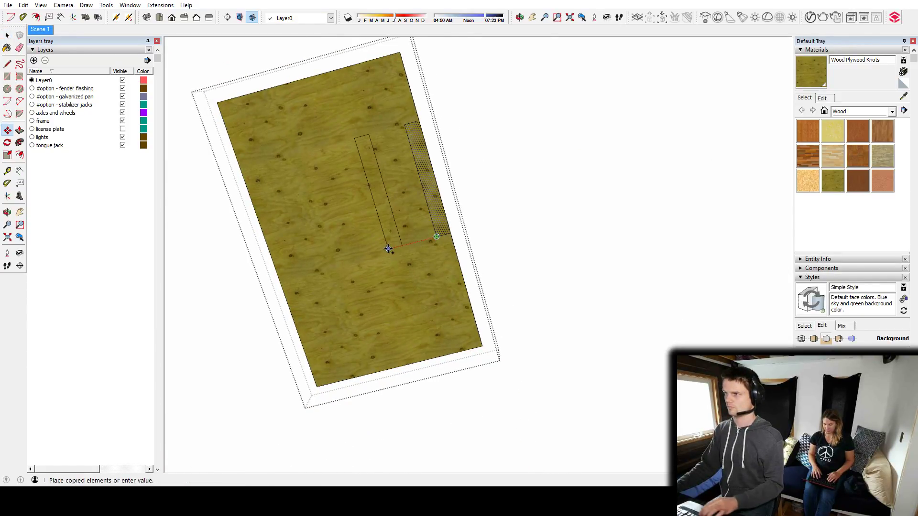
pyautogui.click(279, 277)
pyautogui.moveTo(315, 239); pyautogui.dragTo(336, 213, button='middle')
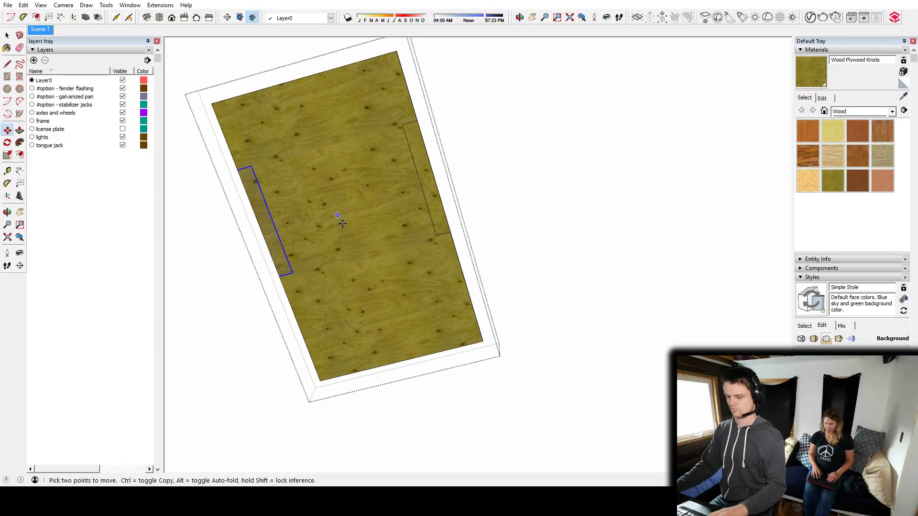
# Push both wheel-well faces through the slab to cut the fender notches, and close the subfloor group.
pyautogui.moveTo(270, 245); pyautogui.dragTo(270, 239)
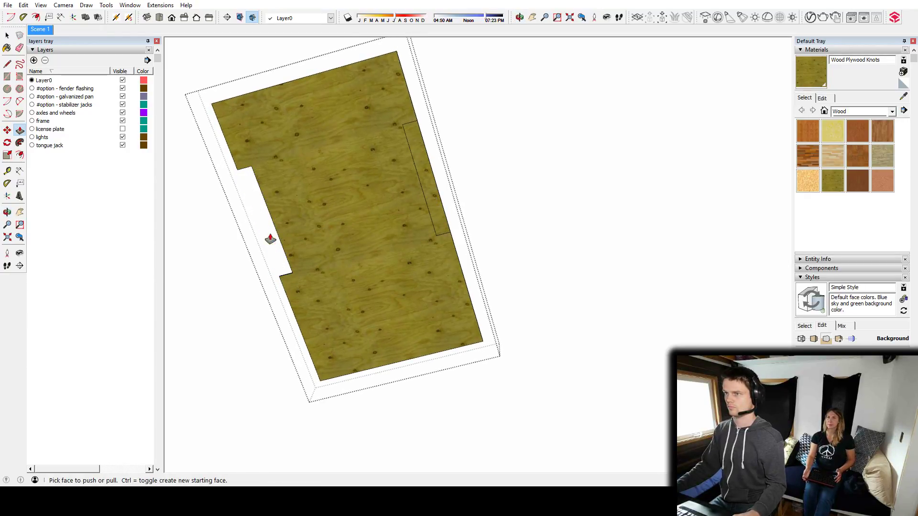
pyautogui.moveTo(423, 188); pyautogui.dragTo(422, 191)
pyautogui.moveTo(423, 191); pyautogui.dragTo(417, 319, button='middle')
pyautogui.press('space')
pyautogui.click(416, 319)
pyautogui.moveTo(340, 266); pyautogui.dragTo(551, 291, button='middle')
pyautogui.scroll(4, 458, 312)
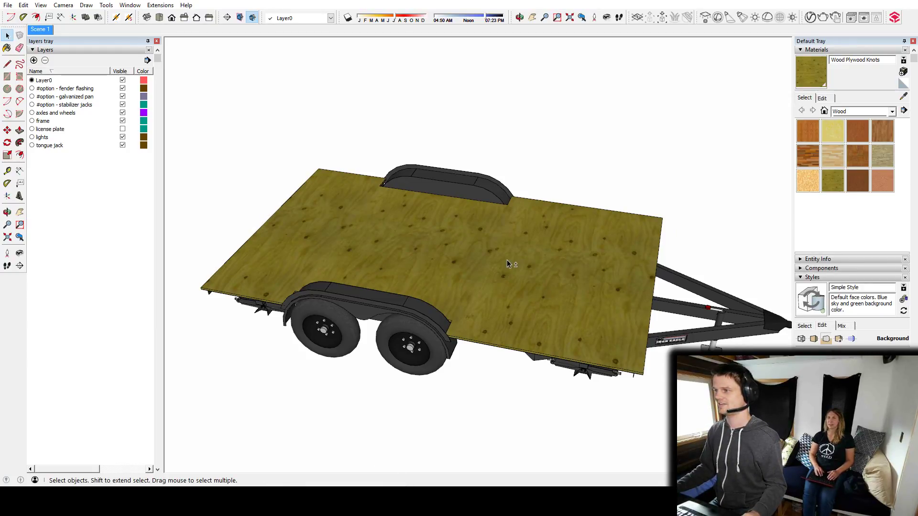
# Draw a narrow rectangle across the full deck width along the tongue-end edge of the subfloor.
pyautogui.keyDown('shift'); pyautogui.moveTo(506, 260); pyautogui.dragTo(532, 239, button='middle'); pyautogui.keyUp('shift')
pyautogui.keyDown('shift'); pyautogui.moveTo(454, 229); pyautogui.dragTo(472, 250, button='middle'); pyautogui.keyUp('shift')
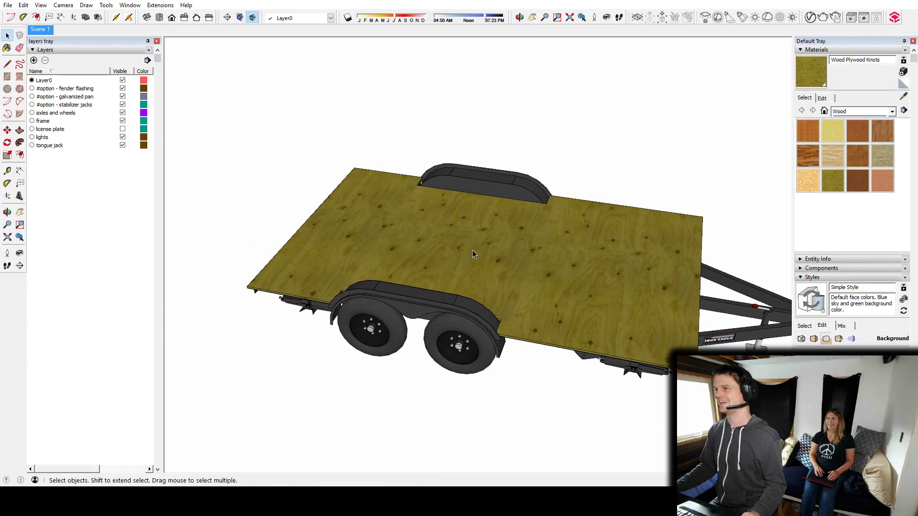
pyautogui.moveTo(409, 238); pyautogui.dragTo(610, 249, button='middle')
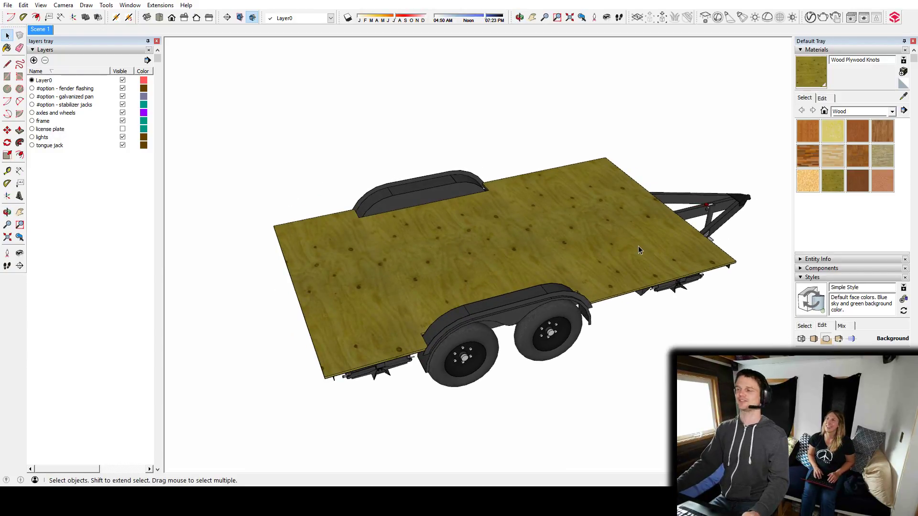
pyautogui.moveTo(671, 254); pyautogui.dragTo(569, 268, button='middle')
pyautogui.moveTo(416, 266); pyautogui.dragTo(554, 296, button='middle')
pyautogui.press('r')
pyautogui.scroll(6, 392, 251)
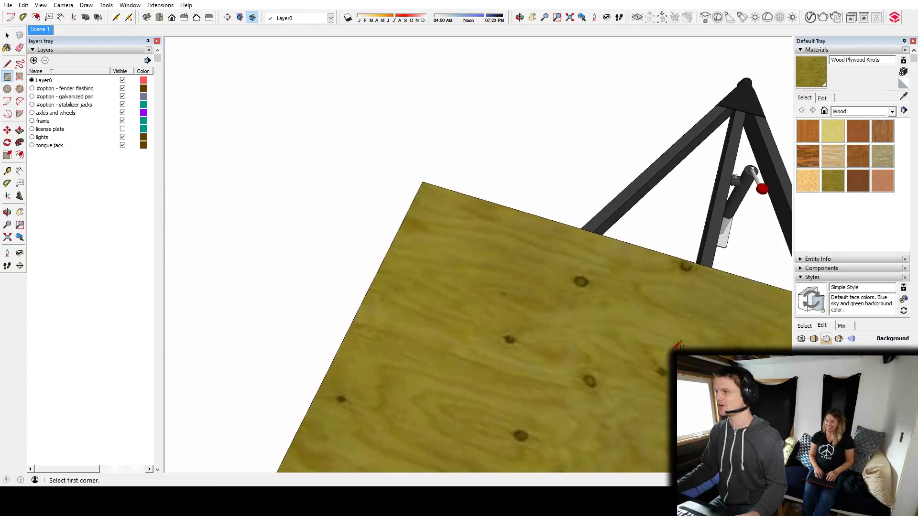
pyautogui.click(424, 181)
pyautogui.moveTo(423, 181); pyautogui.dragTo(317, 193, button='middle')
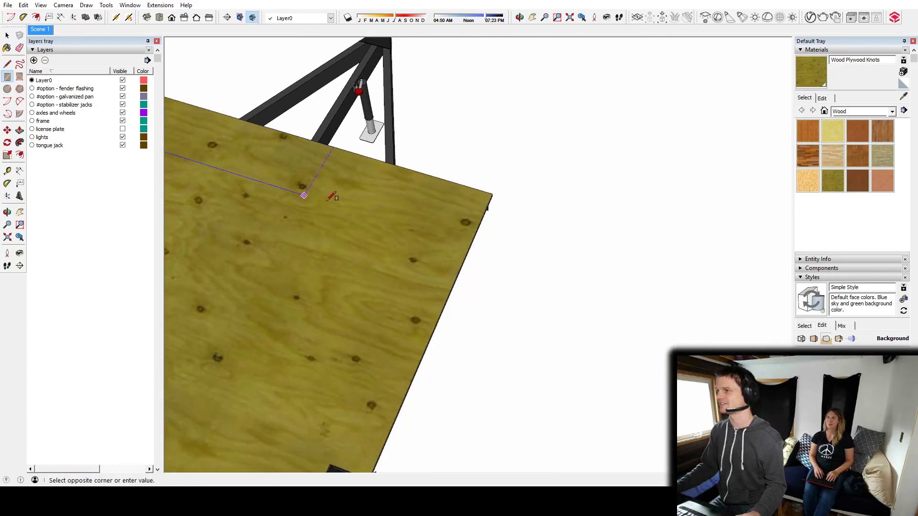
pyautogui.click(477, 228)
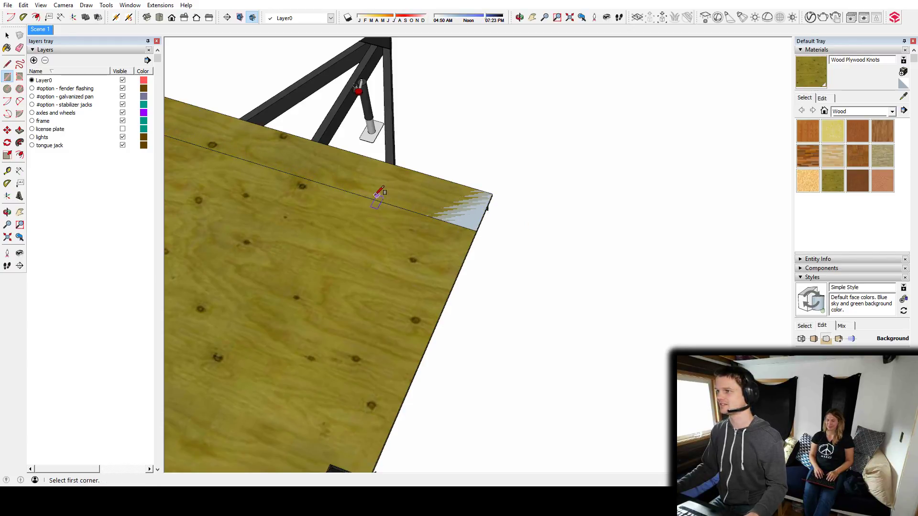
# Add a guide line parallel to the deck's tongue-end edge and scale the rectangle so its inner edge meets the guide.
pyautogui.moveTo(378, 195); pyautogui.dragTo(425, 209, button='middle')
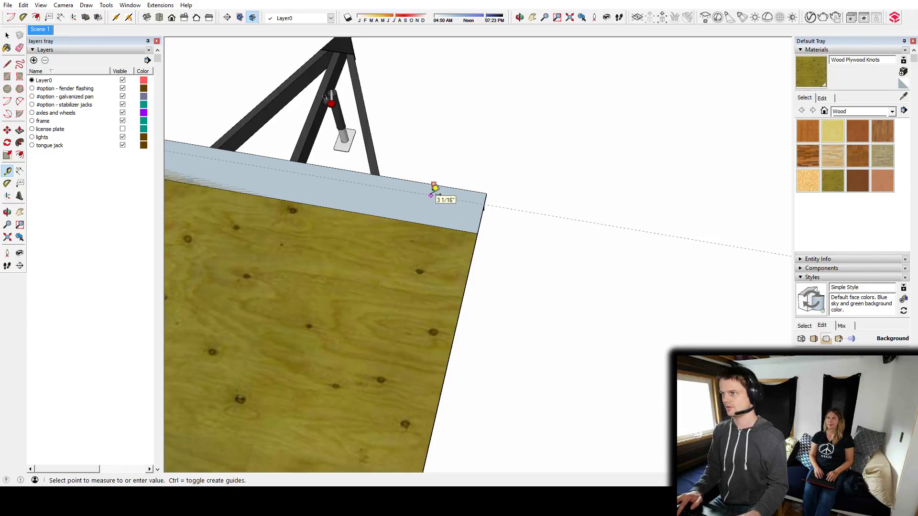
pyautogui.moveTo(430, 194); pyautogui.dragTo(452, 239, button='middle')
pyautogui.press('space')
pyautogui.click(346, 164)
pyautogui.press('s')
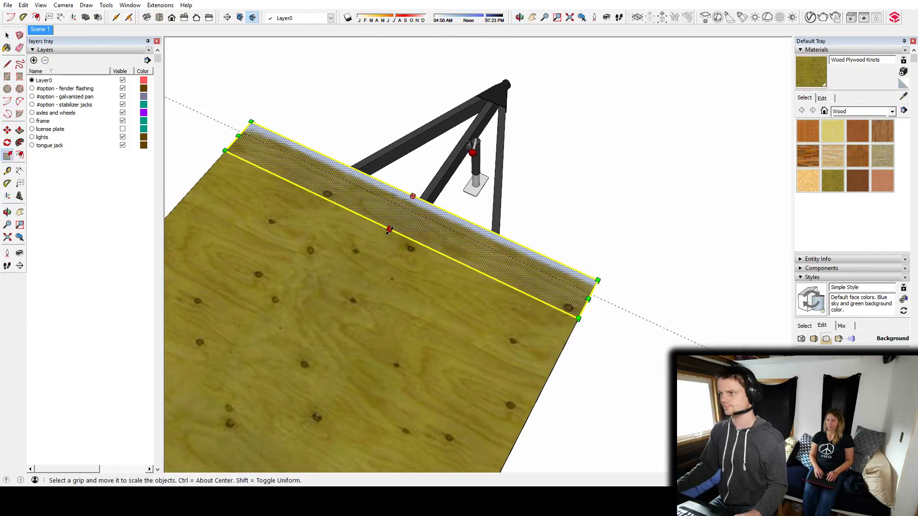
pyautogui.press('space')
# Copy the tongue-end strip to the rear end of the deck, aligned with the subfloor corner.
pyautogui.moveTo(407, 209); pyautogui.dragTo(260, 218, button='middle')
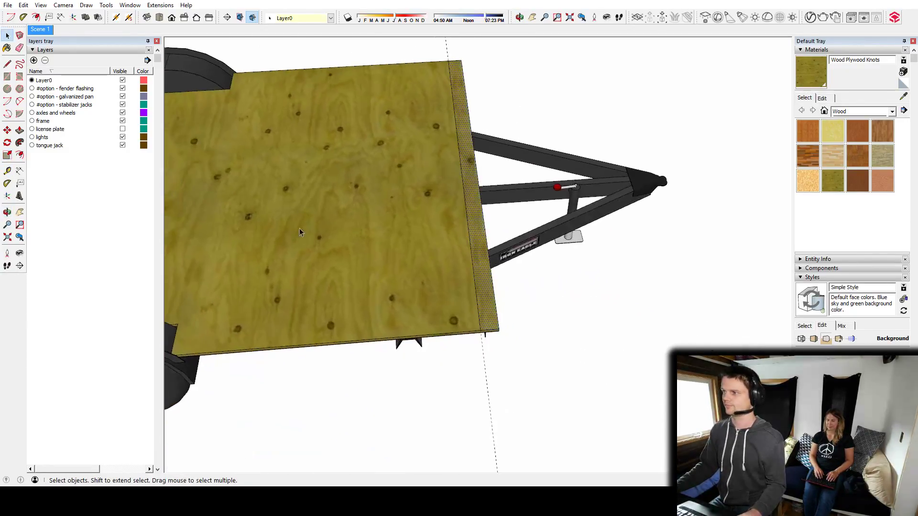
pyautogui.press('m')
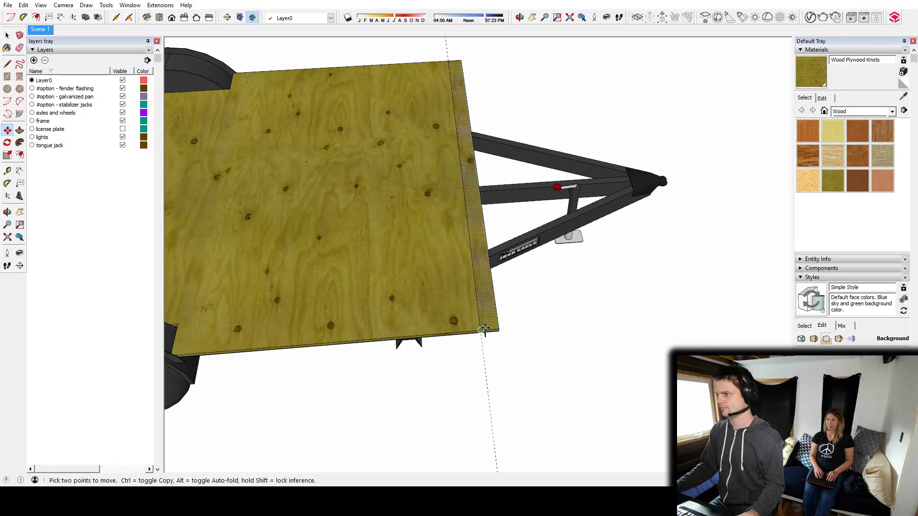
pyautogui.click(481, 330)
pyautogui.keyDown('shift'); pyautogui.moveTo(187, 260); pyautogui.dragTo(617, 234, button='middle'); pyautogui.keyUp('shift')
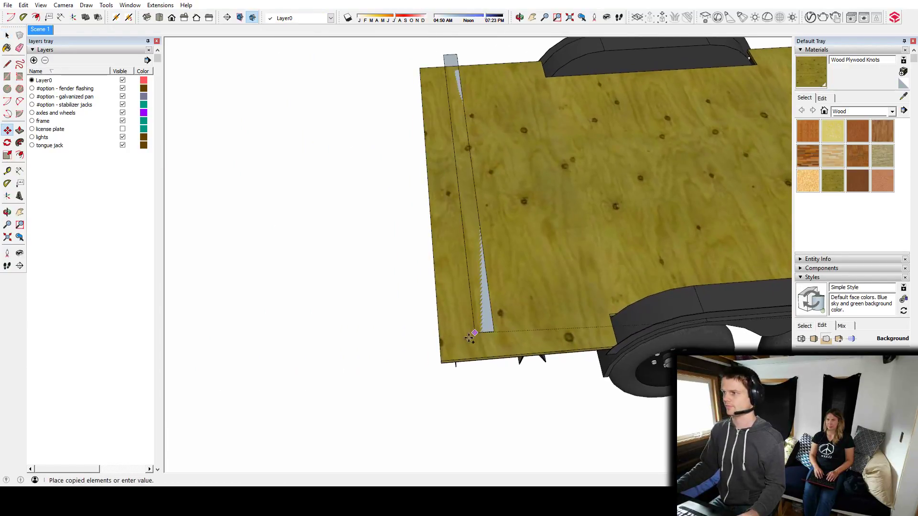
pyautogui.click(441, 361)
pyautogui.keyDown('shift'); pyautogui.moveTo(662, 201); pyautogui.dragTo(248, 218, button='middle'); pyautogui.keyUp('shift')
pyautogui.scroll(-3, 454, 191)
pyautogui.press('space')
pyautogui.keyDown('shift'); pyautogui.moveTo(536, 251); pyautogui.dragTo(493, 254, button='middle'); pyautogui.keyUp('shift')
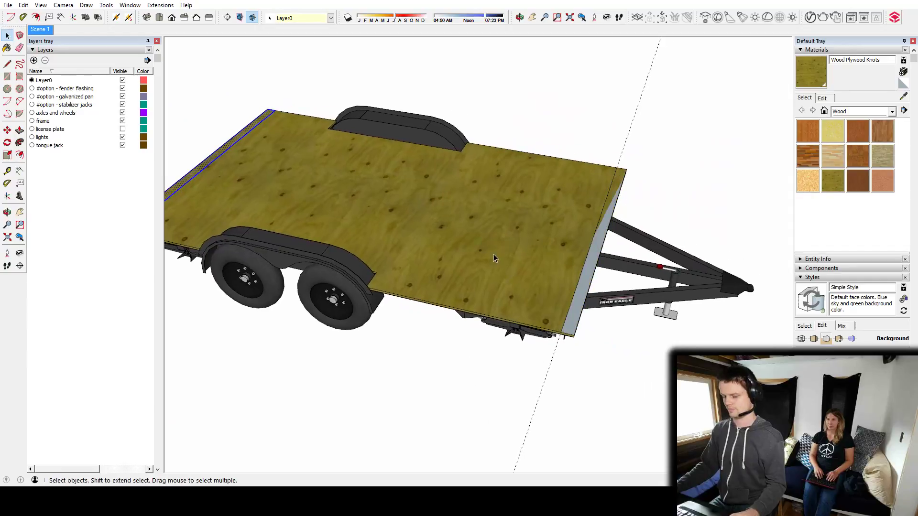
# Pull the rear and tongue-end strips up into low end walls.
pyautogui.scroll(-3, 430, 219)
pyautogui.moveTo(430, 219); pyautogui.dragTo(313, 225, button='middle')
pyautogui.click(314, 230)
pyautogui.press('space')
pyautogui.moveTo(470, 219); pyautogui.dragTo(671, 253, button='middle')
pyautogui.click(644, 261)
pyautogui.press('Escape')
pyautogui.press('p')
pyautogui.click(648, 264)
pyautogui.click(647, 153)
pyautogui.moveTo(472, 205)
pyautogui.mouseDown(button='middle')
pyautogui.moveTo(589, 242)
pyautogui.moveTo(435, 200)
pyautogui.moveTo(459, 211)
pyautogui.mouseUp(button='middle')
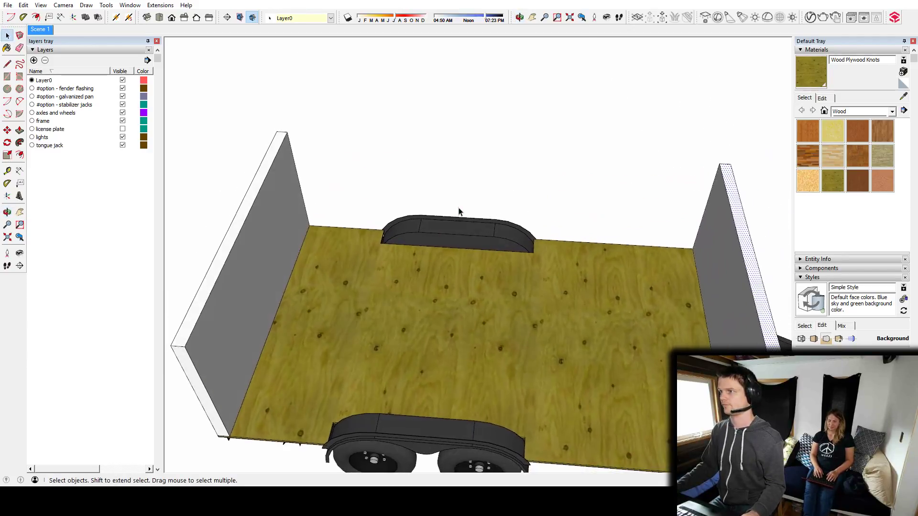
# Draw a narrow rectangle along the long deck edge between the rear wall and the fender, and pull it up into a wall segment.
pyautogui.scroll(3, 430, 234)
pyautogui.moveTo(408, 250)
pyautogui.mouseDown(button='middle')
pyautogui.moveTo(382, 254)
pyautogui.moveTo(402, 250)
pyautogui.mouseUp(button='middle')
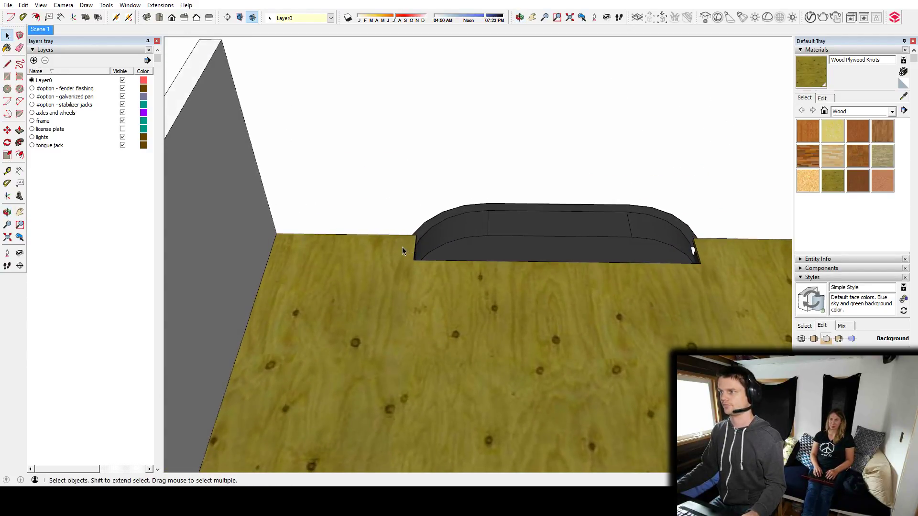
pyautogui.press('t')
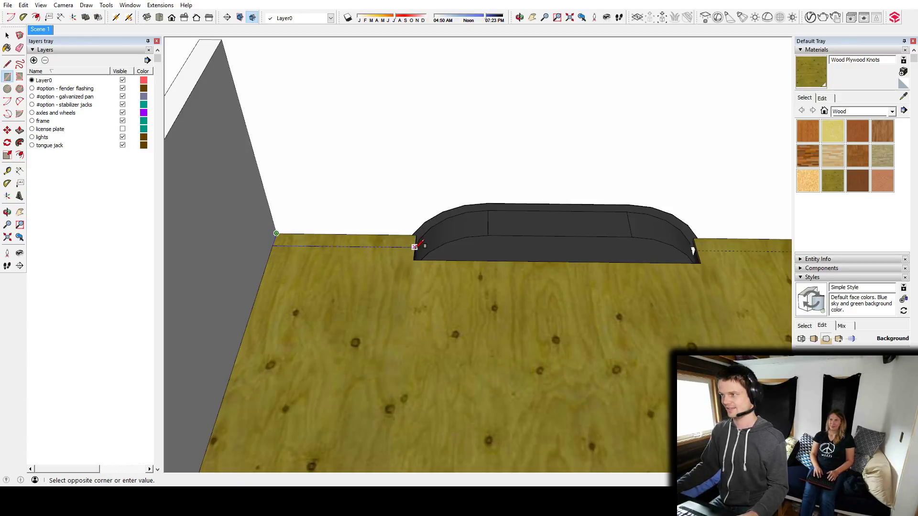
pyautogui.press('space')
pyautogui.press('space')
pyautogui.click(372, 241)
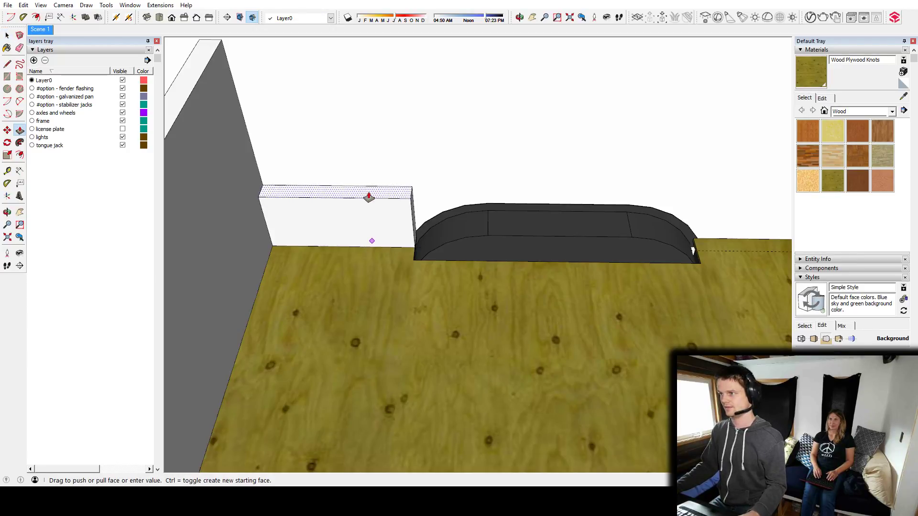
pyautogui.click(367, 157)
pyautogui.keyDown('shift'); pyautogui.moveTo(389, 179); pyautogui.dragTo(381, 273, button='middle'); pyautogui.keyUp('shift')
# Add a guide just above the fender and split the wall segment's end face along it with a line.
pyautogui.press('t')
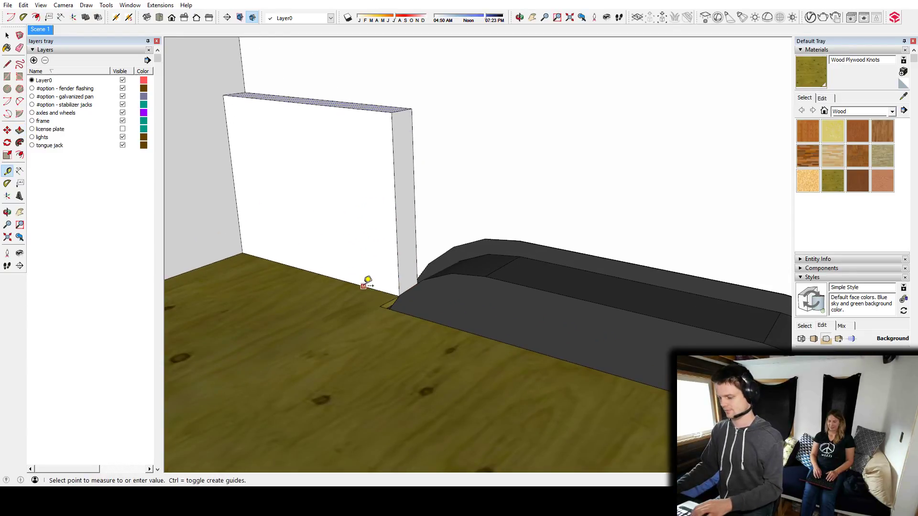
pyautogui.moveTo(554, 272); pyautogui.dragTo(383, 250, button='middle')
pyautogui.press('l')
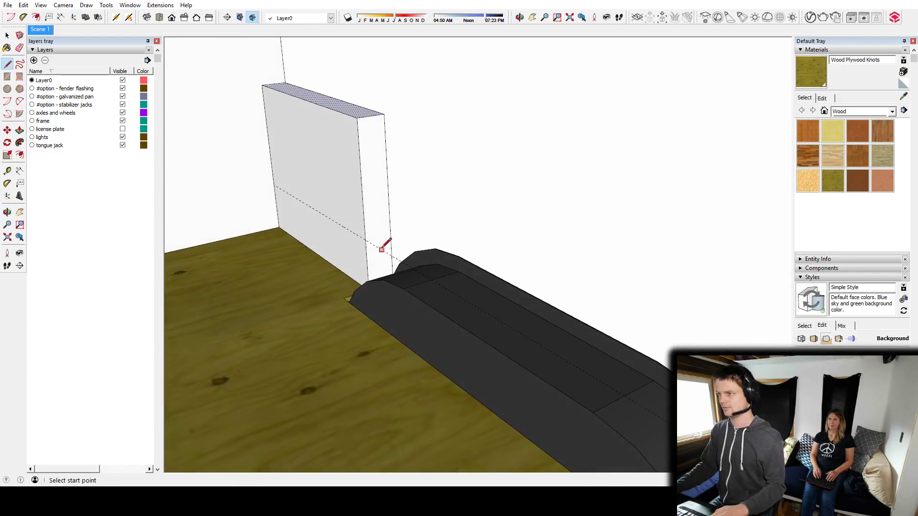
pyautogui.press('p')
pyautogui.press('space')
pyautogui.click(374, 209)
# Pull the upper part of the segment's end face over the fender to the tongue-end wall.
pyautogui.press('p')
pyautogui.click(375, 209)
pyautogui.moveTo(375, 209); pyautogui.dragTo(207, 230, button='middle')
pyautogui.click(532, 324)
pyautogui.click(462, 191)
pyautogui.click(584, 186)
pyautogui.click(206, 230)
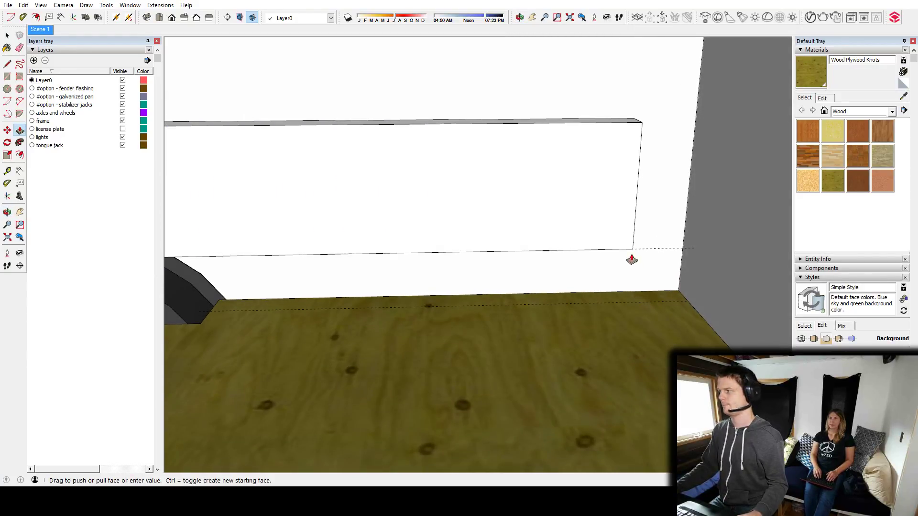
pyautogui.click(711, 292)
# Split the wall's underside past the fender with a guide and a line, and pull the outer part down to the subfloor.
pyautogui.moveTo(711, 292); pyautogui.dragTo(441, 273, button='middle')
pyautogui.press('t')
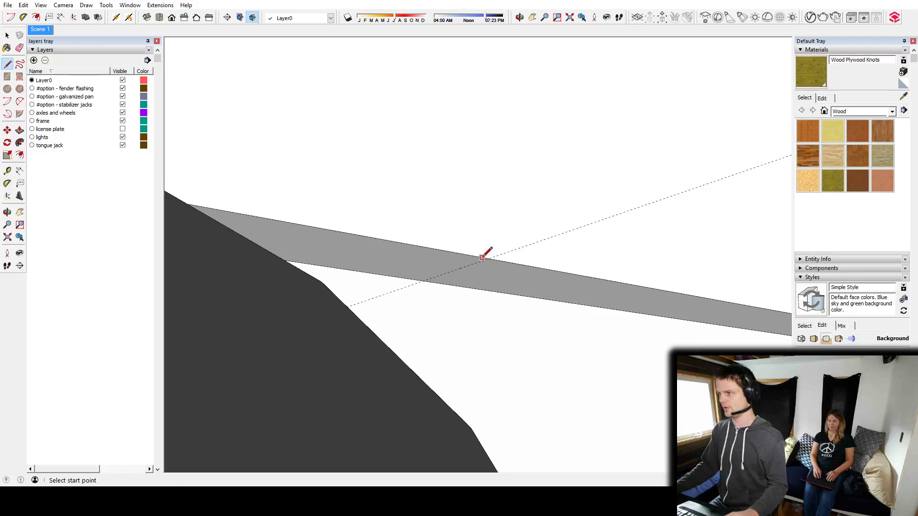
pyautogui.moveTo(427, 277); pyautogui.dragTo(526, 301, button='middle')
pyautogui.press('p')
pyautogui.moveTo(569, 260); pyautogui.dragTo(525, 230, button='middle')
# Undo the side wall, going back to the two end walls alone.
pyautogui.press('space')
pyautogui.click(523, 232)
pyautogui.click(454, 227)
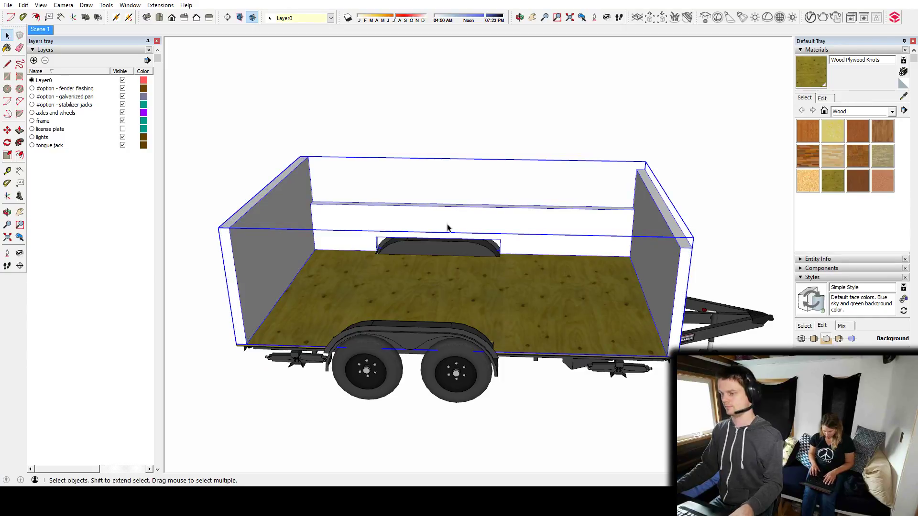
pyautogui.doubleClick(377, 233)
pyautogui.click(406, 220)
pyautogui.click(284, 239)
pyautogui.moveTo(284, 239); pyautogui.dragTo(463, 237, button='middle')
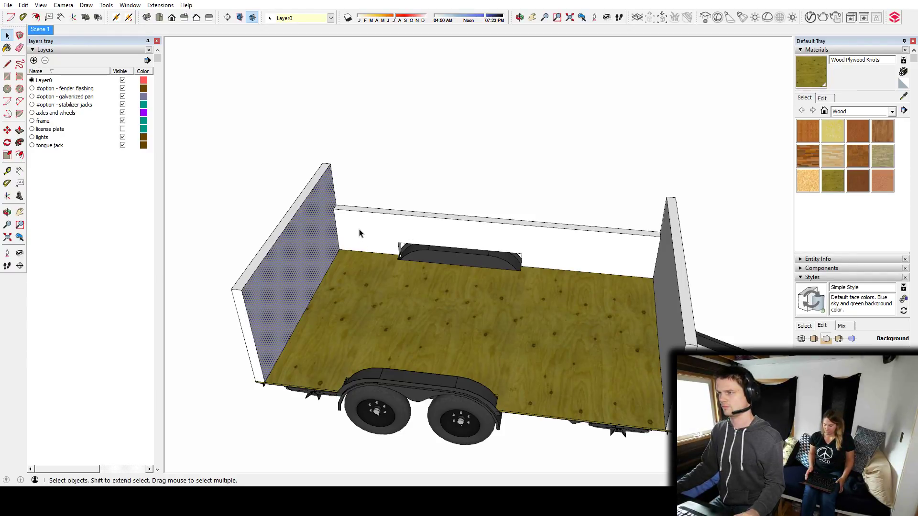
pyautogui.moveTo(359, 232); pyautogui.dragTo(546, 167, button='middle')
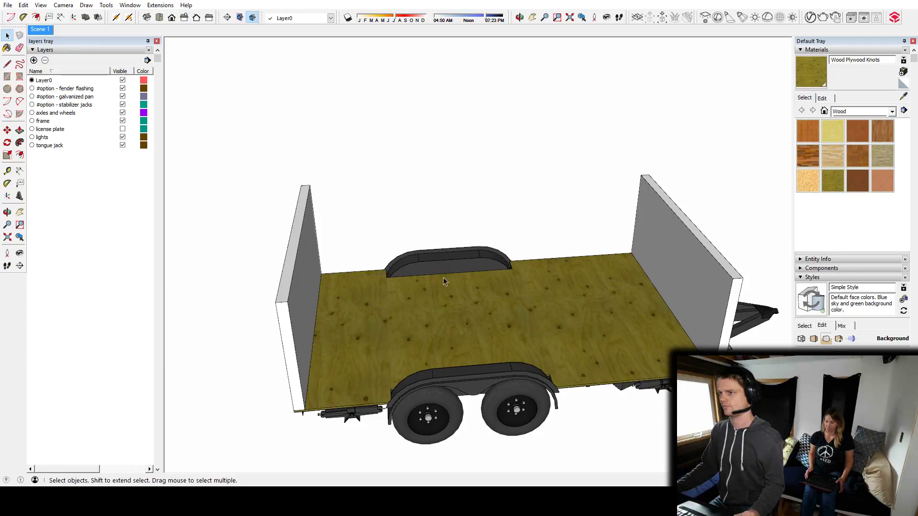
# Group the rear wall and the tongue-end wall as separate objects.
pyautogui.moveTo(438, 279); pyautogui.dragTo(300, 246, button='middle')
pyautogui.click(300, 244)
pyautogui.moveTo(377, 263); pyautogui.dragTo(663, 252, button='middle')
pyautogui.click(688, 237)
# Draw a guide-aligned rectangle on the long deck edge from the rear wall to the fender and pull it up into a wall segment.
pyautogui.moveTo(492, 280); pyautogui.dragTo(400, 258, button='middle')
pyautogui.scroll(5, 378, 253)
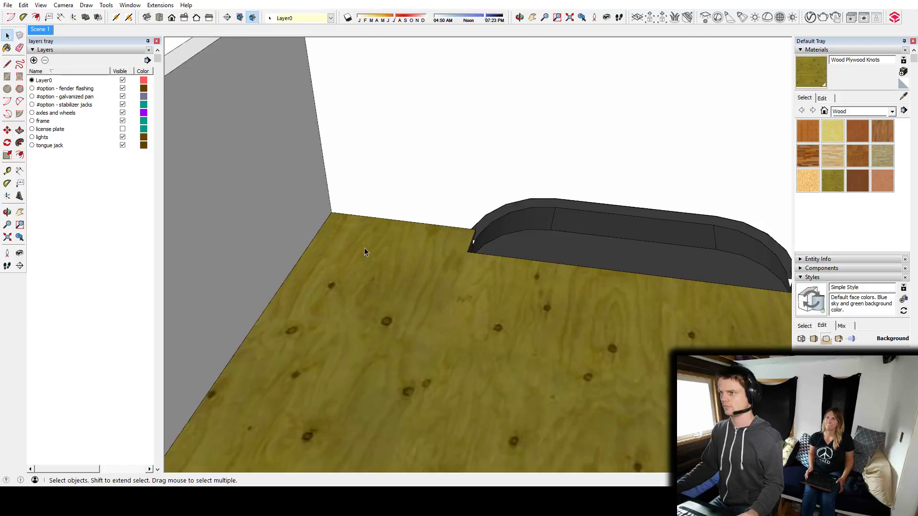
pyautogui.press('r')
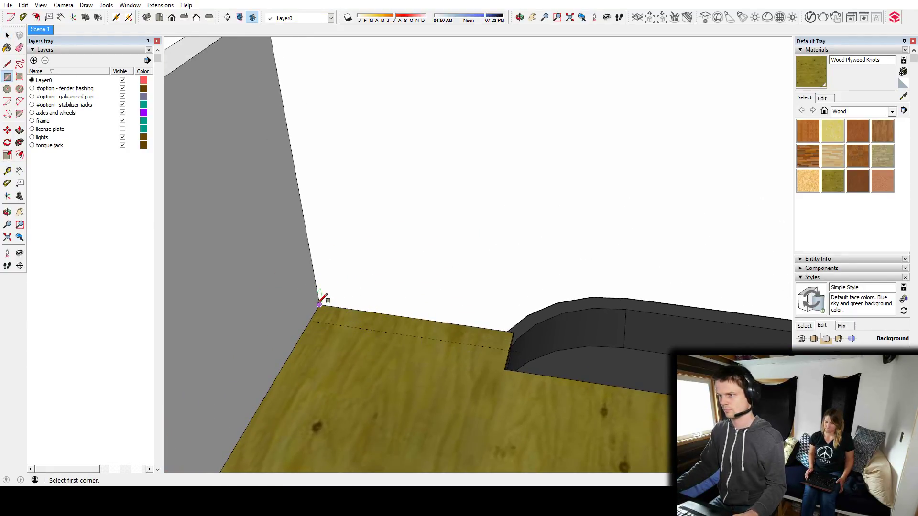
pyautogui.click(508, 349)
pyautogui.press('p')
pyautogui.moveTo(499, 336); pyautogui.dragTo(513, 221)
# Split the segment's end face just above the fender and pull its upper part across to the grouped tongue-end wall.
pyautogui.moveTo(514, 219); pyautogui.dragTo(322, 137, button='middle')
pyautogui.press('t')
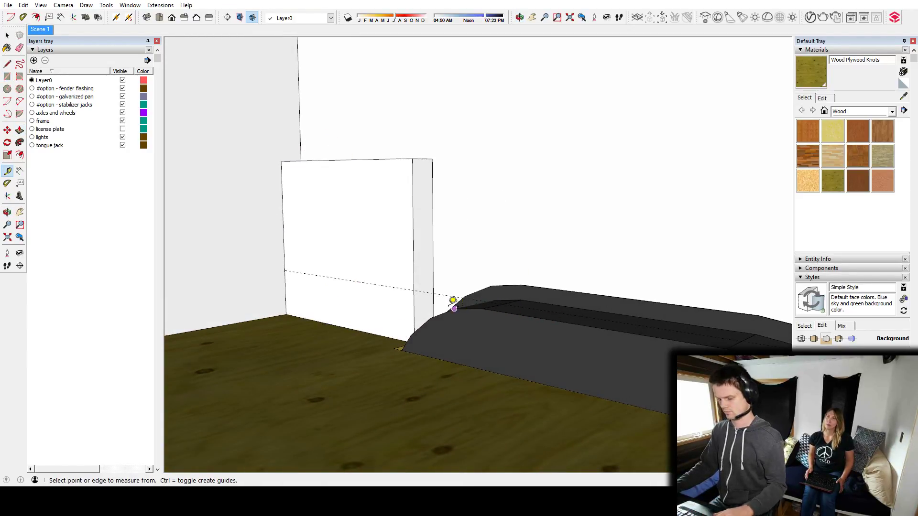
pyautogui.press('p')
pyautogui.click(419, 246)
pyautogui.moveTo(595, 282); pyautogui.dragTo(788, 274, button='middle')
pyautogui.moveTo(588, 238); pyautogui.dragTo(471, 227, button='middle')
pyautogui.moveTo(584, 254); pyautogui.dragTo(358, 354, button='middle')
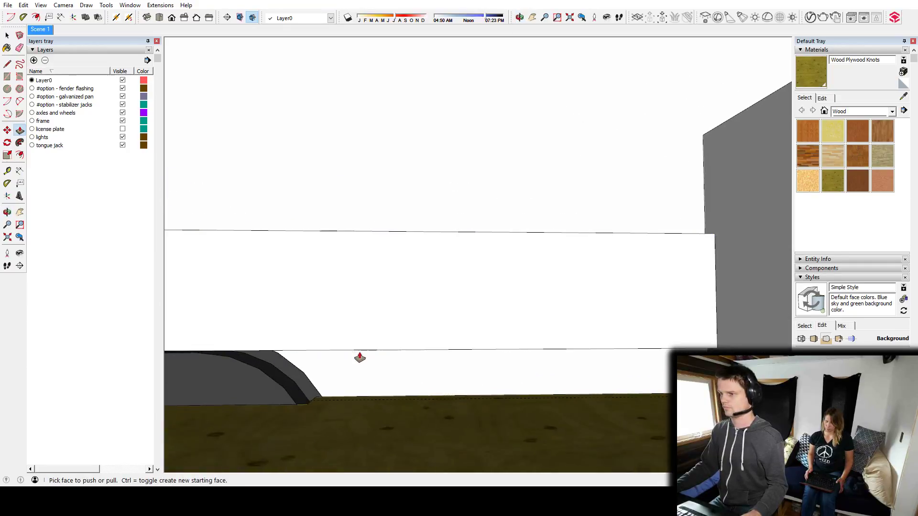
# Draw a line across the wall's underside at a guide past the fender and pull the outer part down to the subfloor.
pyautogui.scroll(3, 359, 354)
pyautogui.press('t')
pyautogui.moveTo(260, 272); pyautogui.dragTo(434, 299, button='middle')
pyautogui.moveTo(392, 263); pyautogui.dragTo(429, 208, button='middle')
pyautogui.click(429, 208)
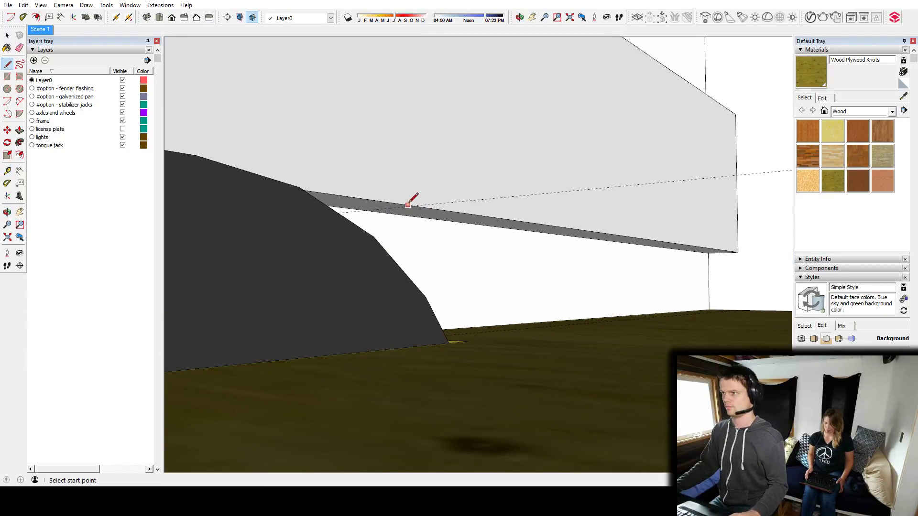
pyautogui.scroll(3, 365, 209)
pyautogui.click(365, 209)
pyautogui.moveTo(578, 129); pyautogui.dragTo(572, 133, button='middle')
pyautogui.press('p')
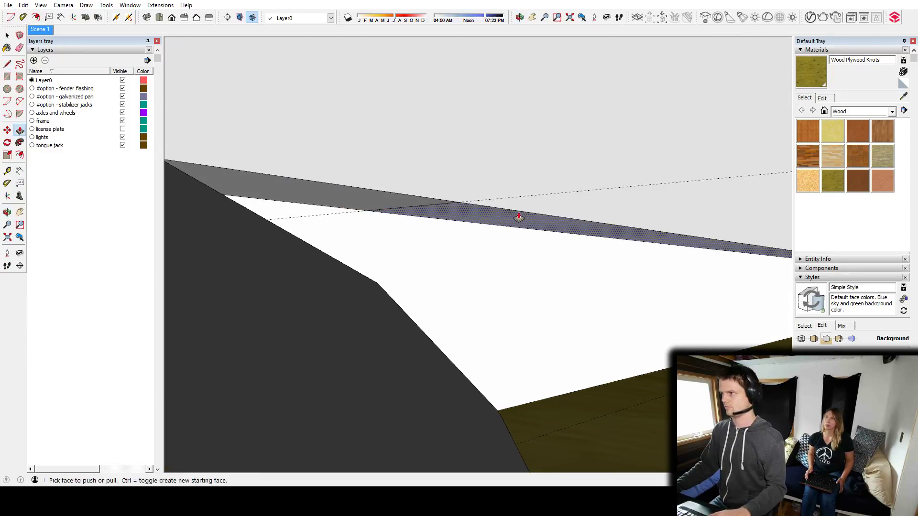
pyautogui.click(519, 218)
pyautogui.click(659, 434)
# Select the finished side wall and copy it straight across to the opposite long edge of the deck.
pyautogui.moveTo(578, 165); pyautogui.dragTo(512, 288, button='middle')
pyautogui.scroll(-5, 513, 288)
pyautogui.scroll(-6, 615, 258)
pyautogui.press('space')
pyautogui.click(486, 250)
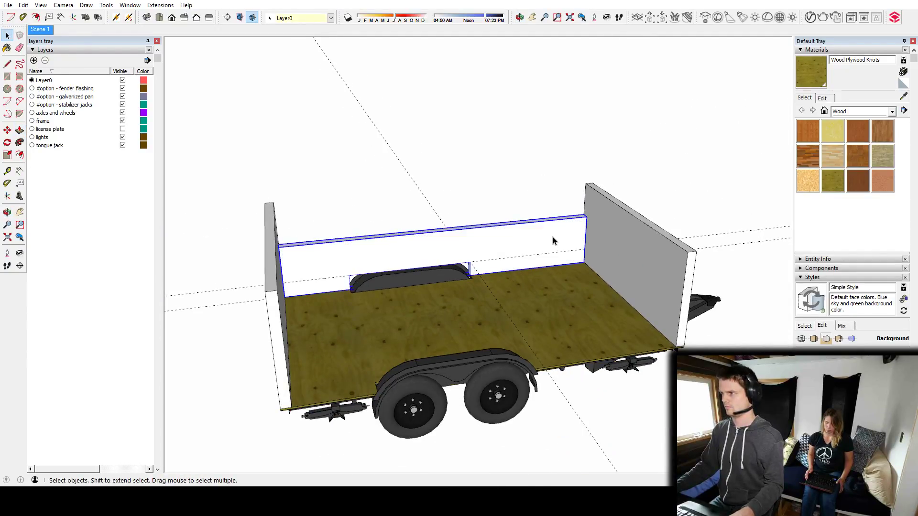
pyautogui.moveTo(554, 240); pyautogui.dragTo(415, 292, button='middle')
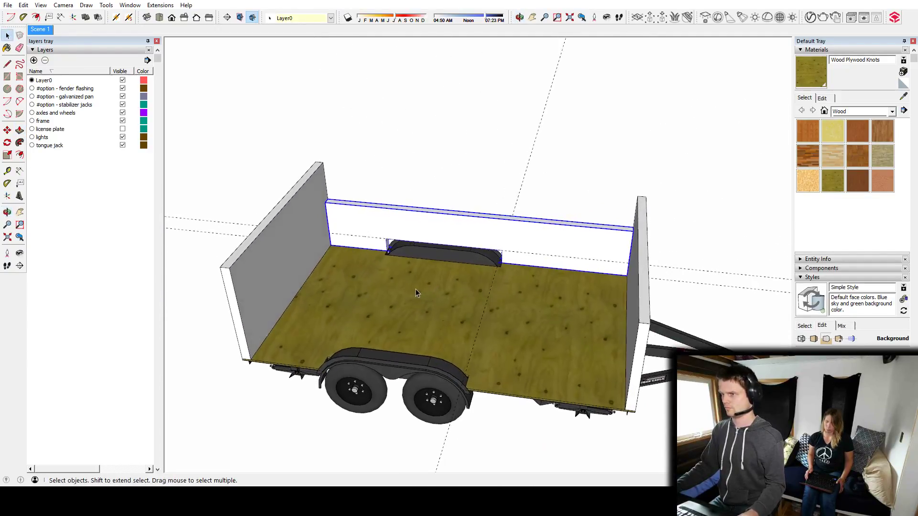
pyautogui.click(271, 337)
pyautogui.moveTo(271, 337); pyautogui.dragTo(635, 359, button='middle')
pyautogui.press('space')
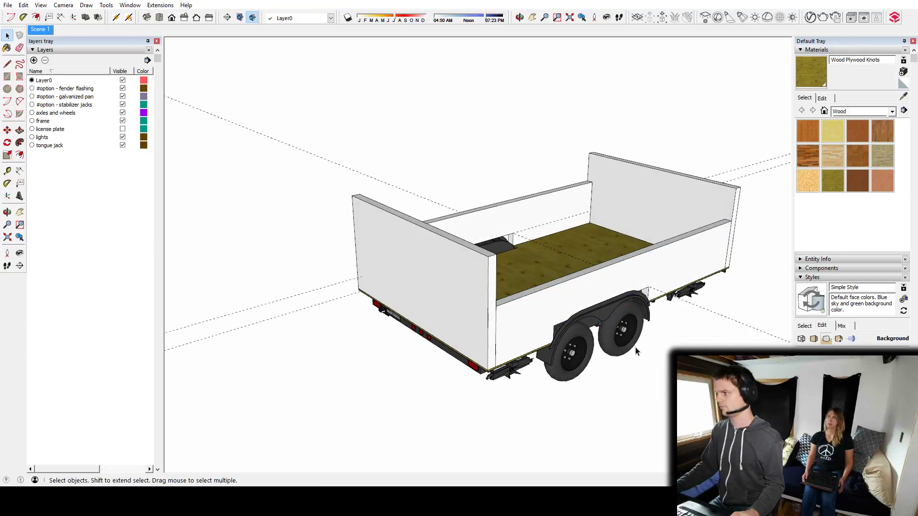
# Trace the interior floor outline with lines along the four walls and around both fender notches to form a face.
pyautogui.moveTo(653, 246); pyautogui.dragTo(480, 311, button='middle')
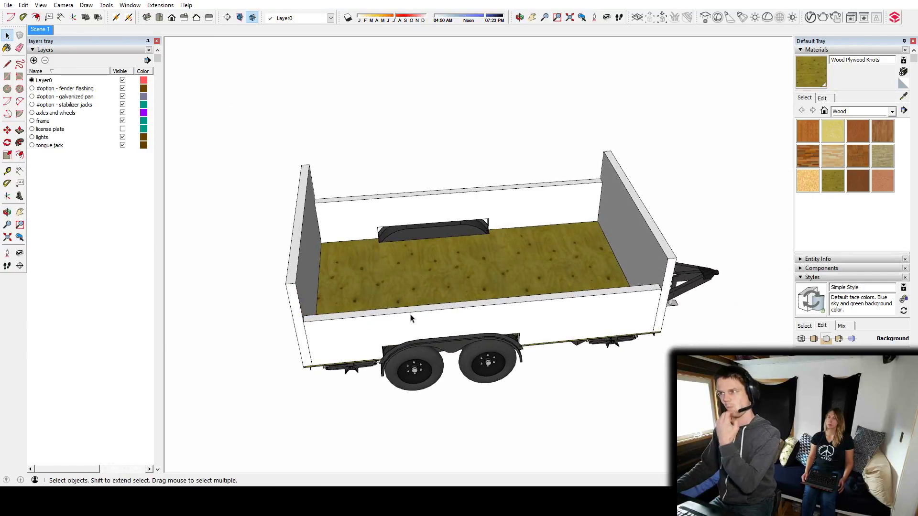
pyautogui.moveTo(537, 247); pyautogui.dragTo(313, 285, button='middle')
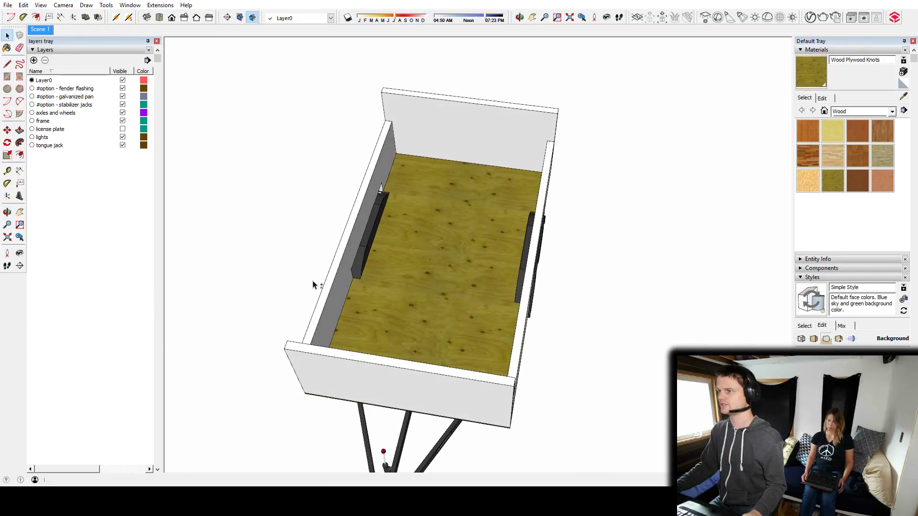
pyautogui.moveTo(439, 243); pyautogui.dragTo(478, 255, button='middle')
pyautogui.scroll(4, 406, 256)
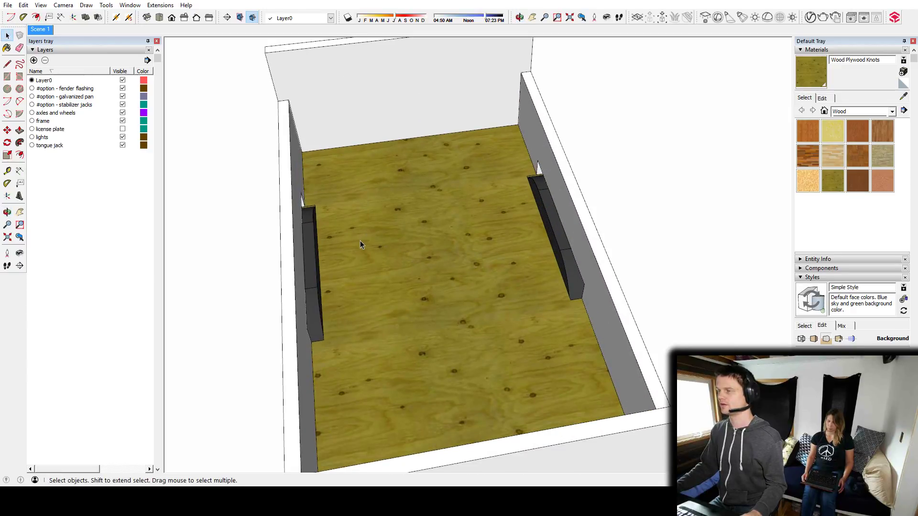
pyautogui.moveTo(379, 294); pyautogui.dragTo(323, 190, button='middle')
pyautogui.scroll(3, 330, 179)
pyautogui.press('l')
pyautogui.moveTo(391, 143)
pyautogui.mouseDown(button='middle')
pyautogui.moveTo(410, 154)
pyautogui.moveTo(376, 176)
pyautogui.mouseUp(button='middle')
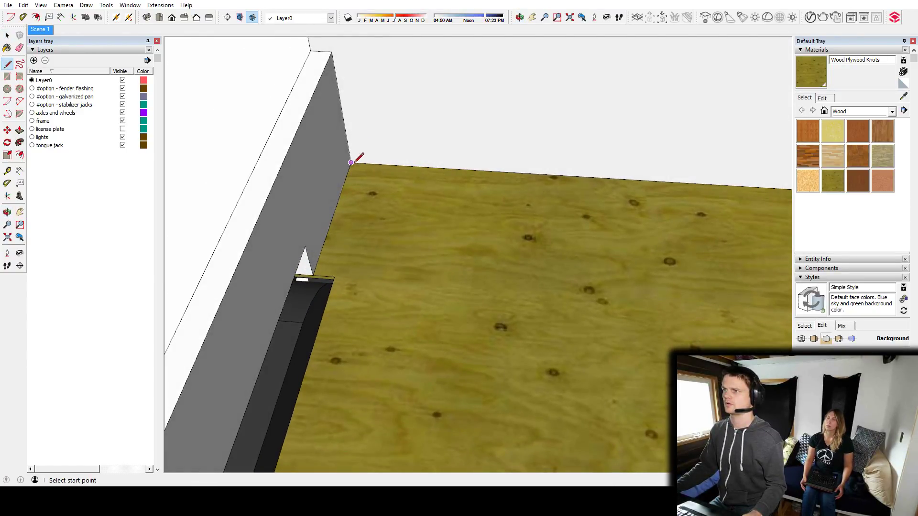
pyautogui.moveTo(334, 276); pyautogui.dragTo(418, 130, button='middle')
pyautogui.click(404, 115)
pyautogui.moveTo(423, 222); pyautogui.dragTo(488, 198, button='middle')
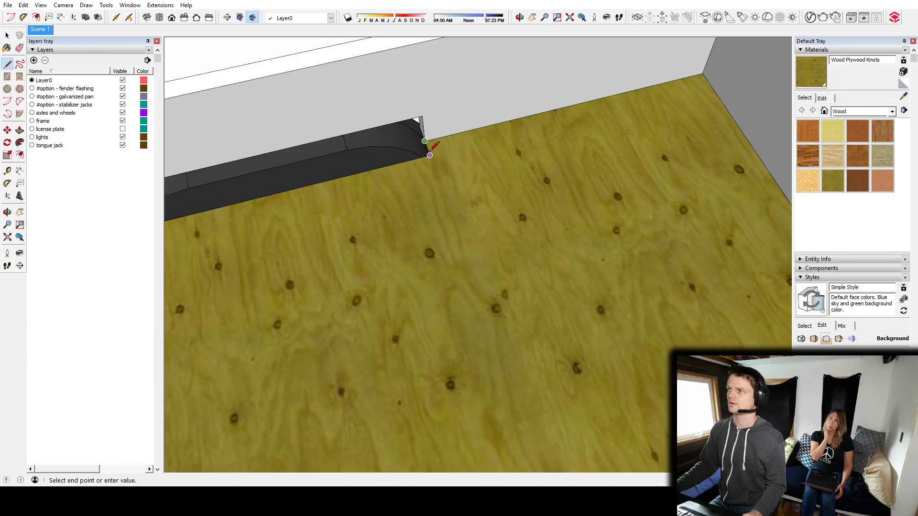
pyautogui.moveTo(294, 220); pyautogui.dragTo(495, 263, button='middle')
pyautogui.click(284, 111)
# Pull the interior floor face up into a thin finish-floor slab and select the slab.
pyautogui.press('p')
pyautogui.click(495, 264)
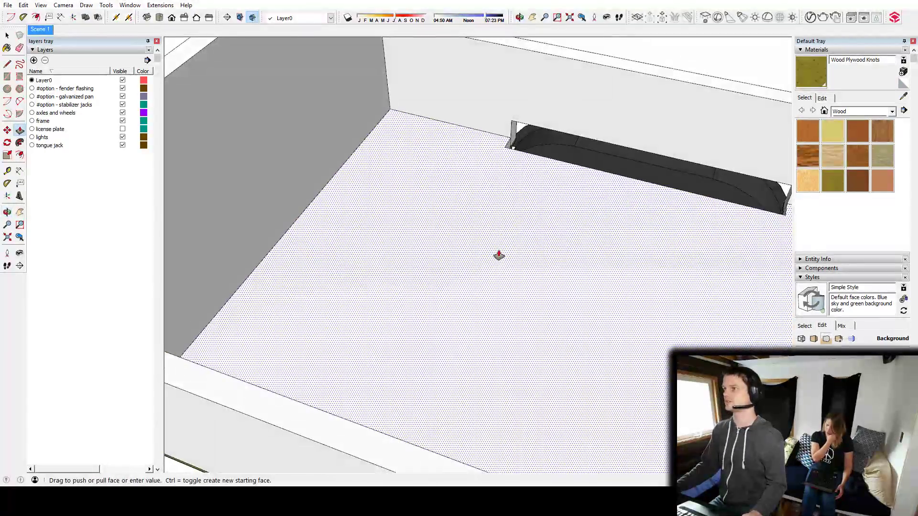
pyautogui.click(498, 255)
pyautogui.press('space')
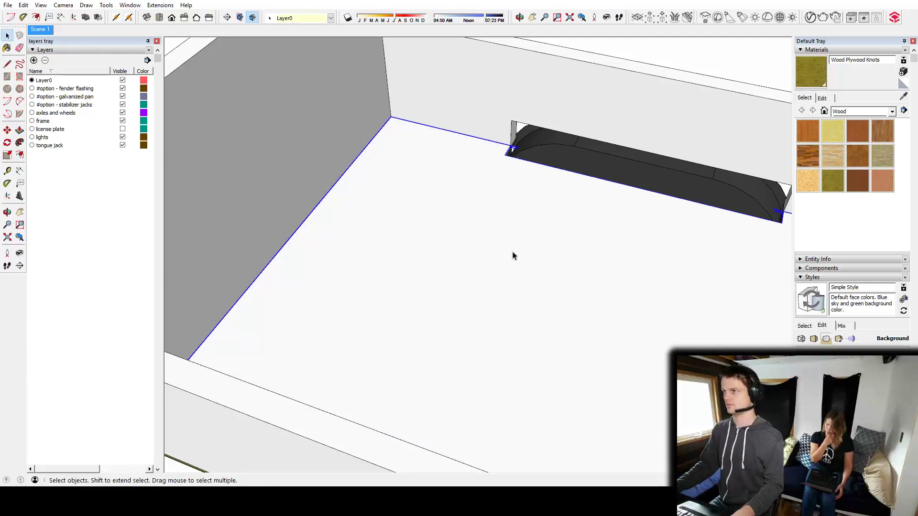
# Paint the finish-floor slab with the Wood Floor material from the Wood collection.
pyautogui.click(850, 111)
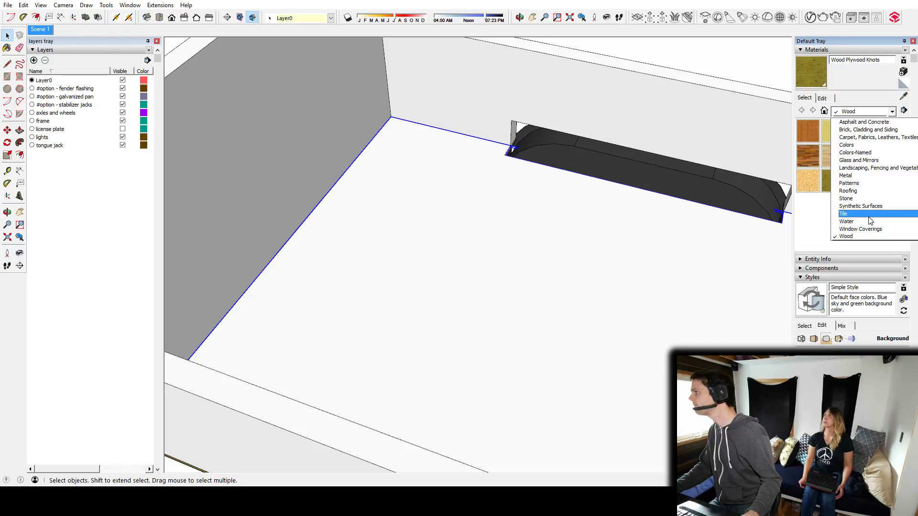
pyautogui.click(859, 237)
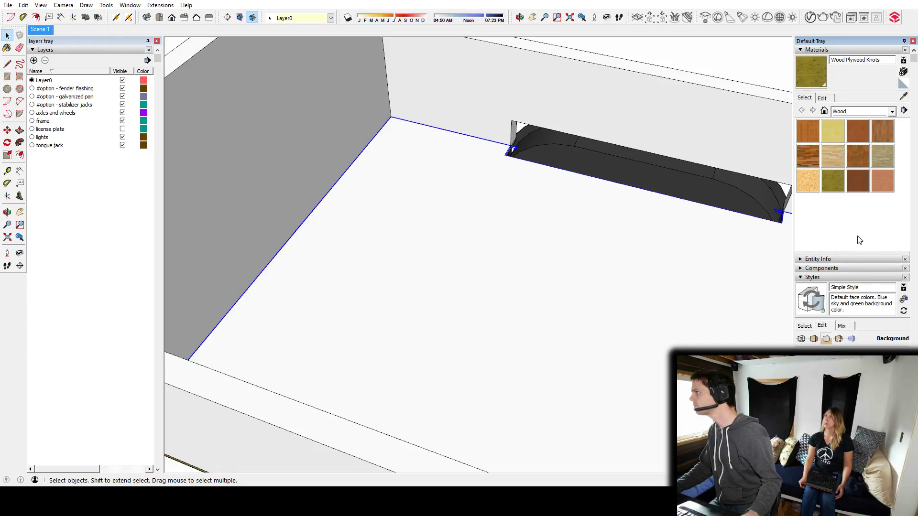
pyautogui.click(880, 134)
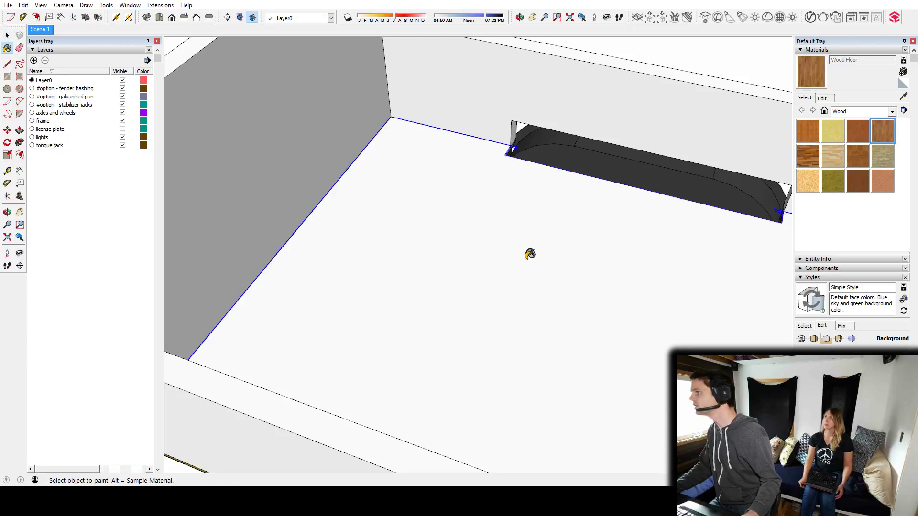
pyautogui.click(533, 255)
pyautogui.moveTo(682, 258); pyautogui.dragTo(413, 240, button='middle')
pyautogui.scroll(-5, 412, 240)
pyautogui.press('space')
pyautogui.moveTo(409, 282)
pyautogui.mouseDown(button='middle')
pyautogui.moveTo(519, 222)
pyautogui.moveTo(617, 258)
pyautogui.moveTo(301, 305)
pyautogui.moveTo(514, 282)
pyautogui.moveTo(478, 268)
pyautogui.moveTo(594, 236)
pyautogui.moveTo(447, 259)
pyautogui.moveTo(461, 239)
pyautogui.moveTo(600, 256)
pyautogui.moveTo(569, 293)
pyautogui.moveTo(758, 289)
pyautogui.moveTo(376, 276)
pyautogui.mouseUp(button='middle')
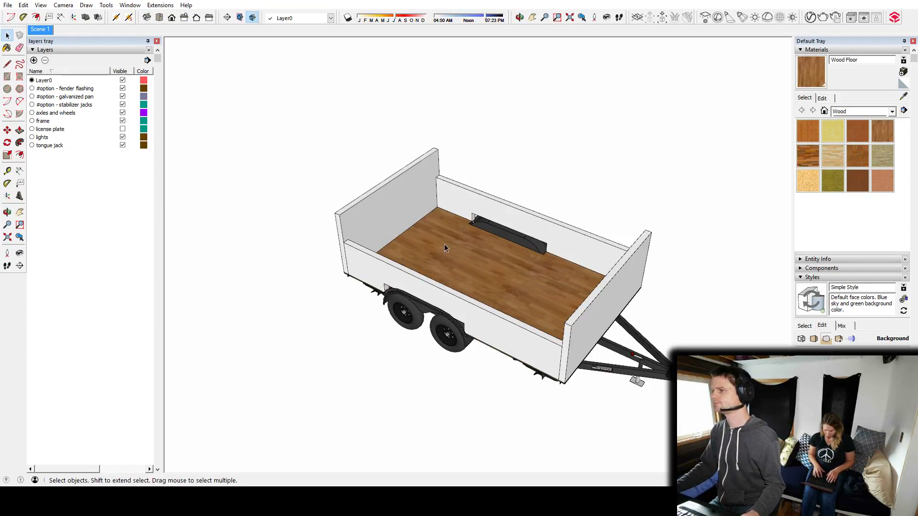
pyautogui.scroll(5, 477, 237)
pyautogui.moveTo(446, 266); pyautogui.dragTo(471, 273, button='middle')
pyautogui.moveTo(388, 232); pyautogui.dragTo(591, 278, button='middle')
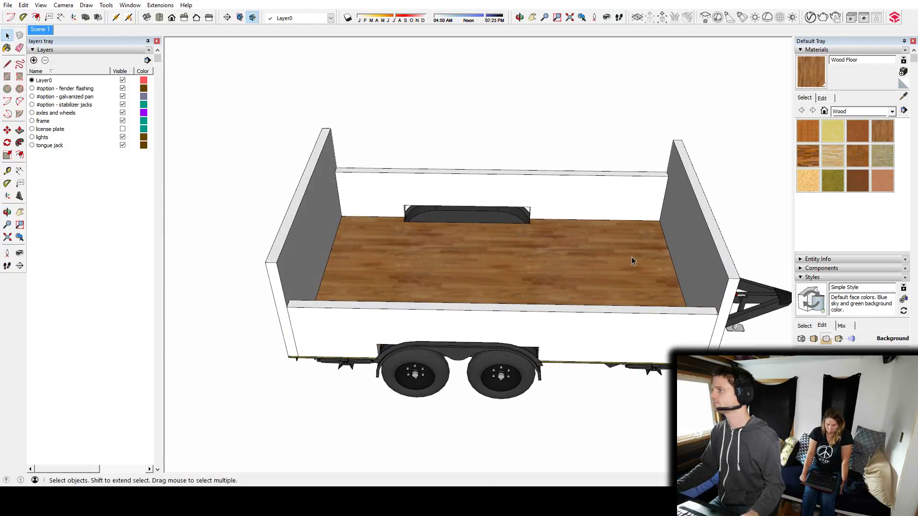
pyautogui.moveTo(648, 266); pyautogui.dragTo(420, 273, button='middle')
pyautogui.moveTo(496, 256); pyautogui.dragTo(584, 245, button='middle')
pyautogui.moveTo(457, 261); pyautogui.dragTo(339, 263, button='middle')
pyautogui.moveTo(669, 267); pyautogui.dragTo(488, 243, button='middle')
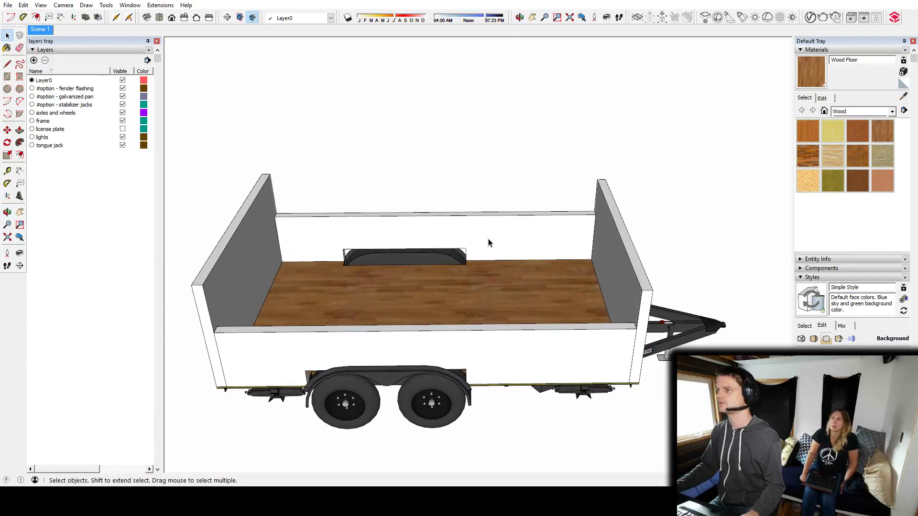
# Pull the top of the far side wall up to the height of the end walls.
pyautogui.click(490, 242)
pyautogui.press('p')
pyautogui.press('space')
pyautogui.click(497, 229)
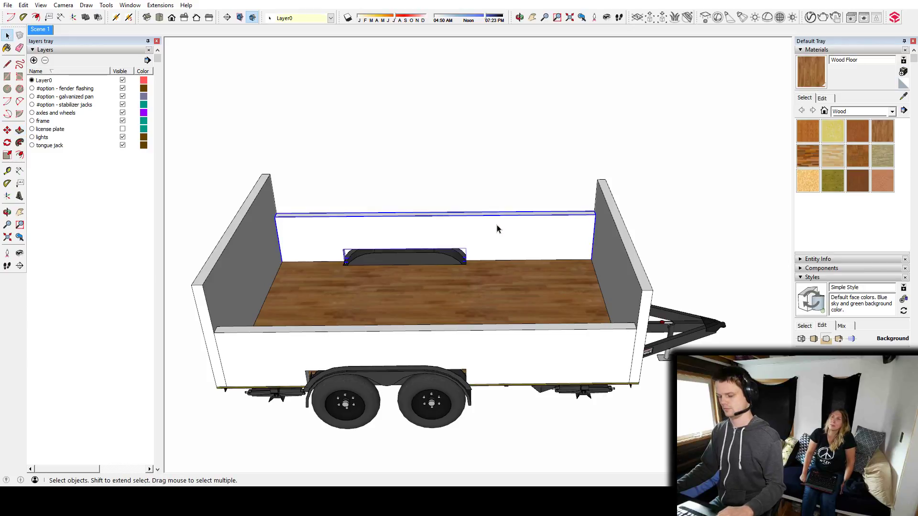
pyautogui.press('p')
pyautogui.click(498, 218)
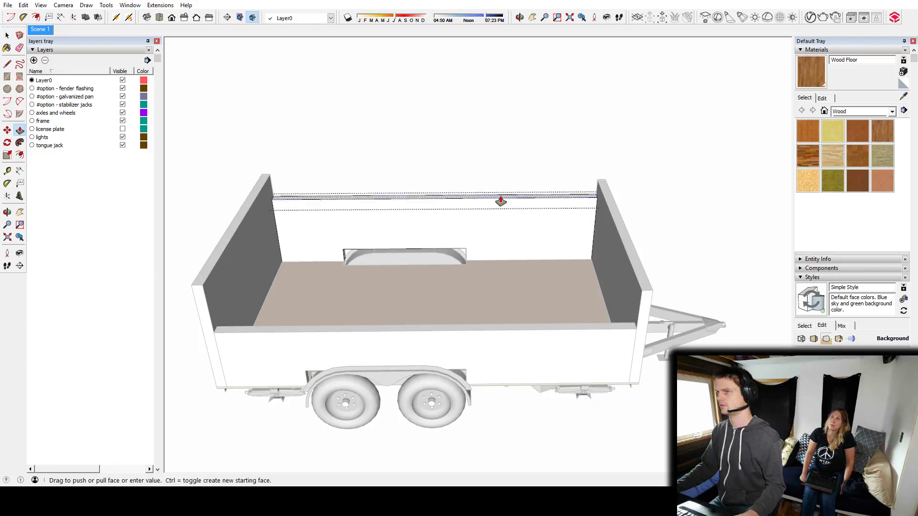
pyautogui.click(258, 193)
# Pull the top of the near side wall up well above the end walls to form a tall wall.
pyautogui.press('space')
pyautogui.click(255, 338)
pyautogui.doubleClick(255, 338)
pyautogui.press('p')
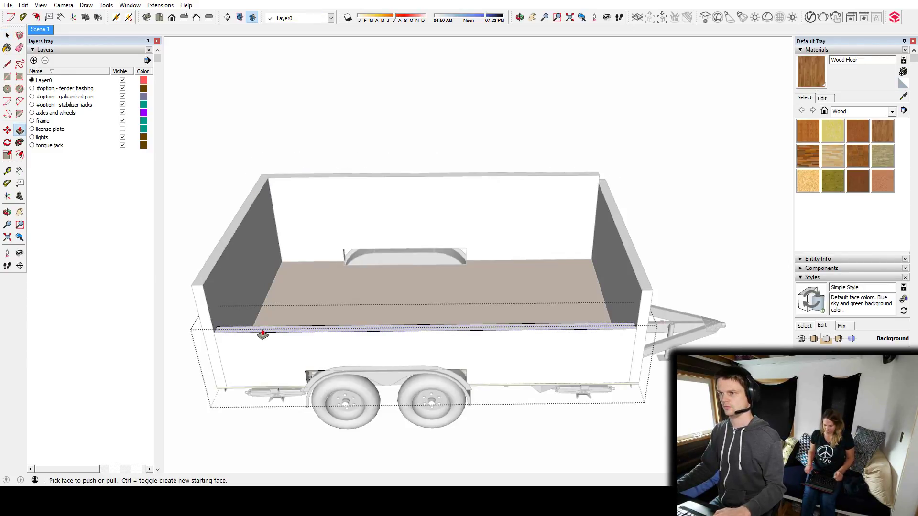
pyautogui.click(261, 330)
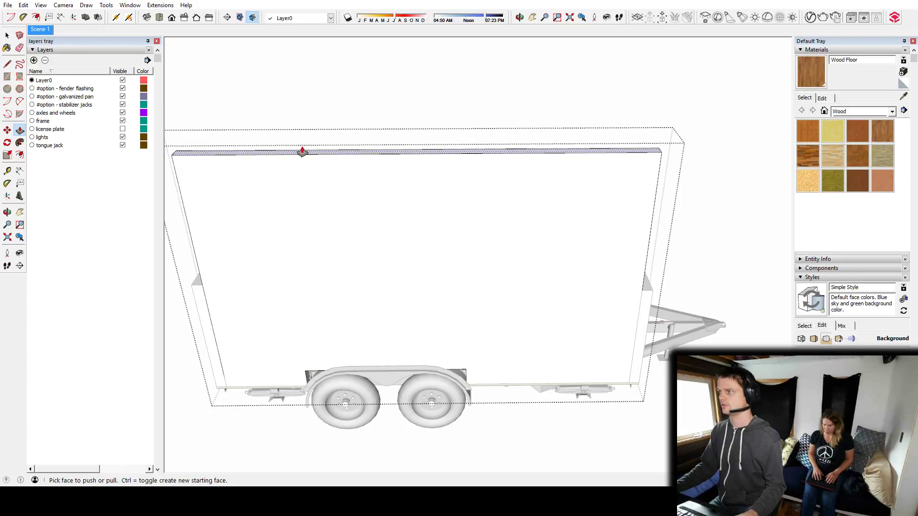
pyautogui.moveTo(445, 234); pyautogui.dragTo(425, 225, button='middle')
pyautogui.press('space')
pyautogui.press('Escape')
# Measure inward from the tongue-end vertical edge of the tall side wall with the Tape Measure.
pyautogui.scroll(3, 530, 339)
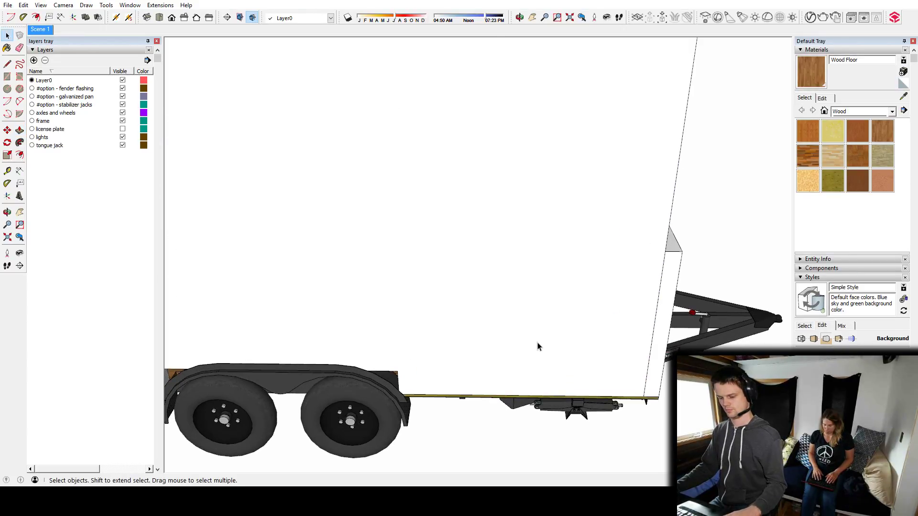
pyautogui.press('l')
pyautogui.press('t')
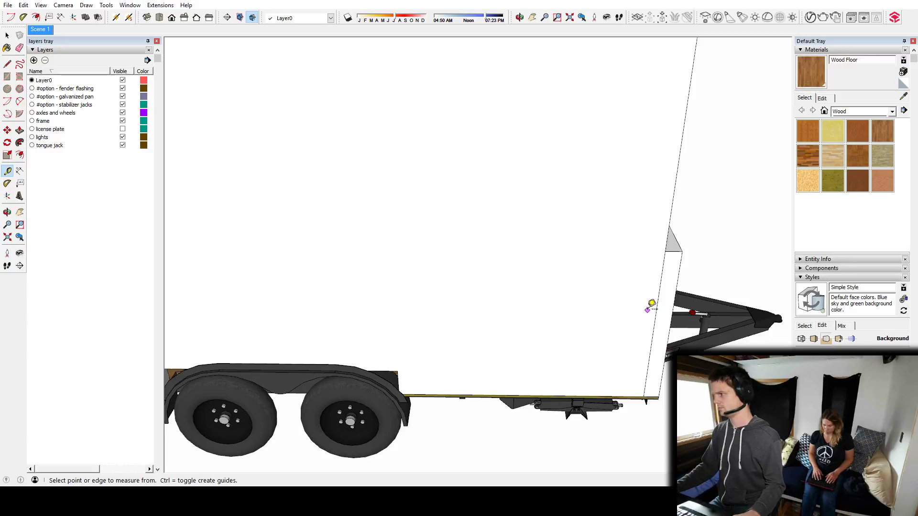
pyautogui.moveTo(661, 301); pyautogui.dragTo(556, 293, button='middle')
pyautogui.scroll(-5, 556, 294)
pyautogui.moveTo(442, 196); pyautogui.dragTo(504, 349, button='middle')
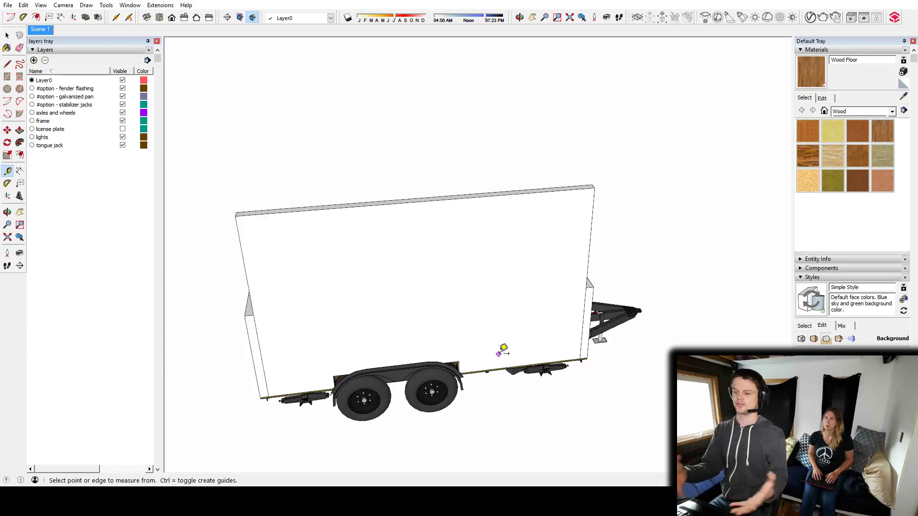
pyautogui.moveTo(566, 312); pyautogui.dragTo(545, 307, button='middle')
pyautogui.scroll(3, 541, 303)
pyautogui.moveTo(561, 338); pyautogui.dragTo(565, 330, button='middle')
pyautogui.scroll(2, 565, 329)
pyautogui.click(591, 327)
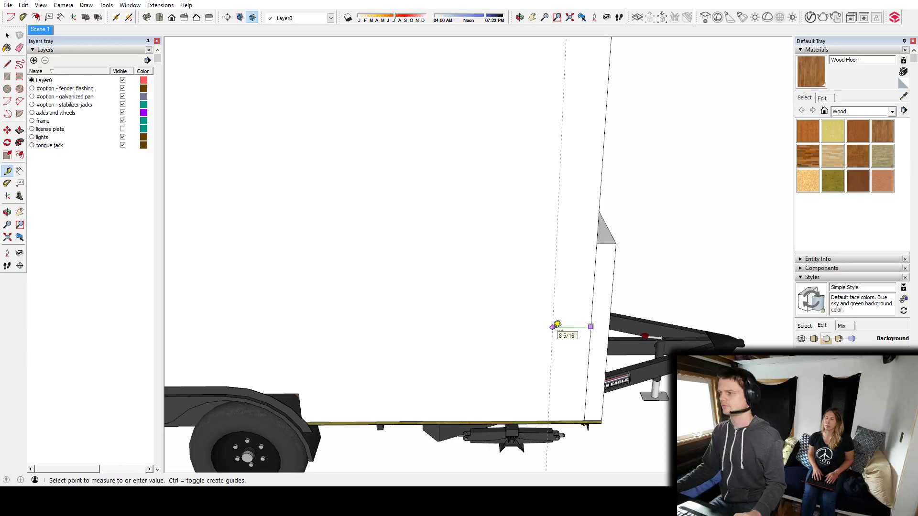
pyautogui.press('space')
# Examine the interior floor, wheel wells and walls of the shell from several angles.
pyautogui.scroll(-5, 532, 321)
pyautogui.moveTo(525, 317); pyautogui.dragTo(748, 221, button='middle')
pyautogui.moveTo(592, 266); pyautogui.dragTo(361, 297, button='middle')
pyautogui.press('space')
pyautogui.moveTo(466, 259); pyautogui.dragTo(444, 299, button='middle')
pyautogui.scroll(2, 452, 293)
pyautogui.scroll(4, 394, 311)
pyautogui.moveTo(536, 290); pyautogui.dragTo(420, 274, button='middle')
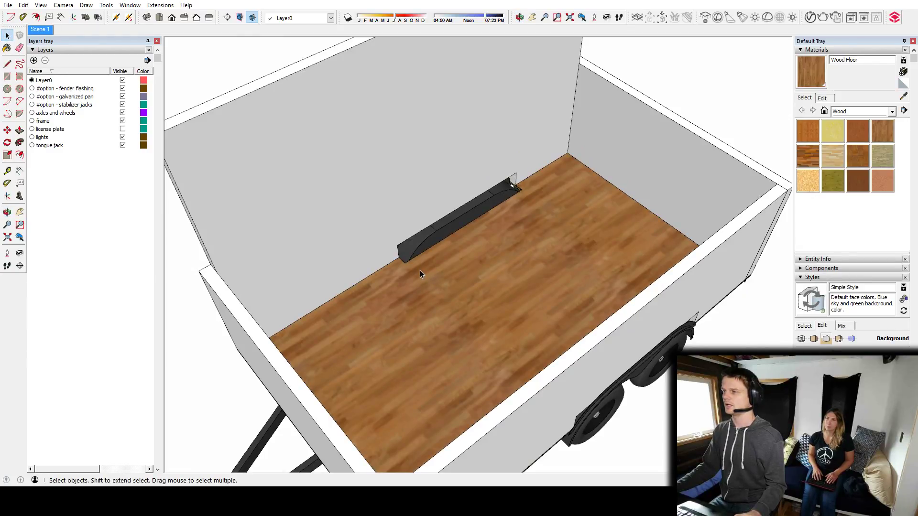
pyautogui.moveTo(411, 274); pyautogui.dragTo(609, 277, button='middle')
# Search the 3D Warehouse for "murphy bed".
pyautogui.press('w')
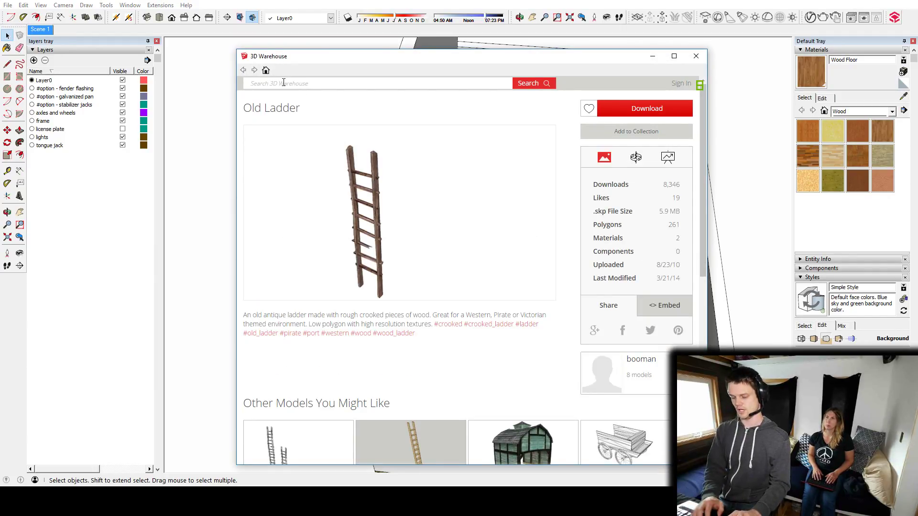
pyautogui.write('murp')
pyautogui.press('Down')
pyautogui.press('Down')
pyautogui.press('Return')
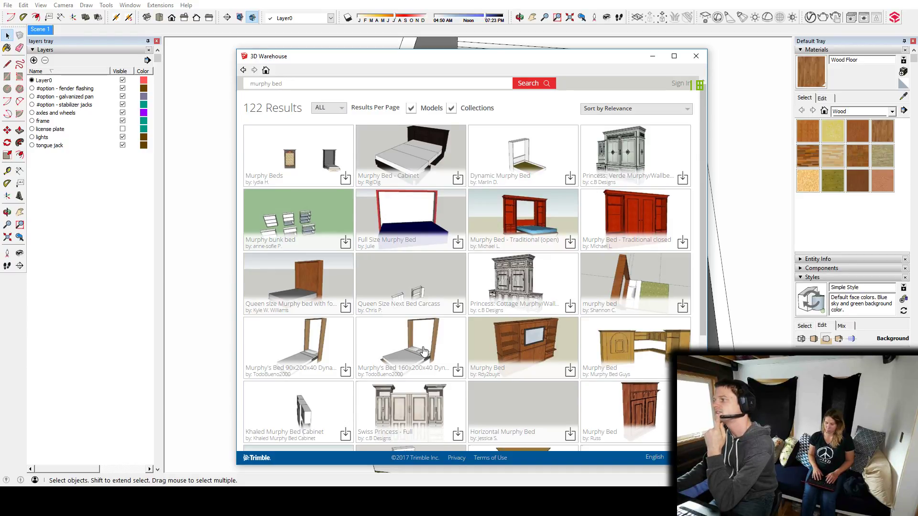
# Load the Murphy's Bed 160x200x40 Dynamic model directly into the drawing and place it beside the trailer.
pyautogui.scroll(-2, 423, 352)
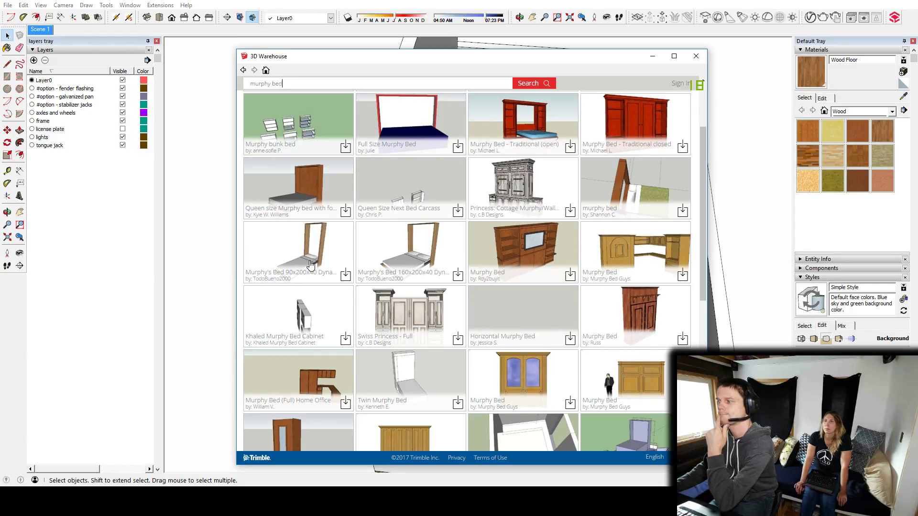
pyautogui.scroll(-1, 116, 276)
pyautogui.scroll(-5, 328, 227)
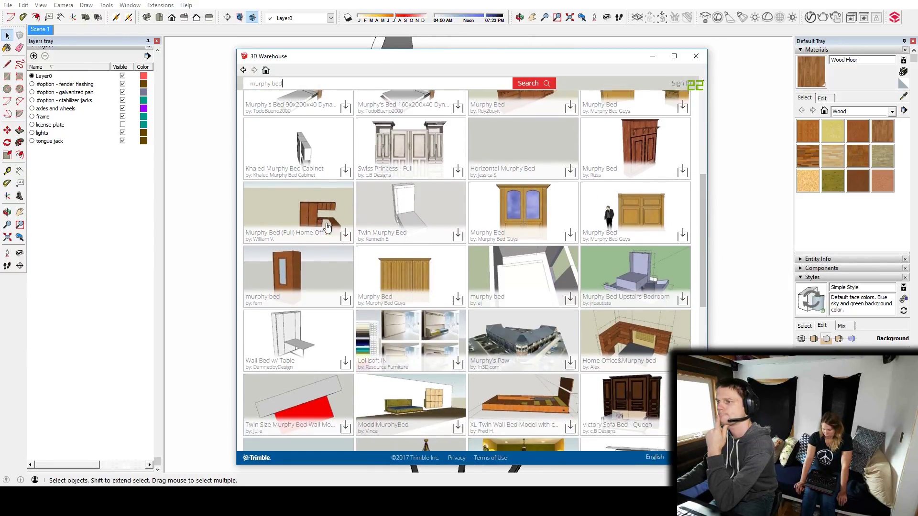
pyautogui.scroll(6, 328, 227)
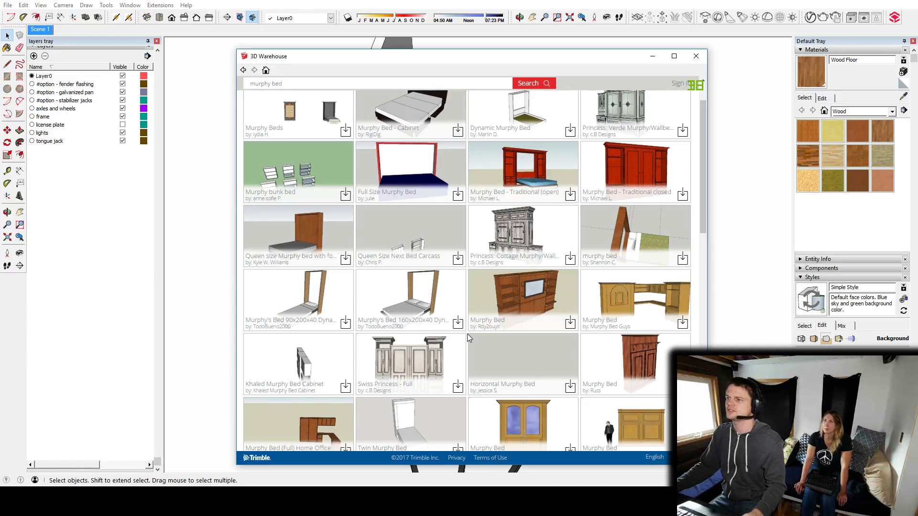
pyautogui.click(420, 301)
pyautogui.click(645, 109)
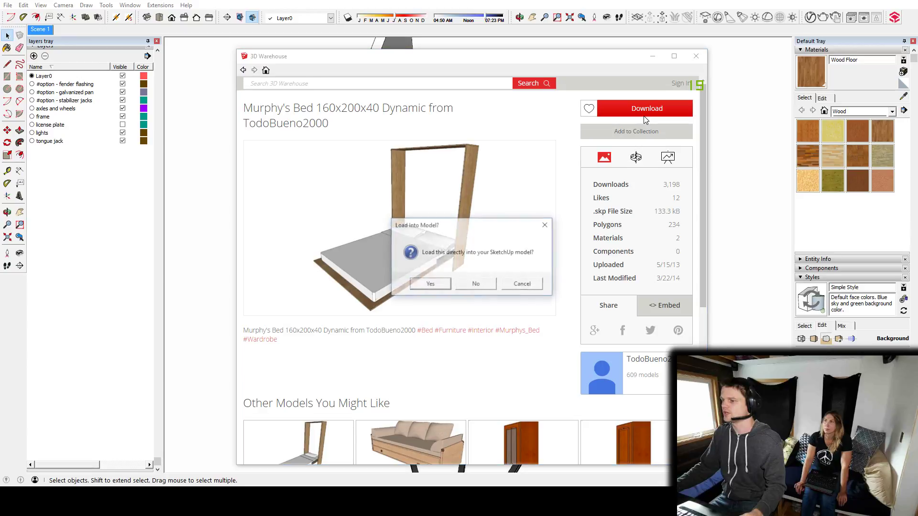
pyautogui.click(430, 283)
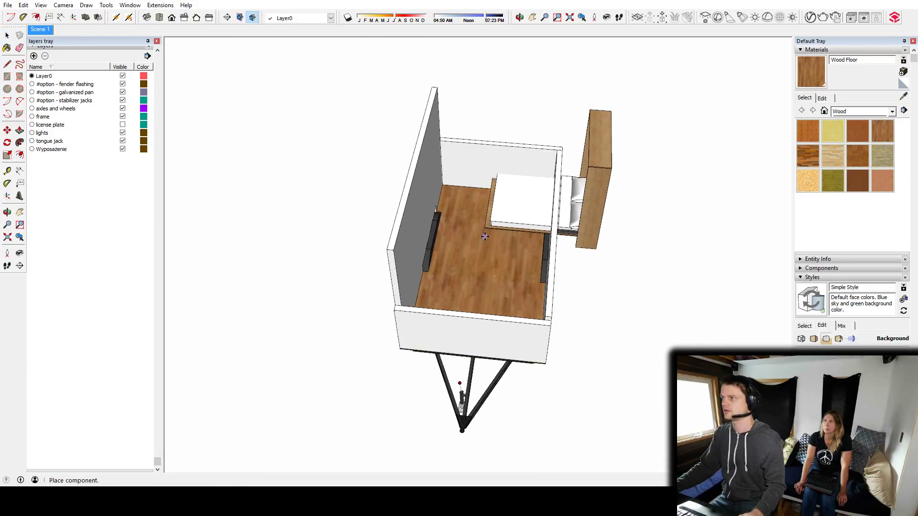
pyautogui.click(283, 253)
# Turn on X-ray display to see through the bed and the trailer shell.
pyautogui.moveTo(283, 252); pyautogui.dragTo(526, 318, button='middle')
pyautogui.moveTo(557, 291); pyautogui.dragTo(417, 232, button='middle')
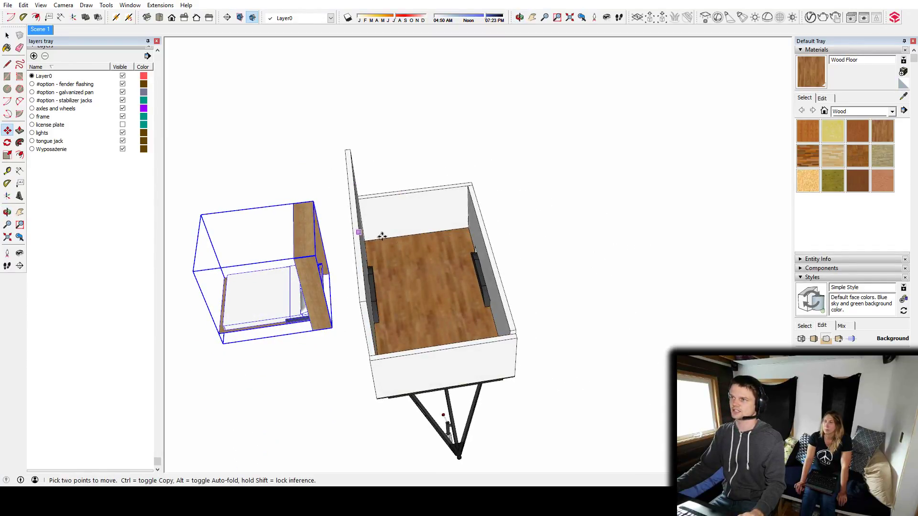
pyautogui.moveTo(465, 319); pyautogui.dragTo(568, 335, button='middle')
pyautogui.scroll(5, 562, 343)
pyautogui.moveTo(417, 287); pyautogui.dragTo(540, 256, button='middle')
pyautogui.keyDown('shift'); pyautogui.moveTo(640, 349); pyautogui.dragTo(639, 329, button='middle'); pyautogui.keyUp('shift')
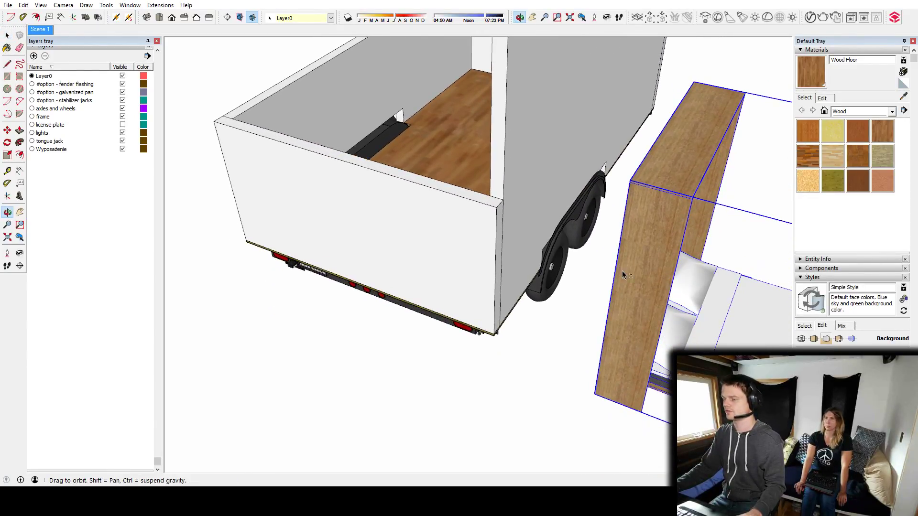
pyautogui.press('space')
pyautogui.press('x')
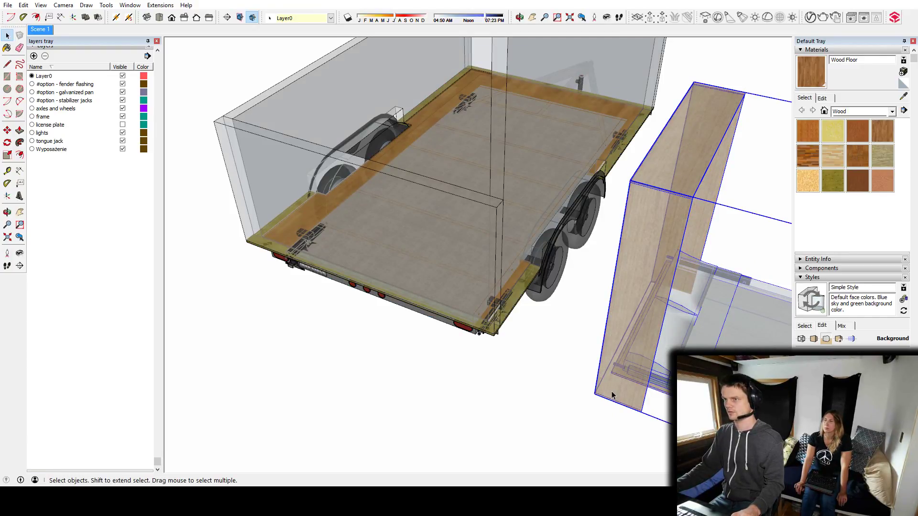
# Move the Murphy bed by its bottom back corner onto the rear interior corner of the finish floor.
pyautogui.scroll(3, 612, 393)
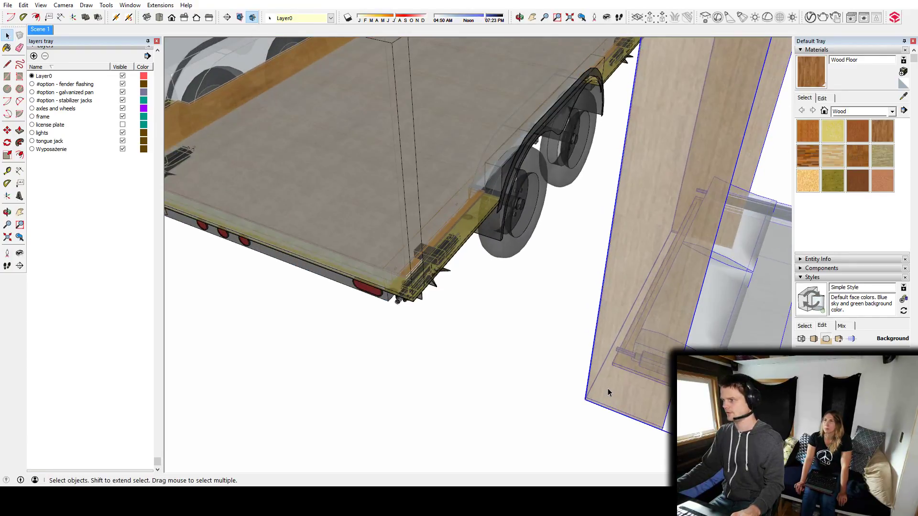
pyautogui.press('m')
pyautogui.moveTo(587, 400); pyautogui.dragTo(630, 34, button='middle')
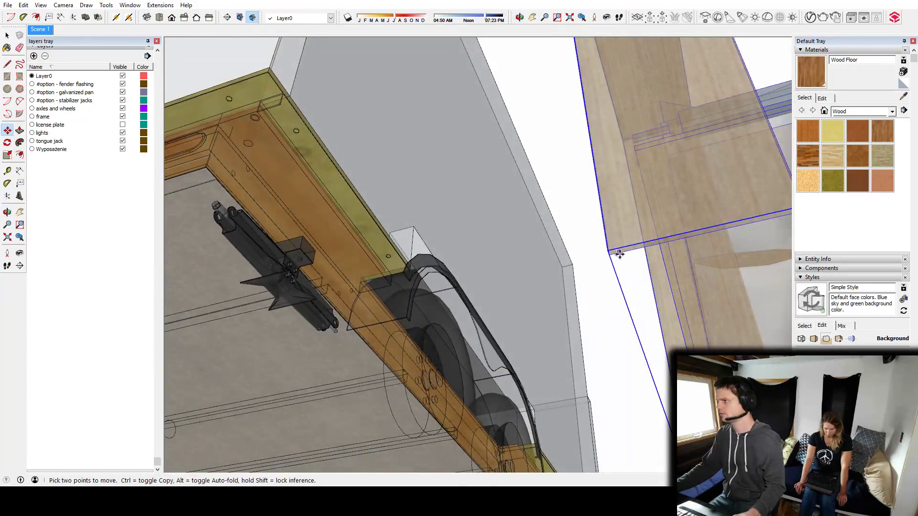
pyautogui.moveTo(557, 226); pyautogui.dragTo(529, 210, button='middle')
pyautogui.scroll(8, 529, 210)
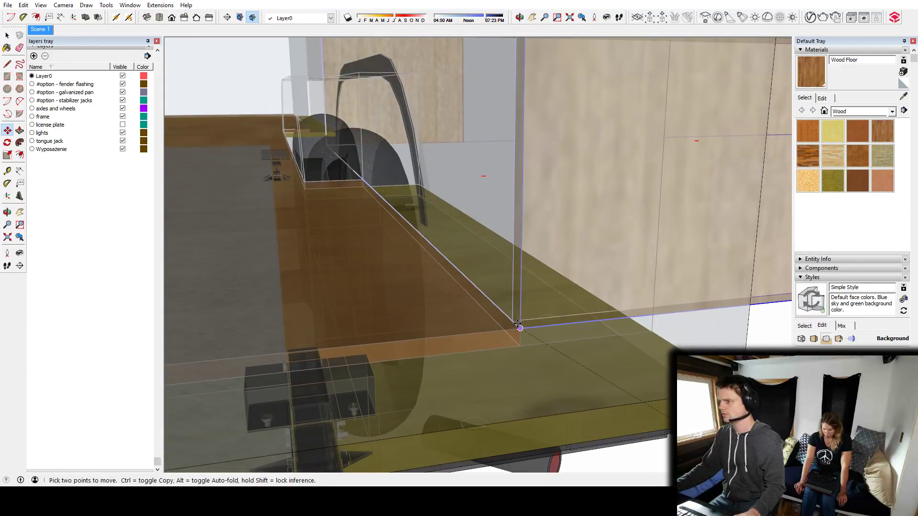
# Rotate the Murphy bed 90° on the floor plane about its corner at the floor's interior corner.
pyautogui.press('q')
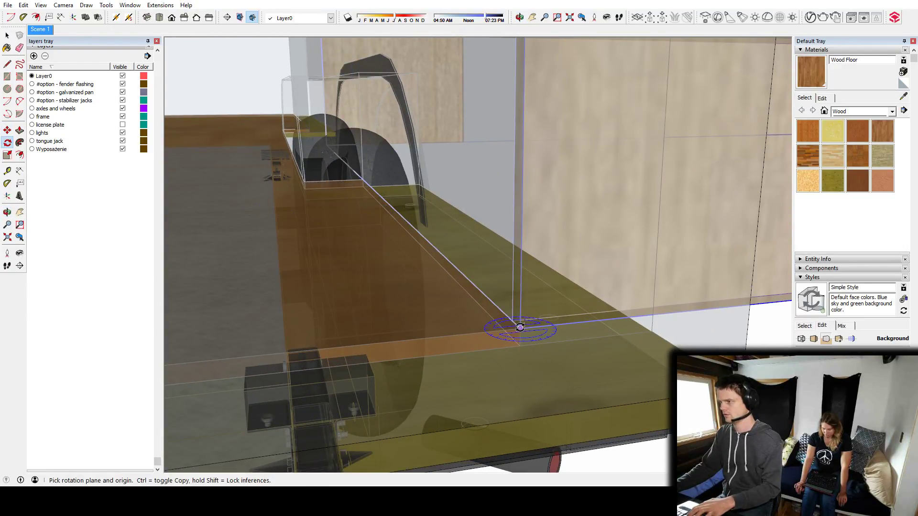
pyautogui.click(521, 327)
pyautogui.click(570, 321)
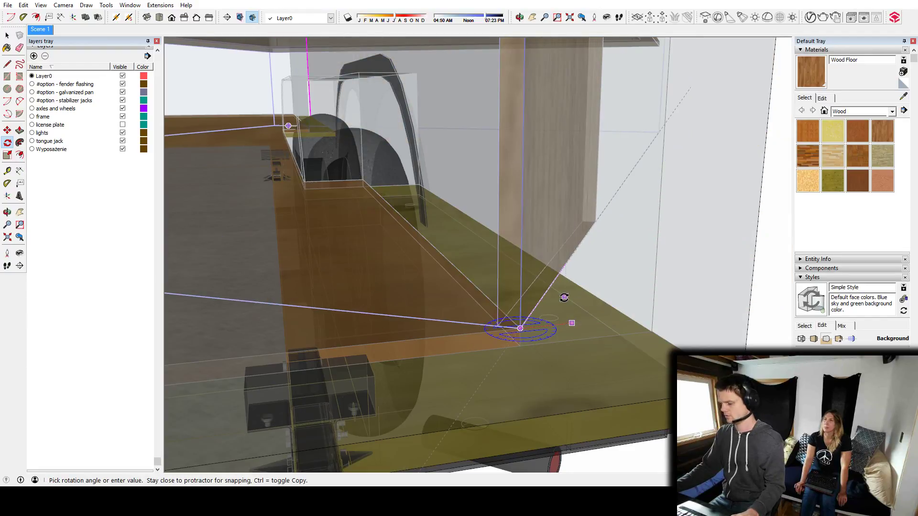
pyautogui.write('90')
pyautogui.press('Return')
# Measure along the mattress from its foot edge with the Tape Measure.
pyautogui.moveTo(629, 281); pyautogui.dragTo(500, 266, button='middle')
pyautogui.scroll(-10, 410, 274)
pyautogui.press('space')
pyautogui.scroll(4, 501, 250)
pyautogui.press('t')
pyautogui.click(420, 291)
pyautogui.moveTo(457, 215); pyautogui.dragTo(608, 135, button='middle')
pyautogui.scroll(-4, 435, 213)
pyautogui.scroll(-3, 425, 232)
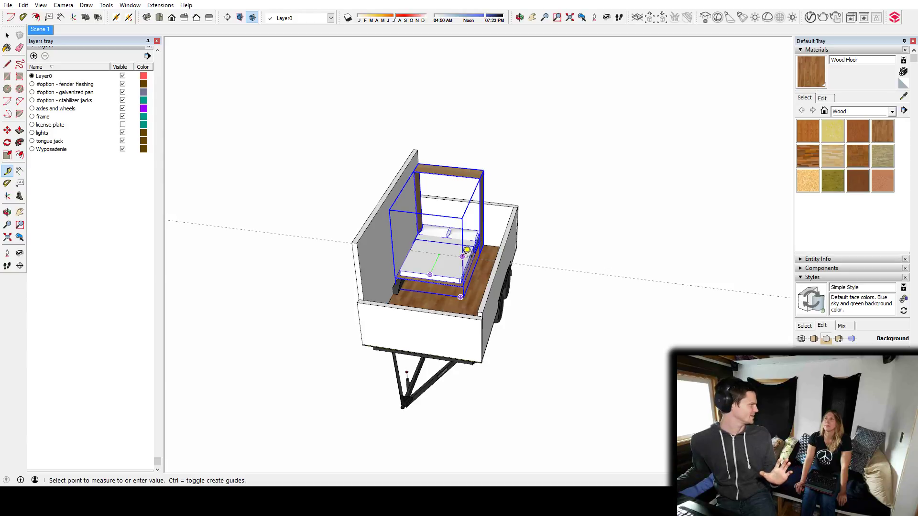
# Examine how the Murphy bed fits between the side walls and wheel wells.
pyautogui.scroll(5, 469, 244)
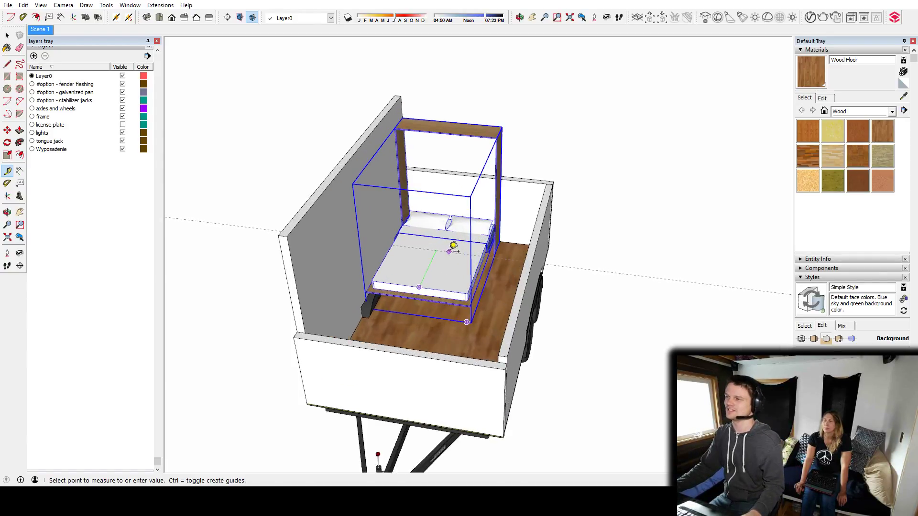
pyautogui.moveTo(460, 221); pyautogui.dragTo(497, 273, button='middle')
pyautogui.scroll(4, 408, 297)
pyautogui.scroll(-3, 500, 267)
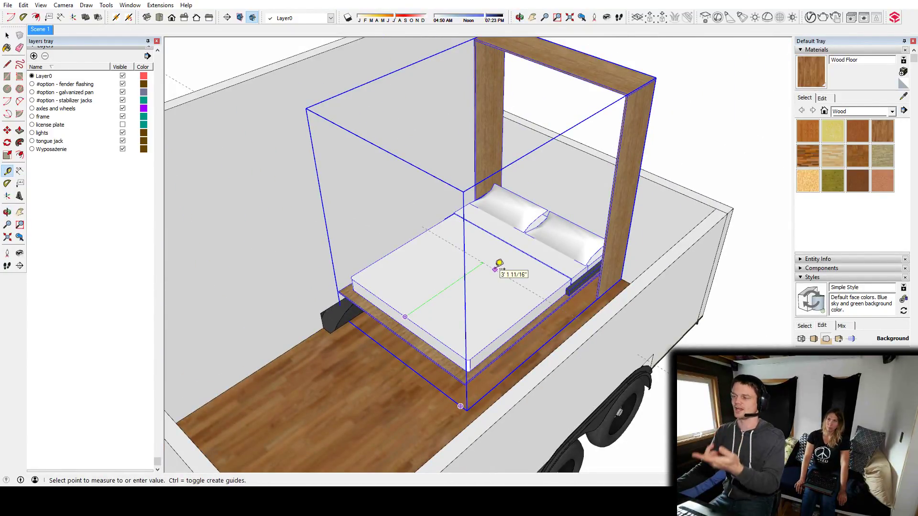
pyautogui.moveTo(500, 266); pyautogui.dragTo(479, 333, button='middle')
pyautogui.scroll(-3, 478, 333)
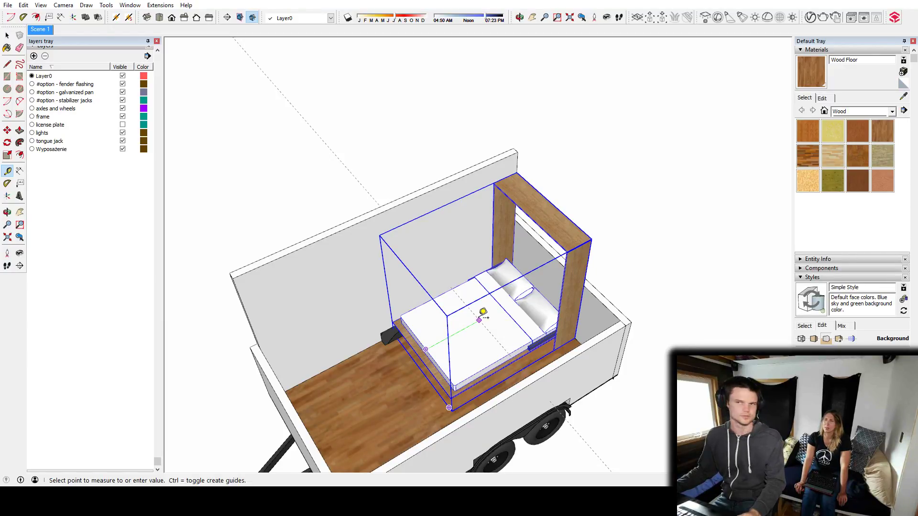
pyautogui.moveTo(483, 320); pyautogui.dragTo(646, 306, button='middle')
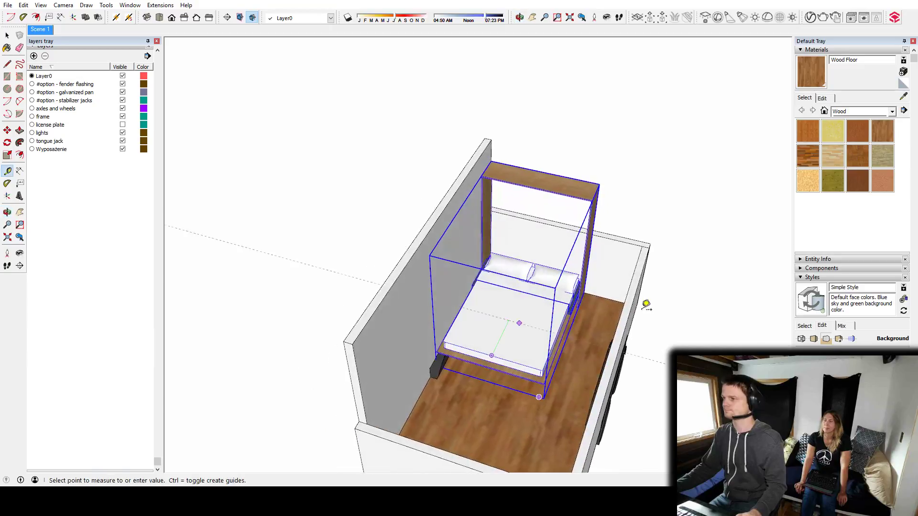
# Measure from the middle of the mattress's foot edge toward the pillows and the end wall behind them.
pyautogui.keyDown('shift'); pyautogui.moveTo(539, 311); pyautogui.dragTo(345, 335, button='middle'); pyautogui.keyUp('shift')
pyautogui.scroll(6, 492, 295)
pyautogui.press('t')
pyautogui.click(228, 342)
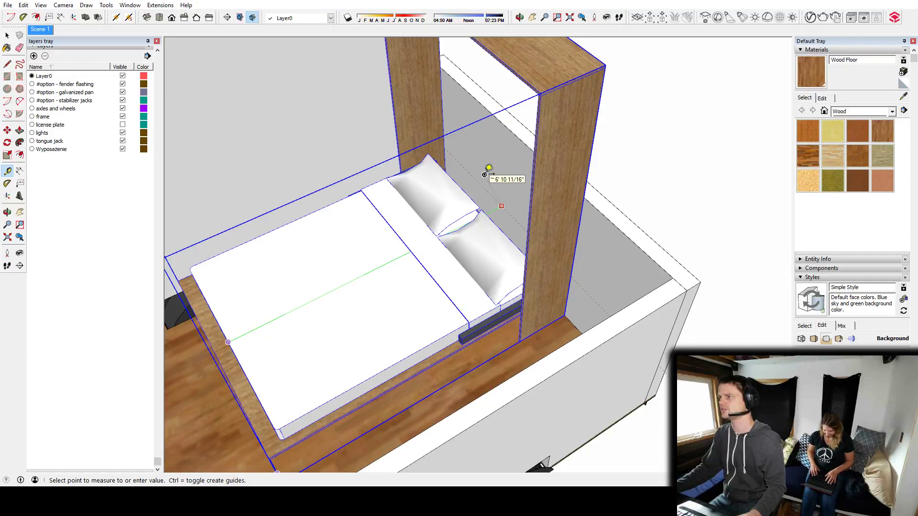
pyautogui.press('space')
# Rotate the Murphy bed 90° on the floor plane about a point on the mattress so it lies across the trailer.
pyautogui.moveTo(289, 324); pyautogui.dragTo(551, 284, button='middle')
pyautogui.scroll(-4, 551, 284)
pyautogui.keyDown('shift'); pyautogui.moveTo(540, 364); pyautogui.dragTo(495, 270, button='middle'); pyautogui.keyUp('shift')
pyautogui.moveTo(479, 234); pyautogui.dragTo(455, 282, button='middle')
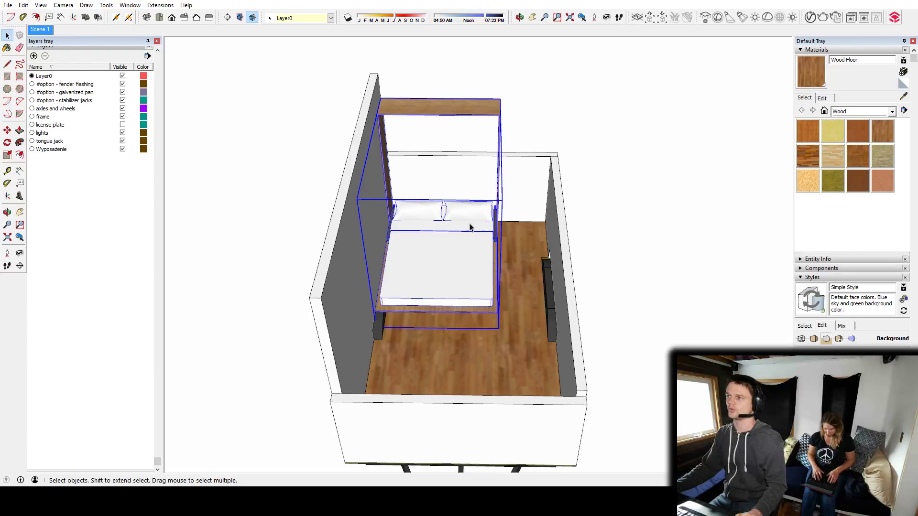
pyautogui.moveTo(477, 238); pyautogui.dragTo(413, 273, button='middle')
pyautogui.moveTo(479, 259); pyautogui.dragTo(587, 262, button='middle')
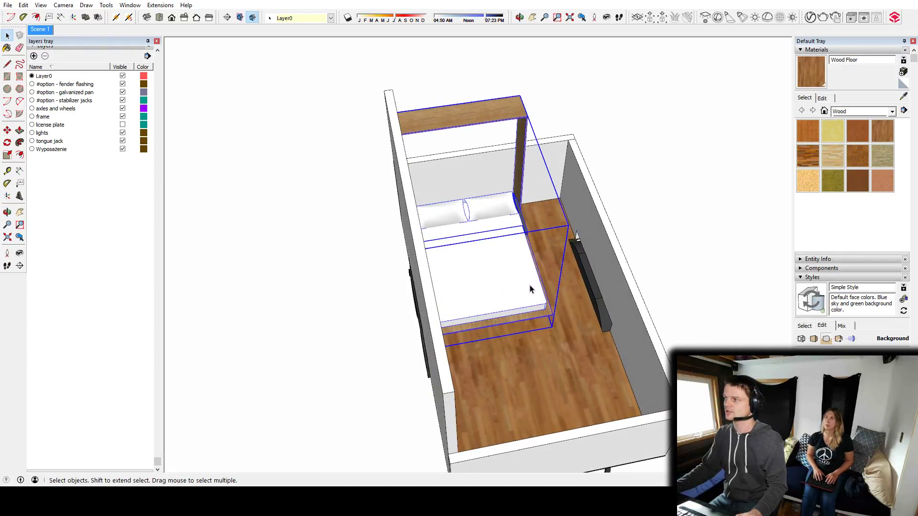
pyautogui.moveTo(553, 295); pyautogui.dragTo(488, 330, button='middle')
pyautogui.press('q')
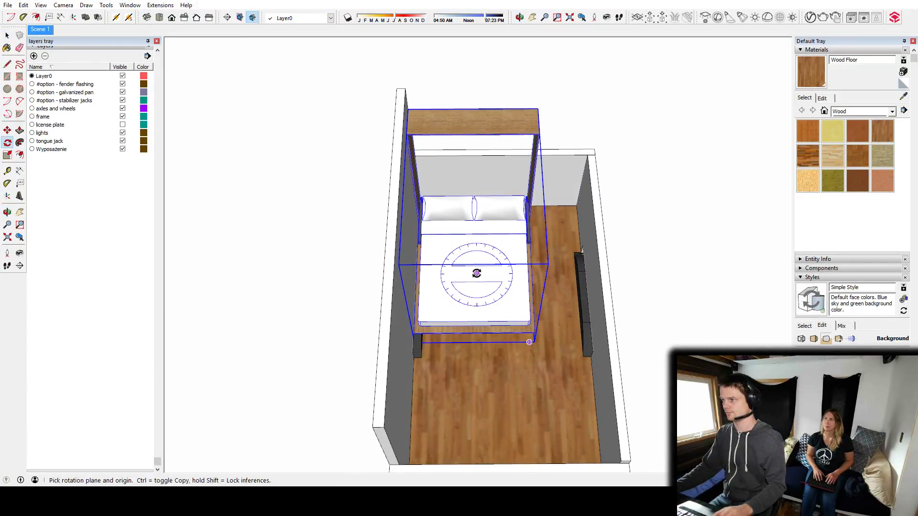
pyautogui.click(476, 274)
pyautogui.click(466, 234)
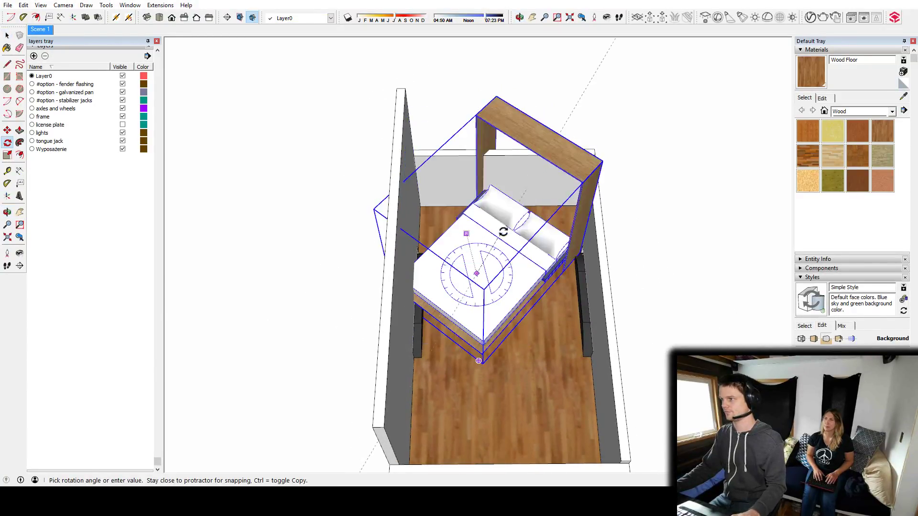
pyautogui.click(536, 242)
# Move the Murphy bed along the green axis to the rear end wall opposite the trailer tongue.
pyautogui.moveTo(535, 242); pyautogui.dragTo(740, 334, button='middle')
pyautogui.moveTo(530, 268); pyautogui.dragTo(672, 245, button='middle')
pyautogui.press('m')
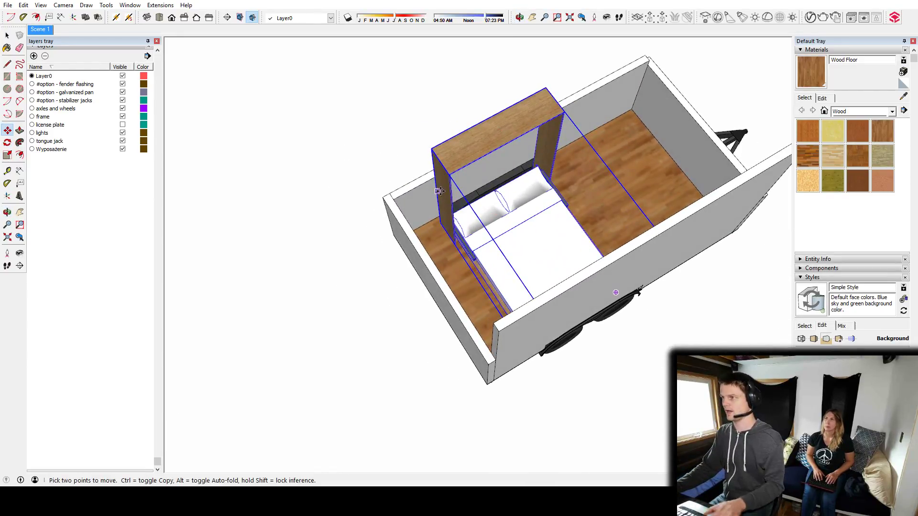
pyautogui.click(439, 191)
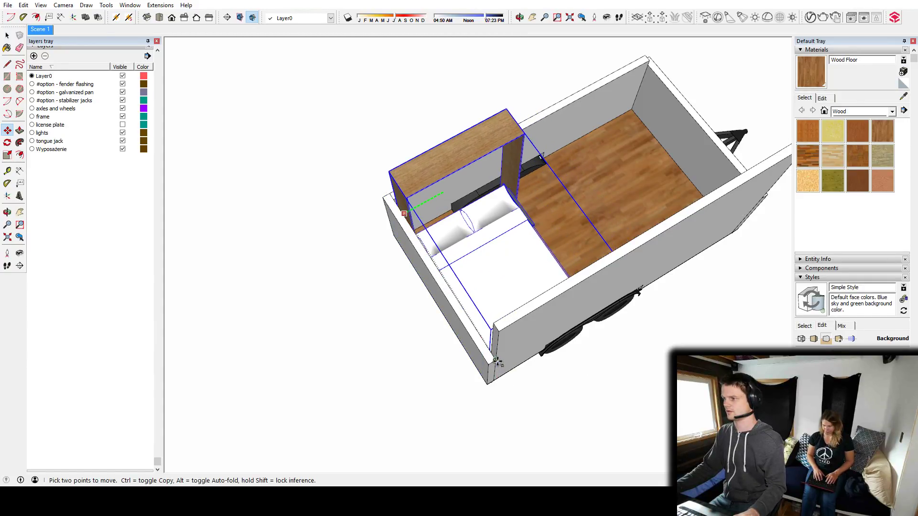
pyautogui.moveTo(533, 338); pyautogui.dragTo(199, 236, button='middle')
pyautogui.moveTo(555, 313)
pyautogui.mouseDown(button='middle')
pyautogui.moveTo(508, 316)
pyautogui.moveTo(373, 289)
pyautogui.moveTo(365, 194)
pyautogui.moveTo(386, 176)
pyautogui.mouseUp(button='middle')
pyautogui.moveTo(399, 268)
pyautogui.mouseDown(button='middle')
pyautogui.moveTo(453, 273)
pyautogui.moveTo(427, 293)
pyautogui.mouseUp(button='middle')
pyautogui.scroll(7, 427, 245)
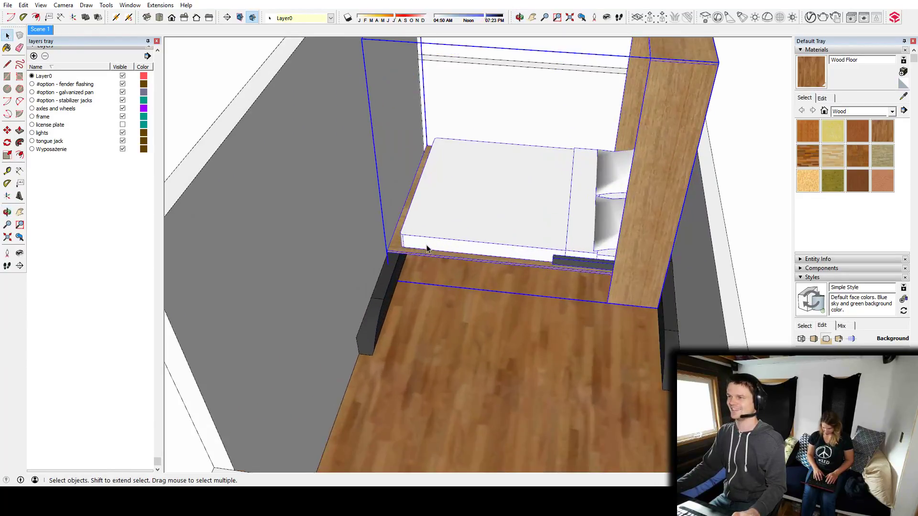
# Examine how the crosswise bed fits between the side walls and wheel wells and the floor area left beside it.
pyautogui.moveTo(419, 240)
pyautogui.mouseDown(button='middle')
pyautogui.moveTo(485, 225)
pyautogui.moveTo(495, 207)
pyautogui.moveTo(630, 193)
pyautogui.moveTo(463, 254)
pyautogui.moveTo(374, 332)
pyautogui.moveTo(603, 272)
pyautogui.moveTo(573, 271)
pyautogui.mouseUp(button='middle')
pyautogui.moveTo(419, 310)
pyautogui.mouseDown(button='middle')
pyautogui.moveTo(688, 280)
pyautogui.moveTo(488, 359)
pyautogui.moveTo(592, 317)
pyautogui.moveTo(519, 412)
pyautogui.mouseUp(button='middle')
pyautogui.scroll(-6, 552, 323)
pyautogui.keyDown('shift'); pyautogui.moveTo(523, 341); pyautogui.dragTo(472, 201, button='middle'); pyautogui.keyUp('shift')
pyautogui.click(632, 260)
pyautogui.moveTo(540, 239); pyautogui.dragTo(703, 284, button='middle')
pyautogui.moveTo(703, 284)
pyautogui.keyDown('shift'); pyautogui.mouseDown(button='middle')
pyautogui.moveTo(637, 256)
pyautogui.moveTo(579, 383)
pyautogui.moveTo(485, 329)
pyautogui.moveTo(475, 266)
pyautogui.moveTo(624, 301)
pyautogui.moveTo(564, 334)
pyautogui.moveTo(480, 242)
pyautogui.mouseUp(button='middle'); pyautogui.keyUp('shift')
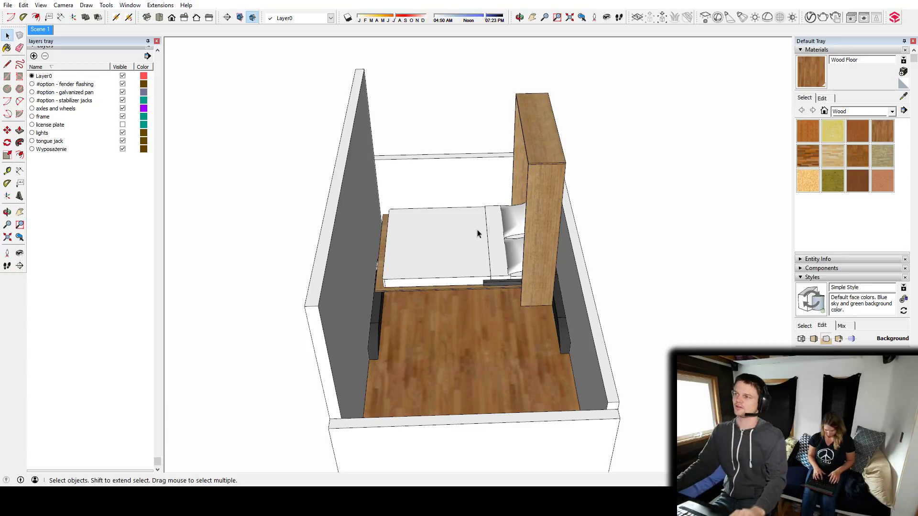
pyautogui.moveTo(478, 231); pyautogui.dragTo(541, 320, button='middle')
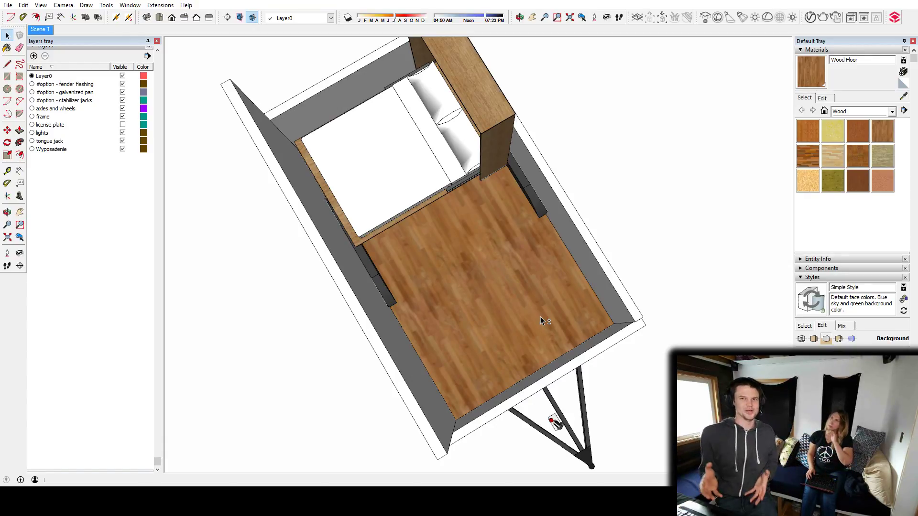
pyautogui.moveTo(556, 319); pyautogui.dragTo(563, 342, button='middle')
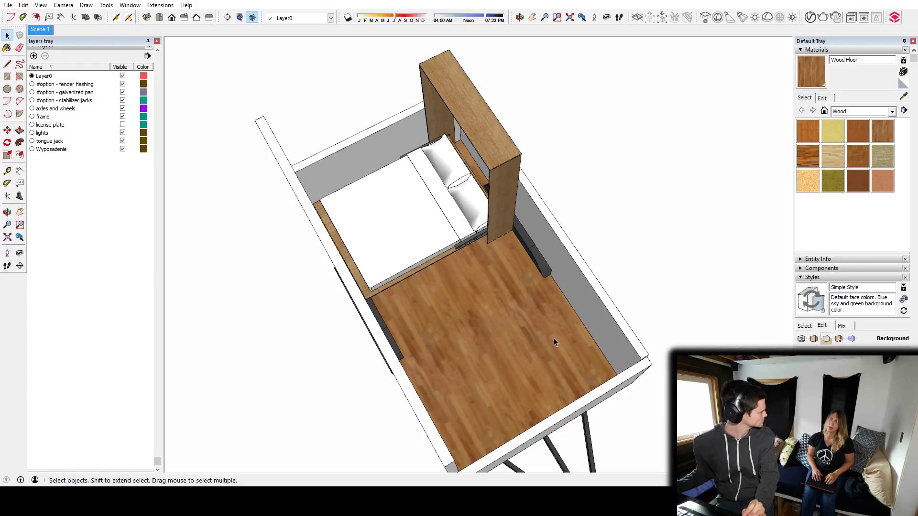
# Move the Murphy bed from its cabinet's back edge against the side wall behind the pillows.
pyautogui.moveTo(356, 235); pyautogui.dragTo(267, 104, button='middle')
pyautogui.scroll(6, 510, 224)
pyautogui.moveTo(506, 224); pyautogui.dragTo(417, 221, button='middle')
pyautogui.press('m')
pyautogui.click(458, 165)
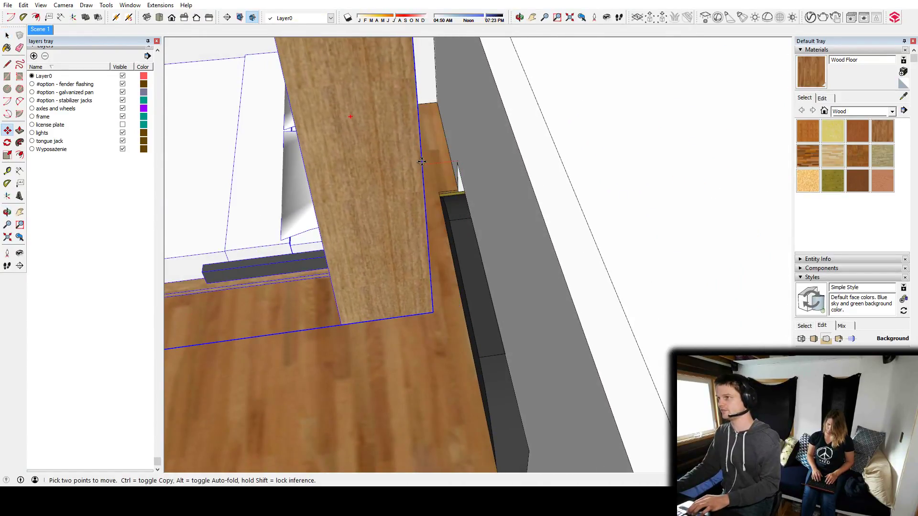
pyautogui.click(514, 179)
# Widen the camera's field of view with the Zoom tool to see more of the trailer interior.
pyautogui.moveTo(465, 309); pyautogui.dragTo(582, 237, button='middle')
pyautogui.moveTo(620, 204); pyautogui.dragTo(453, 249, button='middle')
pyautogui.moveTo(646, 214); pyautogui.dragTo(686, 123, button='middle')
pyautogui.scroll(-5, 507, 189)
pyautogui.scroll(-3, 482, 209)
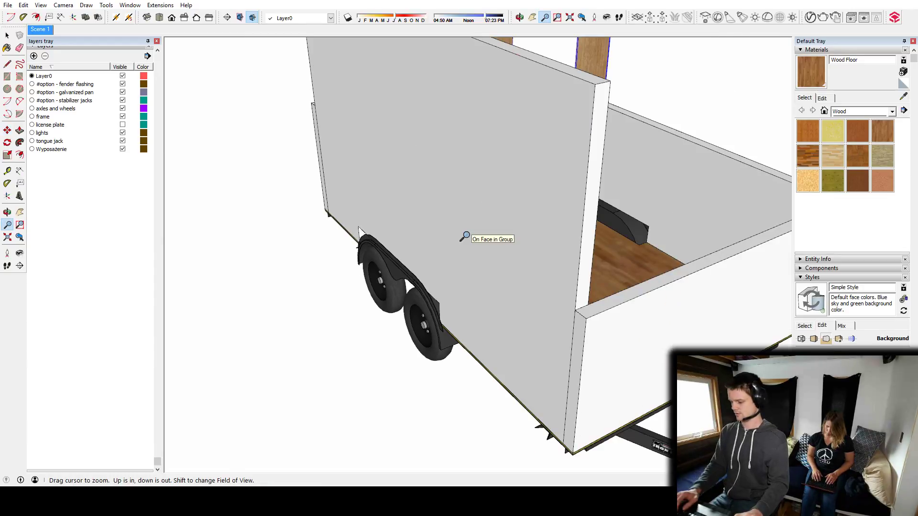
pyautogui.scroll(-5, 463, 238)
pyautogui.moveTo(462, 237); pyautogui.dragTo(433, 285, button='middle')
pyautogui.scroll(10, 432, 285)
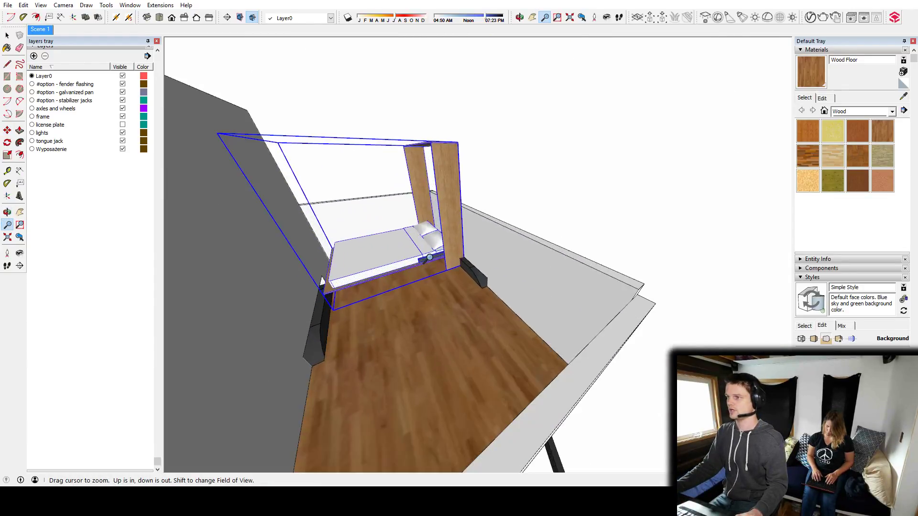
# Raise the low side wall behind the bed cabinet with Push/Pull to match the tall side wall.
pyautogui.moveTo(502, 325); pyautogui.dragTo(509, 289, button='middle')
pyautogui.moveTo(566, 311); pyautogui.dragTo(701, 324, button='middle')
pyautogui.moveTo(565, 266); pyautogui.dragTo(475, 256, button='middle')
pyautogui.scroll(-5, 411, 256)
pyautogui.moveTo(599, 314); pyautogui.dragTo(408, 256, button='middle')
pyautogui.moveTo(466, 358); pyautogui.dragTo(491, 379, button='middle')
pyautogui.doubleClick(490, 362)
pyautogui.press('p')
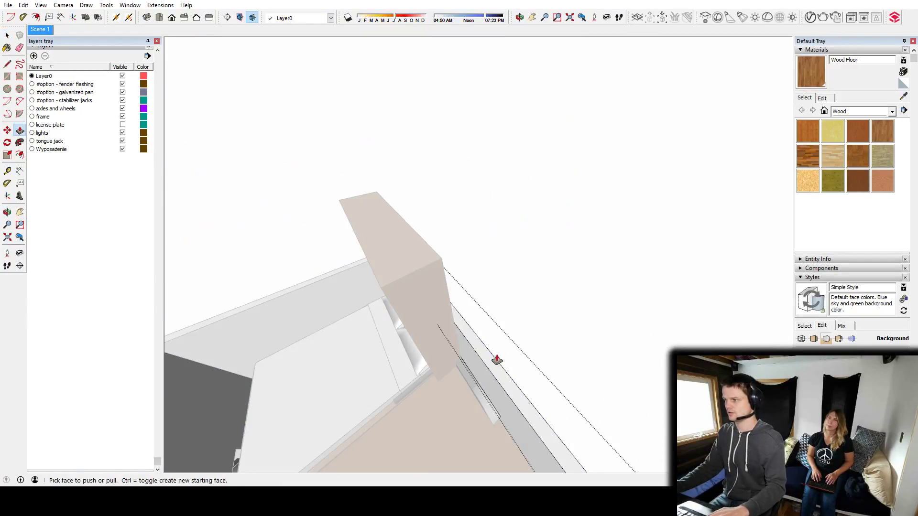
pyautogui.click(495, 360)
pyautogui.click(398, 232)
# Raise the remaining low end walls to the full wall height with Push/Pull.
pyautogui.moveTo(348, 249); pyautogui.dragTo(677, 242, button='middle')
pyautogui.press('space')
pyautogui.click(417, 353)
pyautogui.doubleClick(417, 354)
pyautogui.press('p')
pyautogui.click(415, 336)
pyautogui.click(485, 213)
pyautogui.moveTo(485, 213); pyautogui.dragTo(518, 301, button='middle')
pyautogui.press('space')
pyautogui.press('p')
pyautogui.moveTo(543, 261); pyautogui.dragTo(537, 223, button='middle')
pyautogui.press('p')
pyautogui.press('space')
# Rotate the mattress platform inside the Murphy bed group up to vertical about its side pivot.
pyautogui.scroll(5, 547, 185)
pyautogui.moveTo(547, 185); pyautogui.dragTo(509, 286, button='middle')
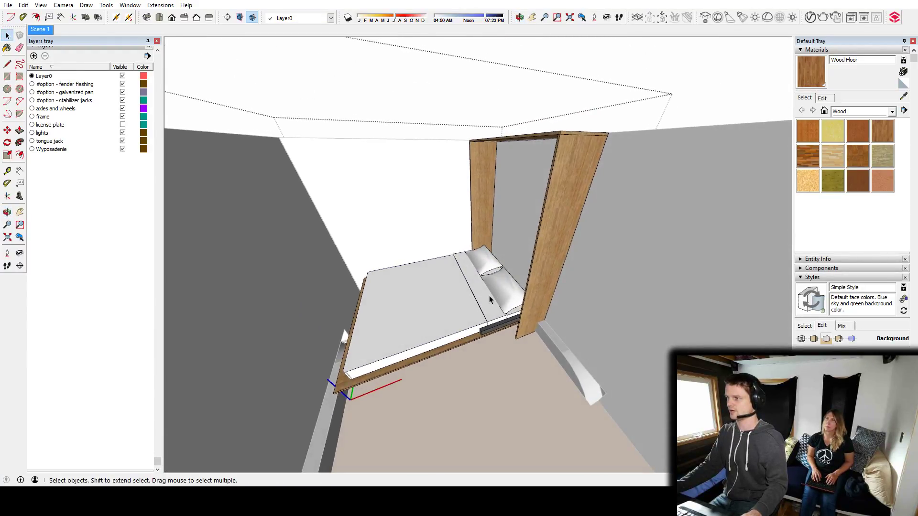
pyautogui.click(489, 297)
pyautogui.scroll(3, 497, 305)
pyautogui.doubleClick(490, 307)
pyautogui.click(488, 305)
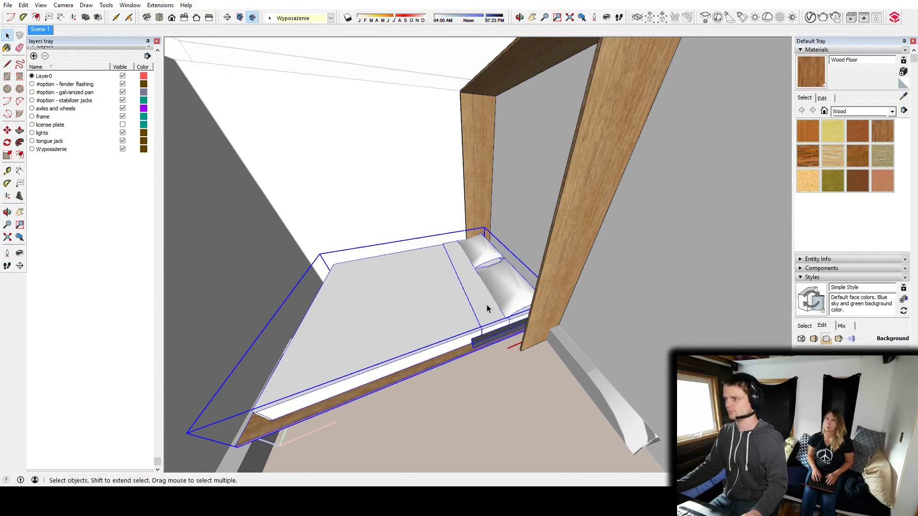
pyautogui.moveTo(510, 340); pyautogui.dragTo(783, 293, button='middle')
pyautogui.scroll(5, 480, 298)
pyautogui.scroll(5, 520, 261)
pyautogui.moveTo(521, 262); pyautogui.dragTo(561, 260, button='middle')
pyautogui.keyDown('shift'); pyautogui.moveTo(675, 202); pyautogui.dragTo(621, 135, button='middle'); pyautogui.keyUp('shift')
pyautogui.press('q')
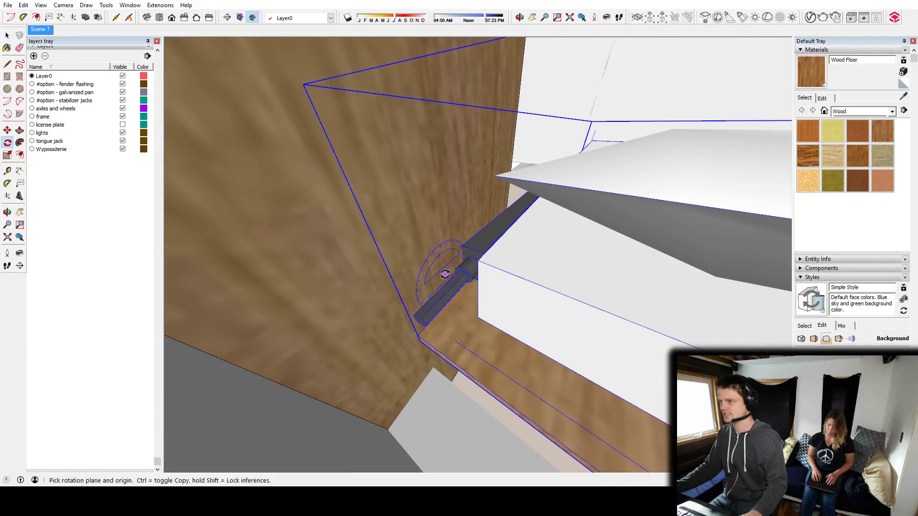
pyautogui.click(443, 282)
pyautogui.click(436, 285)
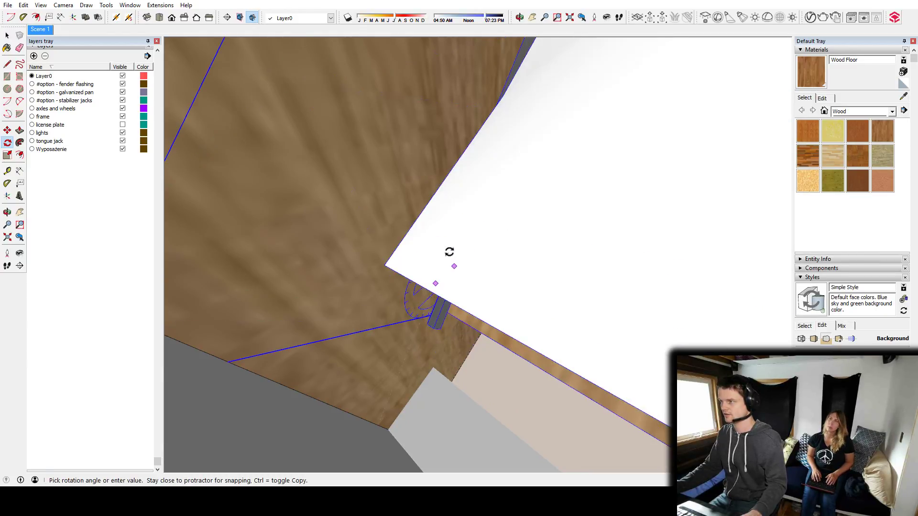
pyautogui.click(449, 252)
# Move the folded-up platform by its top corner to the cabinet's front top corner so it closes the cabinet.
pyautogui.moveTo(550, 249); pyautogui.dragTo(482, 241, button='middle')
pyautogui.press('m')
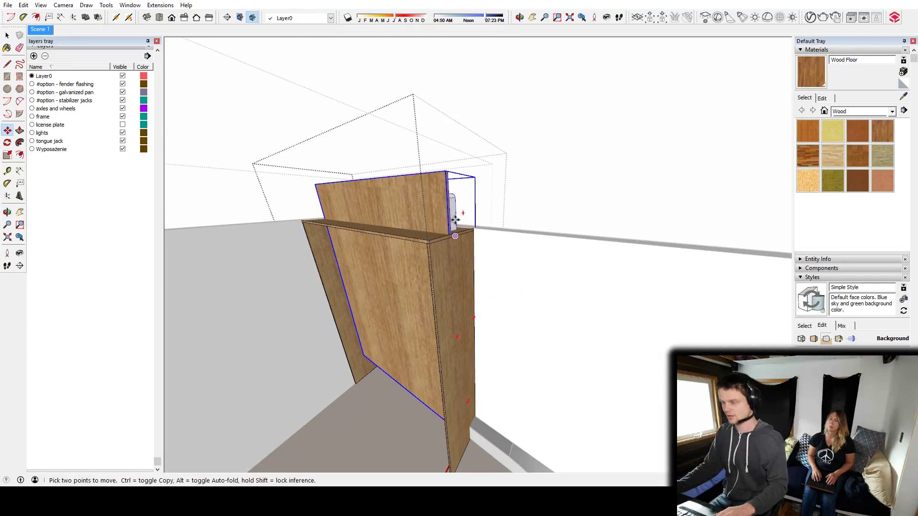
pyautogui.click(445, 171)
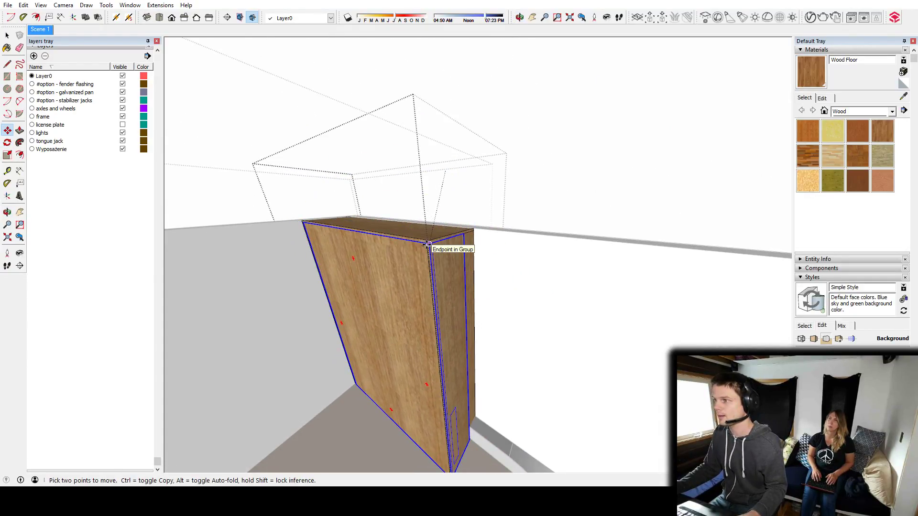
pyautogui.click(425, 243)
pyautogui.press('space')
# Examine the open floor area and wheel wells with the Murphy bed folded into its cabinet.
pyautogui.moveTo(425, 243); pyautogui.dragTo(514, 283, button='middle')
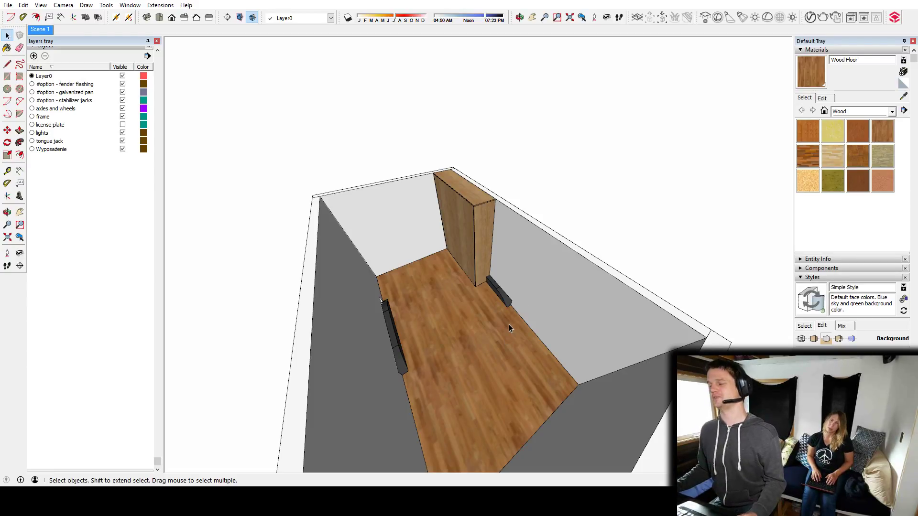
pyautogui.moveTo(560, 357); pyautogui.dragTo(48, 307, button='middle')
pyautogui.moveTo(459, 257); pyautogui.dragTo(469, 261, button='middle')
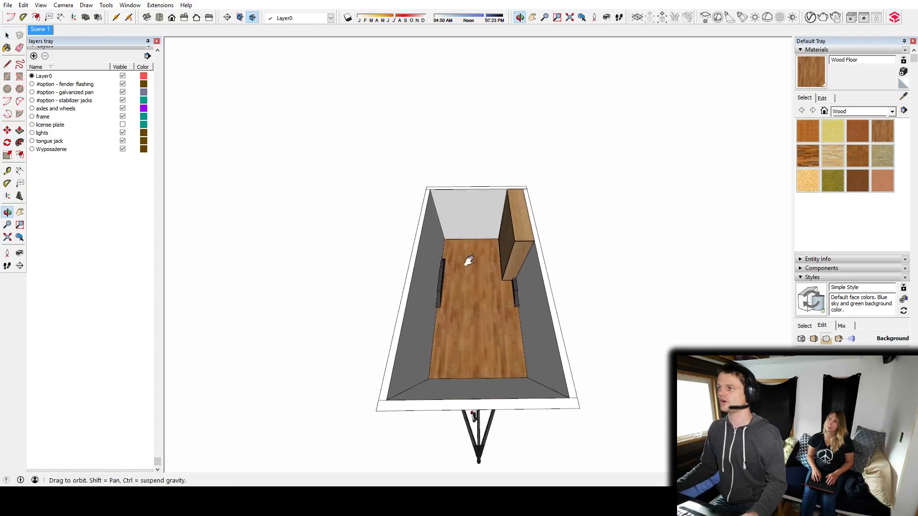
pyautogui.scroll(5, 468, 262)
pyautogui.scroll(1, 468, 261)
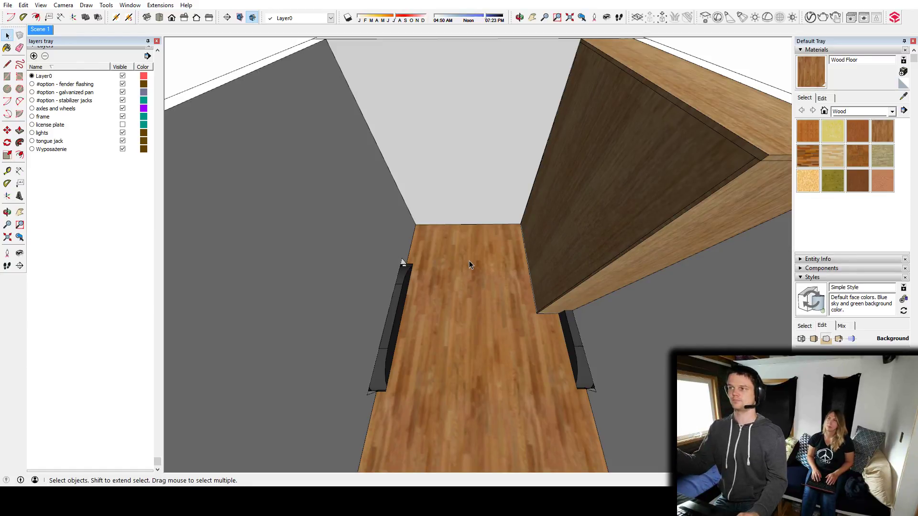
pyautogui.moveTo(467, 248); pyautogui.dragTo(615, 284, button='middle')
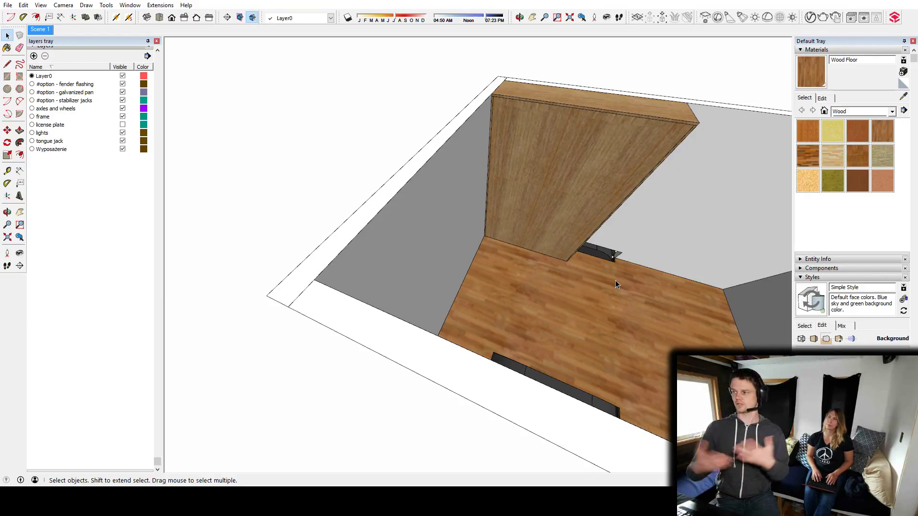
pyautogui.moveTo(612, 288); pyautogui.dragTo(565, 309, button='middle')
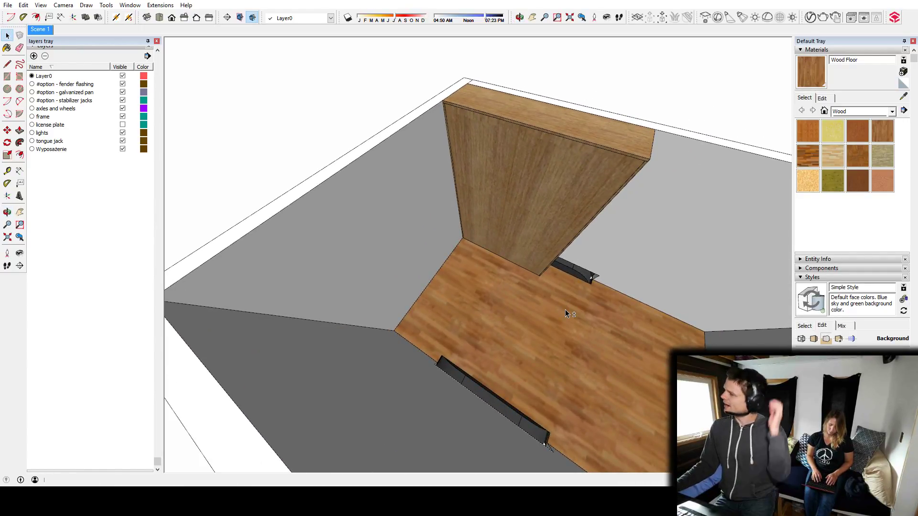
# Move the closed Murphy bed a short distance along the green axis away from the end wall.
pyautogui.click(495, 231)
pyautogui.press('m')
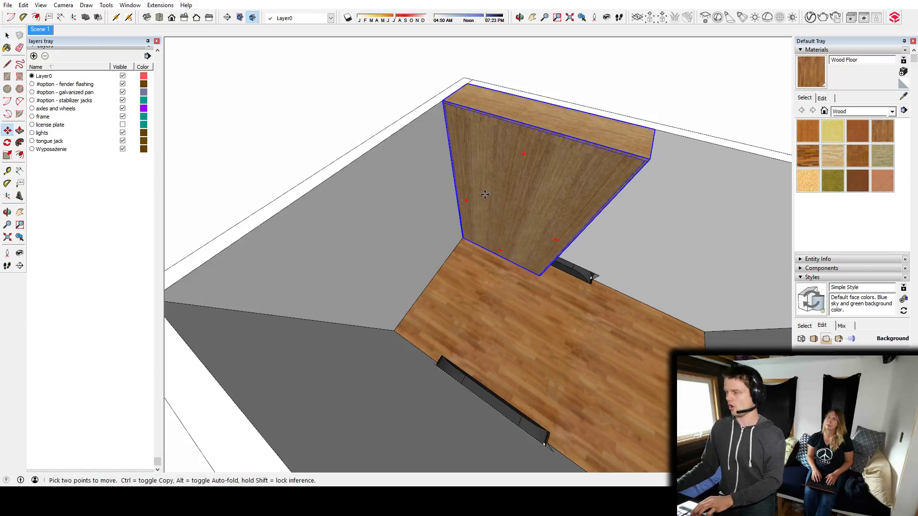
pyautogui.click(485, 195)
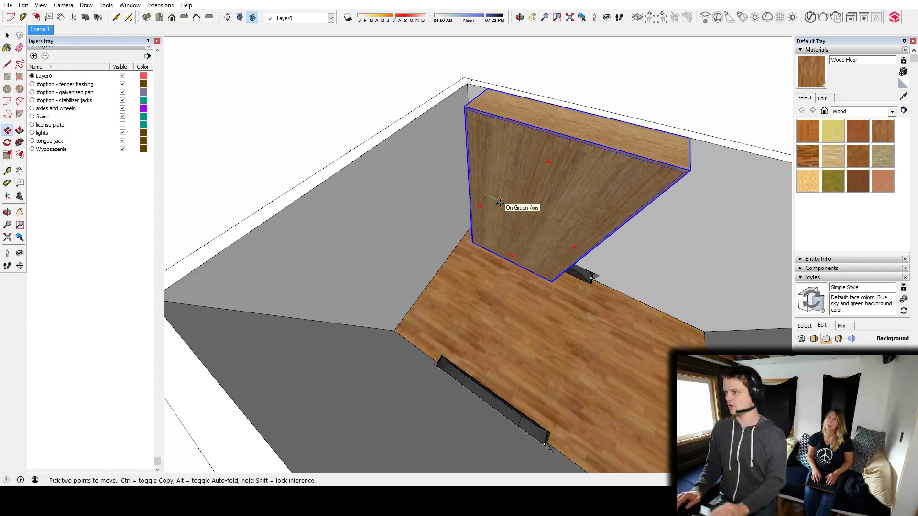
pyautogui.press('Escape')
pyautogui.press('space')
pyautogui.moveTo(499, 203); pyautogui.dragTo(462, 175, button='middle')
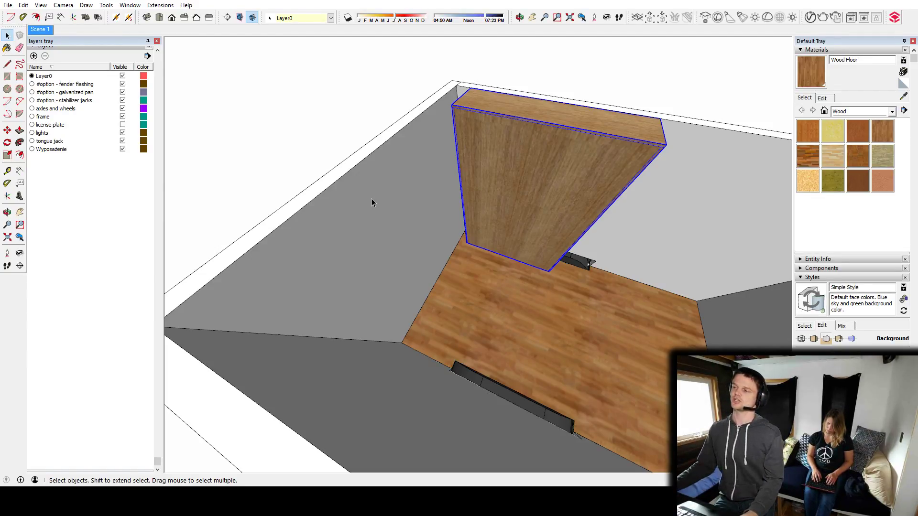
# Examine the whole trailer layout around the closed Murphy bed, including the side walls, wheel wells and free floor.
pyautogui.scroll(-5, 449, 279)
pyautogui.keyDown('shift'); pyautogui.moveTo(608, 314); pyautogui.dragTo(491, 266, button='middle'); pyautogui.keyUp('shift')
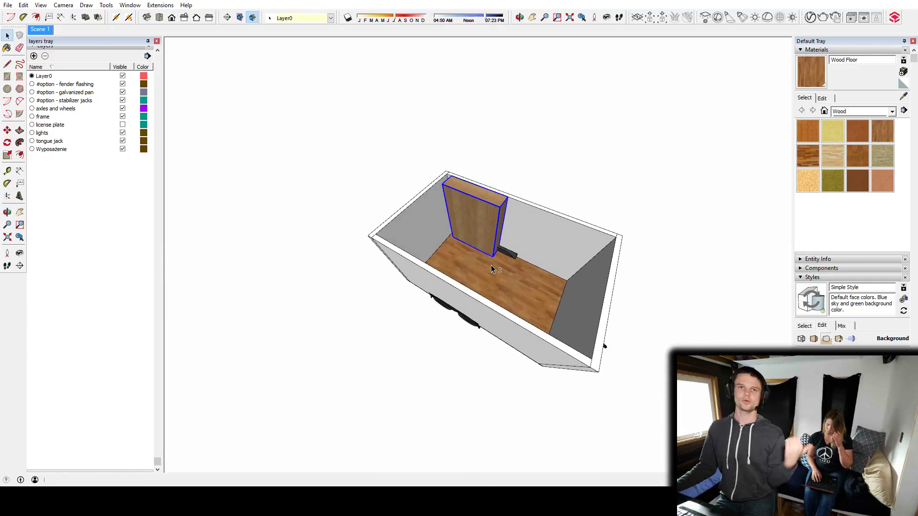
pyautogui.moveTo(529, 301); pyautogui.dragTo(466, 246, button='middle')
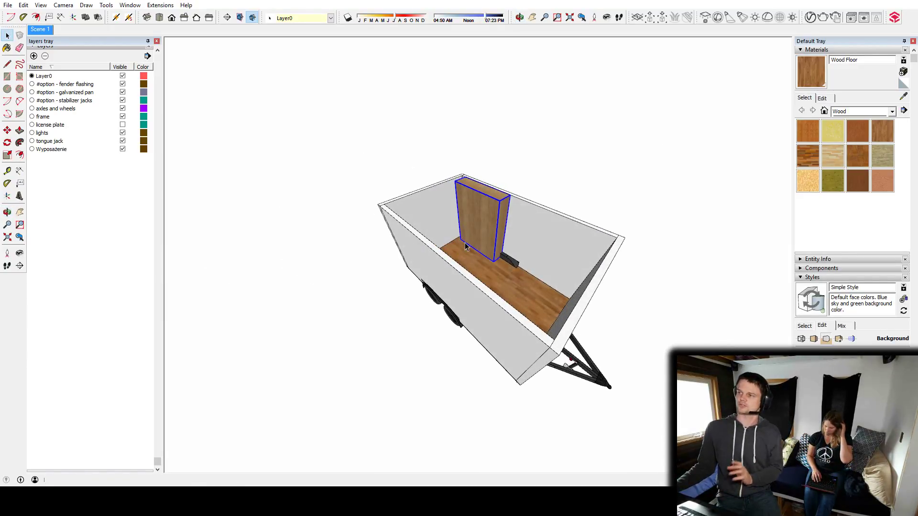
pyautogui.keyDown('shift'); pyautogui.click(472, 217); pyautogui.keyUp('shift')
pyautogui.moveTo(472, 219); pyautogui.dragTo(552, 254, button='middle')
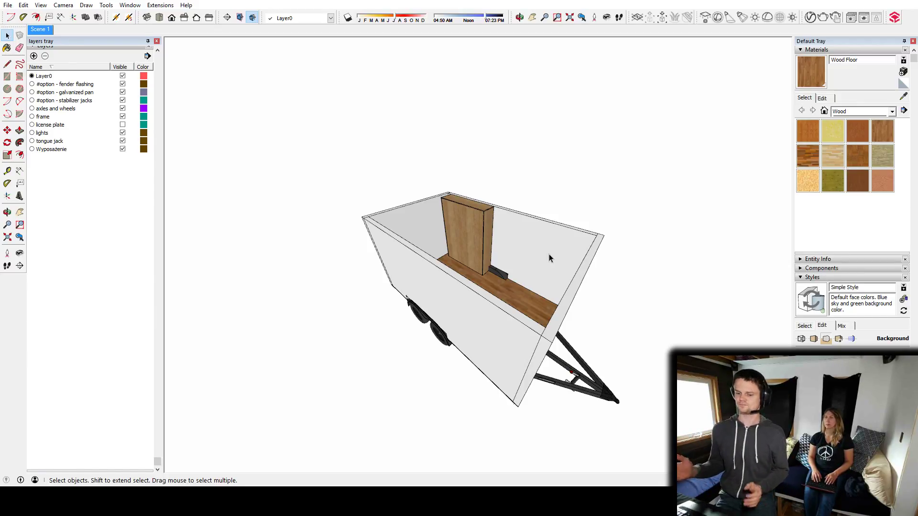
pyautogui.moveTo(511, 262); pyautogui.dragTo(451, 349, button='middle')
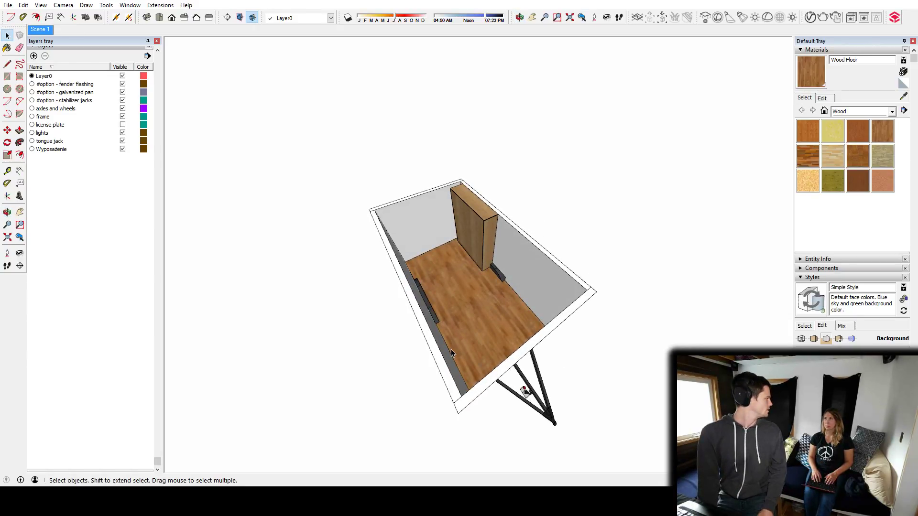
pyautogui.moveTo(448, 310); pyautogui.dragTo(411, 277, button='middle')
pyautogui.scroll(4, 488, 273)
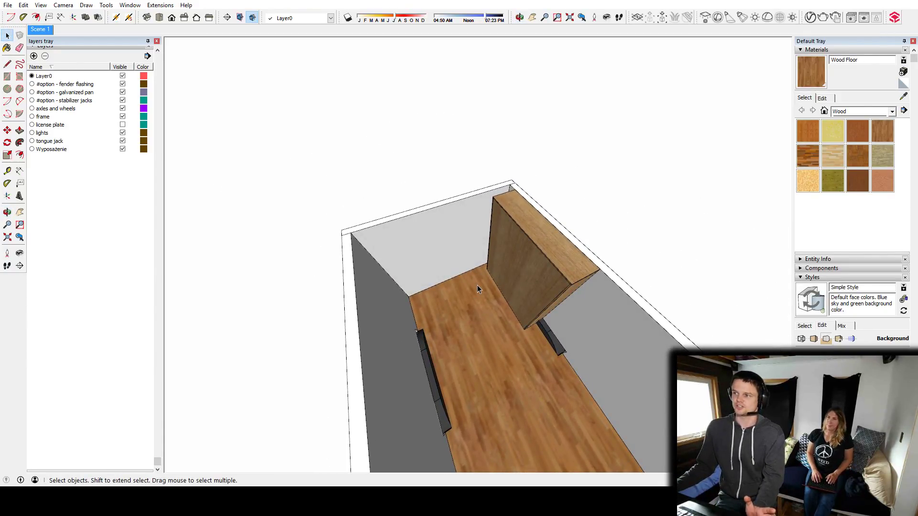
pyautogui.moveTo(528, 372); pyautogui.dragTo(503, 341, button='middle')
pyautogui.scroll(-3, 501, 342)
pyautogui.scroll(-2, 501, 305)
pyautogui.moveTo(486, 384); pyautogui.dragTo(658, 315, button='middle')
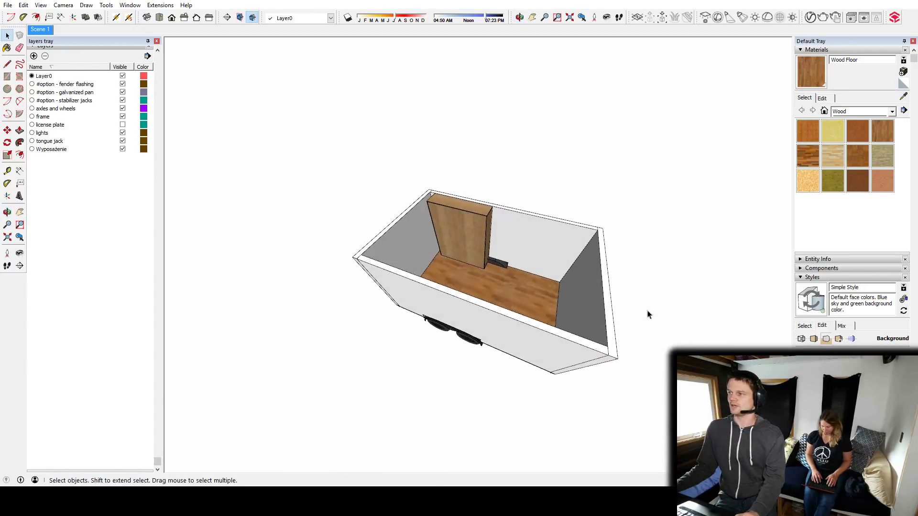
pyautogui.moveTo(594, 301); pyautogui.dragTo(436, 350, button='middle')
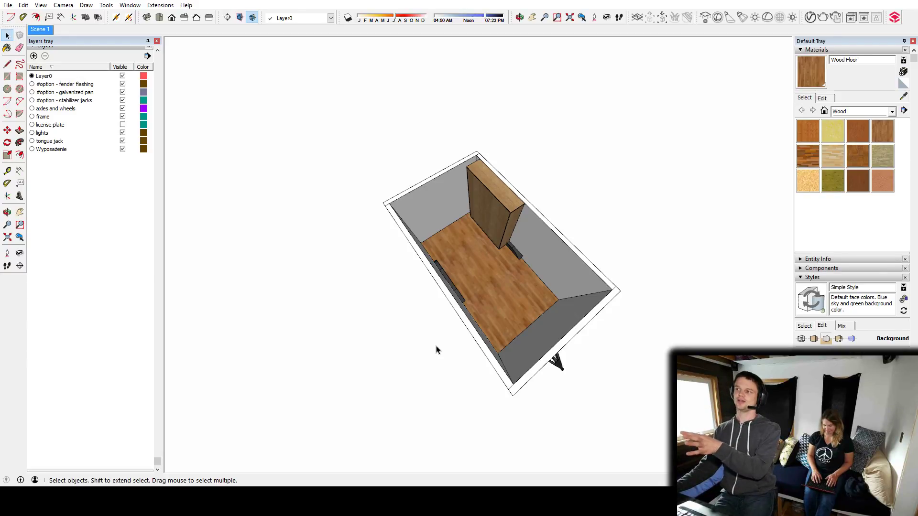
# Examine the trailer shell from above and outside, including the wheels, tongue and closed Murphy bed.
pyautogui.moveTo(487, 327); pyautogui.dragTo(613, 266, button='middle')
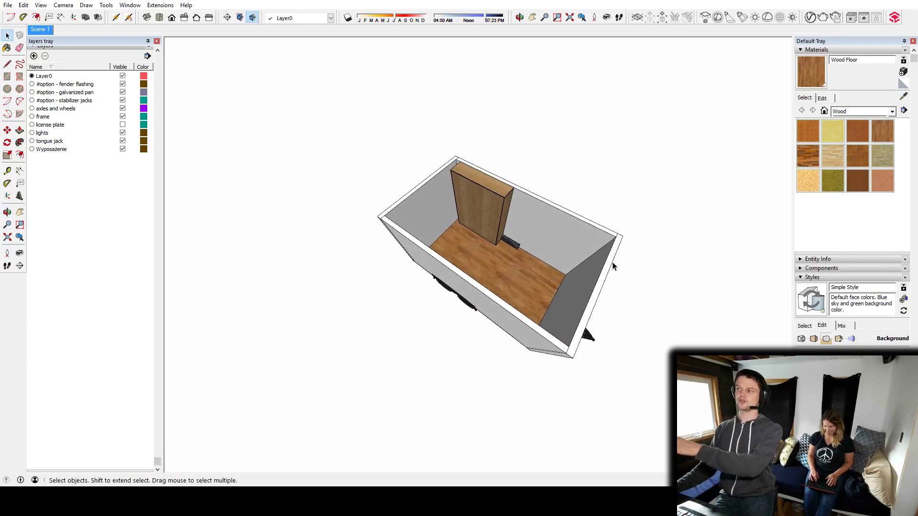
pyautogui.moveTo(557, 296); pyautogui.dragTo(480, 293, button='middle')
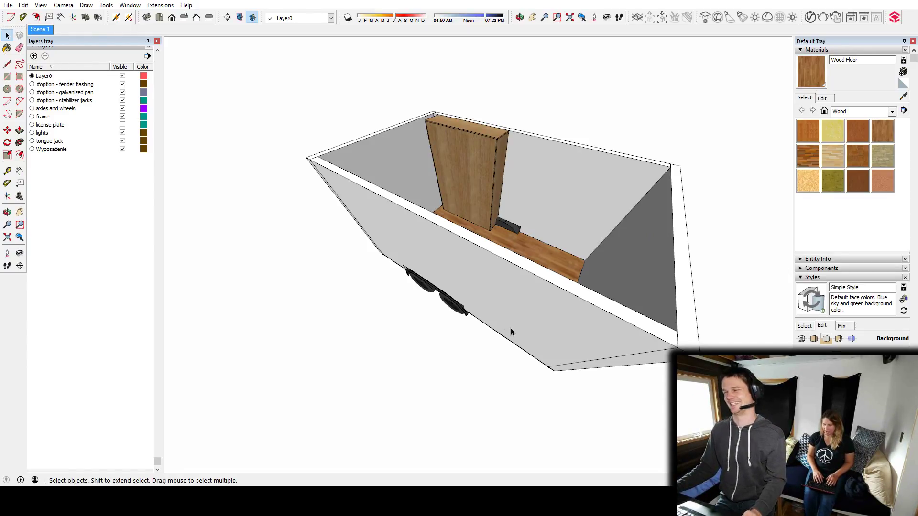
pyautogui.moveTo(511, 328); pyautogui.dragTo(349, 302, button='middle')
pyautogui.scroll(-10, 502, 248)
pyautogui.moveTo(399, 268); pyautogui.dragTo(629, 252, button='middle')
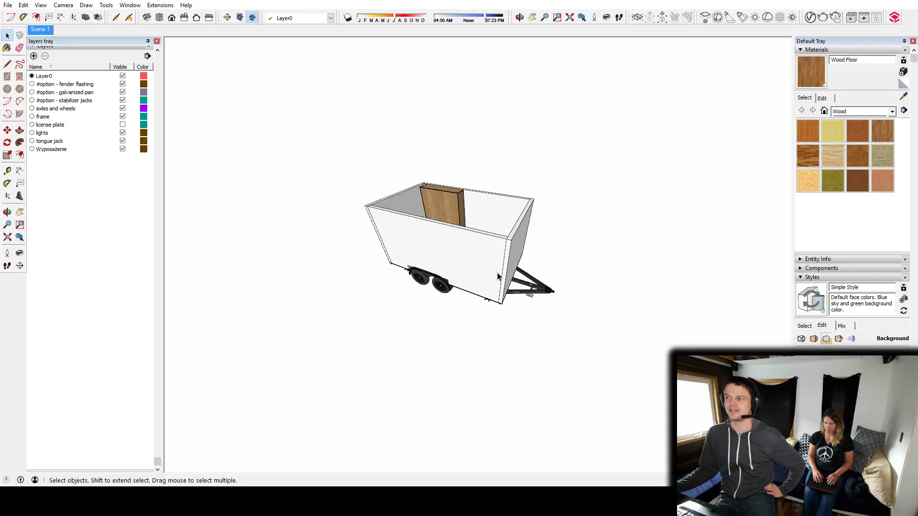
pyautogui.moveTo(497, 276); pyautogui.dragTo(425, 342, button='middle')
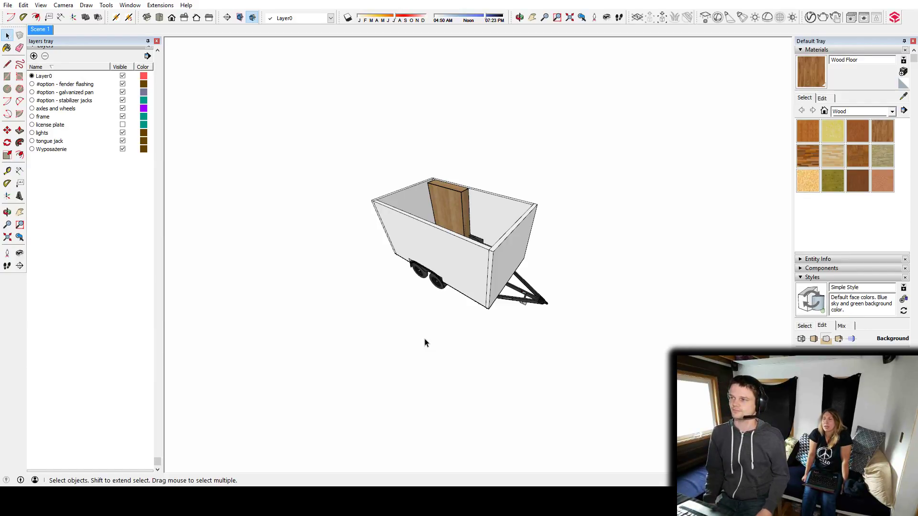
pyautogui.moveTo(523, 300); pyautogui.dragTo(355, 303, button='middle')
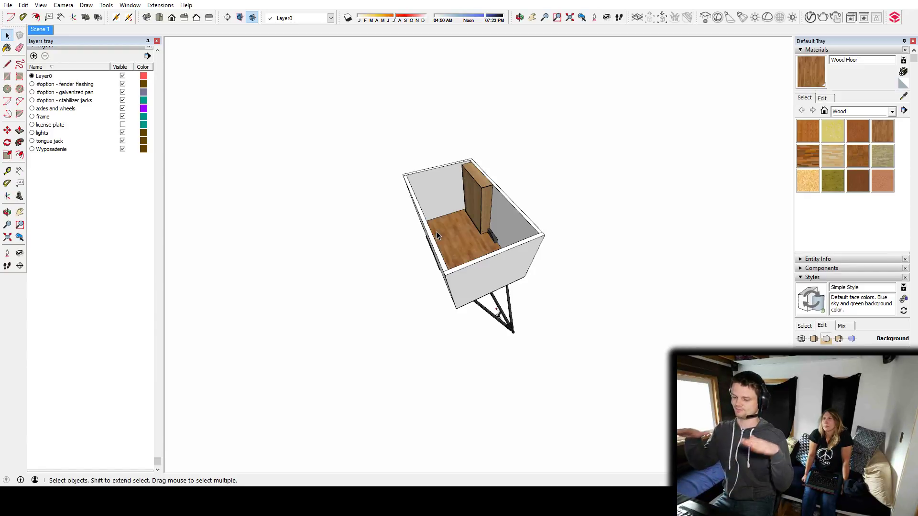
# Examine the interior passage between the side wall and the closed Murphy bed, up to the bare end wall.
pyautogui.scroll(2, 464, 222)
pyautogui.scroll(4, 465, 222)
pyautogui.moveTo(455, 219)
pyautogui.keyDown('shift'); pyautogui.mouseDown(button='middle')
pyautogui.moveTo(505, 305)
pyautogui.moveTo(424, 122)
pyautogui.mouseUp(button='middle'); pyautogui.keyUp('shift')
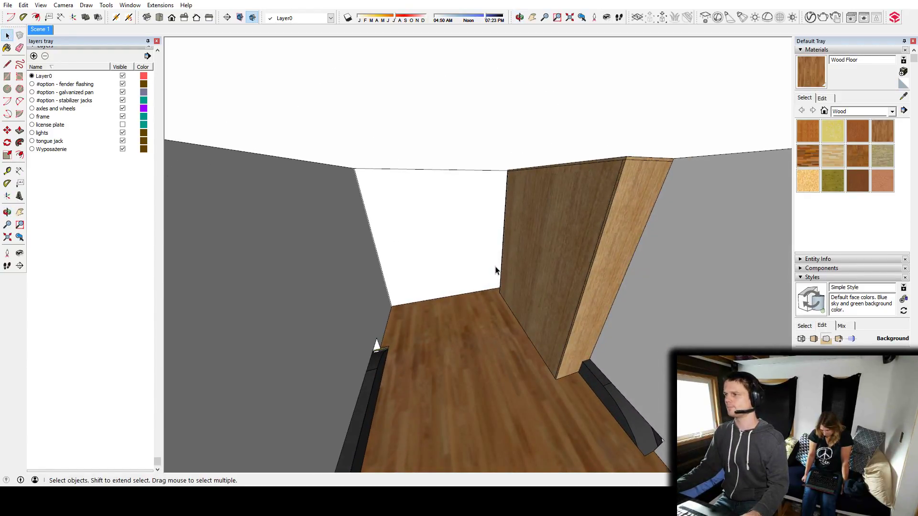
pyautogui.scroll(-10, 496, 271)
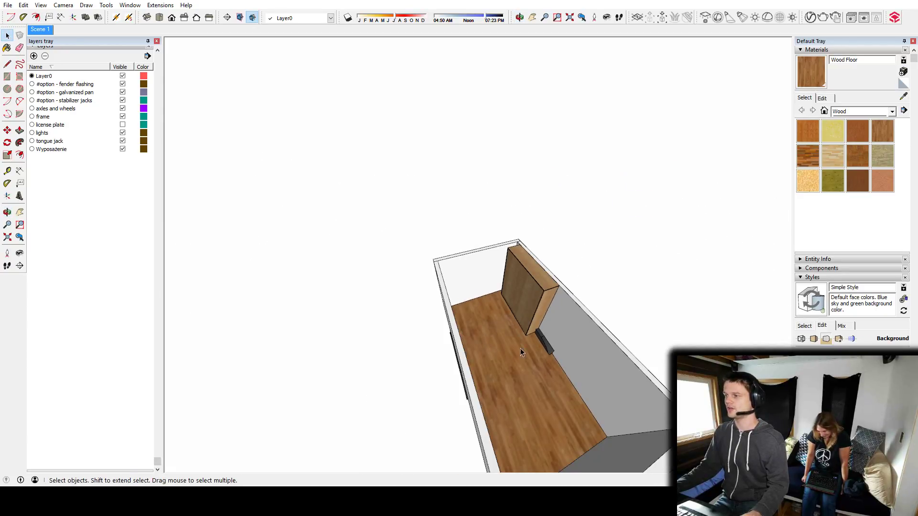
pyautogui.moveTo(495, 270)
pyautogui.mouseDown(button='middle')
pyautogui.moveTo(543, 273)
pyautogui.moveTo(455, 293)
pyautogui.moveTo(479, 342)
pyautogui.moveTo(369, 256)
pyautogui.mouseUp(button='middle')
pyautogui.scroll(5, 452, 292)
pyautogui.scroll(1, 449, 287)
pyautogui.scroll(2, 427, 261)
pyautogui.moveTo(426, 264)
pyautogui.mouseDown(button='middle')
pyautogui.moveTo(469, 278)
pyautogui.moveTo(403, 206)
pyautogui.moveTo(535, 240)
pyautogui.moveTo(594, 320)
pyautogui.moveTo(537, 323)
pyautogui.moveTo(482, 291)
pyautogui.moveTo(644, 305)
pyautogui.moveTo(464, 252)
pyautogui.mouseUp(button='middle')
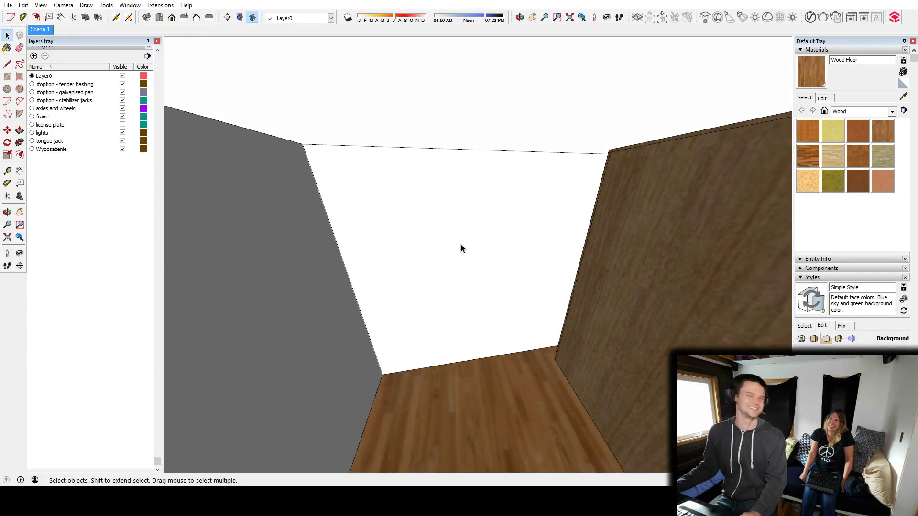
pyautogui.scroll(1, 483, 252)
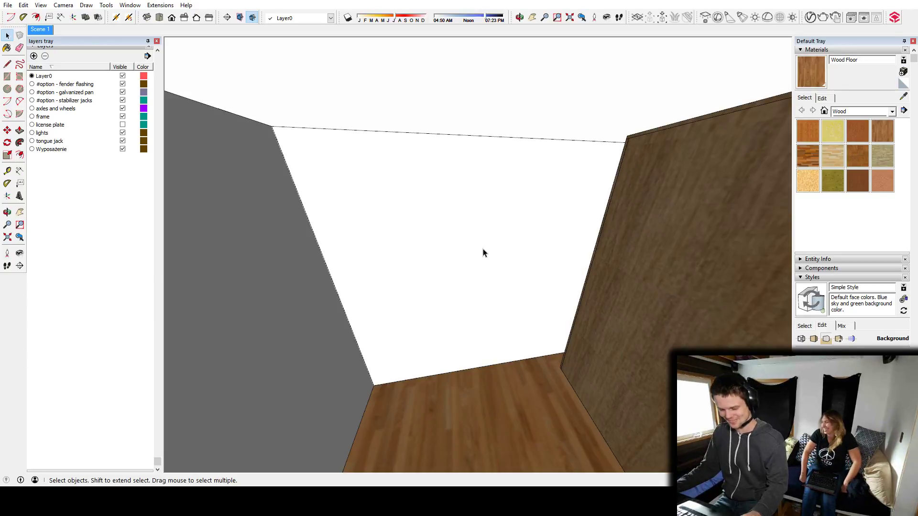
# Draw a four-sided panel outline on the end wall between the side wall and bed cabinet, and extrude it into a thin board.
pyautogui.press('r')
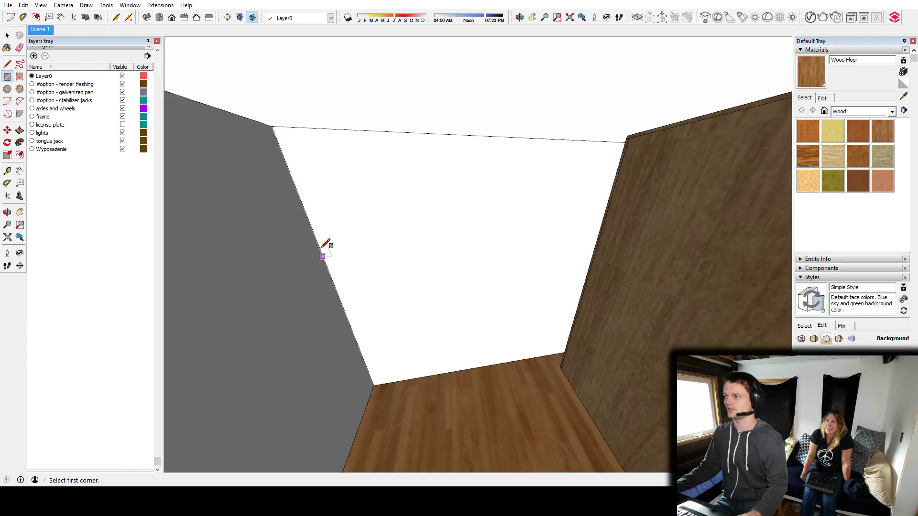
pyautogui.press('l')
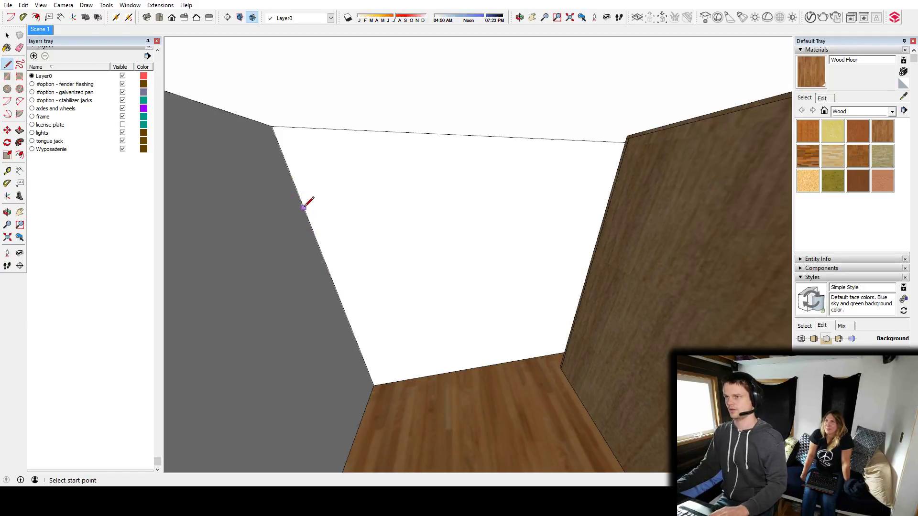
pyautogui.click(307, 216)
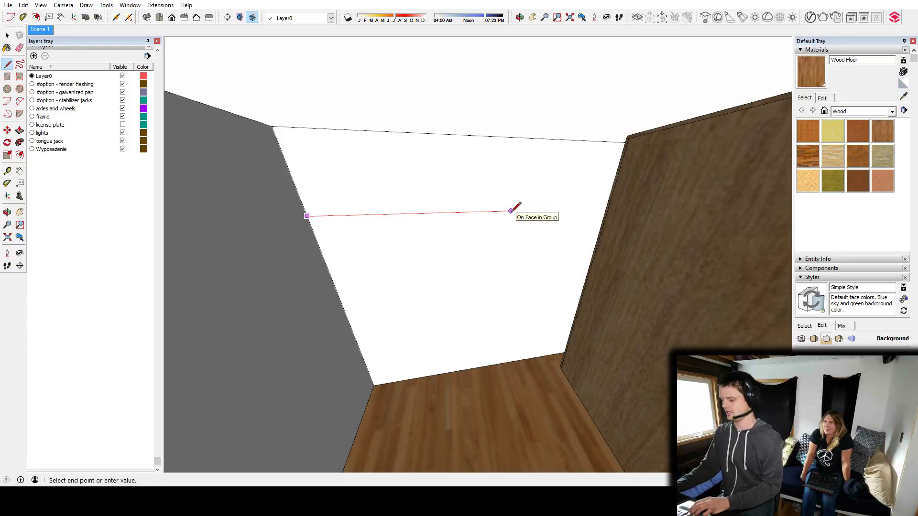
pyautogui.click(588, 209)
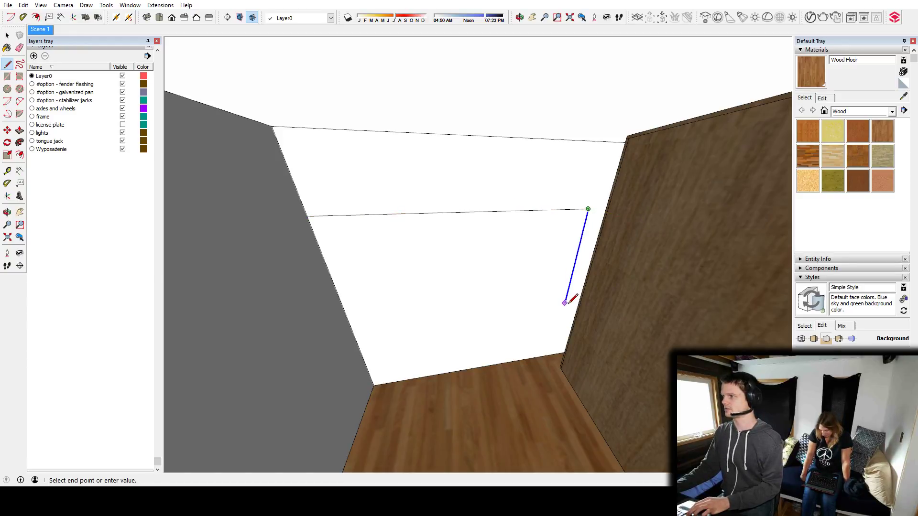
pyautogui.click(568, 288)
pyautogui.click(346, 314)
pyautogui.click(307, 216)
pyautogui.press('p')
pyautogui.click(430, 260)
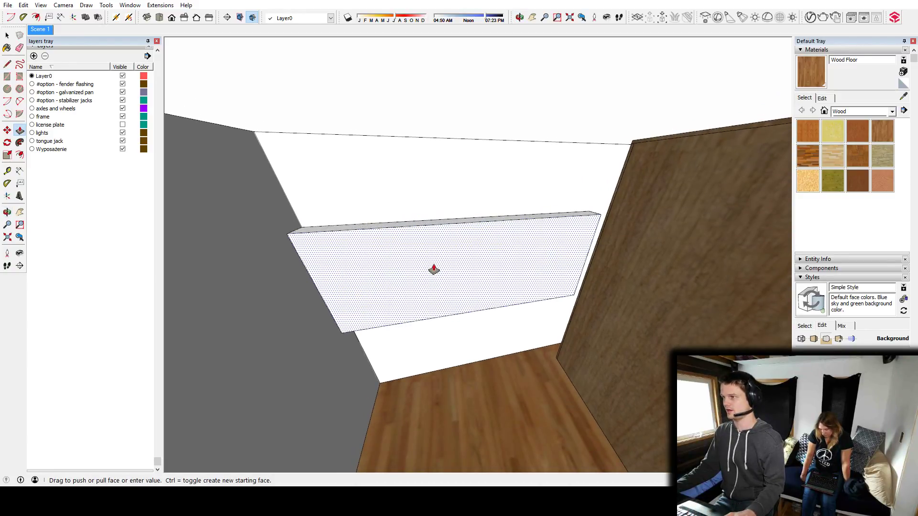
# Try to paint the end-wall panel with the Wood Cherry Original material, and undo it.
pyautogui.press('space')
pyautogui.doubleClick(433, 251)
pyautogui.keyDown('shift'); pyautogui.click(433, 250); pyautogui.keyUp('shift')
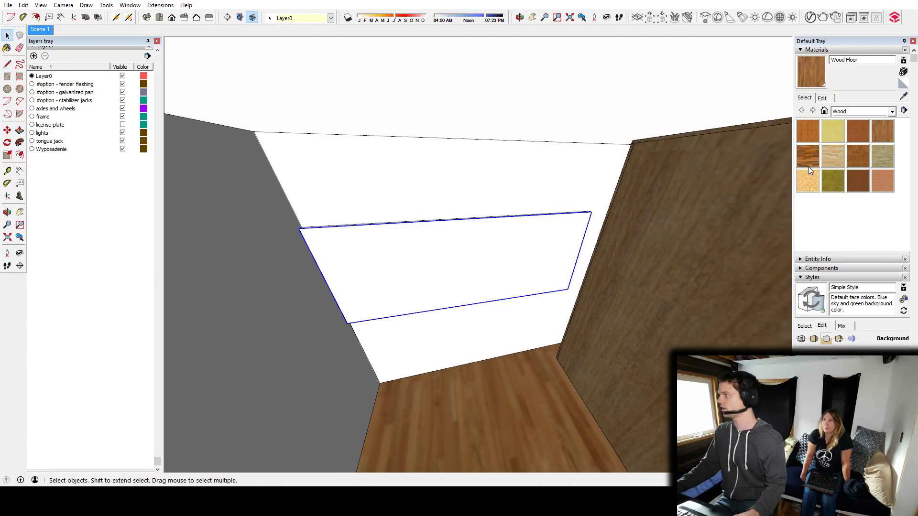
pyautogui.click(862, 128)
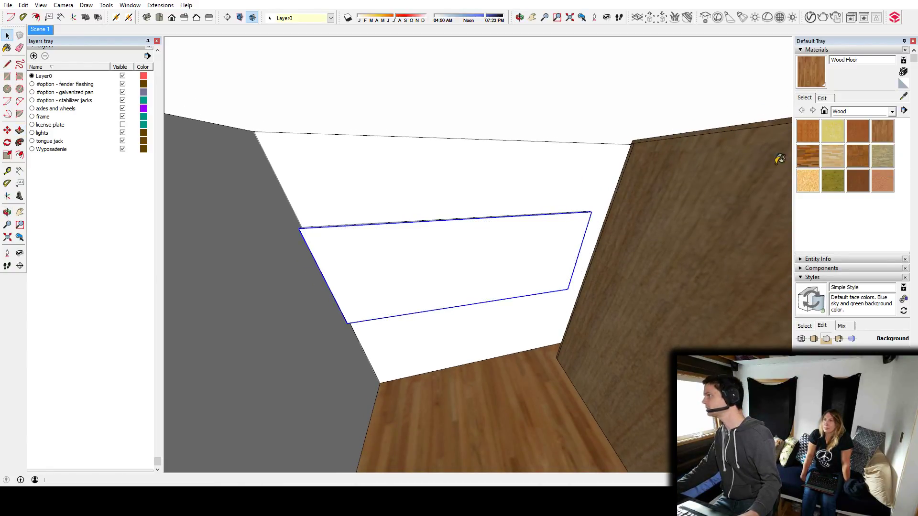
pyautogui.click(441, 256)
pyautogui.press('space')
pyautogui.moveTo(487, 240)
pyautogui.mouseDown(button='middle')
pyautogui.moveTo(564, 318)
pyautogui.moveTo(527, 283)
pyautogui.mouseUp(button='middle')
pyautogui.hotkey('ctrl', 'z')
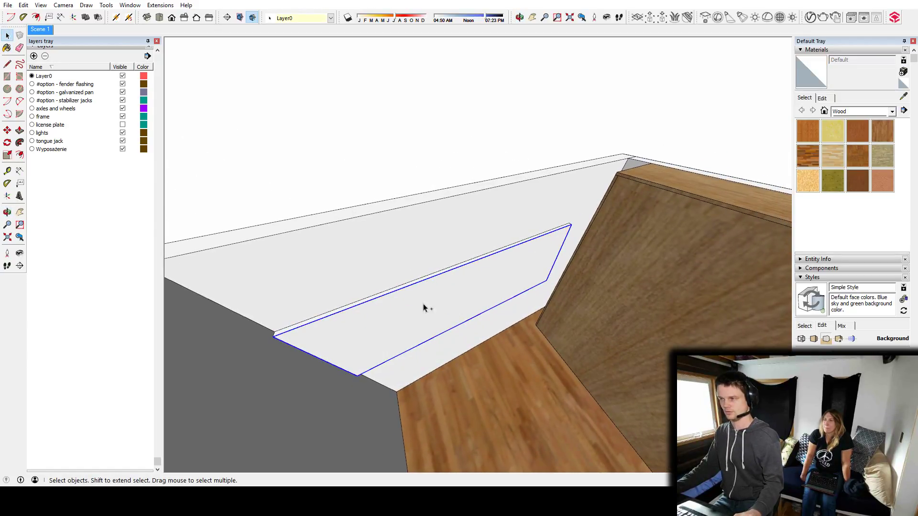
# Group the complete end-wall panel and paint it with the Wood Cherry Original material.
pyautogui.hotkey('ctrl', 't')
pyautogui.doubleClick(426, 310)
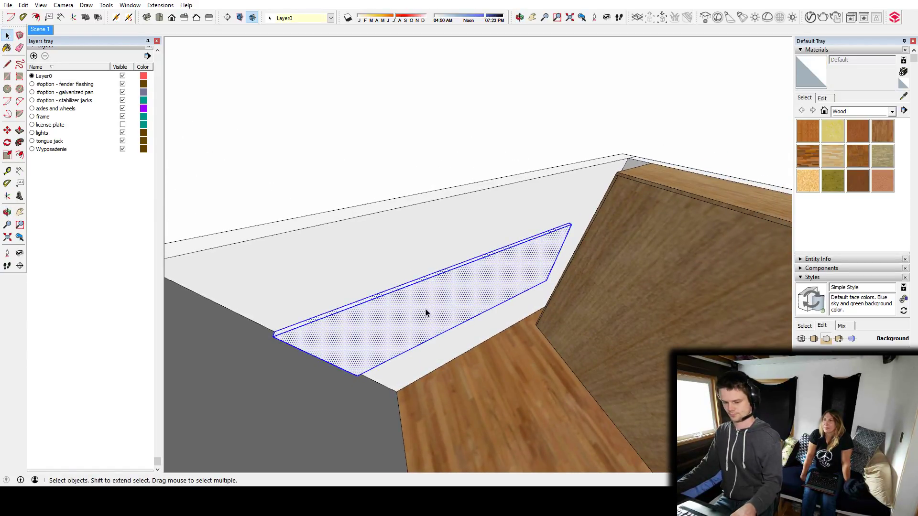
pyautogui.keyDown('shift'); pyautogui.click(426, 311); pyautogui.keyUp('shift')
pyautogui.click(858, 156)
pyautogui.click(481, 291)
pyautogui.press('space')
# Measure the height of the cherry panel on the end wall.
pyautogui.moveTo(487, 314)
pyautogui.mouseDown(button='middle')
pyautogui.moveTo(420, 184)
pyautogui.moveTo(433, 184)
pyautogui.moveTo(434, 242)
pyautogui.mouseUp(button='middle')
pyautogui.press('t')
pyautogui.click(452, 276)
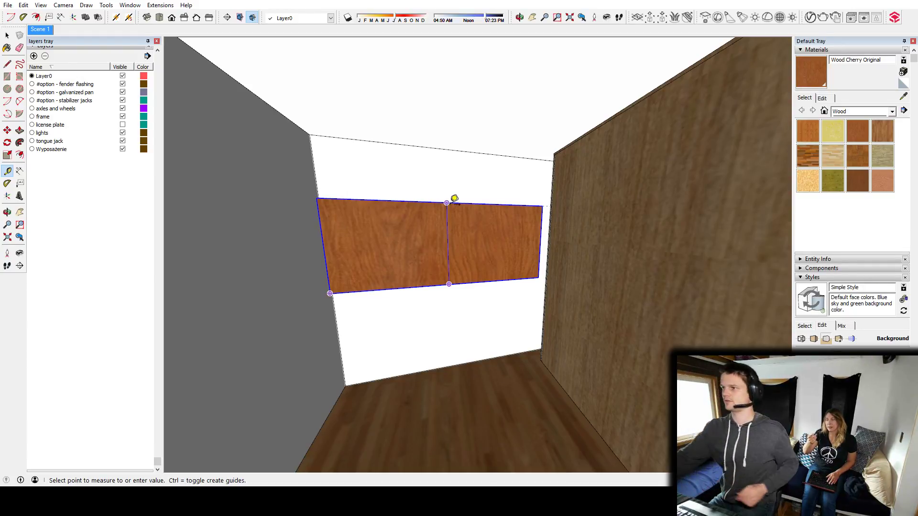
pyautogui.press('space')
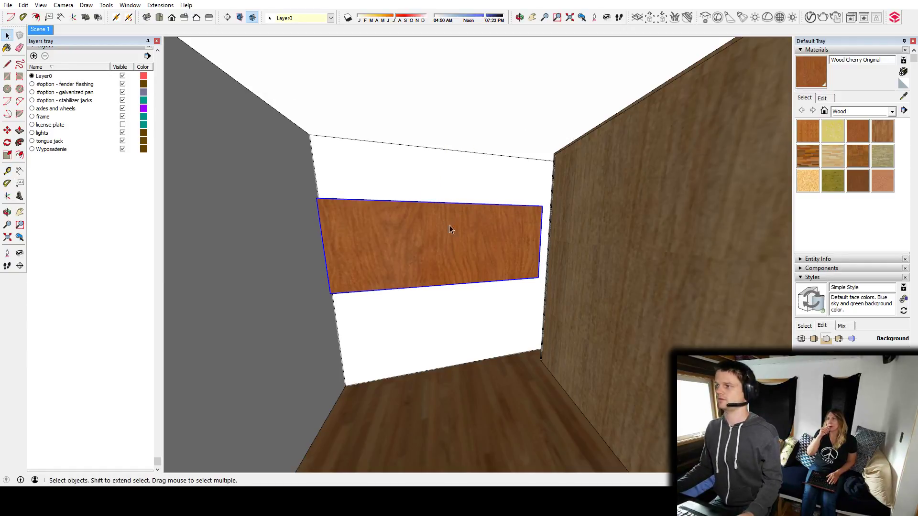
# Examine the cherry panel's position relative to the bed cabinet, floor and wheel wells from above and inside.
pyautogui.moveTo(449, 225); pyautogui.dragTo(452, 327, button='middle')
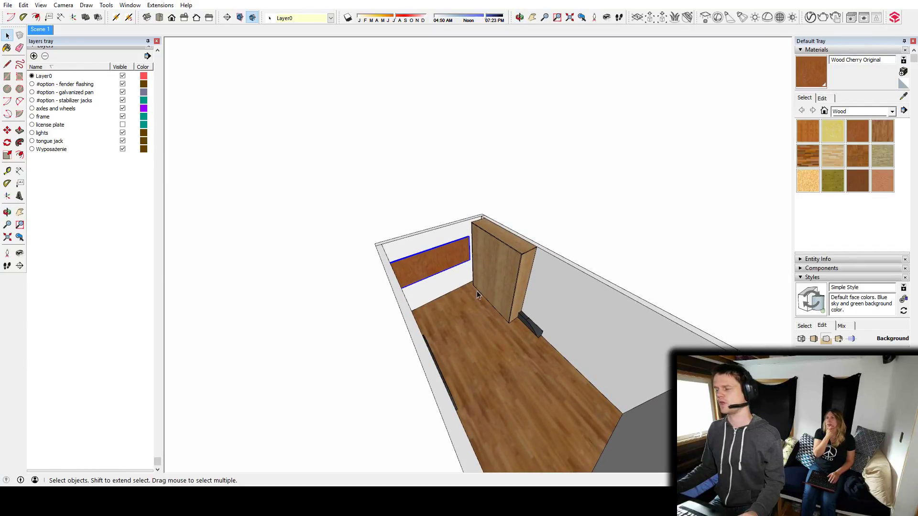
pyautogui.moveTo(472, 291); pyautogui.dragTo(433, 255, button='middle')
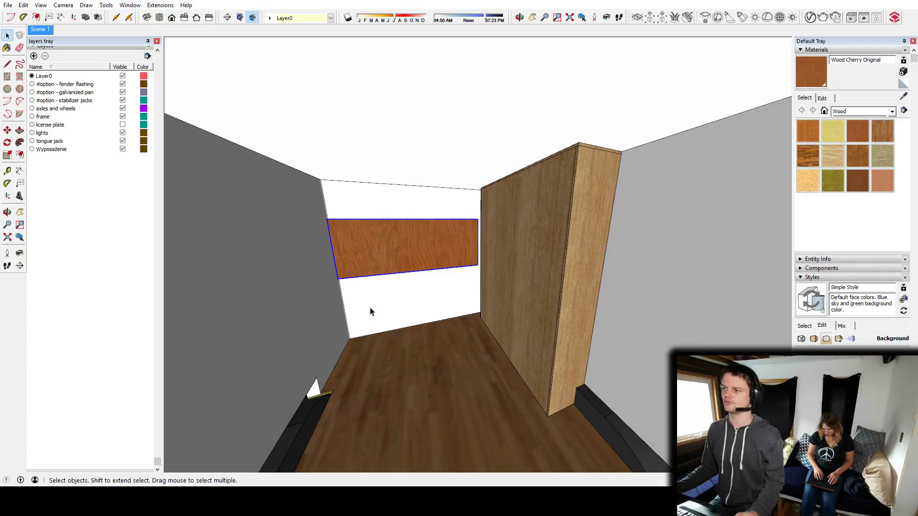
pyautogui.moveTo(459, 288); pyautogui.dragTo(526, 330, button='middle')
pyautogui.scroll(2, 510, 293)
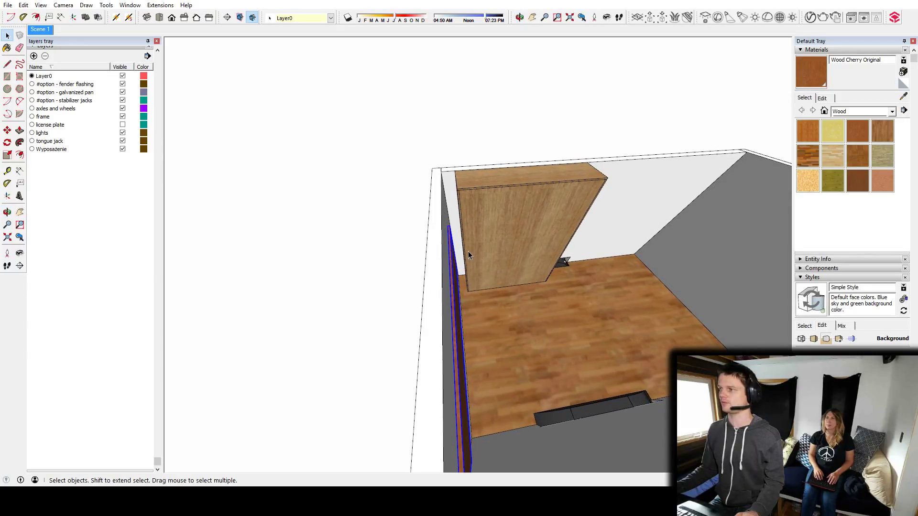
pyautogui.keyDown('shift'); pyautogui.moveTo(574, 268); pyautogui.dragTo(544, 273, button='middle'); pyautogui.keyUp('shift')
pyautogui.scroll(-3, 545, 271)
# Move the cherry panel by its upper corner at the side wall to the front edge of the bed cabinet.
pyautogui.moveTo(346, 236); pyautogui.dragTo(377, 257, button='middle')
pyautogui.press('m')
pyautogui.scroll(3, 347, 224)
pyautogui.scroll(1, 309, 230)
pyautogui.click(318, 227)
pyautogui.moveTo(561, 220); pyautogui.dragTo(524, 143, button='middle')
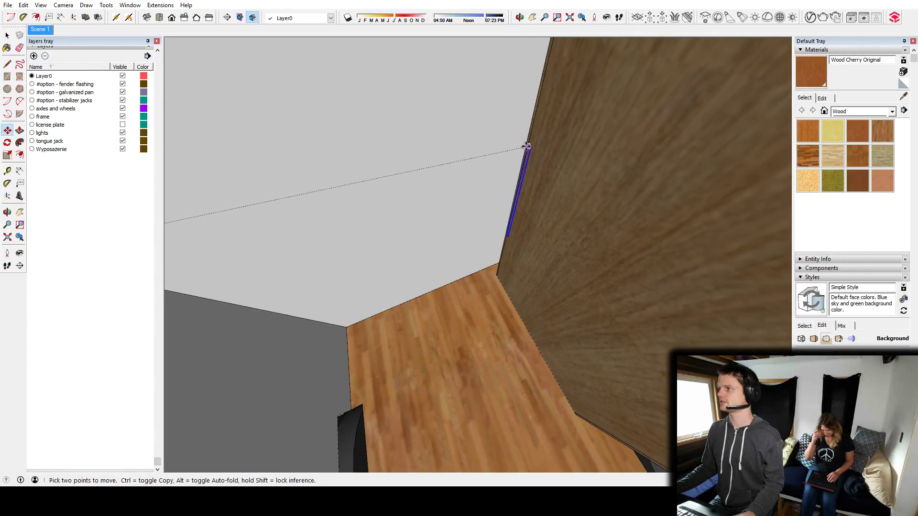
# Rotate the cherry panel horizontally about its upper corner so it lies flat against the bed cabinet's front.
pyautogui.press('q')
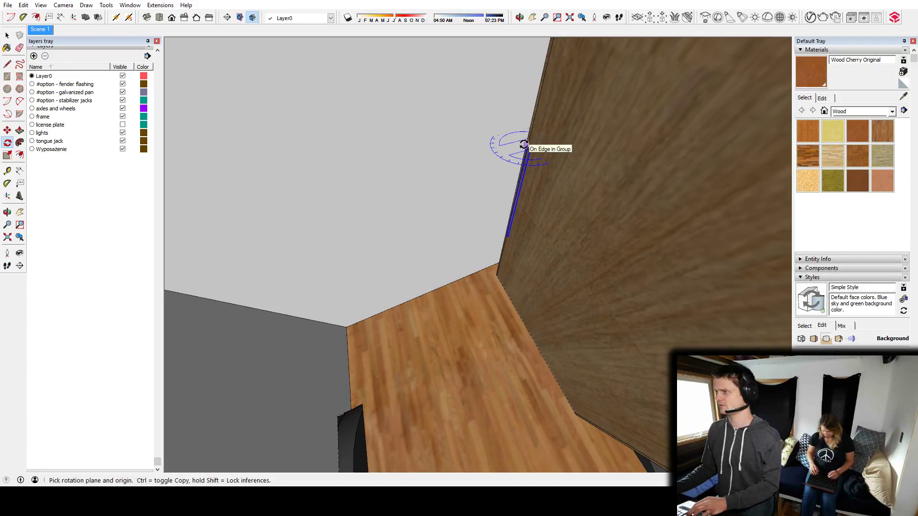
pyautogui.click(527, 146)
pyautogui.click(444, 166)
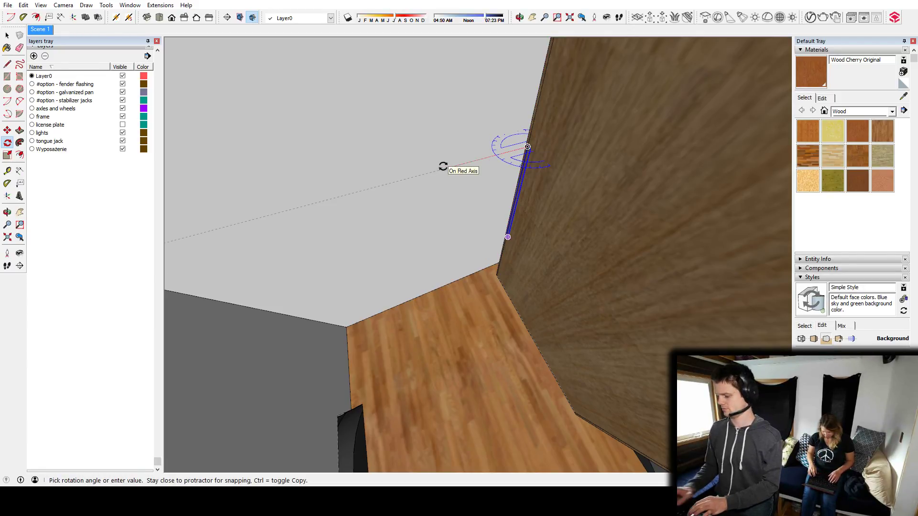
pyautogui.click(354, 112)
# Open the cherry panel's group and extend its end face to the far edge of the bed cabinet's front.
pyautogui.moveTo(357, 86); pyautogui.dragTo(437, 219, button='middle')
pyautogui.doubleClick(438, 219)
pyautogui.press('p')
pyautogui.click(449, 222)
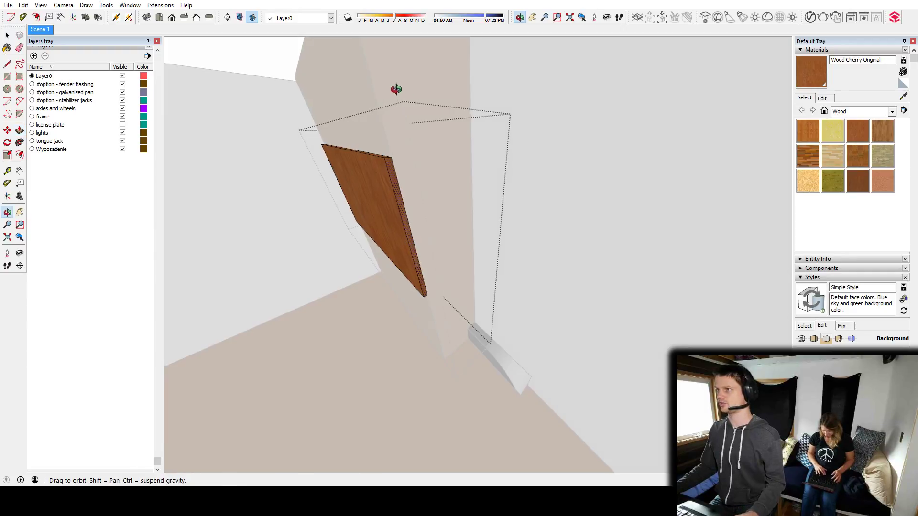
pyautogui.moveTo(392, 88); pyautogui.dragTo(521, 114, button='middle')
pyautogui.keyDown('shift'); pyautogui.moveTo(360, 172); pyautogui.dragTo(515, 143, button='middle'); pyautogui.keyUp('shift')
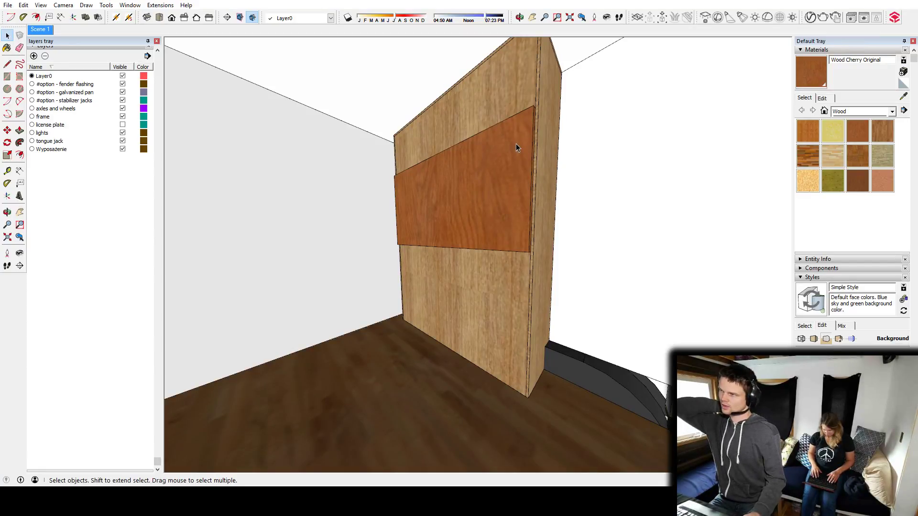
# Search 3D Warehouse for "folding chair" and load the Folding Chair model containing one folded and one open chair.
pyautogui.moveTo(522, 143); pyautogui.dragTo(552, 262, button='middle')
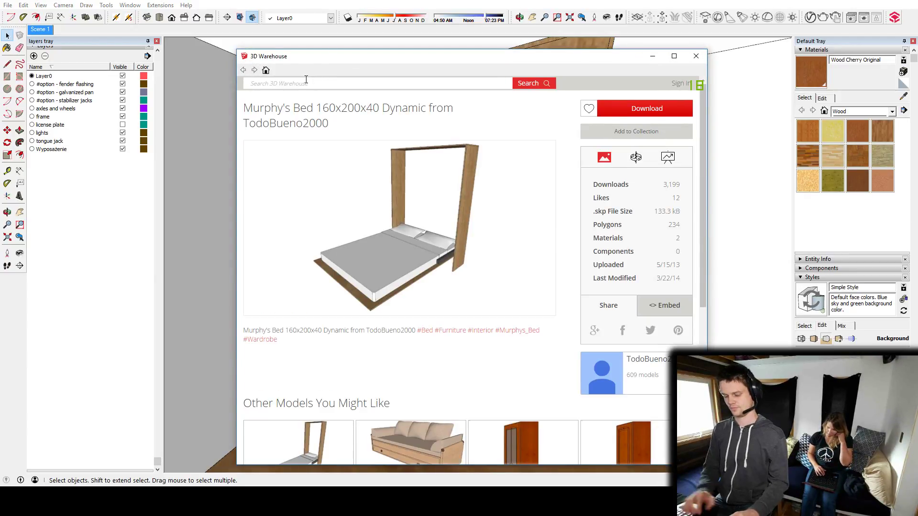
pyautogui.click(306, 81)
pyautogui.write('folding chair')
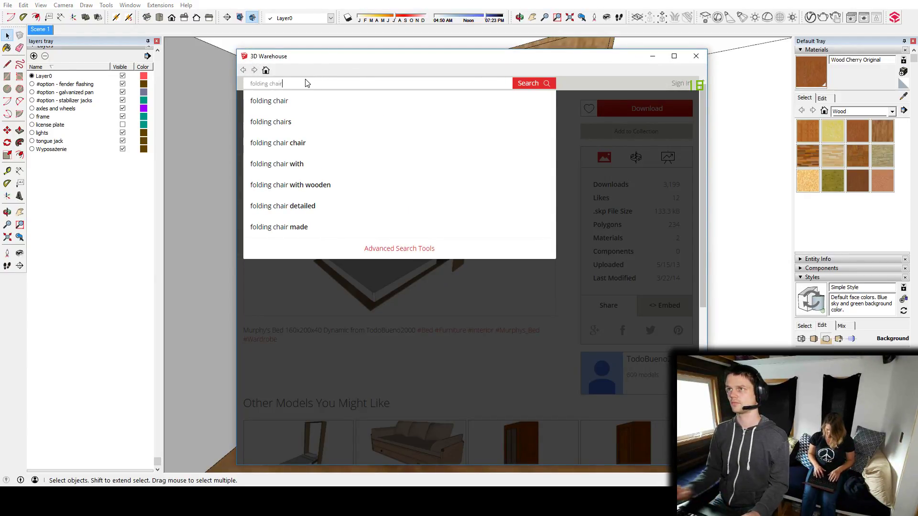
pyautogui.press('Return')
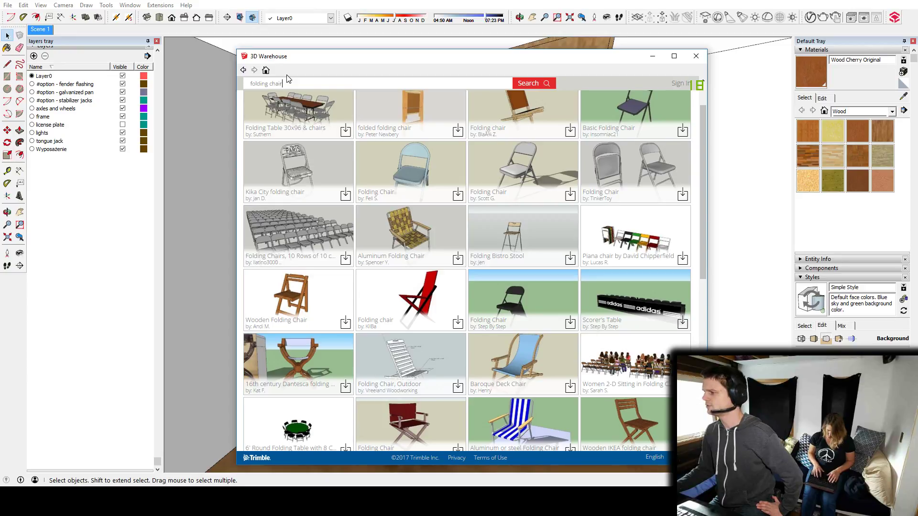
pyautogui.click(626, 163)
pyautogui.click(643, 109)
pyautogui.click(422, 284)
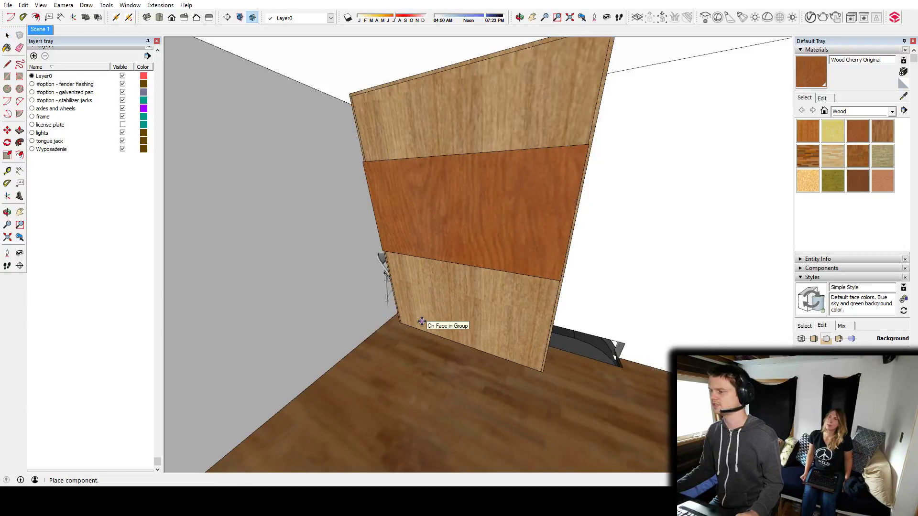
# Place the downloaded pair of folding chairs on the open ground beside the trailer.
pyautogui.scroll(-10, 420, 325)
pyautogui.moveTo(448, 333); pyautogui.dragTo(480, 292, button='middle')
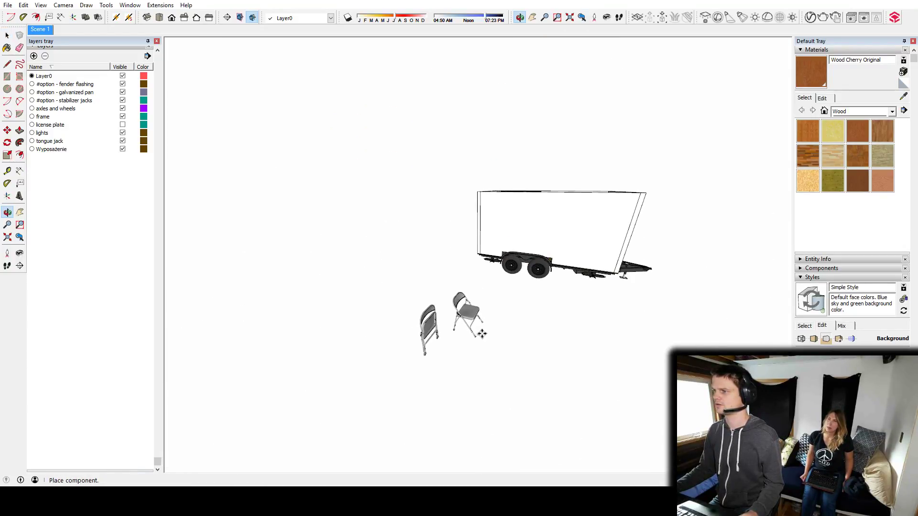
pyautogui.click(489, 329)
# Pick the dark grey Color M07 from the Colors material collection for painting the folding chairs.
pyautogui.scroll(6, 427, 313)
pyautogui.moveTo(537, 285); pyautogui.dragTo(471, 287, button='middle')
pyautogui.scroll(2, 427, 313)
pyautogui.press('space')
pyautogui.click(399, 286)
pyautogui.moveTo(475, 294); pyautogui.dragTo(460, 288)
pyautogui.press('space')
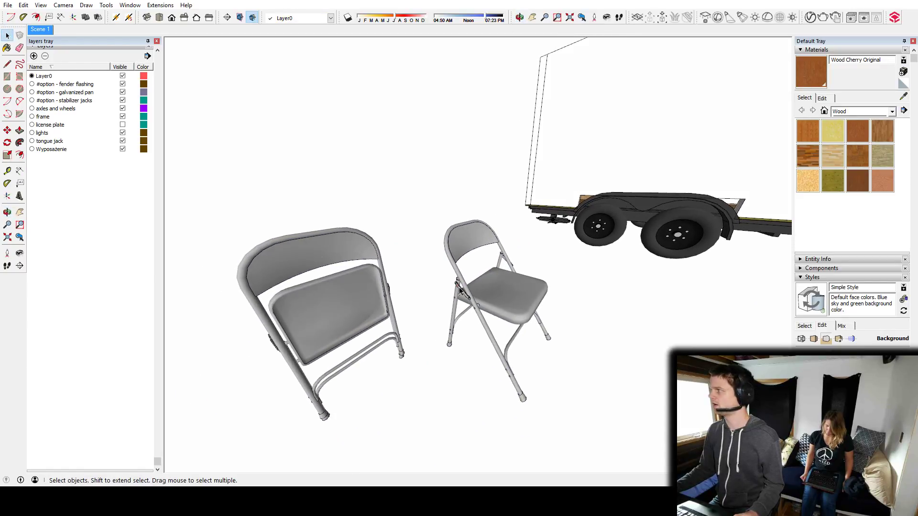
pyautogui.click(822, 99)
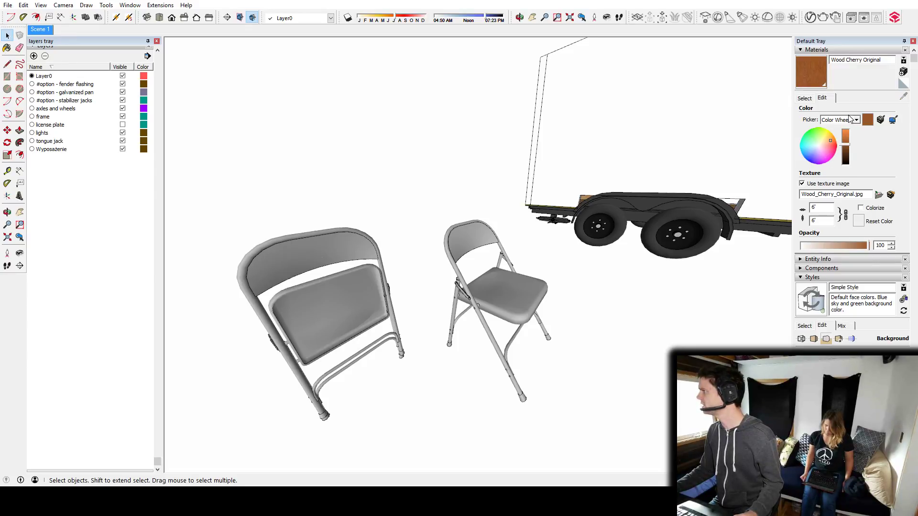
pyautogui.click(805, 98)
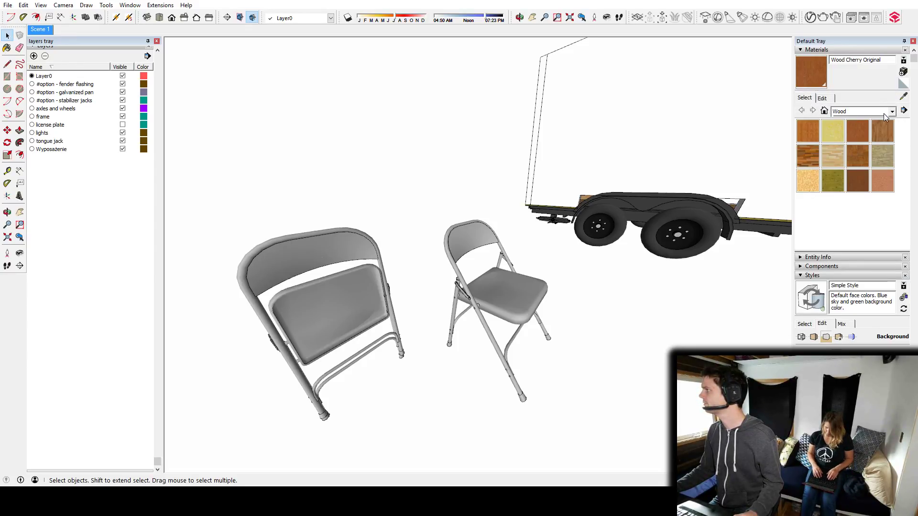
pyautogui.click(884, 113)
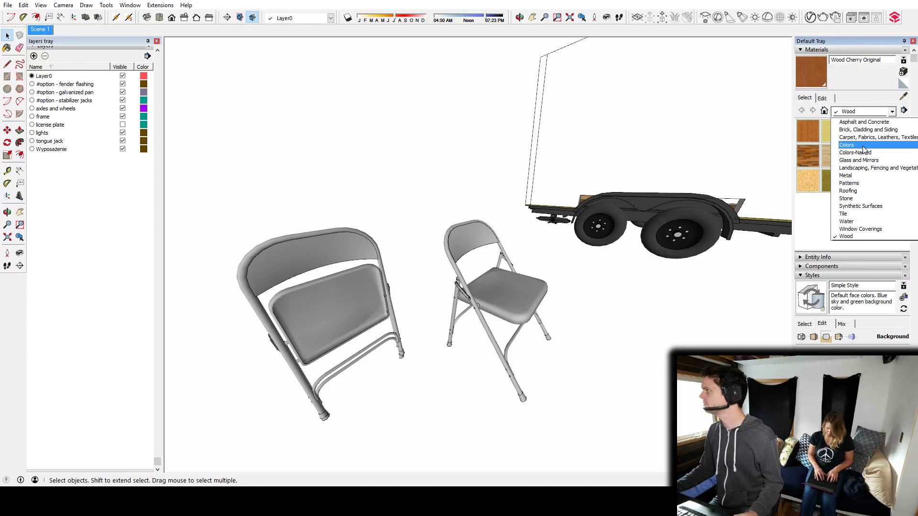
pyautogui.click(847, 145)
pyautogui.moveTo(907, 136); pyautogui.dragTo(896, 232)
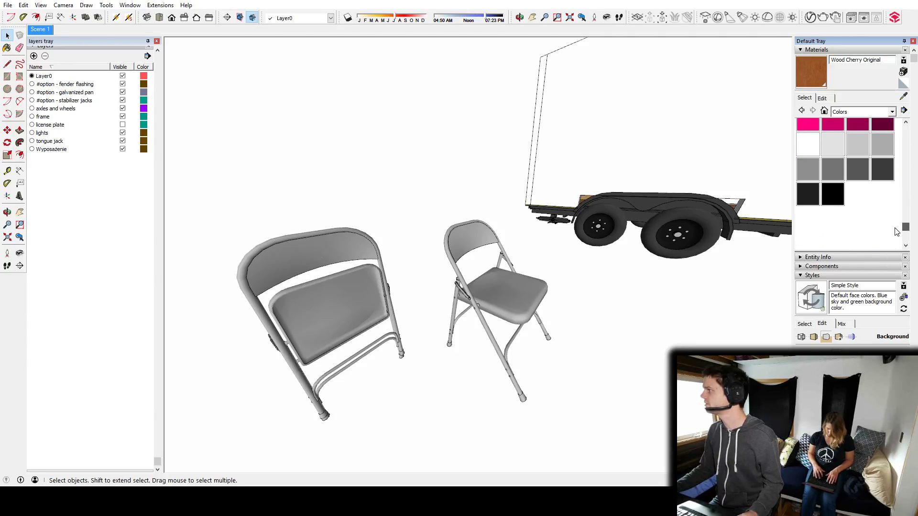
pyautogui.scroll(2, 896, 230)
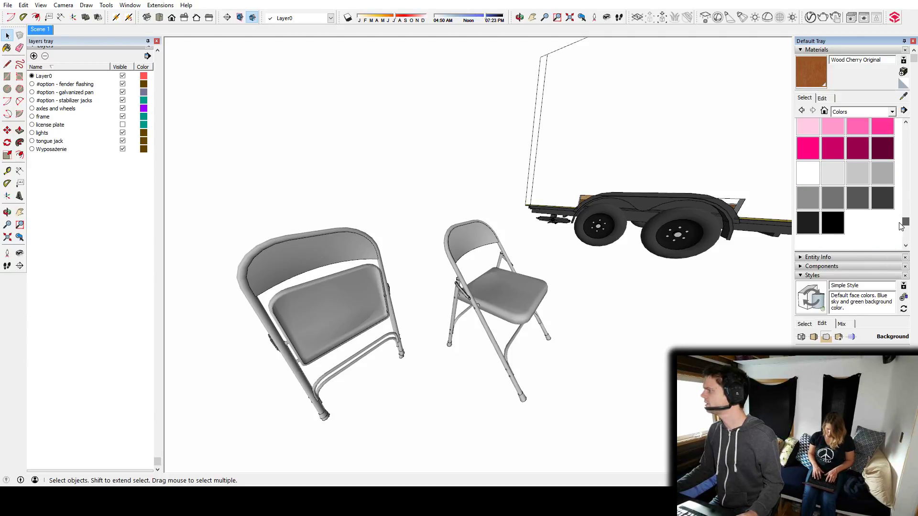
pyautogui.click(881, 200)
# Open the component containing the two chairs and paint both the open and the folded chair with Color M07.
pyautogui.press('space')
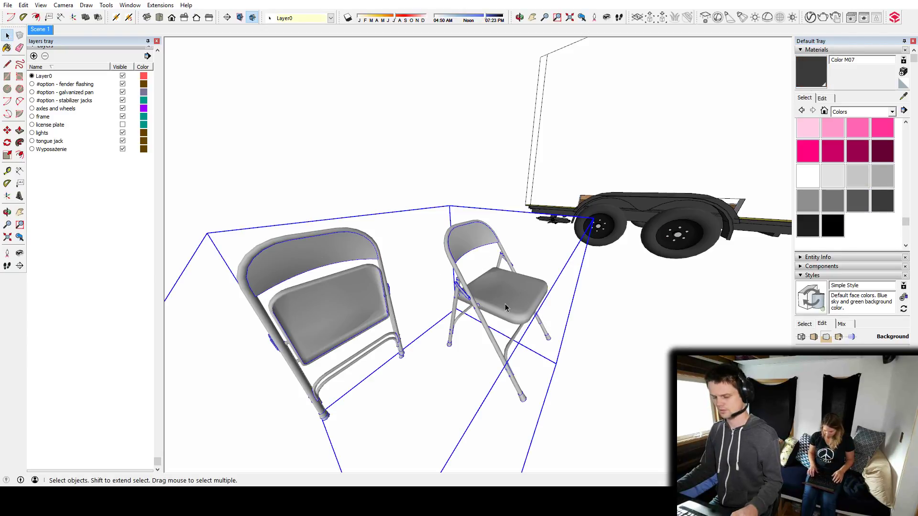
pyautogui.doubleClick(505, 303)
pyautogui.press('b')
pyautogui.click(507, 299)
pyautogui.click(349, 306)
pyautogui.press('space')
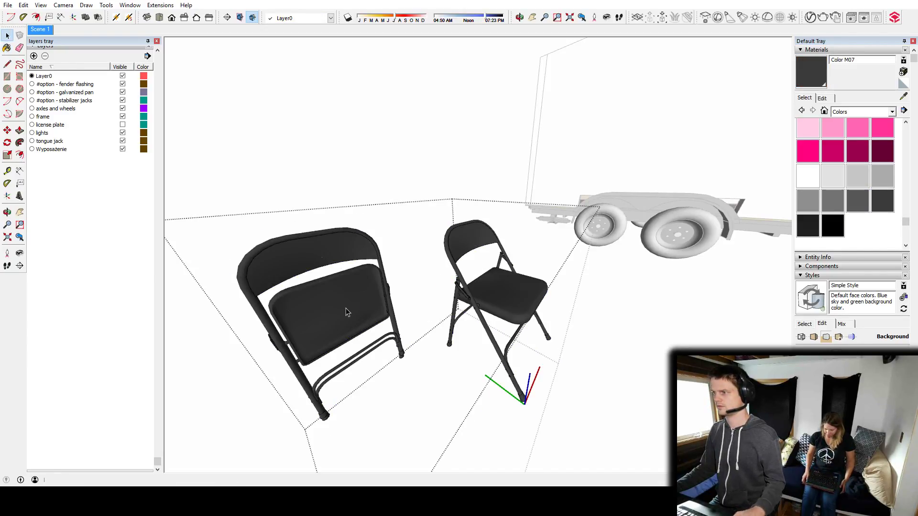
# Close the chair component and explode it into a separate folded chair and open chair.
pyautogui.press('Escape')
pyautogui.hotkey('ctrl', 'a')
pyautogui.moveTo(556, 203); pyautogui.dragTo(560, 243, button='middle')
pyautogui.click(410, 304)
pyautogui.moveTo(412, 304); pyautogui.dragTo(500, 238, button='middle')
# Move the folded chair from the ground outside onto the trailer floor, beside the bed cabinet's front near the side wall.
pyautogui.click(412, 301)
pyautogui.press('m')
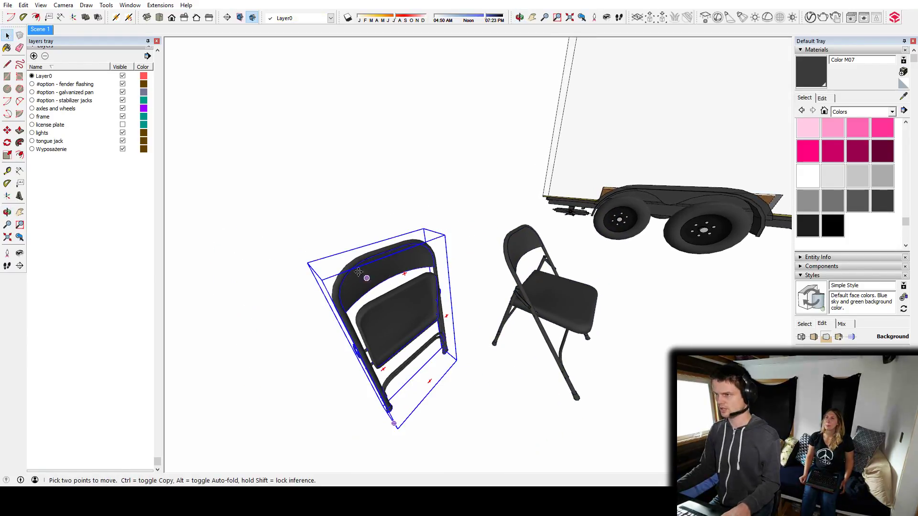
pyautogui.click(338, 274)
pyautogui.moveTo(560, 185); pyautogui.dragTo(348, 383, button='middle')
pyautogui.scroll(6, 425, 332)
pyautogui.click(398, 384)
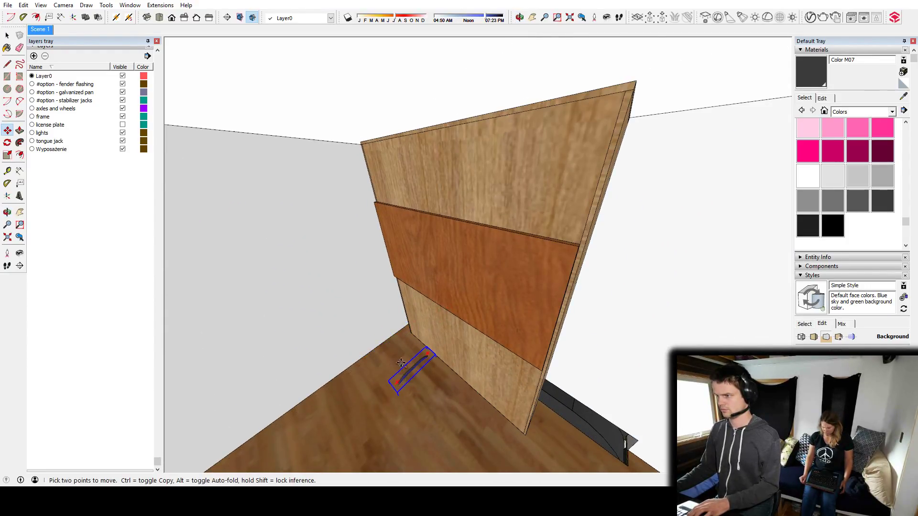
pyautogui.click(401, 368)
pyautogui.click(447, 299)
# Rotate the folded chair horizontally so it stands parallel to the bed cabinet's front.
pyautogui.moveTo(432, 302); pyautogui.dragTo(437, 338, button='middle')
pyautogui.scroll(5, 469, 220)
pyautogui.press('q')
pyautogui.click(437, 334)
pyautogui.click(445, 326)
pyautogui.press('Escape')
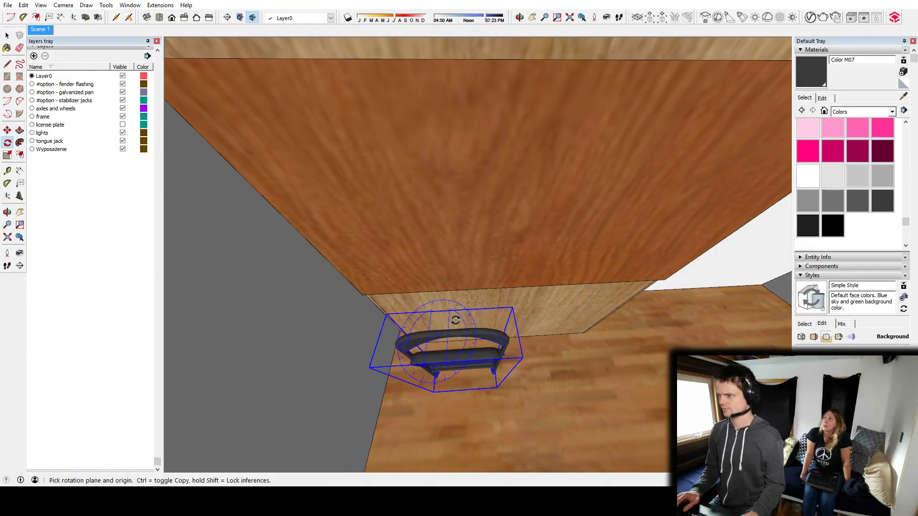
# Adjust the folded chair's position in front of the bed cabinet, below the cherry panel.
pyautogui.moveTo(506, 324); pyautogui.dragTo(473, 256, button='middle')
pyautogui.scroll(-4, 483, 199)
pyautogui.press('m')
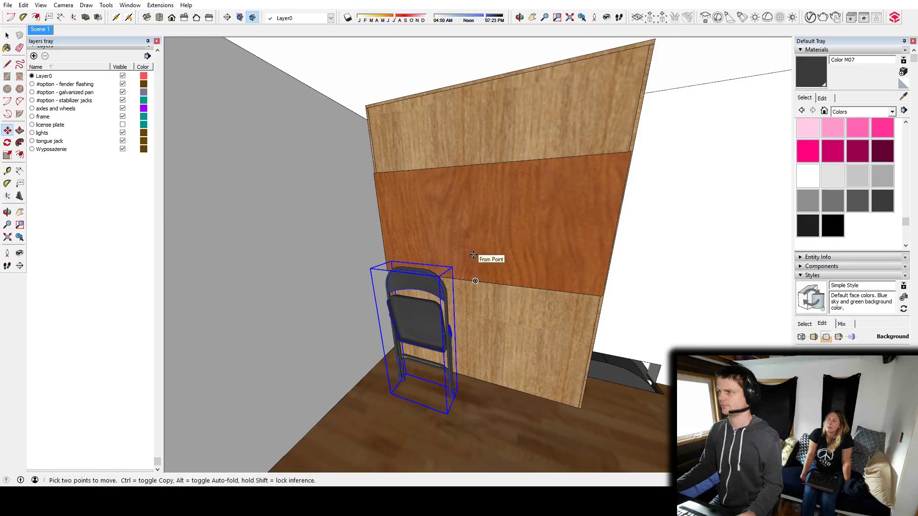
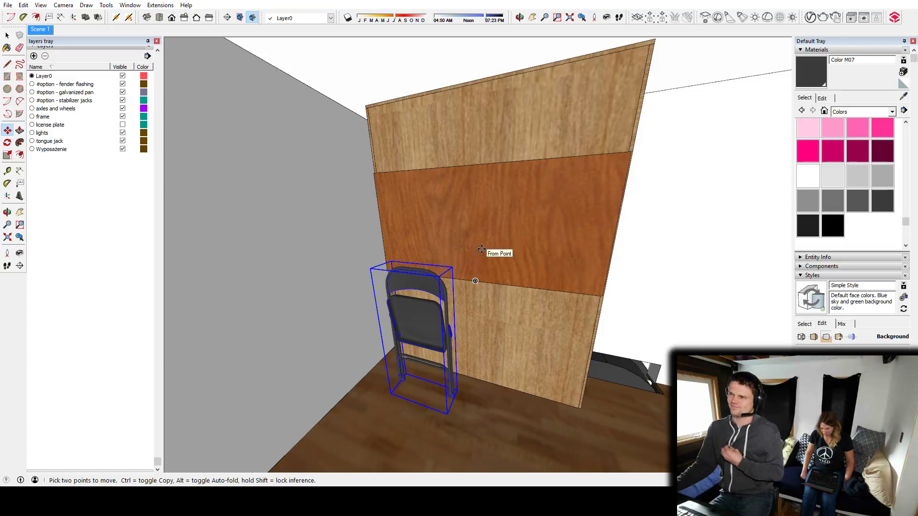
# Place a horizontal guide across the bed cabinet's front, measured up from its bottom edge at the floor.
pyautogui.press('t')
pyautogui.scroll(3, 537, 307)
pyautogui.moveTo(537, 307); pyautogui.dragTo(477, 283, button='middle')
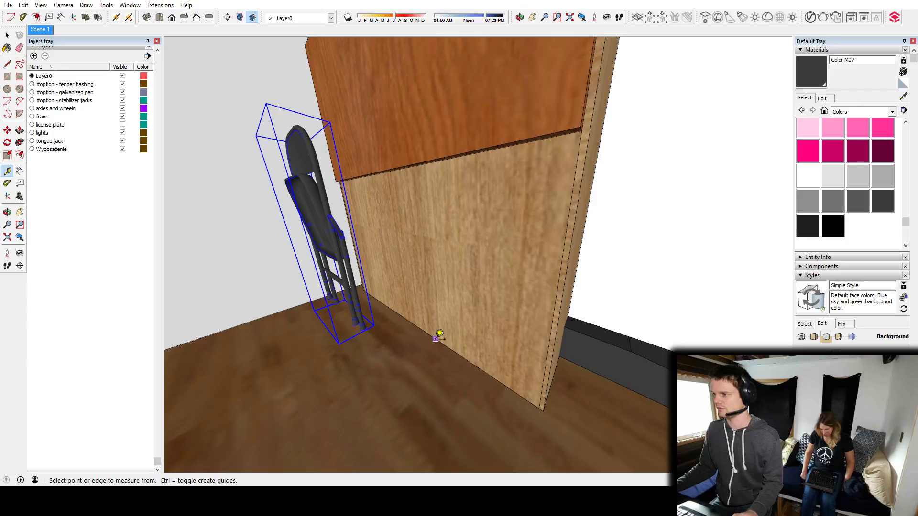
pyautogui.click(434, 223)
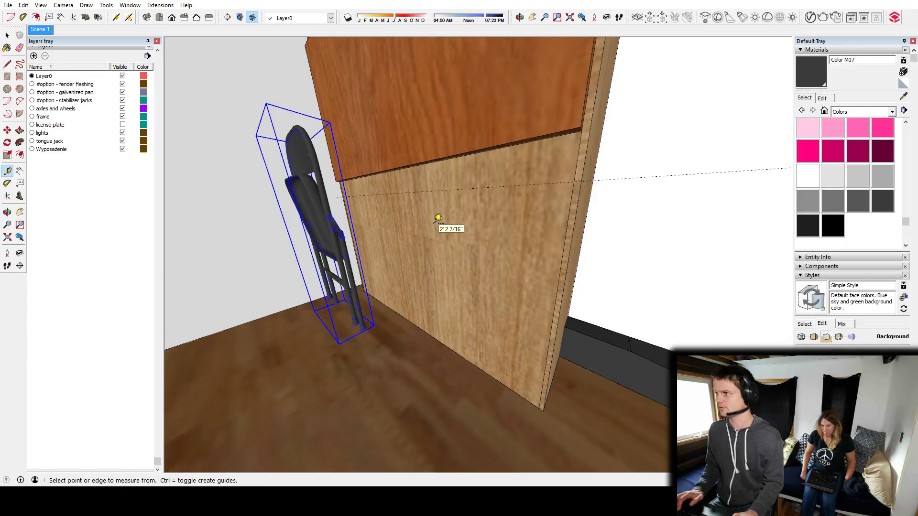
# Move the cherry panel vertically on the bed cabinet's front so its bottom edge meets the guide.
pyautogui.moveTo(461, 188); pyautogui.dragTo(441, 192, button='middle')
pyautogui.press('space')
pyautogui.click(486, 161)
pyautogui.press('m')
pyautogui.moveTo(505, 149); pyautogui.dragTo(473, 142, button='middle')
pyautogui.click(533, 172)
pyautogui.click(528, 226)
pyautogui.moveTo(459, 183); pyautogui.dragTo(498, 229, button='middle')
# Measure upward from the cherry panel's bottom edge and examine its height against the folded chair.
pyautogui.press('t')
pyautogui.click(469, 253)
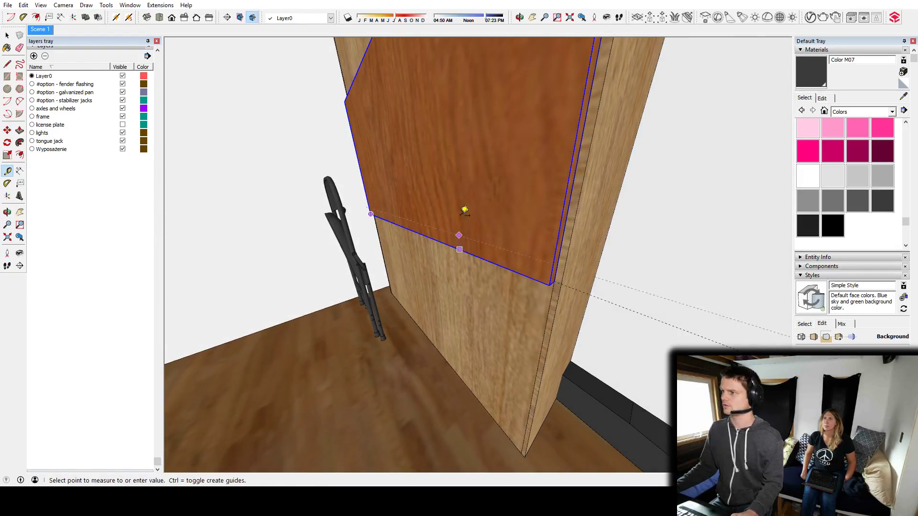
pyautogui.moveTo(438, 191); pyautogui.dragTo(560, 240, button='middle')
pyautogui.press('space')
pyautogui.press('p')
pyautogui.moveTo(572, 206); pyautogui.dragTo(518, 271)
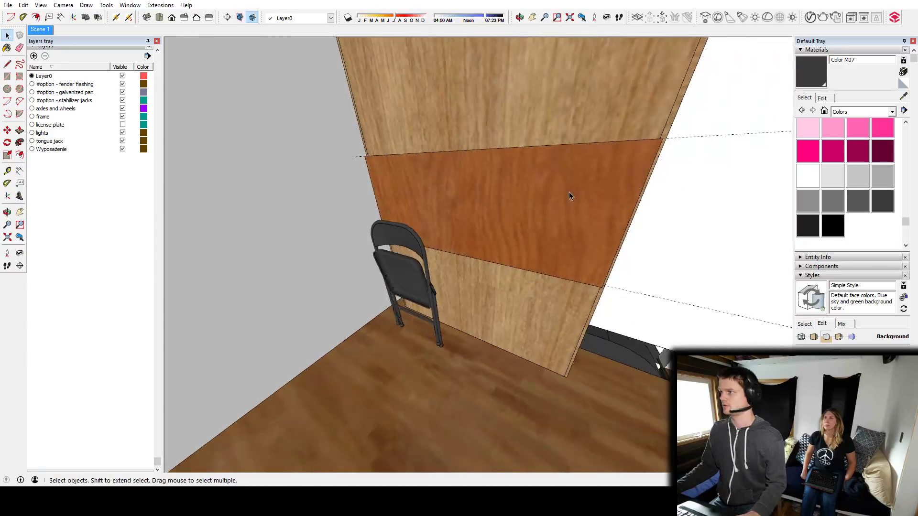
pyautogui.moveTo(568, 196); pyautogui.dragTo(553, 235, button='middle')
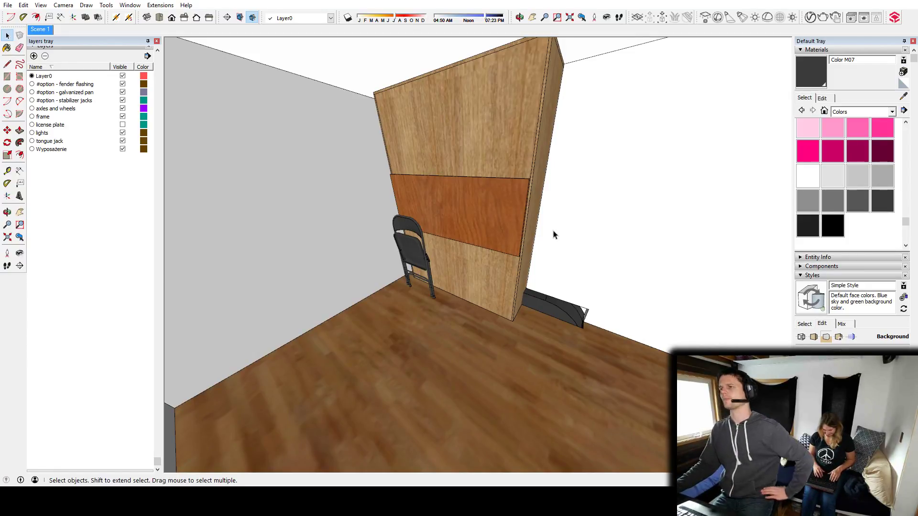
pyautogui.moveTo(442, 261); pyautogui.dragTo(434, 249, button='middle')
pyautogui.click(415, 251)
pyautogui.keyDown('shift'); pyautogui.moveTo(492, 172); pyautogui.dragTo(505, 223, button='middle'); pyautogui.keyUp('shift')
pyautogui.press('m')
pyautogui.scroll(3, 423, 278)
pyautogui.scroll(1, 413, 272)
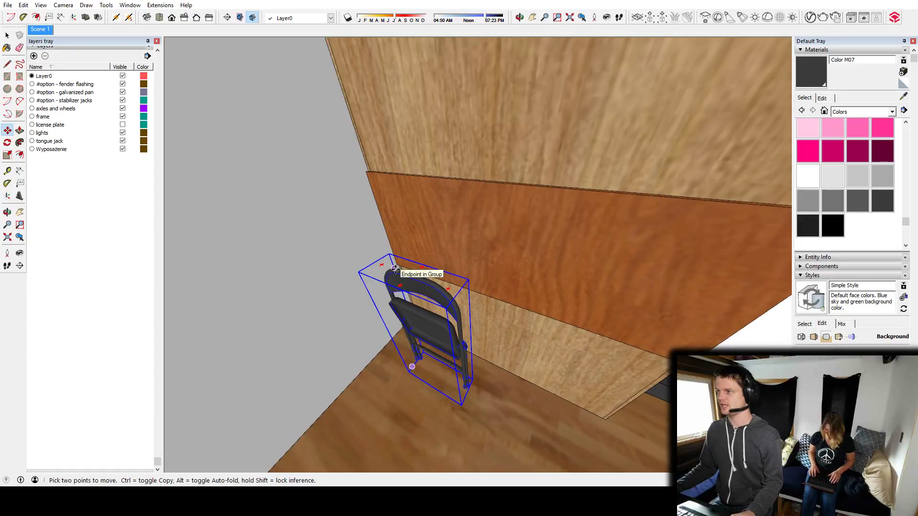
pyautogui.moveTo(446, 277); pyautogui.dragTo(408, 199, button='middle')
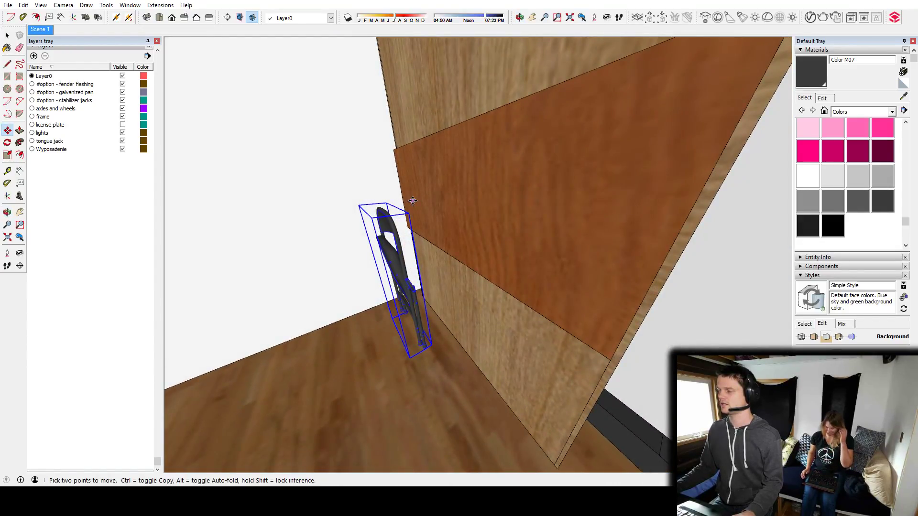
pyautogui.moveTo(551, 226); pyautogui.dragTo(491, 244, button='middle')
pyautogui.press('space')
pyautogui.press('t')
pyautogui.press('space')
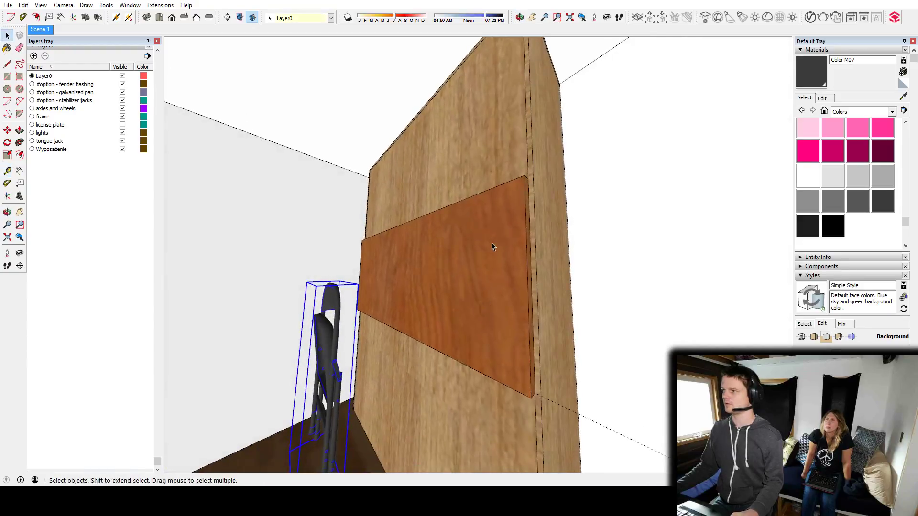
# Lower the cherry panel on the bed cabinet's front so its top edge lines up with the guide.
pyautogui.click(492, 242)
pyautogui.moveTo(530, 167); pyautogui.dragTo(507, 216, button='middle')
pyautogui.press('m')
pyautogui.click(522, 178)
pyautogui.moveTo(498, 262); pyautogui.dragTo(534, 21, button='middle')
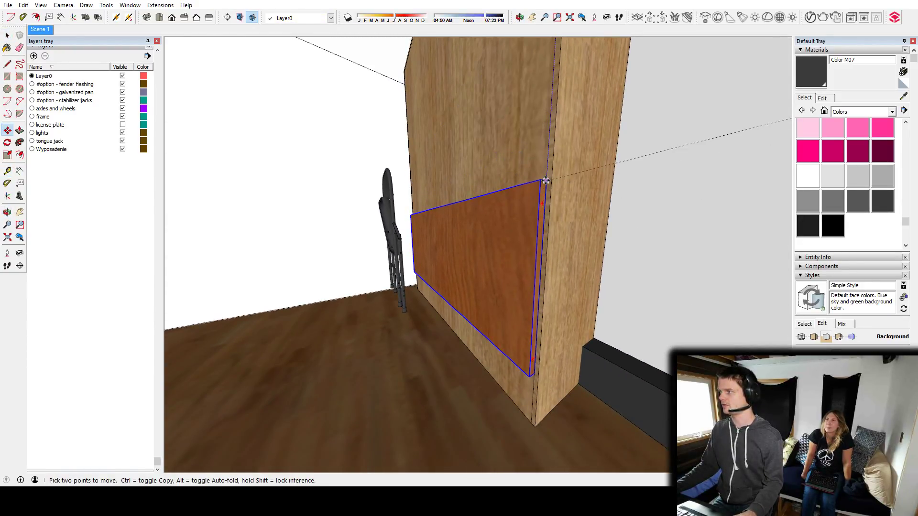
pyautogui.moveTo(408, 172); pyautogui.dragTo(584, 244, button='middle')
# Raise the folded chair from the floor to the bed cabinet's upper front, above the cherry panel.
pyautogui.press('space')
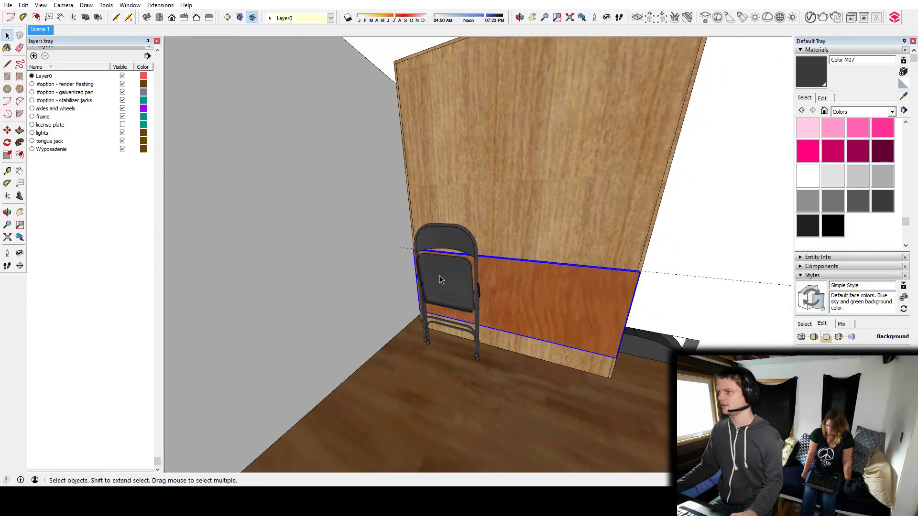
pyautogui.click(441, 277)
pyautogui.press('m')
pyautogui.moveTo(479, 236)
pyautogui.mouseDown(button='middle')
pyautogui.moveTo(518, 231)
pyautogui.moveTo(492, 245)
pyautogui.mouseUp(button='middle')
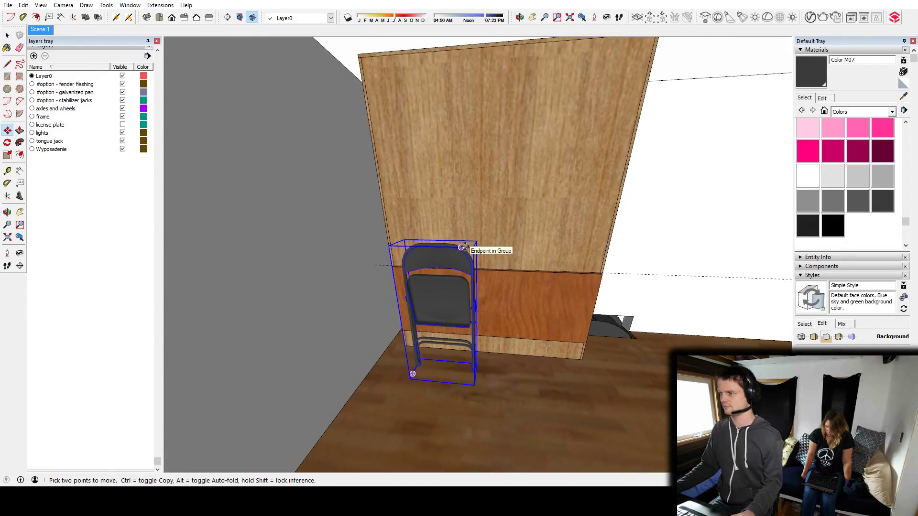
pyautogui.click(462, 248)
pyautogui.click(458, 56)
pyautogui.moveTo(458, 56); pyautogui.dragTo(353, 125, button='middle')
# Slide the raised folded chair along the red axis to sit against the bed cabinet's front.
pyautogui.click(402, 122)
pyautogui.press('Right')
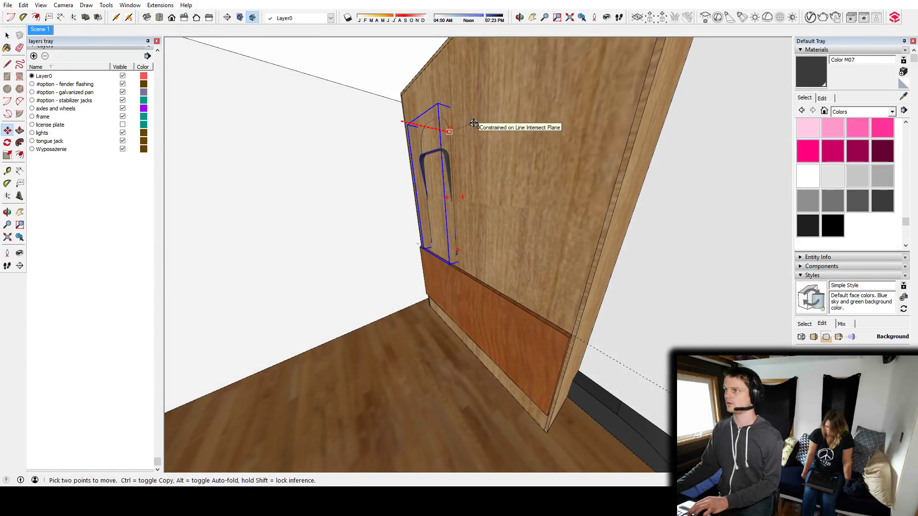
pyautogui.click(411, 123)
pyautogui.moveTo(410, 123); pyautogui.dragTo(270, 125, button='middle')
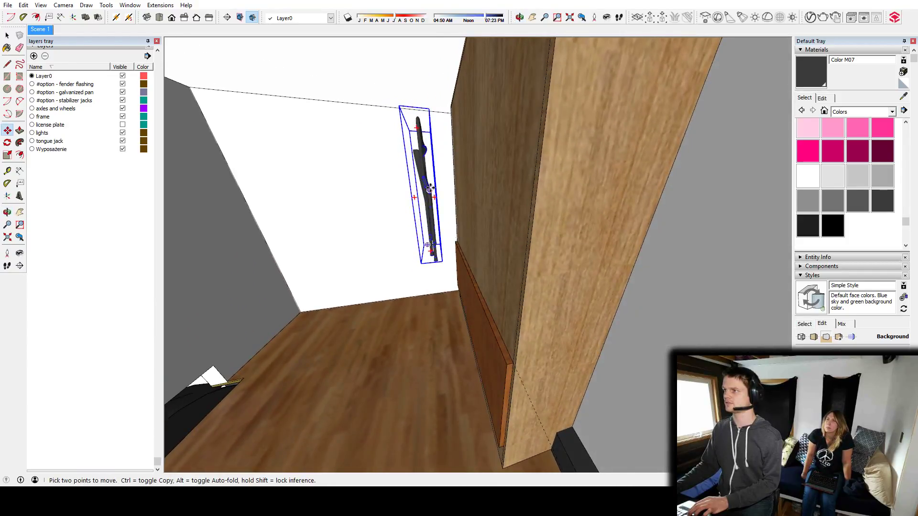
pyautogui.scroll(2, 430, 190)
pyautogui.click(431, 189)
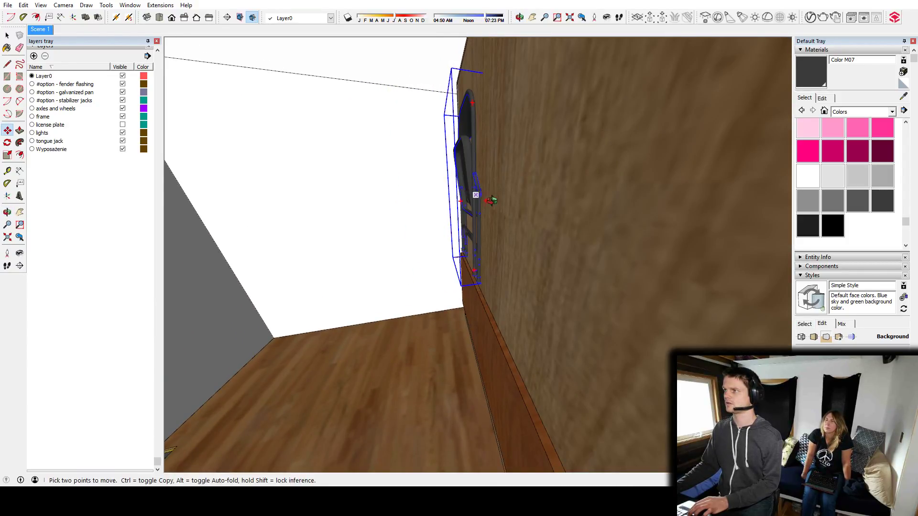
pyautogui.moveTo(481, 199); pyautogui.dragTo(569, 188, button='middle')
pyautogui.moveTo(558, 153); pyautogui.dragTo(449, 178, button='middle')
# Undo the last chair move and reposition the folded chair slightly higher, just above the cherry panel's top edge.
pyautogui.hotkey('ctrl', 'z')
pyautogui.click(441, 197)
pyautogui.click(424, 193)
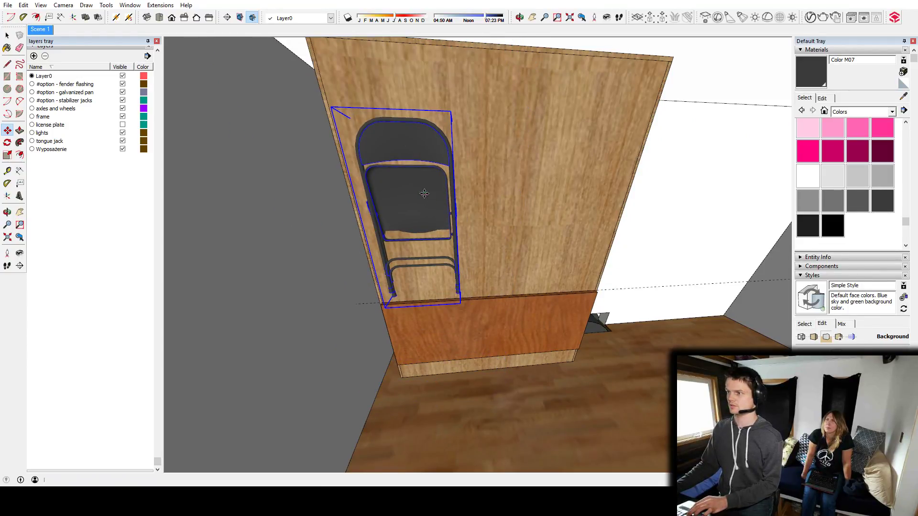
pyautogui.click(408, 187)
pyautogui.click(407, 176)
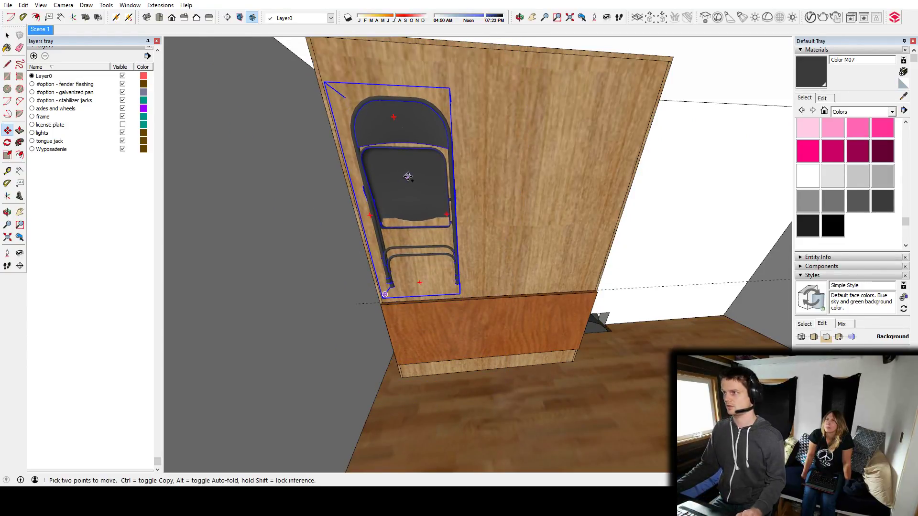
# Copy the folded chair twice along the bed cabinet's front to form a row of three hanging chairs.
pyautogui.press('ctrl')
pyautogui.click(408, 176)
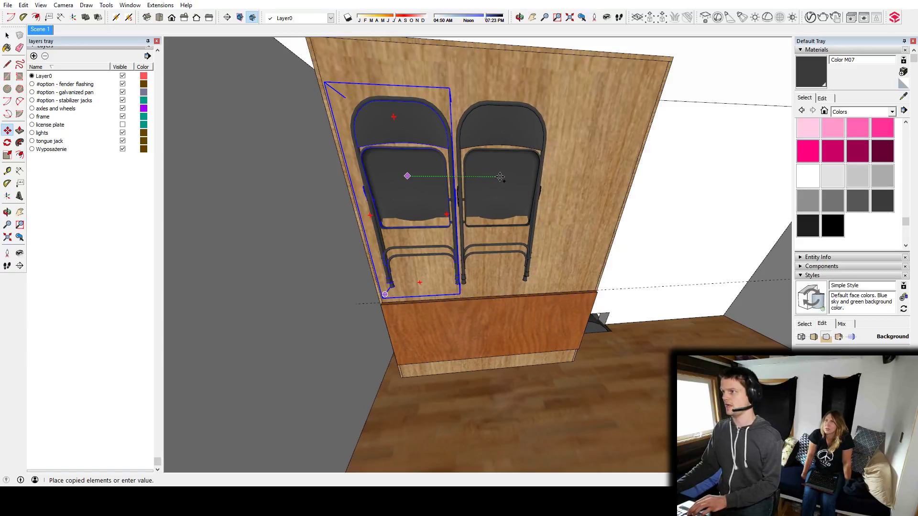
pyautogui.click(492, 177)
pyautogui.press('ctrl')
pyautogui.click(492, 178)
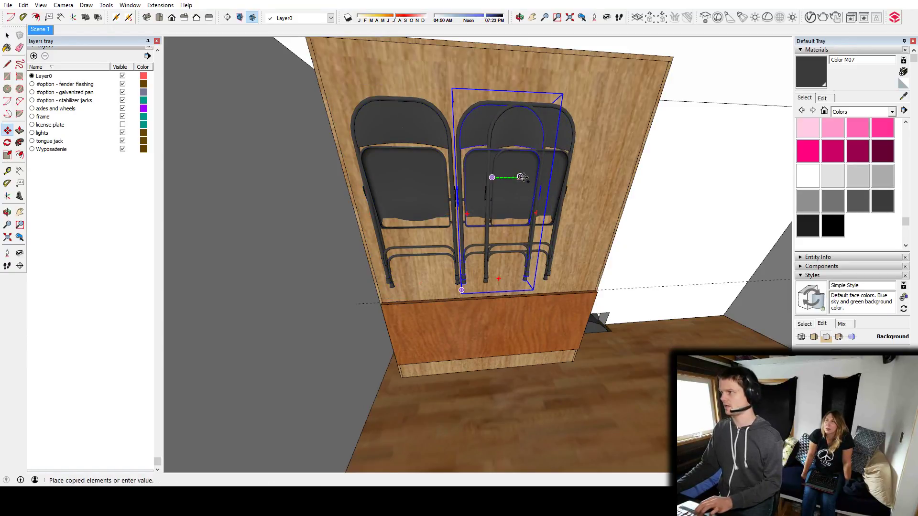
pyautogui.click(583, 174)
pyautogui.moveTo(584, 174); pyautogui.dragTo(431, 213, button='middle')
pyautogui.press('space')
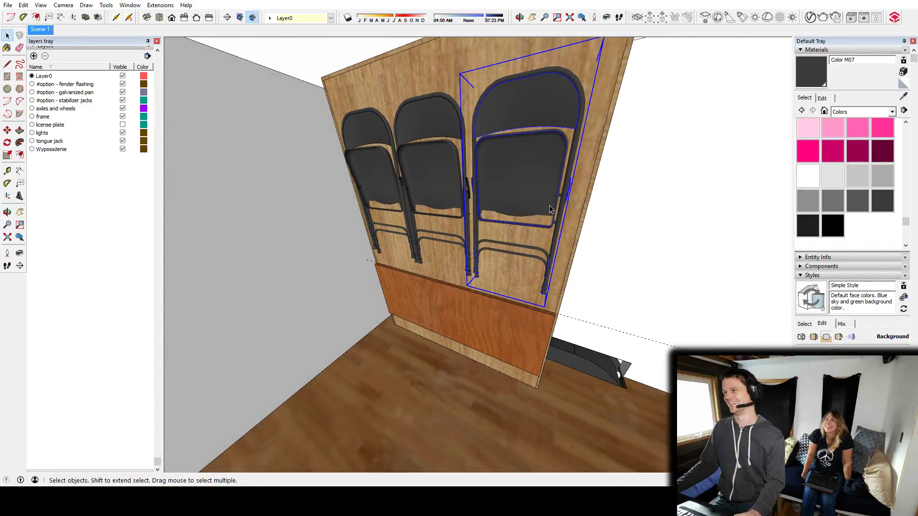
# Rotate the cherry panel about its top edge until it folds out horizontally as a tabletop.
pyautogui.moveTo(546, 178); pyautogui.dragTo(326, 243, button='middle')
pyautogui.click(478, 297)
pyautogui.press('q')
pyautogui.scroll(4, 428, 246)
pyautogui.scroll(-5, 514, 227)
pyautogui.keyDown('shift'); pyautogui.moveTo(632, 241); pyautogui.dragTo(458, 229, button='middle'); pyautogui.keyUp('shift')
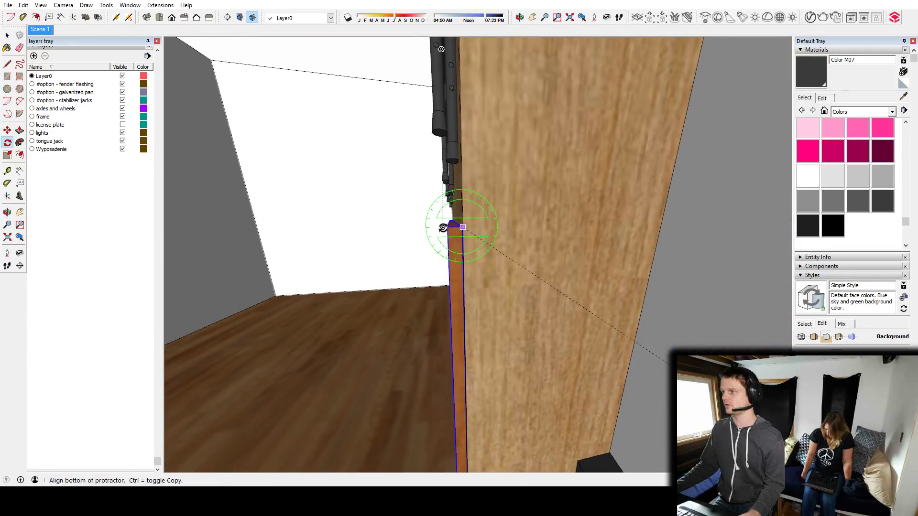
pyautogui.click(449, 225)
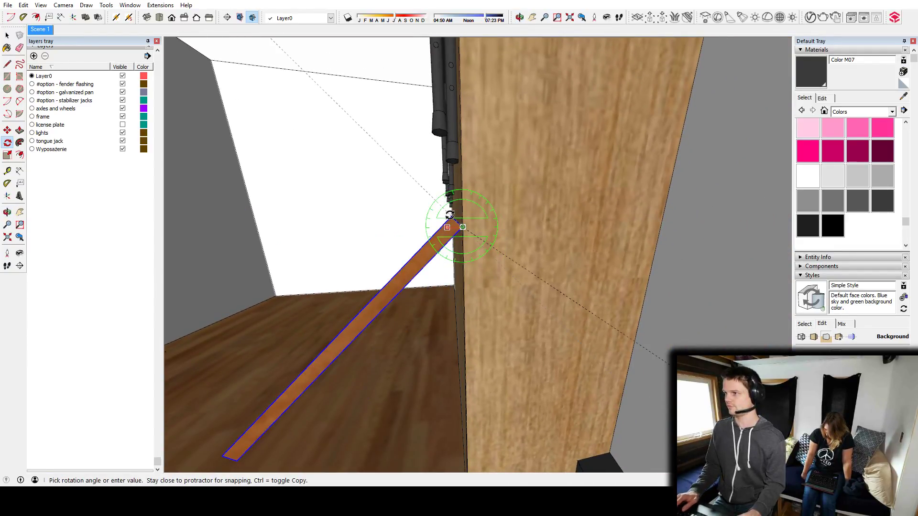
pyautogui.click(459, 211)
pyautogui.moveTo(451, 211); pyautogui.dragTo(567, 237, button='middle')
pyautogui.scroll(-5, 553, 201)
pyautogui.press('space')
pyautogui.moveTo(551, 200); pyautogui.dragTo(484, 326, button='middle')
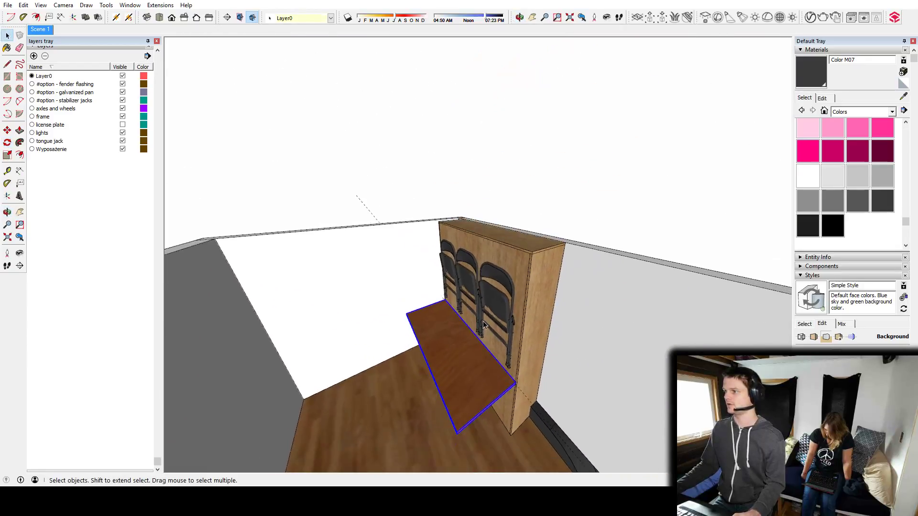
# Move the open chair from the ground outside up toward the trailer, gripping it by a leg's foot.
pyautogui.scroll(-6, 483, 321)
pyautogui.moveTo(417, 439); pyautogui.dragTo(392, 393, button='middle')
pyautogui.click(377, 382)
pyautogui.scroll(7, 372, 376)
pyautogui.press('m')
pyautogui.moveTo(338, 371); pyautogui.dragTo(416, 196, button='middle')
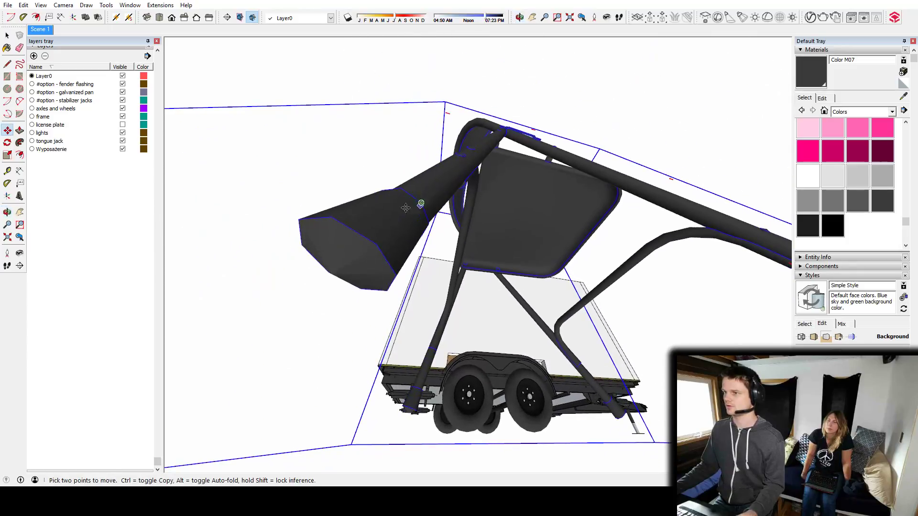
pyautogui.scroll(-2, 358, 262)
pyautogui.moveTo(336, 268); pyautogui.dragTo(427, 407, button='middle')
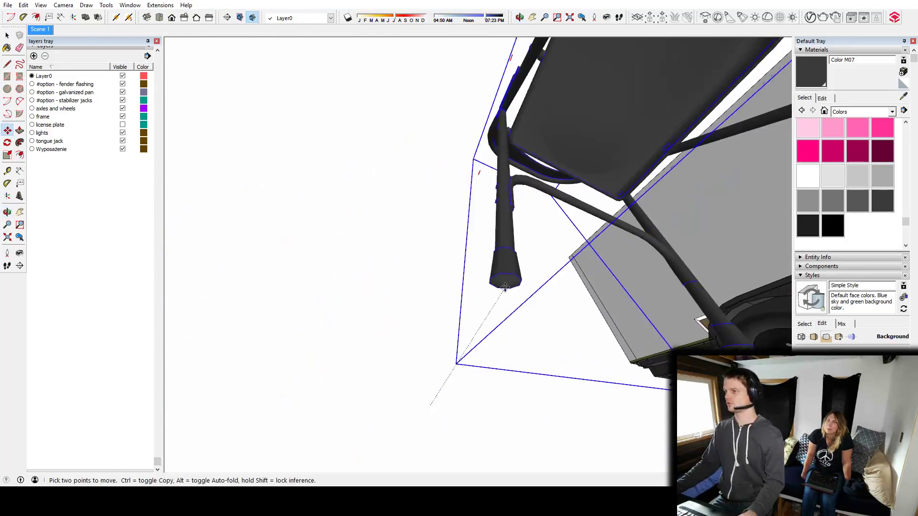
pyautogui.scroll(-5, 574, 119)
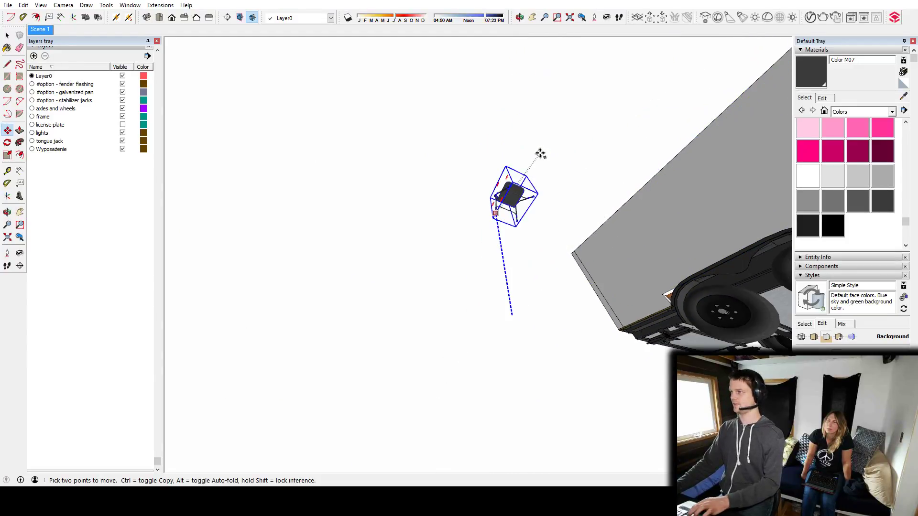
pyautogui.moveTo(512, 119); pyautogui.dragTo(458, 364, button='middle')
pyautogui.scroll(4, 427, 320)
pyautogui.scroll(6, 426, 320)
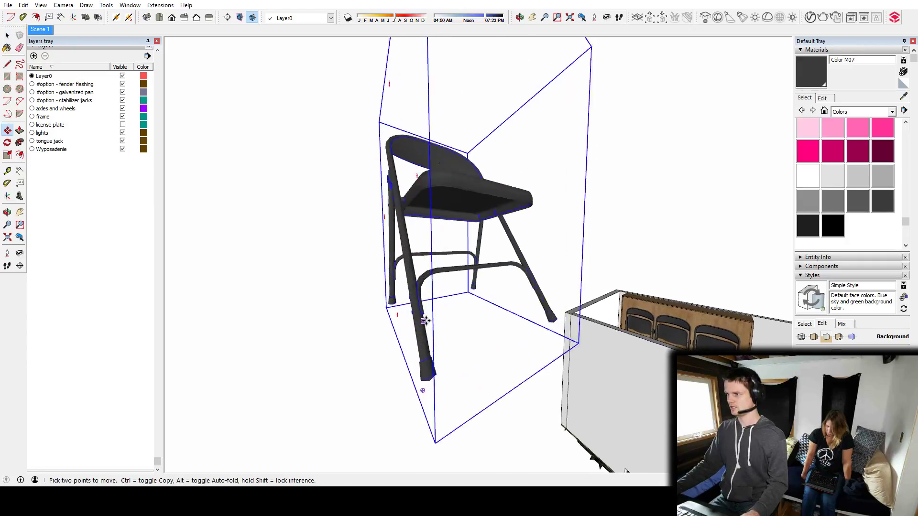
pyautogui.moveTo(425, 325); pyautogui.dragTo(362, 311, button='middle')
pyautogui.click(366, 309)
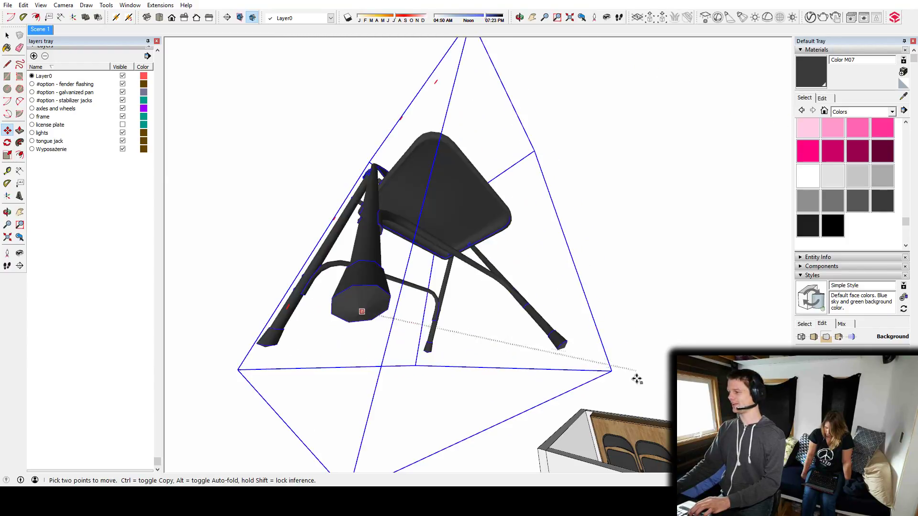
pyautogui.moveTo(652, 431); pyautogui.dragTo(529, 359, button='middle')
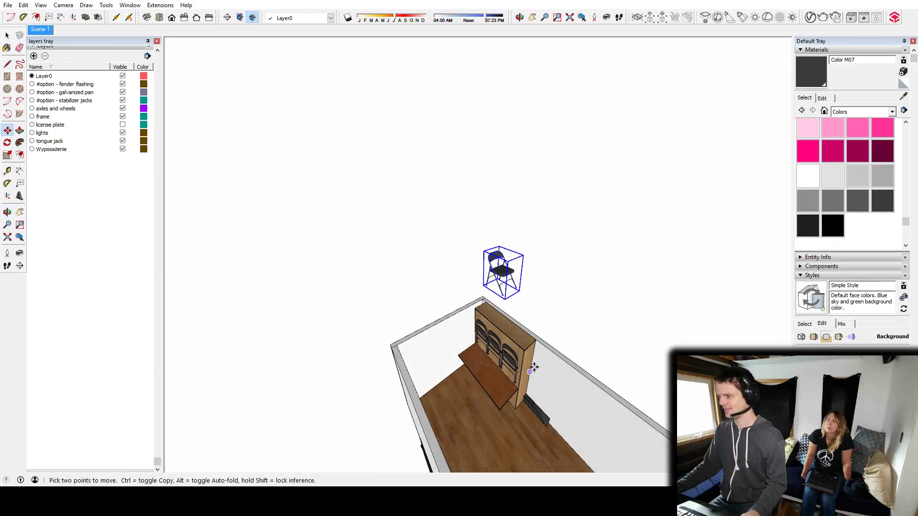
# Set the open chair down on the trailer floor in front of the folded-out cherry tabletop.
pyautogui.scroll(5, 454, 321)
pyautogui.moveTo(452, 316); pyautogui.dragTo(432, 249, button='middle')
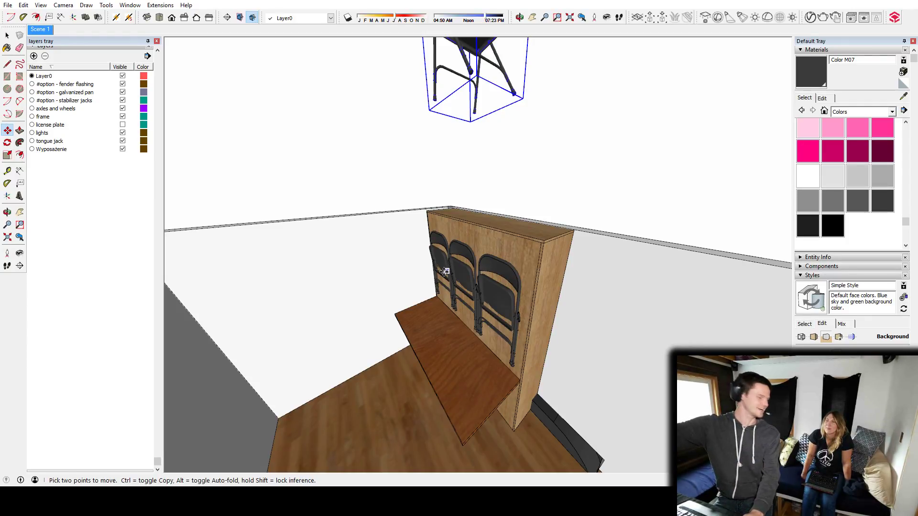
pyautogui.moveTo(464, 384); pyautogui.dragTo(416, 344, button='middle')
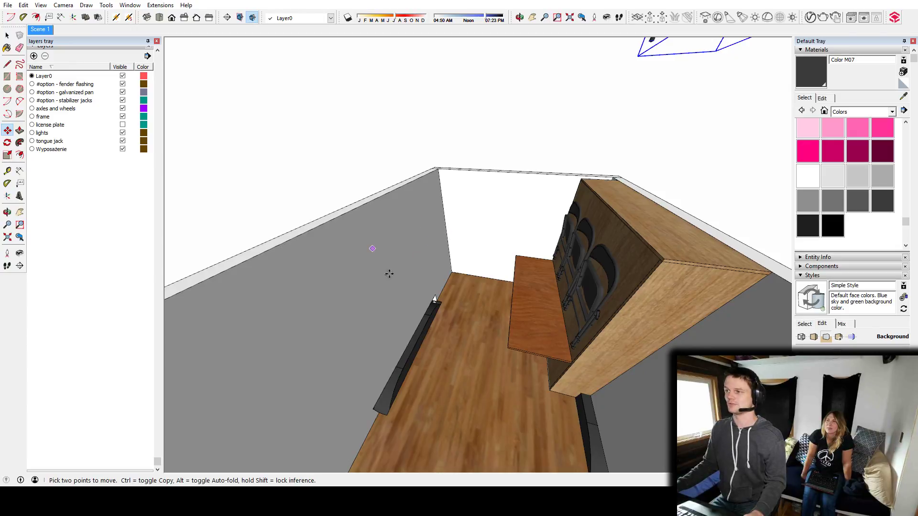
pyautogui.moveTo(428, 253); pyautogui.dragTo(344, 258, button='middle')
pyautogui.moveTo(401, 267); pyautogui.dragTo(584, 288, button='middle')
pyautogui.press('space')
pyautogui.press('m')
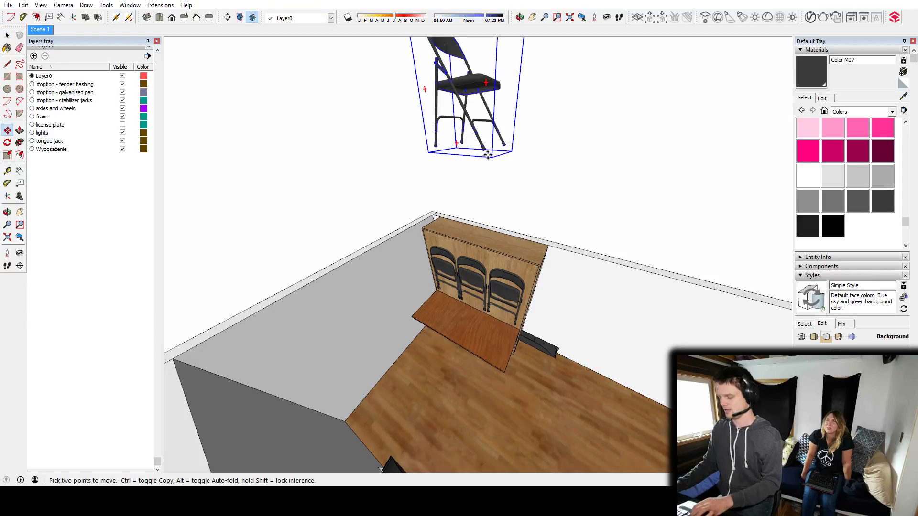
pyautogui.click(487, 154)
pyautogui.moveTo(524, 386); pyautogui.dragTo(463, 401, button='middle')
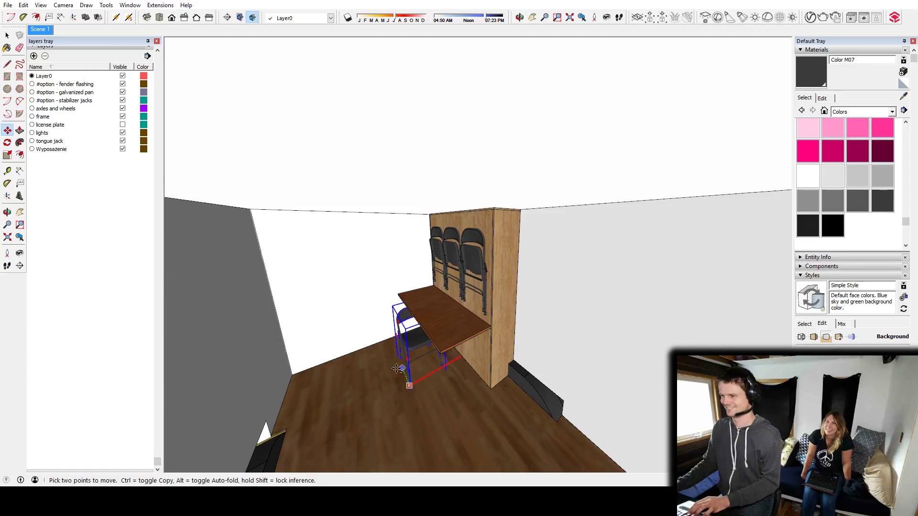
pyautogui.click(362, 376)
pyautogui.moveTo(370, 380); pyautogui.dragTo(599, 446, button='middle')
# Rotate the open chair horizontally so its seat faces the cherry tabletop.
pyautogui.scroll(3, 468, 404)
pyautogui.press('q')
pyautogui.click(470, 394)
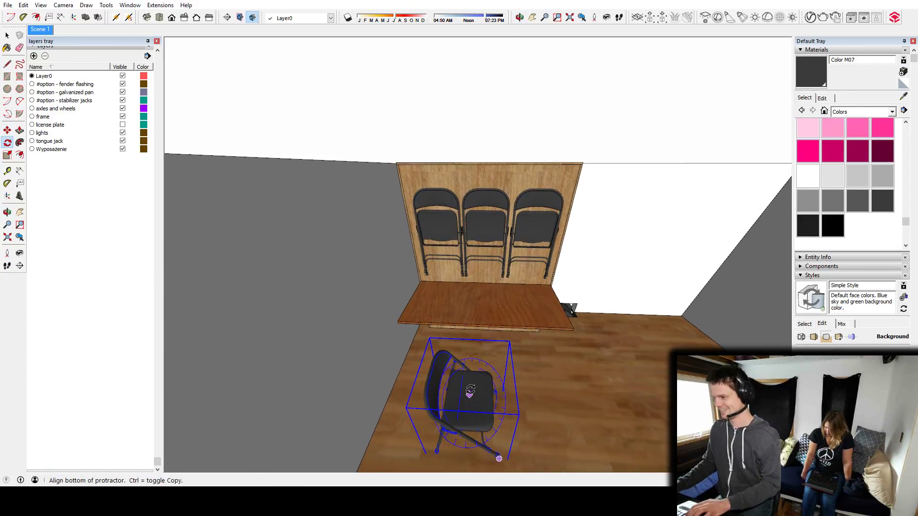
pyautogui.click(470, 384)
pyautogui.click(416, 377)
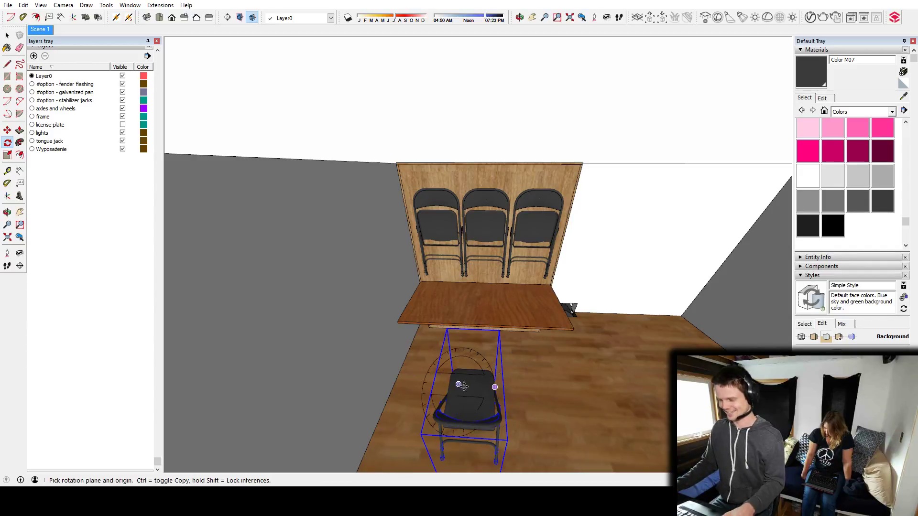
# Move the open chair up to the cherry tabletop's edge, near the side wall.
pyautogui.press('m')
pyautogui.click(471, 393)
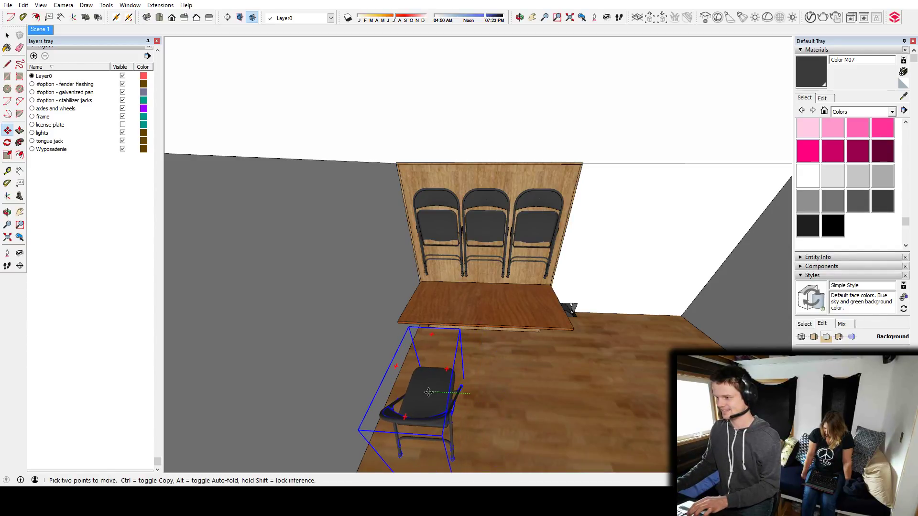
pyautogui.click(441, 348)
pyautogui.moveTo(441, 349); pyautogui.dragTo(418, 338, button='middle')
# Copy the open chair sideways along the cherry tabletop so two chairs stand side by side.
pyautogui.press('ctrl')
pyautogui.click(422, 343)
pyautogui.click(497, 360)
pyautogui.press('space')
pyautogui.moveTo(577, 372); pyautogui.dragTo(478, 279, button='middle')
pyautogui.click(433, 370)
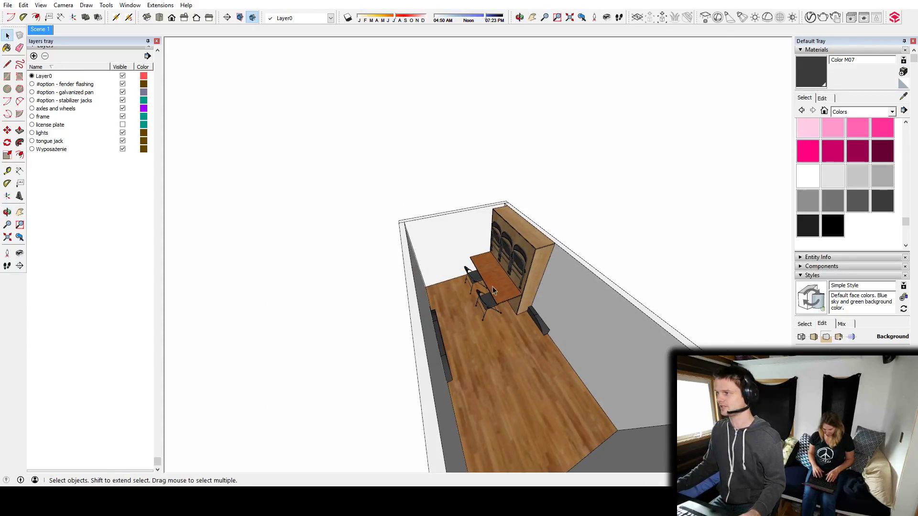
# Draw a door rectangle on the outside of the trailer's long side wall, rising from the floor line between the wheels and the tongue end.
pyautogui.moveTo(532, 353); pyautogui.dragTo(525, 372, button='middle')
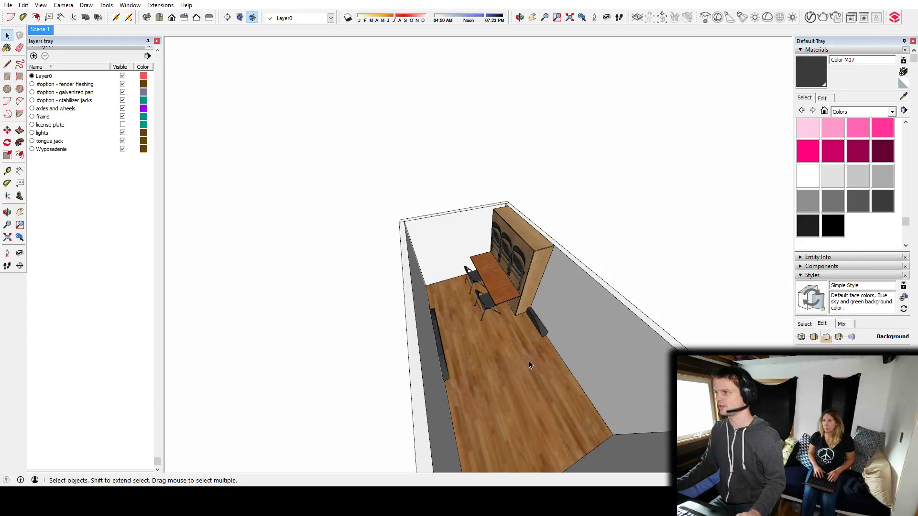
pyautogui.scroll(6, 476, 231)
pyautogui.moveTo(469, 231)
pyautogui.mouseDown(button='middle')
pyautogui.moveTo(484, 253)
pyautogui.moveTo(494, 212)
pyautogui.moveTo(456, 244)
pyautogui.mouseUp(button='middle')
pyautogui.scroll(-10, 443, 274)
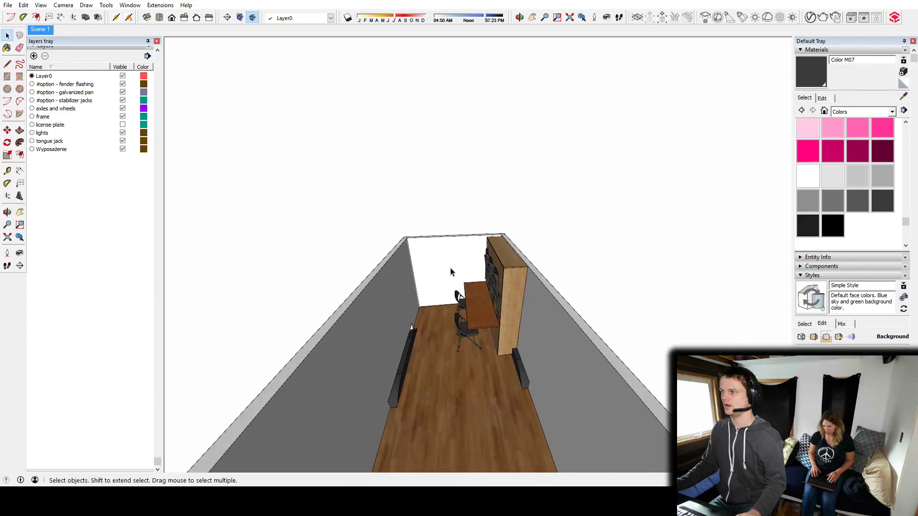
pyautogui.moveTo(457, 306); pyautogui.dragTo(454, 315, button='middle')
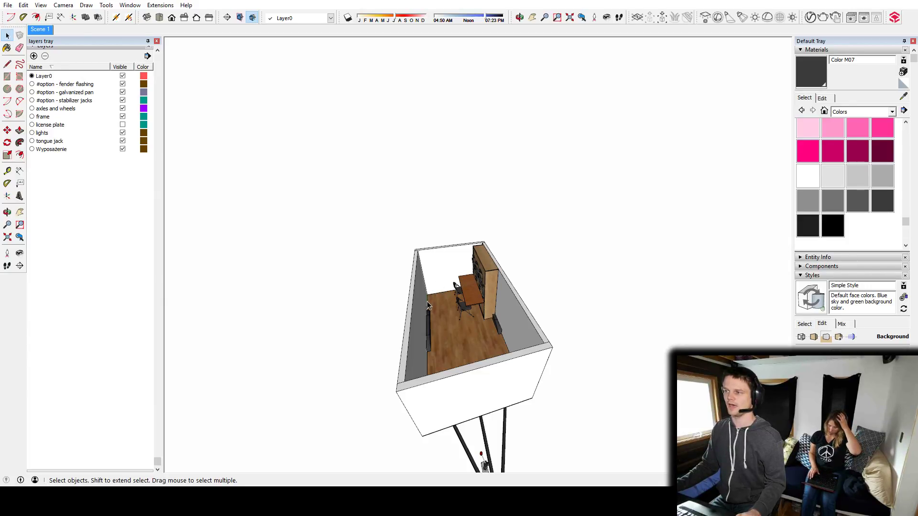
pyautogui.moveTo(428, 309); pyautogui.dragTo(467, 352, button='middle')
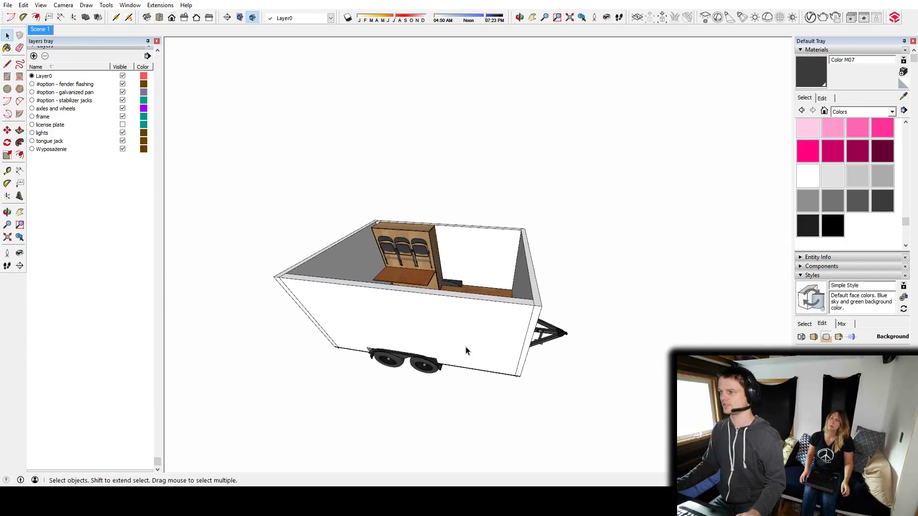
pyautogui.scroll(3, 468, 352)
pyautogui.moveTo(479, 278); pyautogui.dragTo(478, 342, button='middle')
pyautogui.press('r')
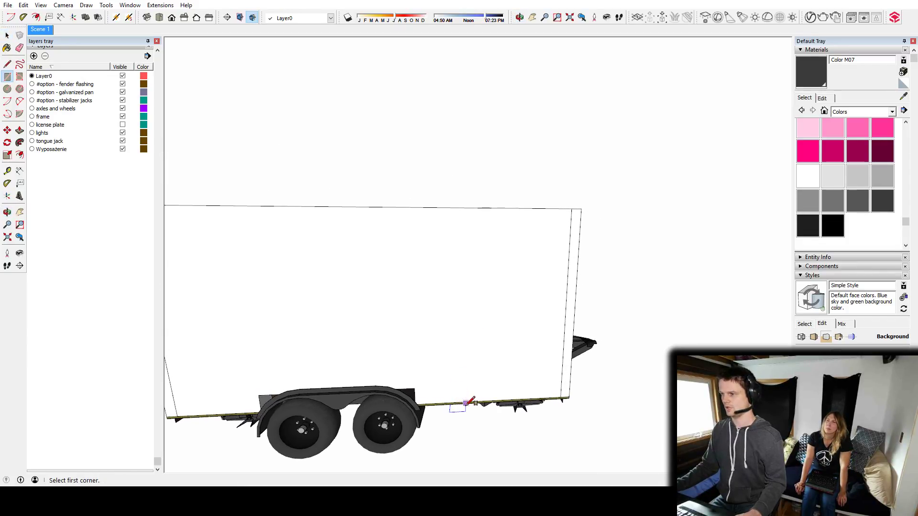
pyautogui.click(459, 402)
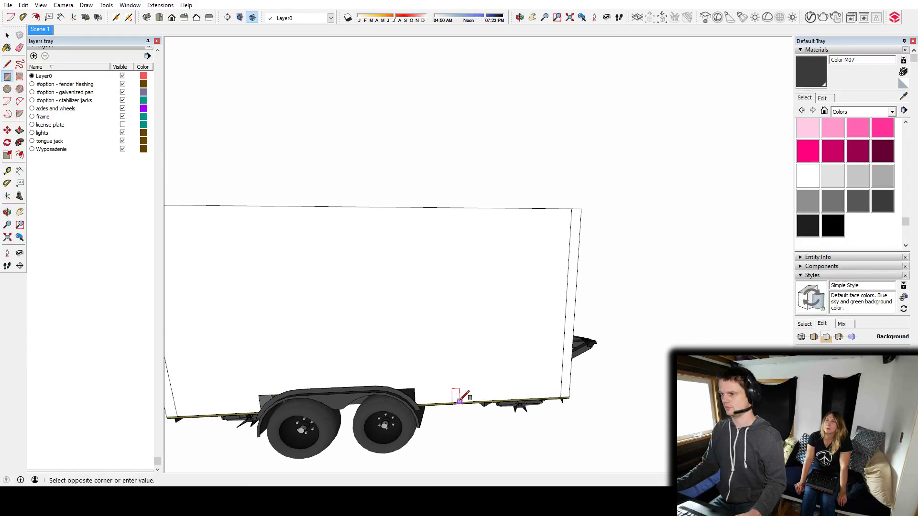
pyautogui.click(534, 246)
pyautogui.press('space')
# Draw a wide window rectangle on the outside of the rear end wall, beside the cherry table and cabinet.
pyautogui.moveTo(532, 256); pyautogui.dragTo(473, 306, button='middle')
pyautogui.scroll(3, 394, 265)
pyautogui.scroll(5, 477, 277)
pyautogui.scroll(-5, 477, 277)
pyautogui.scroll(5, 430, 263)
pyautogui.press('r')
pyautogui.click(405, 243)
pyautogui.click(498, 278)
pyautogui.press('space')
pyautogui.moveTo(434, 277); pyautogui.dragTo(192, 247, button='middle')
pyautogui.scroll(-5, 510, 311)
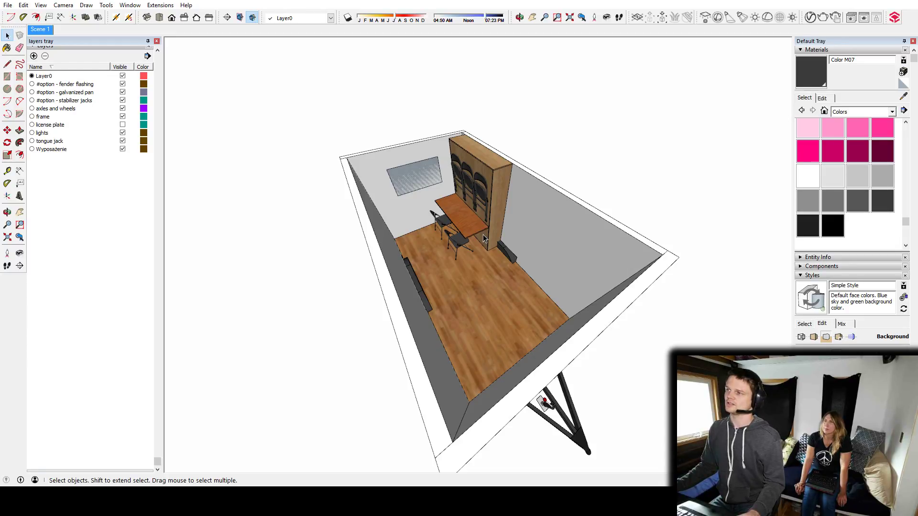
# Slide the door rectangle along the side wall until it sits right beside the wheel fender.
pyautogui.moveTo(472, 257); pyautogui.dragTo(577, 304, button='middle')
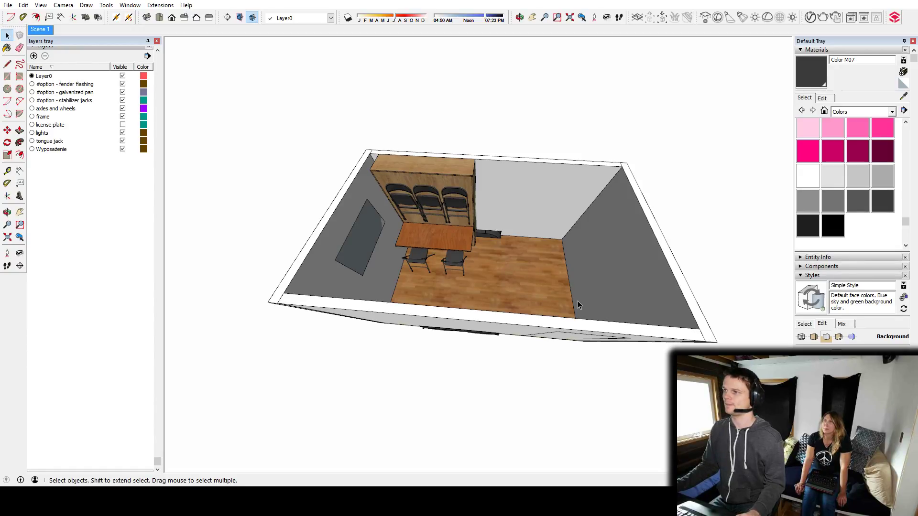
pyautogui.moveTo(571, 299); pyautogui.dragTo(540, 263, button='middle')
pyautogui.moveTo(491, 237); pyautogui.dragTo(469, 245, button='middle')
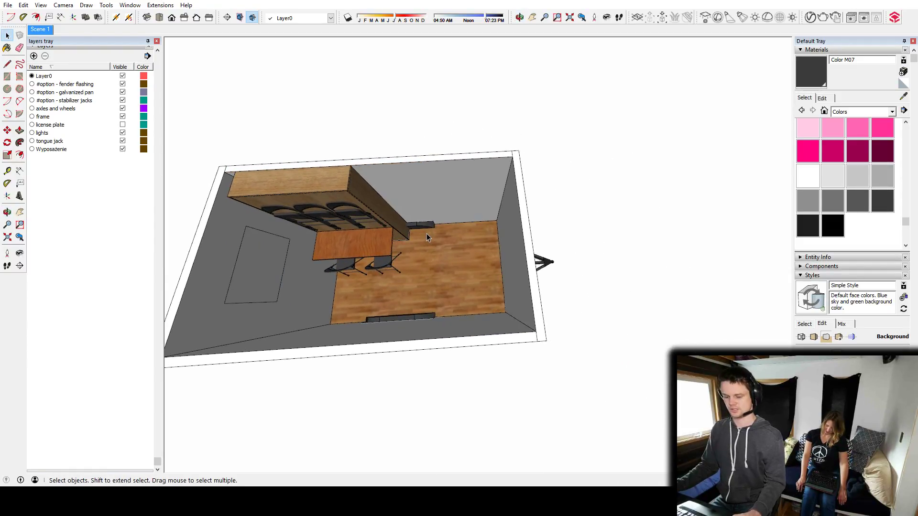
pyautogui.scroll(3, 427, 233)
pyautogui.scroll(-5, 430, 277)
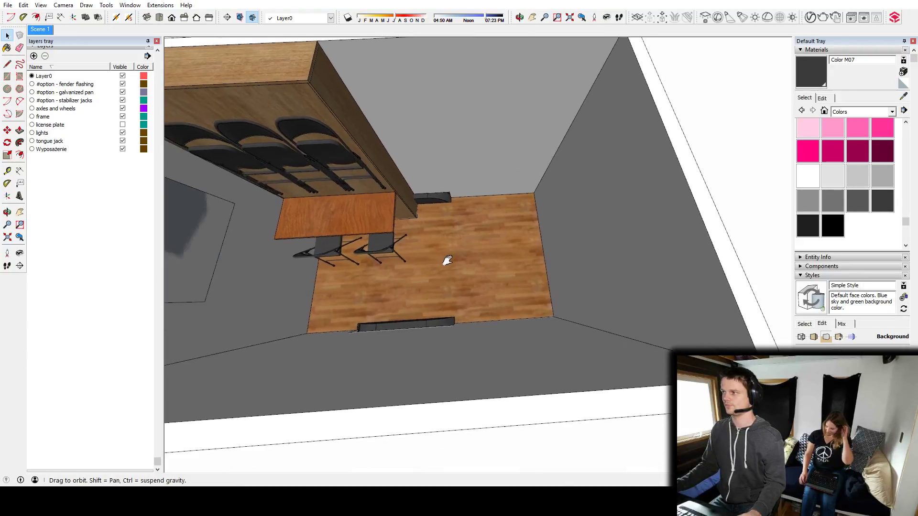
pyautogui.moveTo(443, 234); pyautogui.dragTo(447, 88, button='middle')
pyautogui.keyDown('shift'); pyautogui.moveTo(515, 212); pyautogui.dragTo(504, 252, button='middle'); pyautogui.keyUp('shift')
pyautogui.click(499, 257)
pyautogui.press('m')
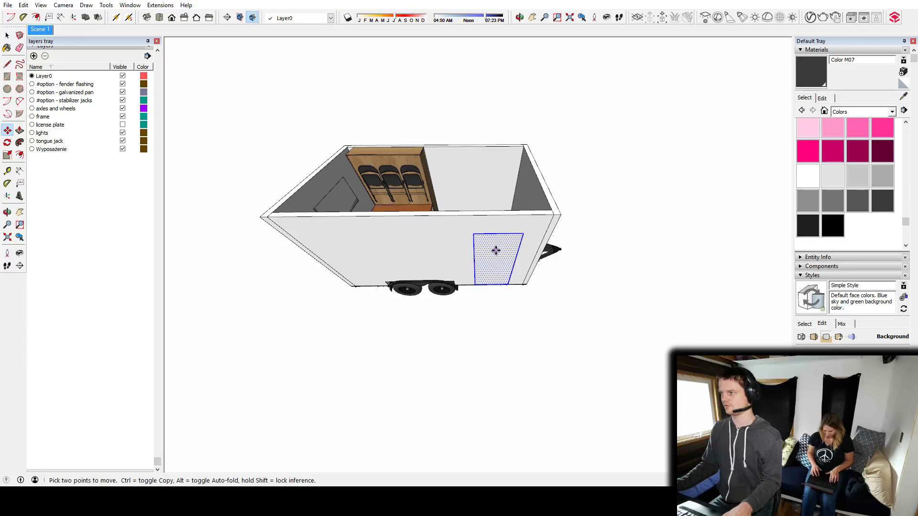
pyautogui.click(494, 249)
pyautogui.moveTo(478, 254); pyautogui.dragTo(186, 235, button='middle')
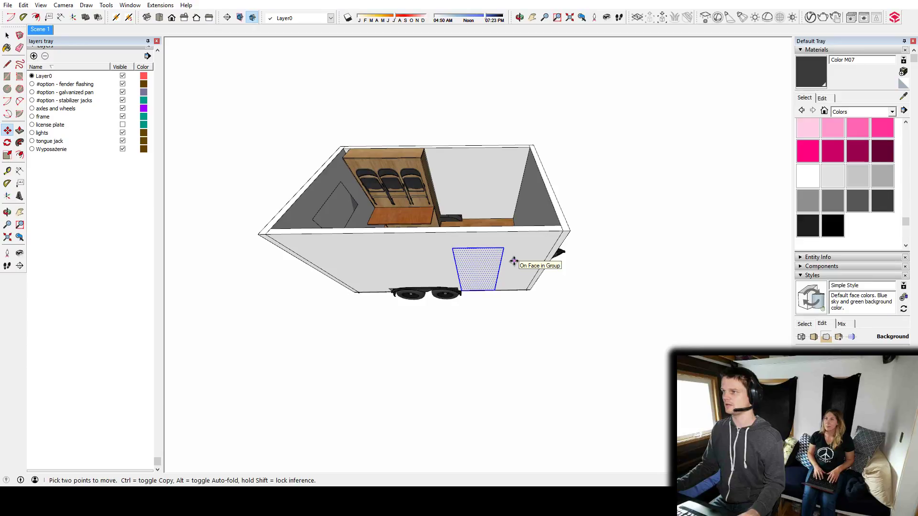
pyautogui.press('space')
# Move the door rectangle along the side wall to the corner at the tongue end.
pyautogui.moveTo(522, 227); pyautogui.dragTo(498, 359, button='middle')
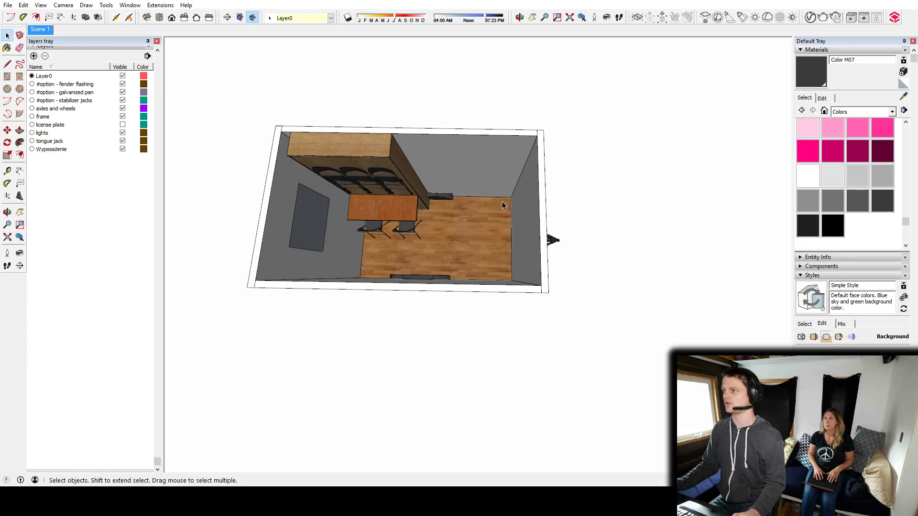
pyautogui.moveTo(515, 251); pyautogui.dragTo(531, 419, button='middle')
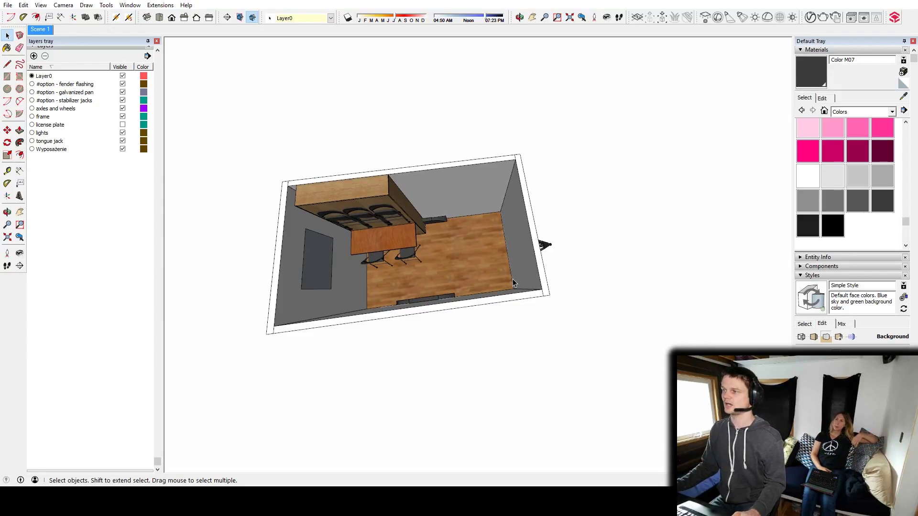
pyautogui.moveTo(500, 274); pyautogui.dragTo(529, 363, button='middle')
pyautogui.press('m')
pyautogui.click(475, 287)
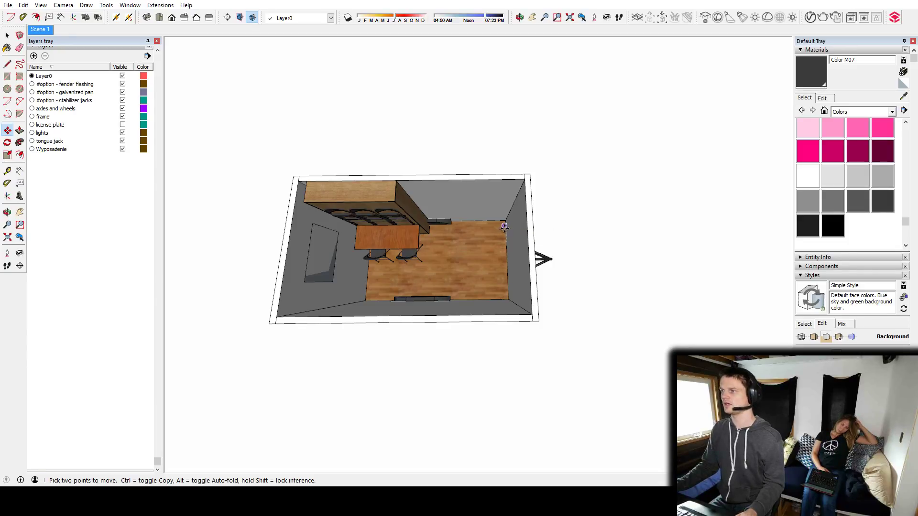
pyautogui.moveTo(505, 226); pyautogui.dragTo(475, 137, button='middle')
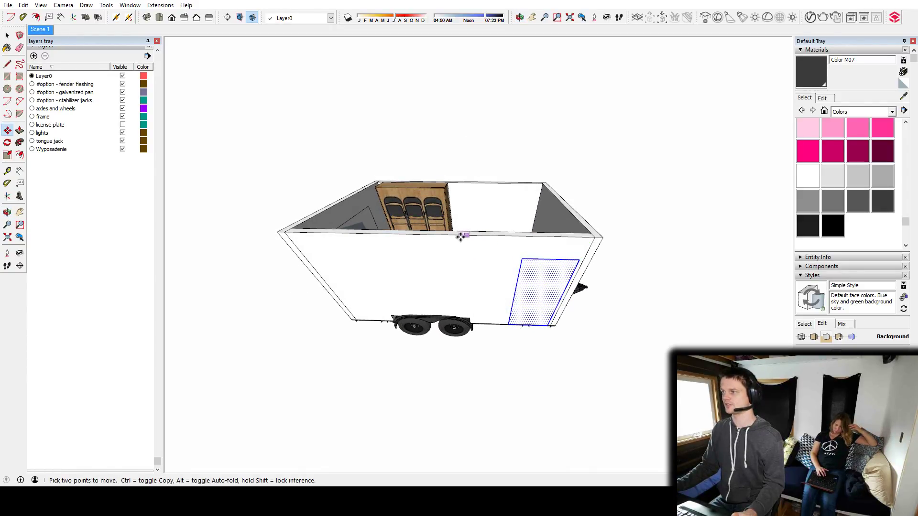
# Examine the interior floor space and table seating with the door at the tongue-end corner, from above and from outside.
pyautogui.moveTo(476, 242); pyautogui.dragTo(488, 301, button='middle')
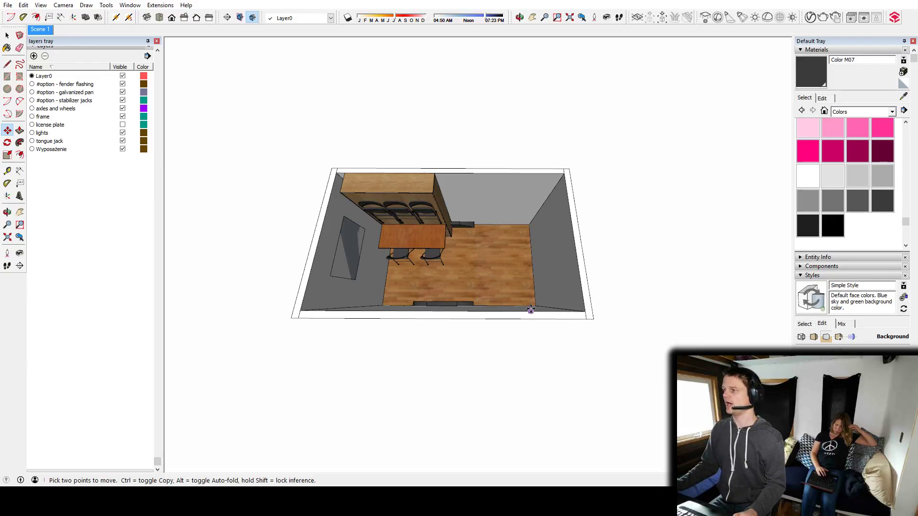
pyautogui.moveTo(532, 272); pyautogui.dragTo(507, 289, button='middle')
pyautogui.scroll(4, 508, 296)
pyautogui.scroll(1, 508, 296)
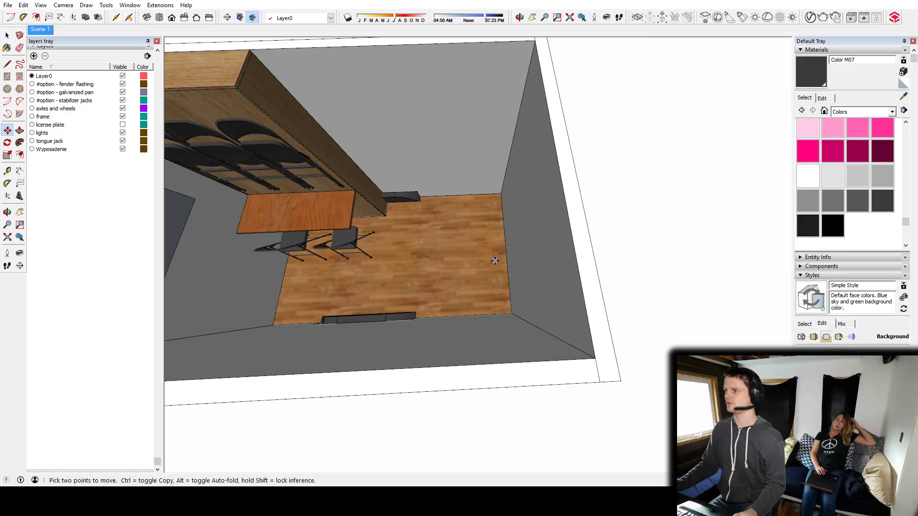
pyautogui.moveTo(487, 210); pyautogui.dragTo(558, 204, button='middle')
pyautogui.moveTo(503, 204); pyautogui.dragTo(507, 266, button='middle')
pyautogui.scroll(-4, 411, 217)
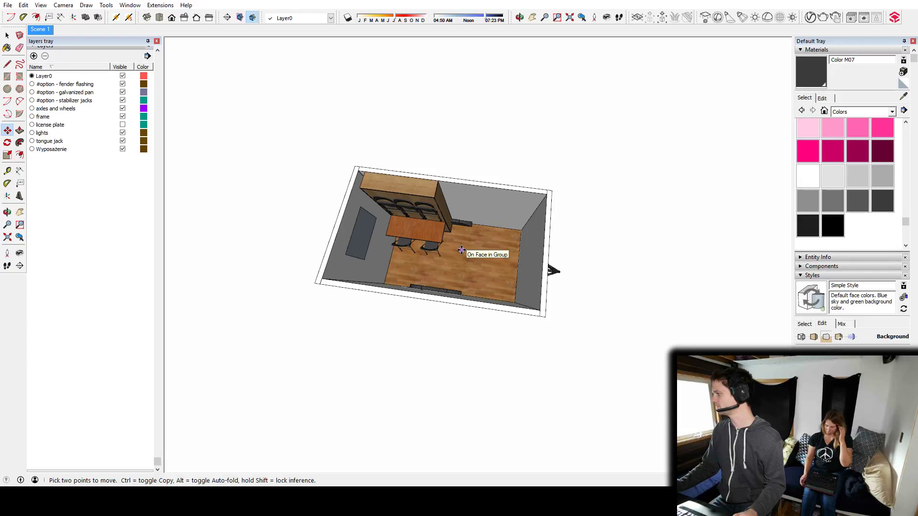
pyautogui.moveTo(470, 282); pyautogui.dragTo(392, 390, button='middle')
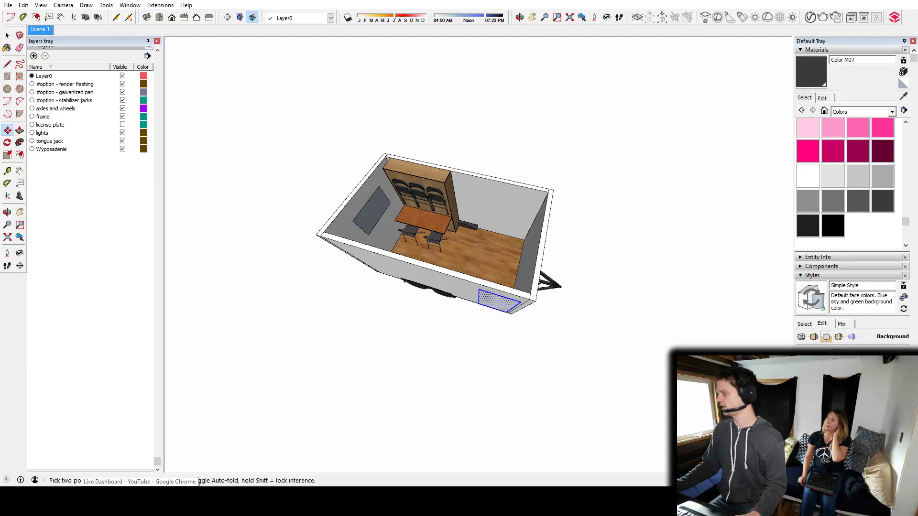
pyautogui.moveTo(439, 362); pyautogui.dragTo(497, 290, button='middle')
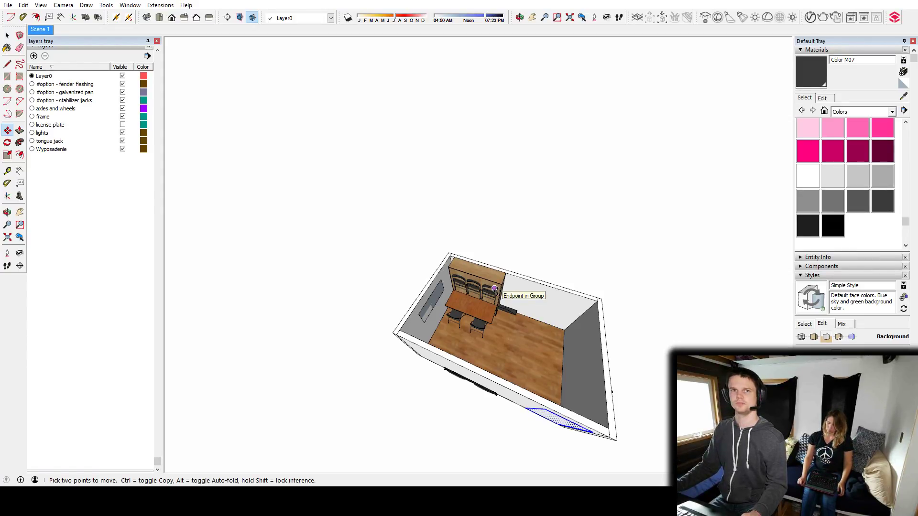
pyautogui.moveTo(580, 362); pyautogui.dragTo(558, 314, button='middle')
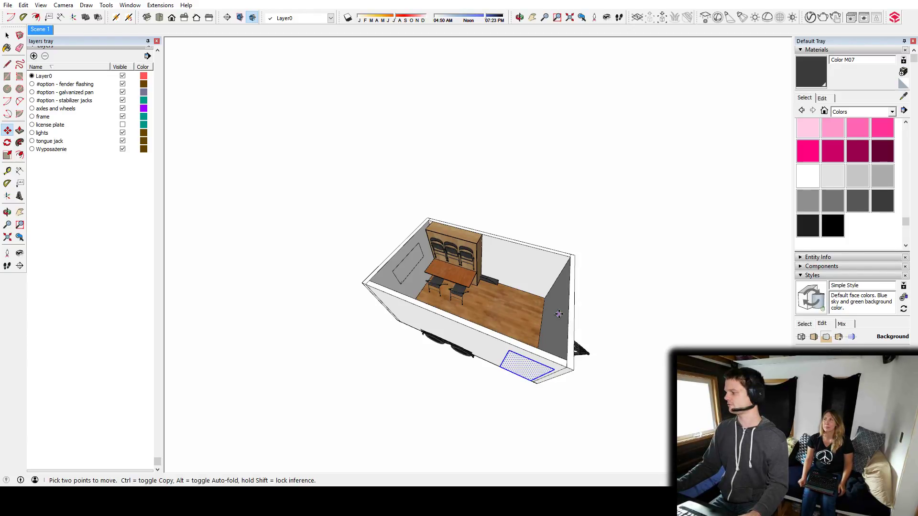
pyautogui.moveTo(532, 391); pyautogui.dragTo(549, 368, button='middle')
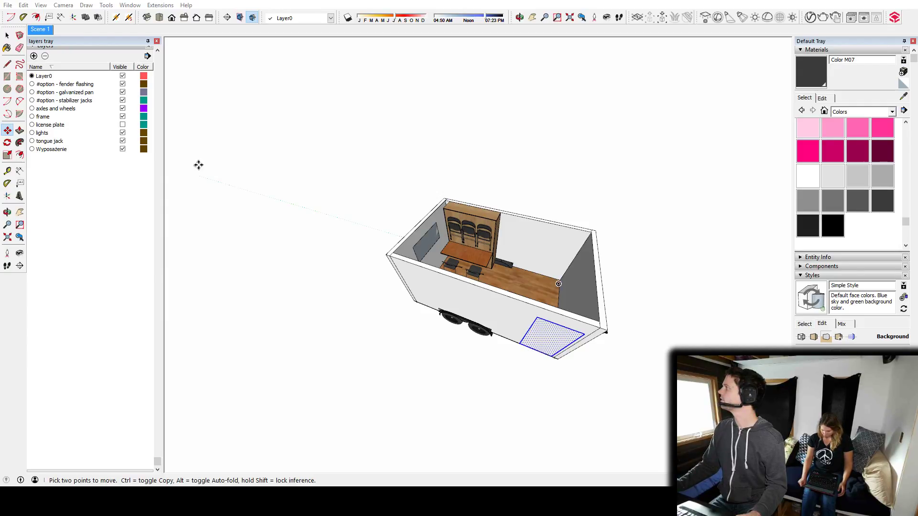
pyautogui.moveTo(379, 207); pyautogui.dragTo(317, 195, button='middle')
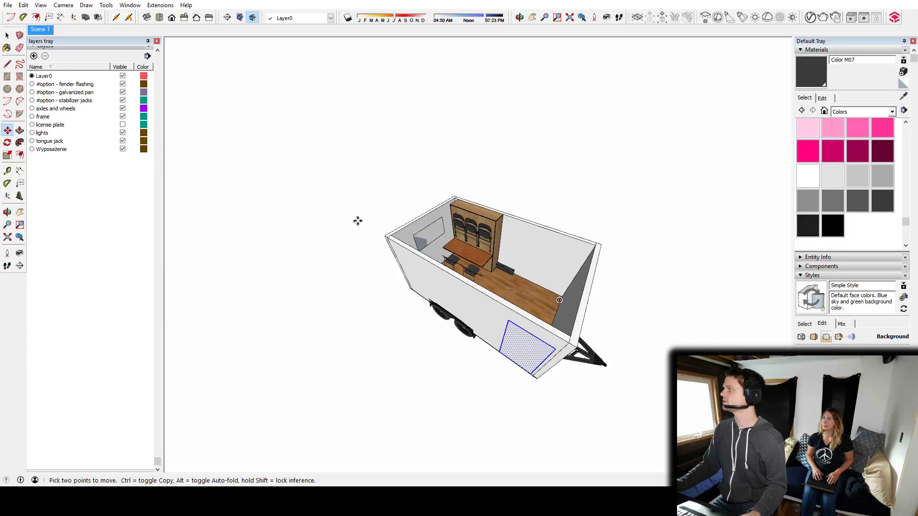
pyautogui.moveTo(533, 327); pyautogui.dragTo(528, 354, button='middle')
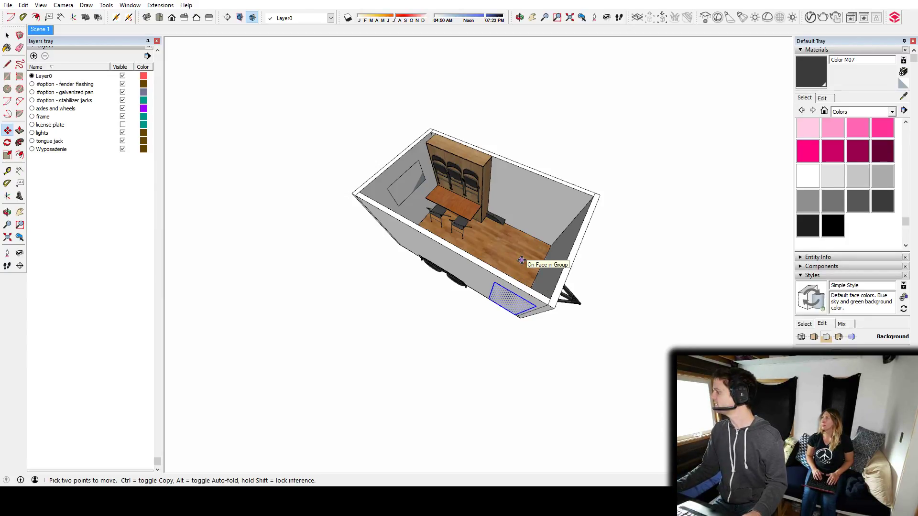
pyautogui.moveTo(480, 267); pyautogui.dragTo(487, 203, button='middle')
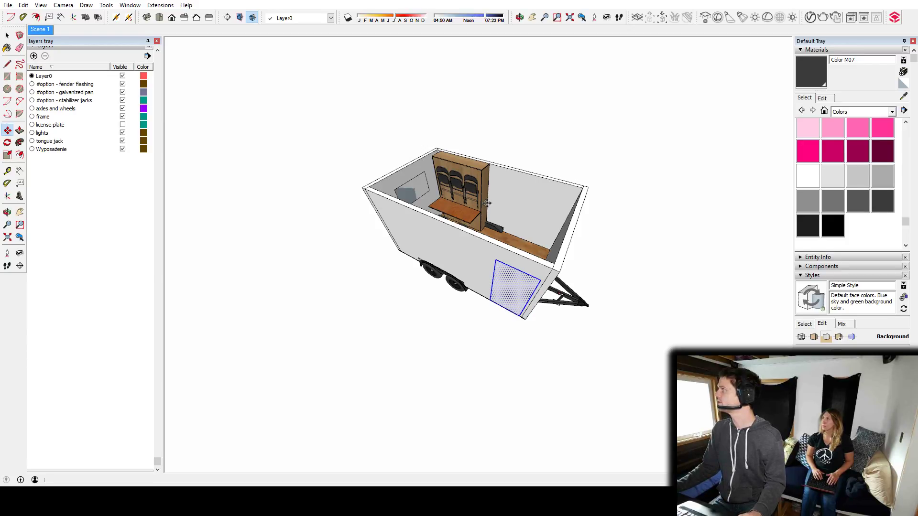
pyautogui.moveTo(484, 239)
pyautogui.mouseDown(button='middle')
pyautogui.moveTo(501, 320)
pyautogui.moveTo(530, 364)
pyautogui.moveTo(511, 296)
pyautogui.mouseUp(button='middle')
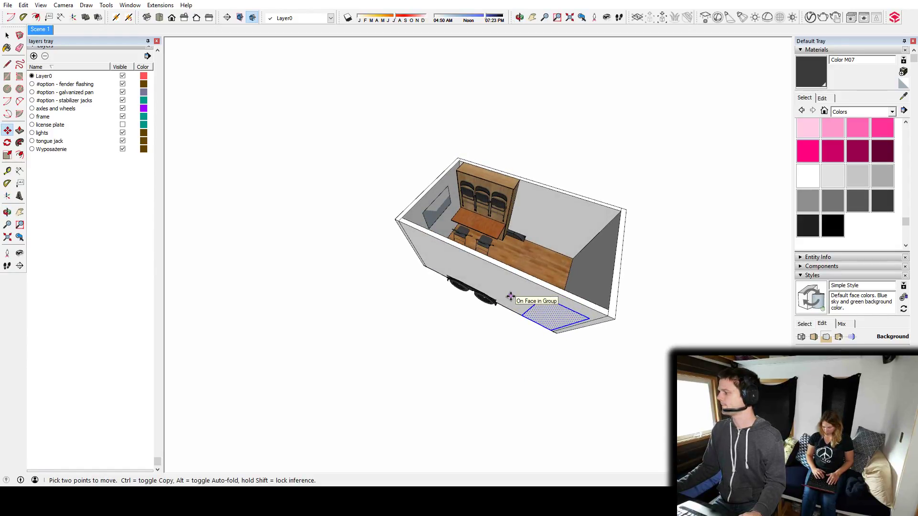
pyautogui.moveTo(559, 290); pyautogui.dragTo(543, 187, button='middle')
pyautogui.scroll(3, 487, 311)
pyautogui.moveTo(574, 303); pyautogui.dragTo(530, 235, button='middle')
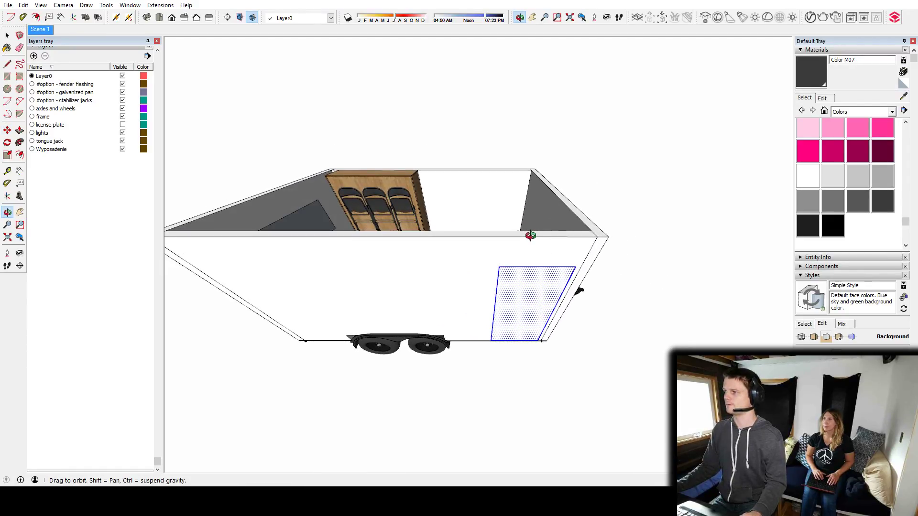
pyautogui.moveTo(539, 293); pyautogui.dragTo(477, 295)
pyautogui.press('Escape')
pyautogui.moveTo(485, 248); pyautogui.dragTo(457, 314, button='middle')
pyautogui.press('space')
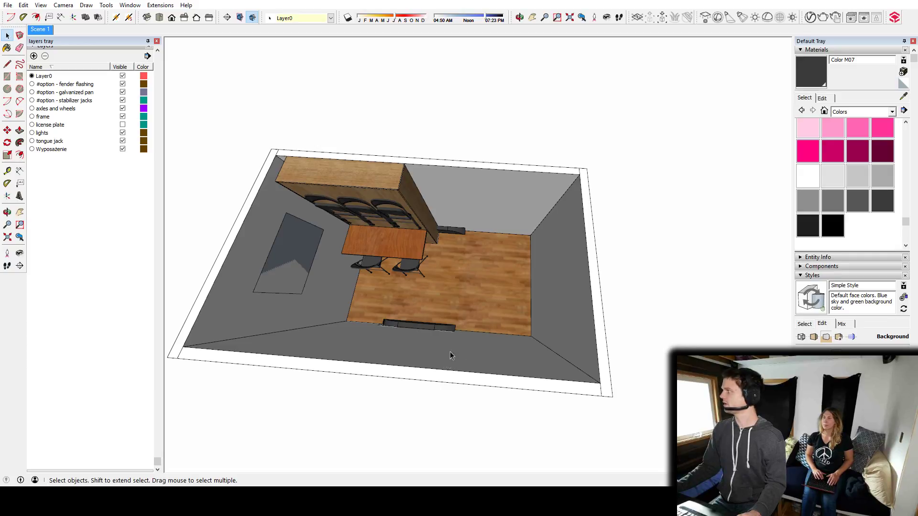
# Slide the door rectangle from the tongue-end corner back along the side wall to sit next to the wheel fender.
pyautogui.moveTo(508, 336); pyautogui.dragTo(479, 314, button='middle')
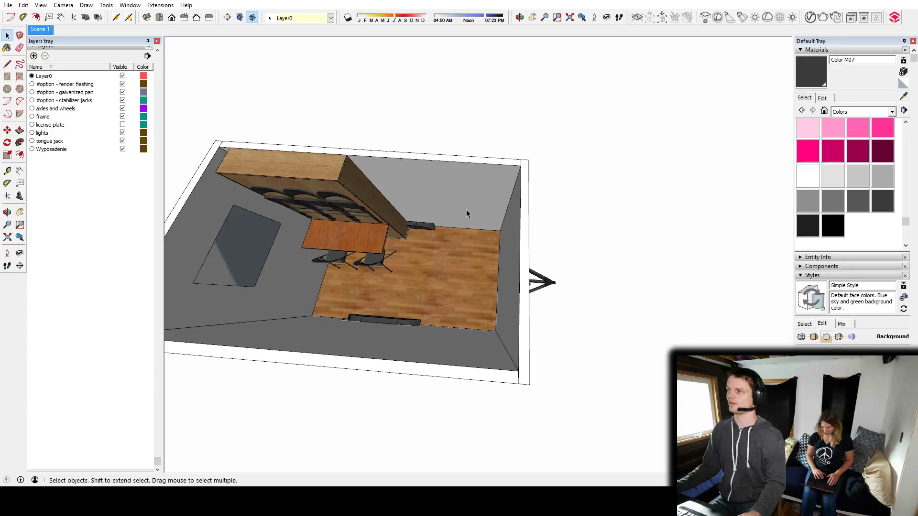
pyautogui.moveTo(449, 223); pyautogui.dragTo(526, 260, button='middle')
pyautogui.press('m')
pyautogui.moveTo(524, 265); pyautogui.dragTo(473, 268)
pyautogui.moveTo(491, 233); pyautogui.dragTo(499, 306, button='middle')
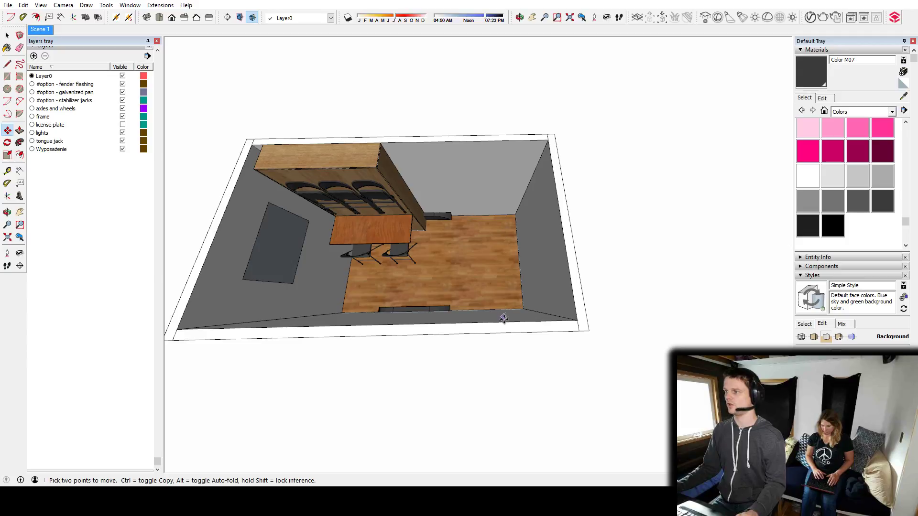
pyautogui.moveTo(507, 316)
pyautogui.mouseDown(button='middle')
pyautogui.moveTo(483, 285)
pyautogui.moveTo(492, 225)
pyautogui.moveTo(499, 301)
pyautogui.mouseUp(button='middle')
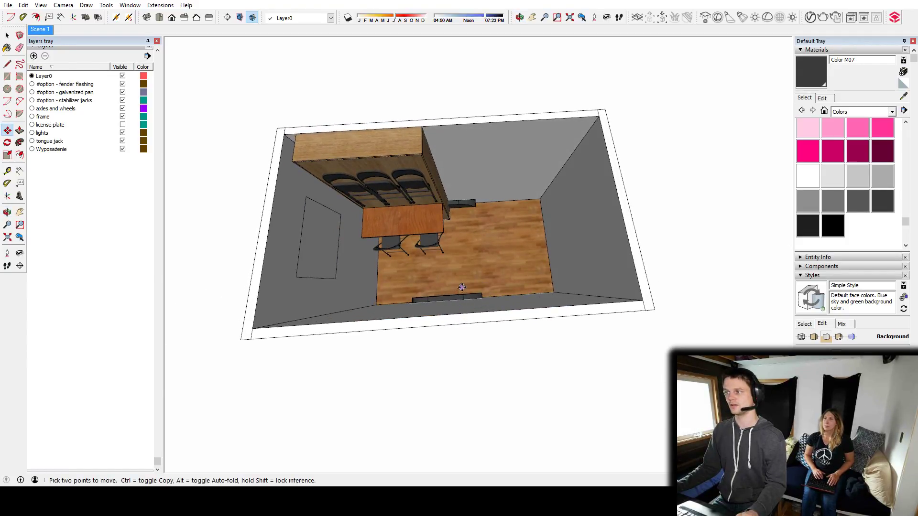
pyautogui.moveTo(559, 276); pyautogui.dragTo(491, 232, button='middle')
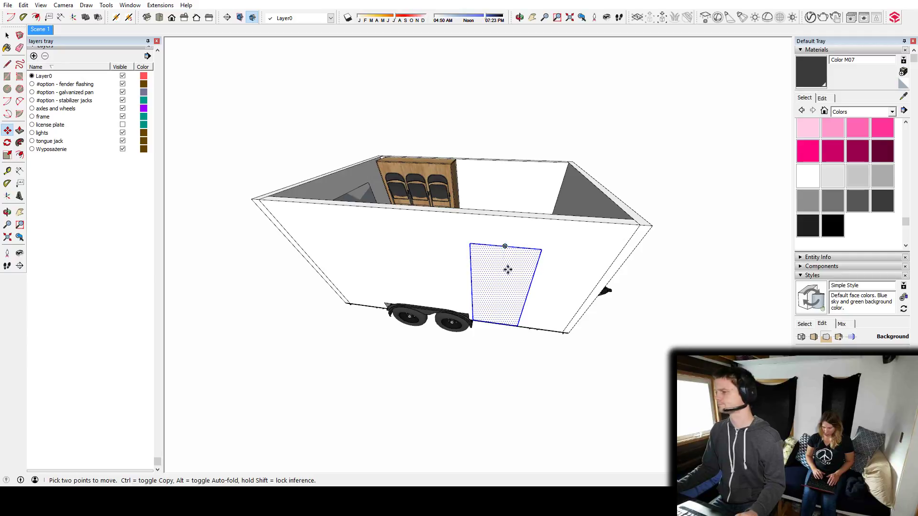
pyautogui.moveTo(532, 247); pyautogui.dragTo(531, 374, button='middle')
pyautogui.press('space')
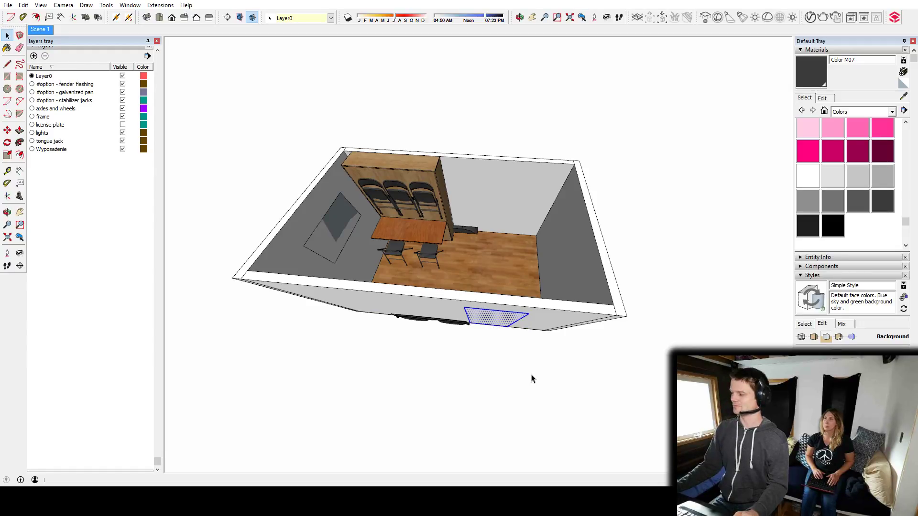
pyautogui.moveTo(523, 321)
pyautogui.mouseDown(button='middle')
pyautogui.moveTo(517, 210)
pyautogui.moveTo(521, 315)
pyautogui.mouseUp(button='middle')
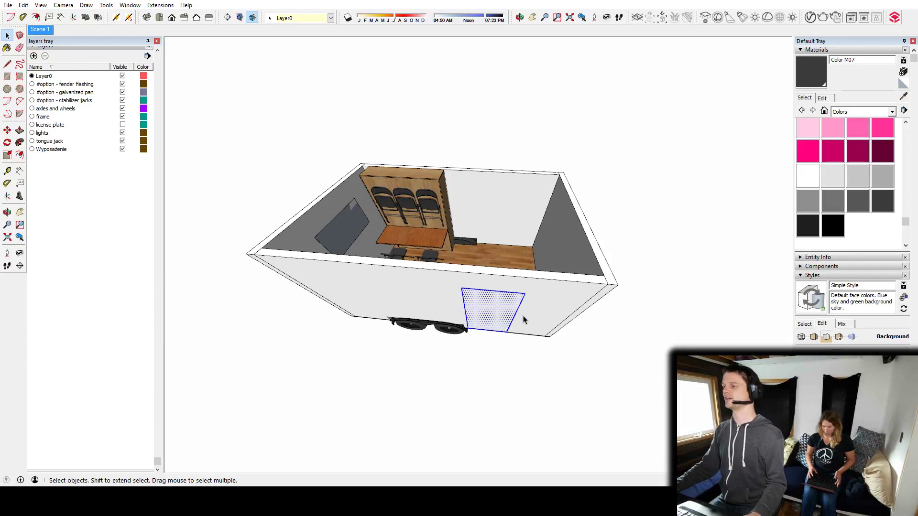
# Place a vertical guide on the side wall, offset a short distance from the wheel fender's door-side end.
pyautogui.moveTo(542, 314); pyautogui.dragTo(479, 257, button='middle')
pyautogui.scroll(5, 523, 237)
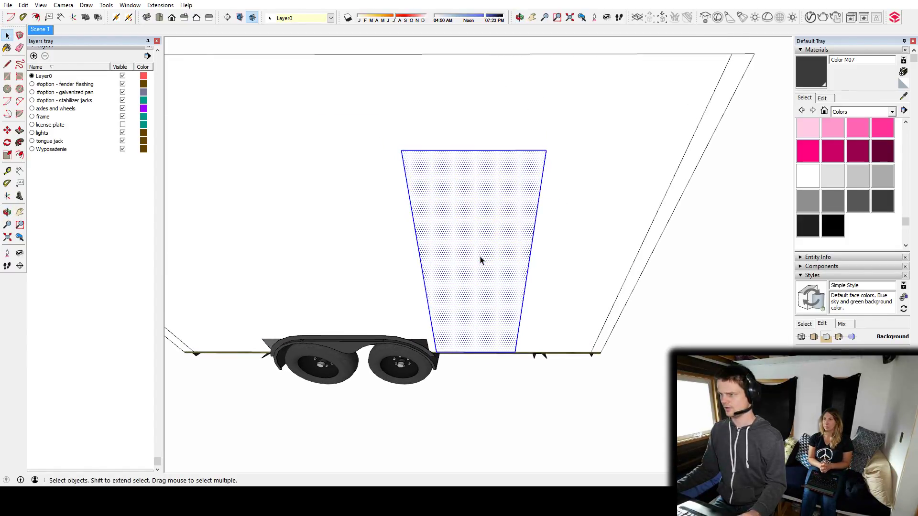
pyautogui.press('m')
pyautogui.scroll(5, 447, 306)
pyautogui.moveTo(446, 331)
pyautogui.mouseDown(button='middle')
pyautogui.moveTo(468, 278)
pyautogui.moveTo(445, 321)
pyautogui.mouseUp(button='middle')
pyautogui.press('t')
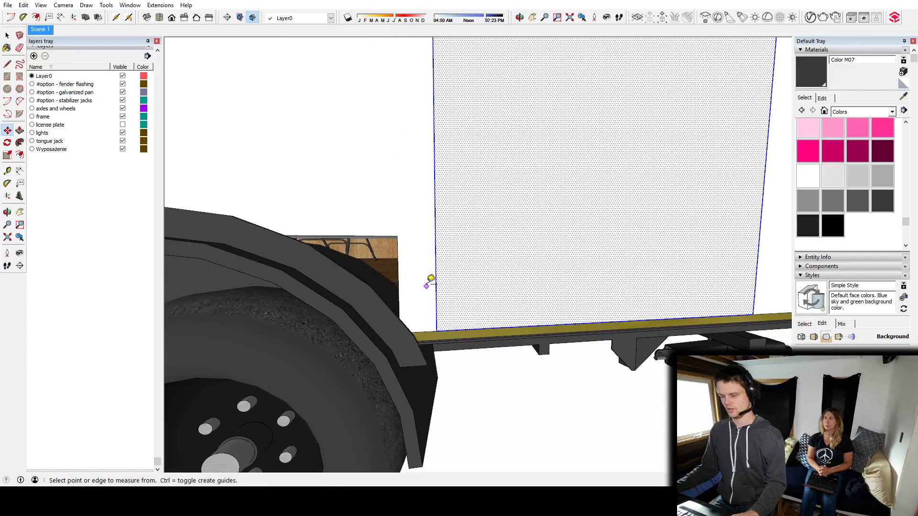
pyautogui.click(398, 269)
pyautogui.click(429, 268)
# Move the door rectangle along the side wall so its fender-side corner meets the vertical guide.
pyautogui.press('m')
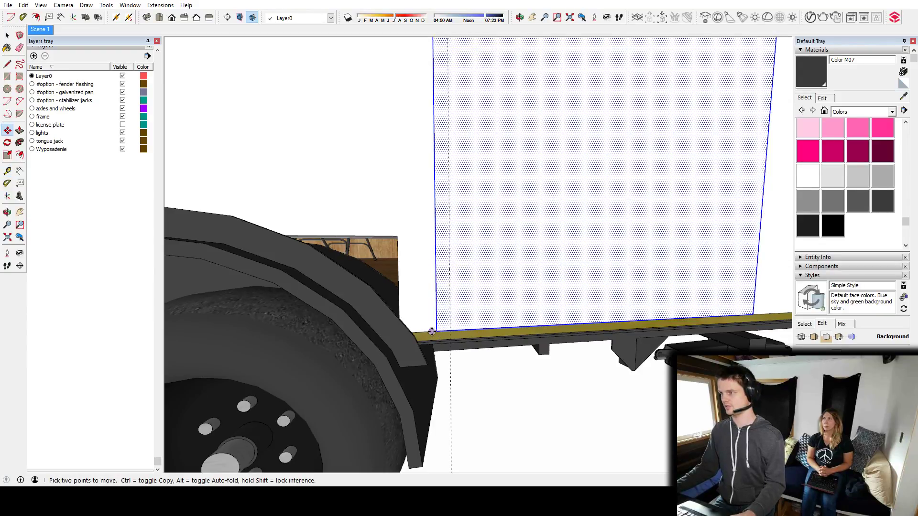
pyautogui.click(439, 330)
pyautogui.click(449, 331)
pyautogui.moveTo(549, 281); pyautogui.dragTo(457, 307, button='middle')
pyautogui.scroll(-6, 502, 285)
# Place a guide 30 inches from the door rectangle's fender-side edge and scale the door's width to that guide.
pyautogui.press('t')
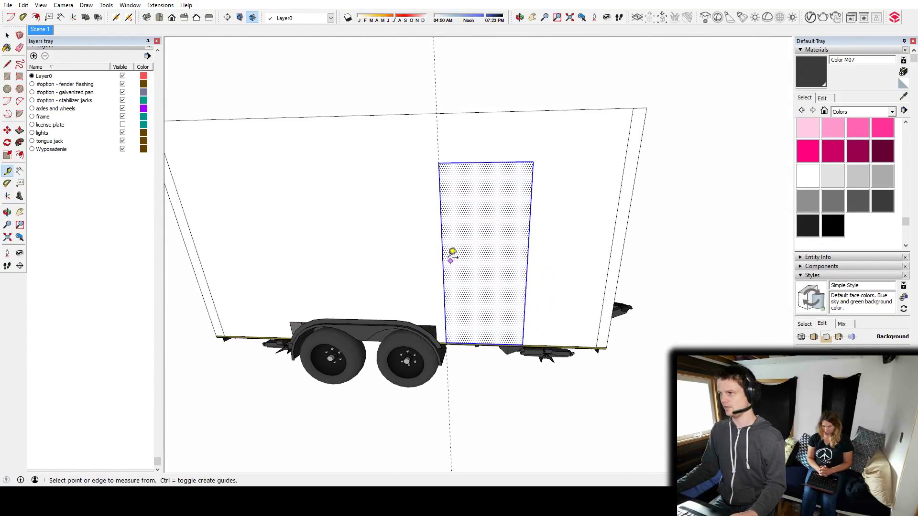
pyautogui.click(442, 254)
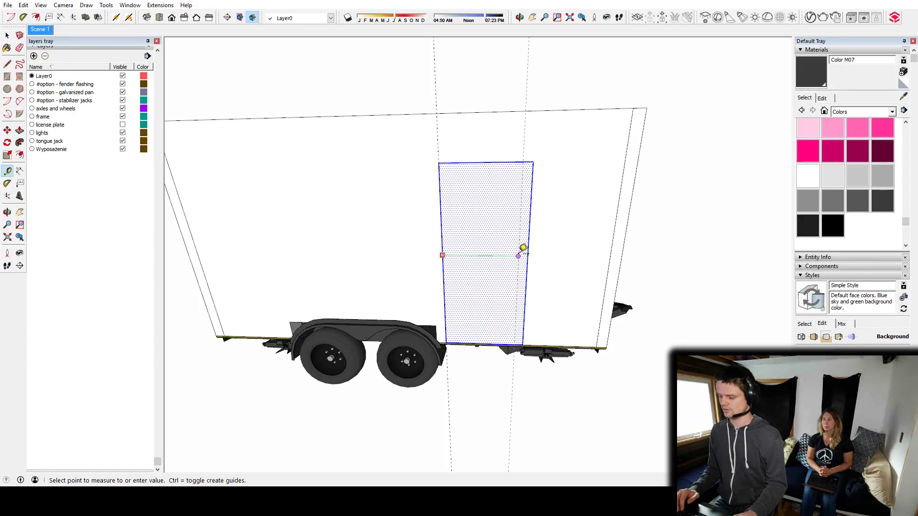
pyautogui.write('30')
pyautogui.press('Return')
pyautogui.scroll(3, 490, 258)
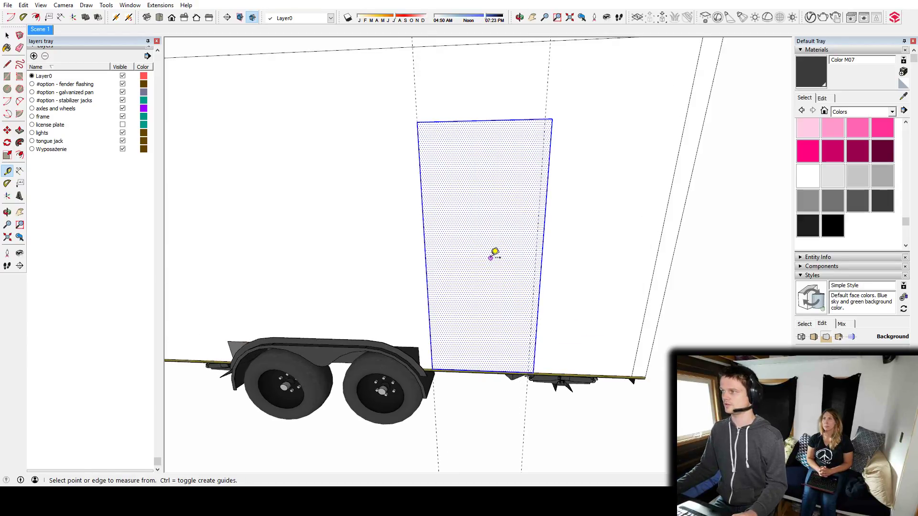
pyautogui.press('s')
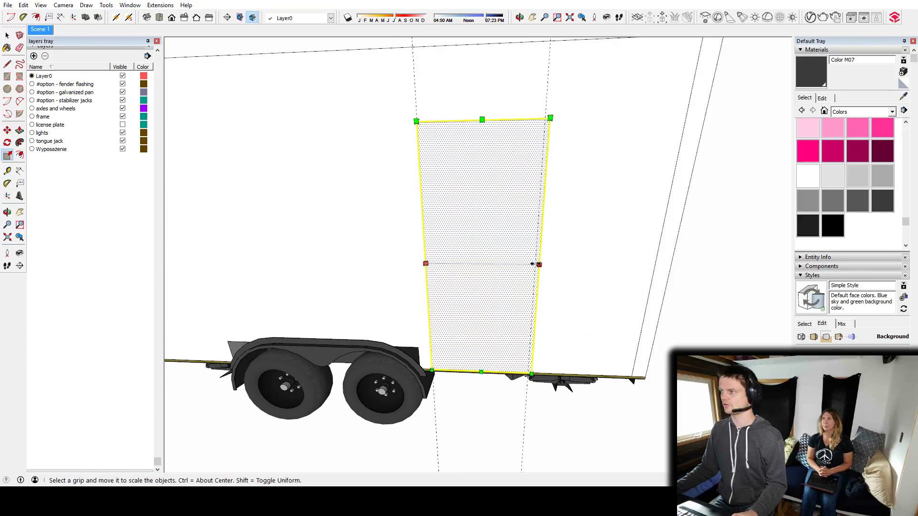
pyautogui.moveTo(532, 263); pyautogui.dragTo(528, 263)
pyautogui.press('space')
# Place a horizontal guide 6' 8" above the door rectangle's bottom edge and check its height.
pyautogui.moveTo(503, 192)
pyautogui.mouseDown(button='middle')
pyautogui.moveTo(481, 283)
pyautogui.moveTo(488, 291)
pyautogui.moveTo(495, 177)
pyautogui.mouseUp(button='middle')
pyautogui.press('t')
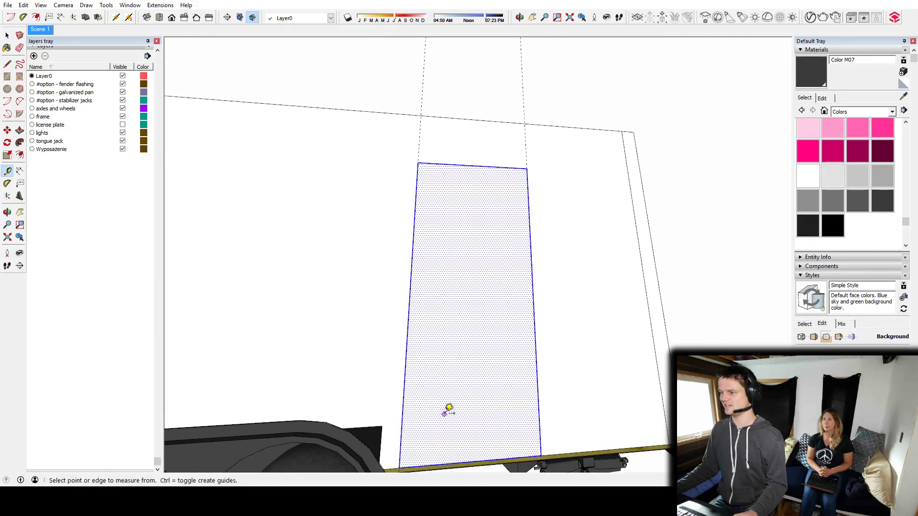
pyautogui.scroll(-2, 454, 402)
pyautogui.click(477, 399)
pyautogui.scroll(2, 498, 201)
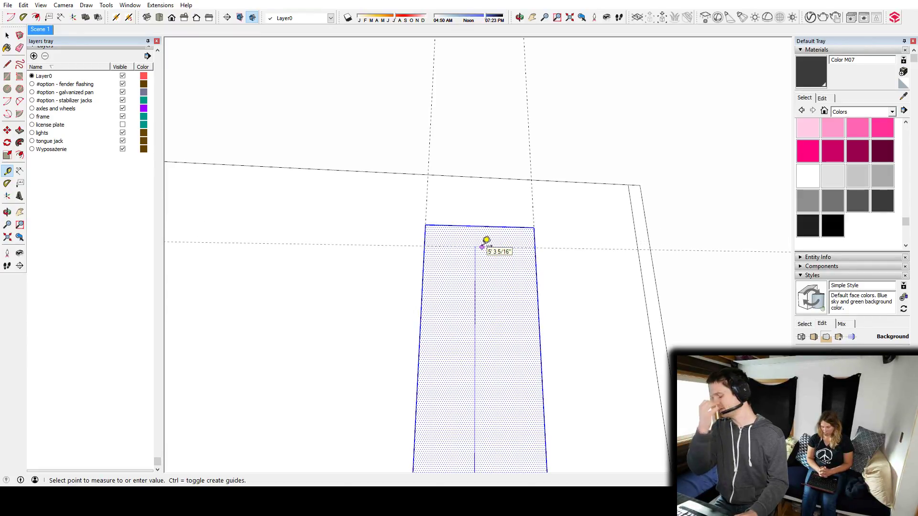
pyautogui.click(486, 243)
pyautogui.scroll(-2, 492, 256)
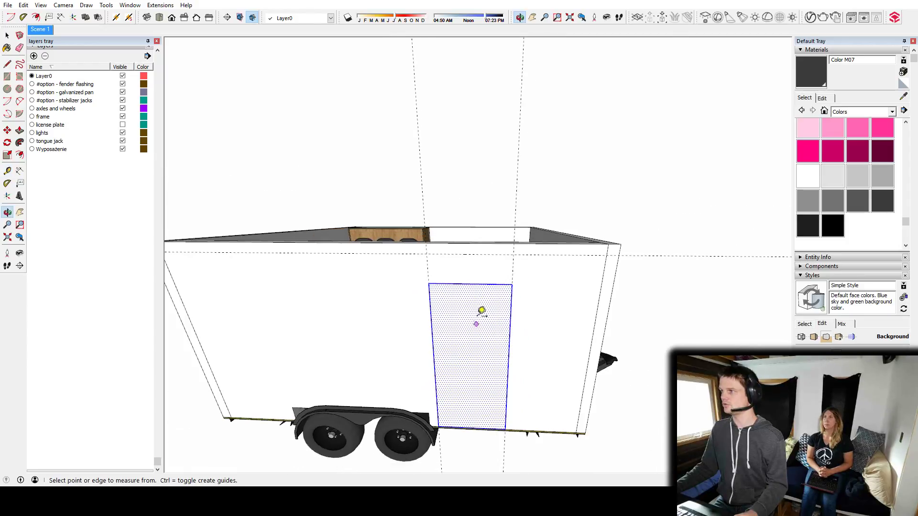
pyautogui.moveTo(502, 348); pyautogui.dragTo(518, 313, button='middle')
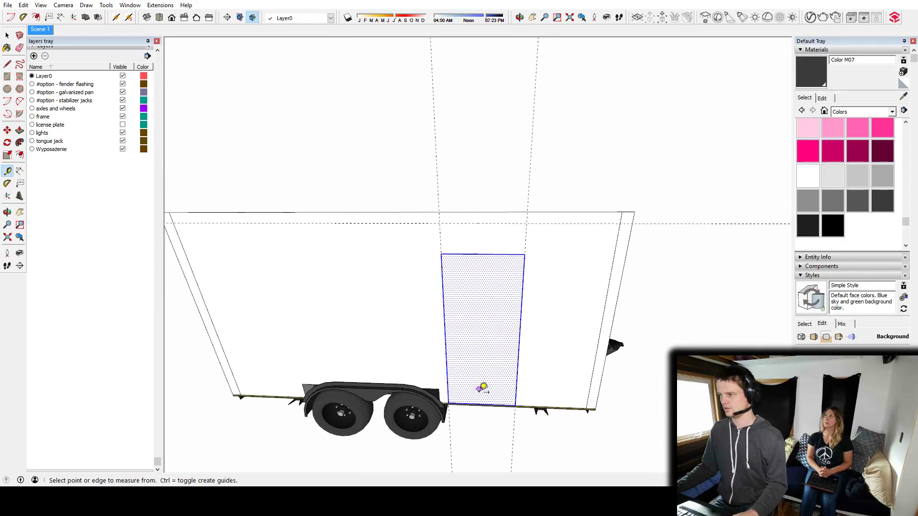
pyautogui.click(481, 405)
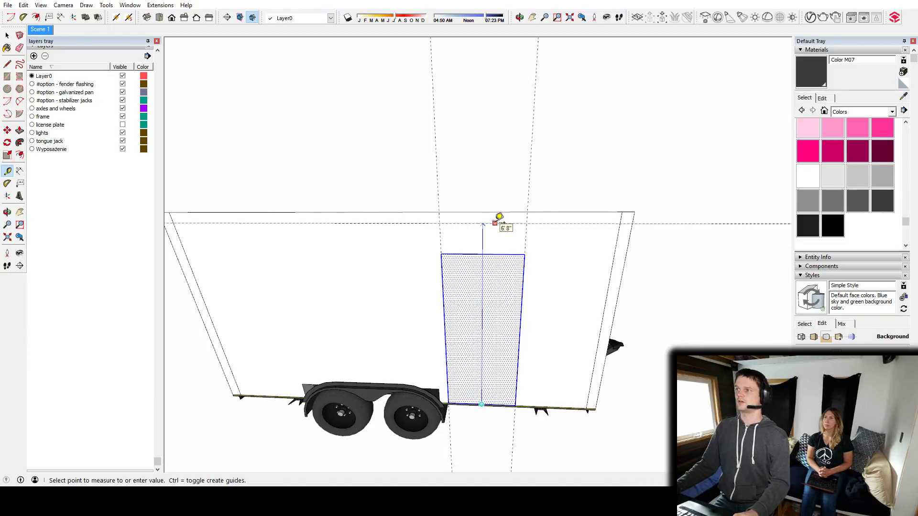
pyautogui.press('space')
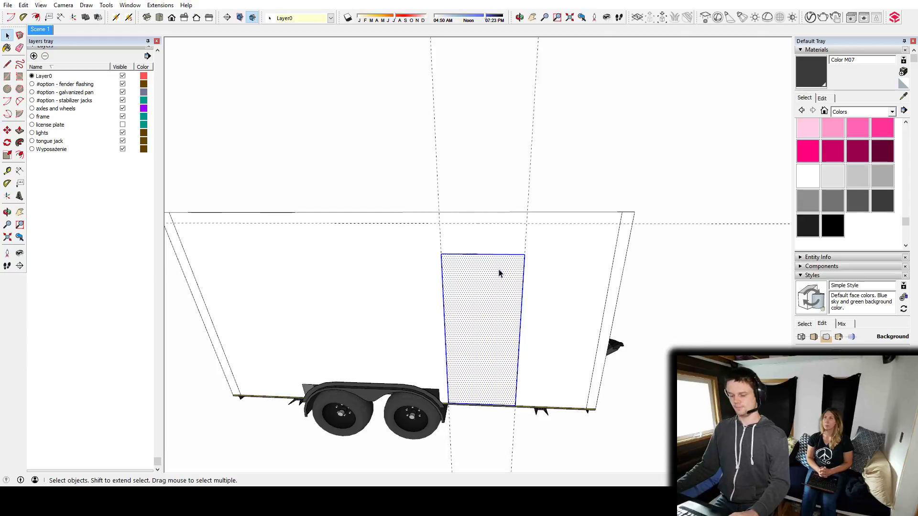
# Cut the door opening through the side wall up to the 6' 8" height guide and delete the guides.
pyautogui.press('m')
pyautogui.moveTo(504, 262); pyautogui.dragTo(512, 280, button='middle')
pyautogui.doubleClick(486, 284)
pyautogui.click(486, 285)
pyautogui.click(486, 285)
pyautogui.press('p')
pyautogui.click(477, 341)
pyautogui.click(478, 322)
pyautogui.press('space')
pyautogui.press('Escape')
pyautogui.hotkey('ctrl', 'd')
# Draw a line along the wood floor's edge to mark the width of the doorway inside the floor group.
pyautogui.moveTo(544, 266); pyautogui.dragTo(433, 317, button='middle')
pyautogui.scroll(6, 462, 359)
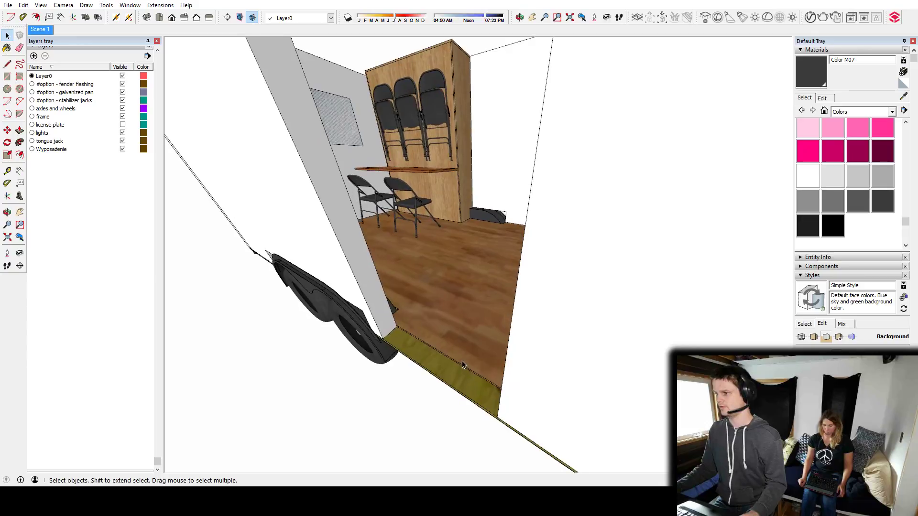
pyautogui.moveTo(461, 360); pyautogui.dragTo(576, 236, button='middle')
pyautogui.scroll(5, 480, 313)
pyautogui.scroll(-3, 529, 255)
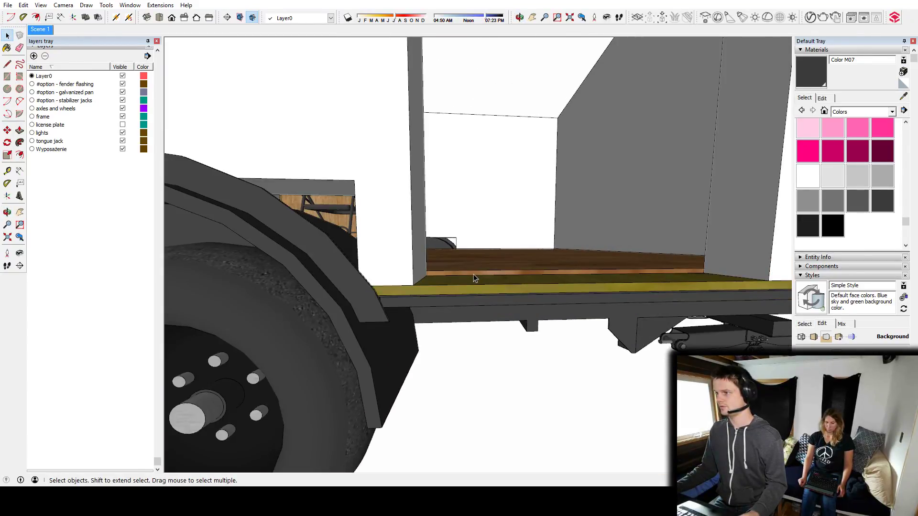
pyautogui.scroll(4, 476, 272)
pyautogui.press('l')
pyautogui.click(386, 284)
pyautogui.press('Escape')
pyautogui.moveTo(387, 275); pyautogui.dragTo(544, 260, button='middle')
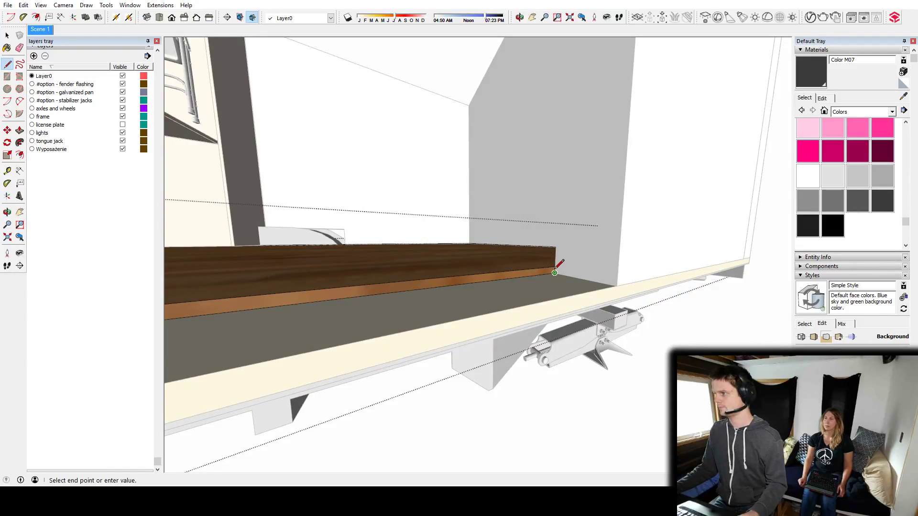
pyautogui.click(554, 267)
# Extend the wood floor's edge outward through the door opening to cover the threshold, and close the floor group.
pyautogui.press('p')
pyautogui.click(483, 280)
pyautogui.click(514, 320)
pyautogui.press('space')
pyautogui.click(701, 193)
pyautogui.moveTo(701, 193); pyautogui.dragTo(497, 305, button='middle')
# Place a guide across the floor parallel to the tongue-end wall, aligned with the side of the Murphy bed cabinet.
pyautogui.scroll(-8, 498, 272)
pyautogui.scroll(5, 506, 295)
pyautogui.scroll(-3, 497, 305)
pyautogui.keyDown('shift'); pyautogui.moveTo(413, 357); pyautogui.dragTo(207, 281, button='middle'); pyautogui.keyUp('shift')
pyautogui.moveTo(450, 182); pyautogui.dragTo(471, 276, button='middle')
pyautogui.scroll(4, 472, 277)
pyautogui.moveTo(418, 292); pyautogui.dragTo(433, 307, button='middle')
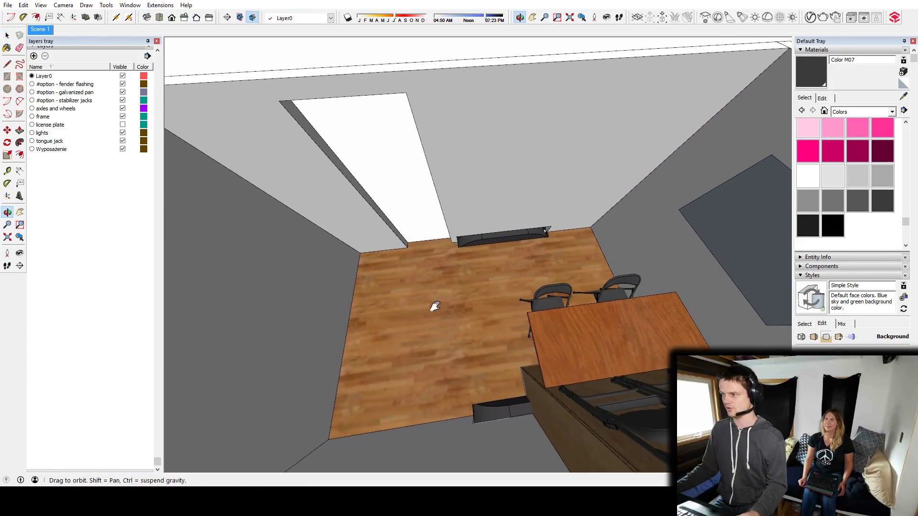
pyautogui.press('t')
pyautogui.click(346, 337)
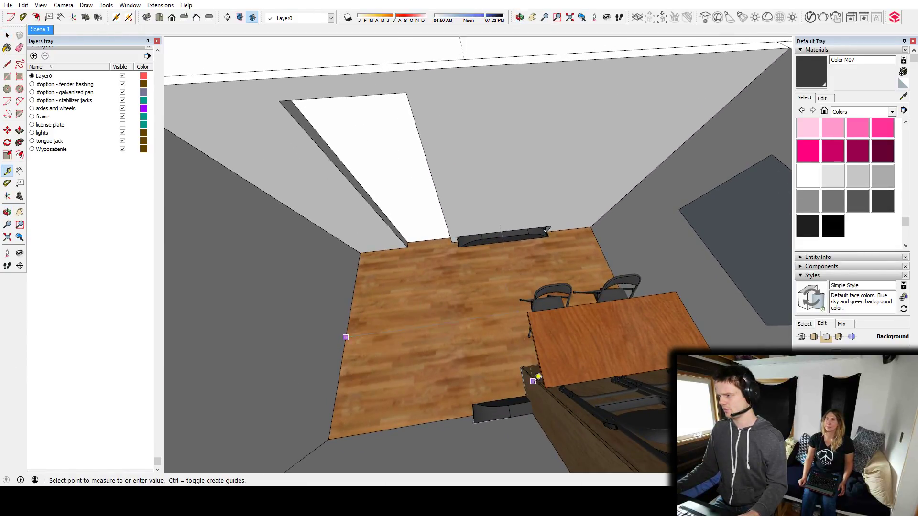
pyautogui.click(538, 397)
# Draw a rectangle on the floor from the door opening to the guide and pull it up to the top of the wall.
pyautogui.keyDown('shift'); pyautogui.moveTo(495, 295); pyautogui.dragTo(492, 318, button='middle'); pyautogui.keyUp('shift')
pyautogui.scroll(5, 467, 291)
pyautogui.press('r')
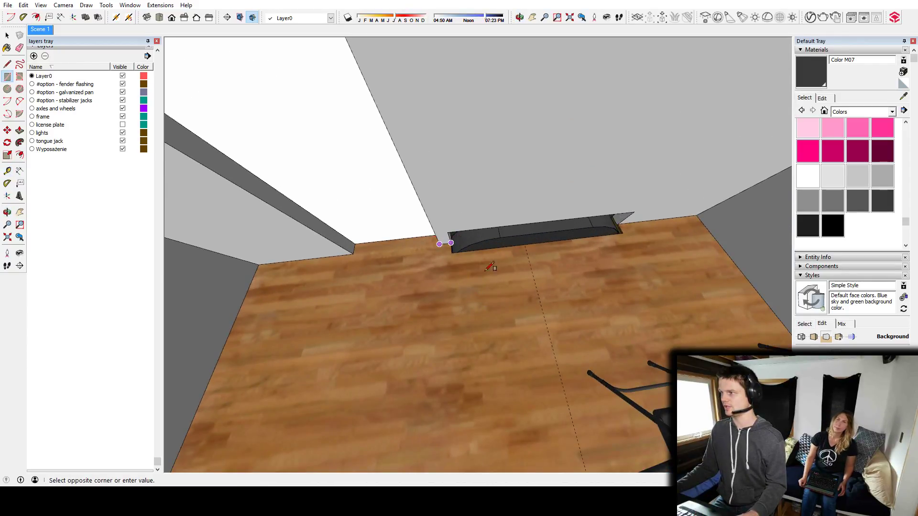
pyautogui.click(535, 284)
pyautogui.moveTo(535, 284); pyautogui.dragTo(526, 266, button='middle')
pyautogui.press('p')
pyautogui.click(505, 290)
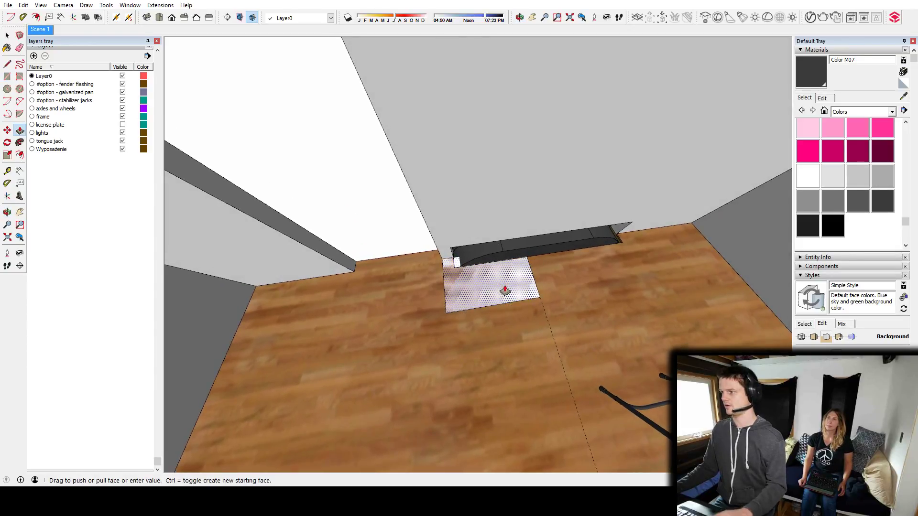
pyautogui.scroll(-4, 508, 285)
pyautogui.scroll(-4, 513, 274)
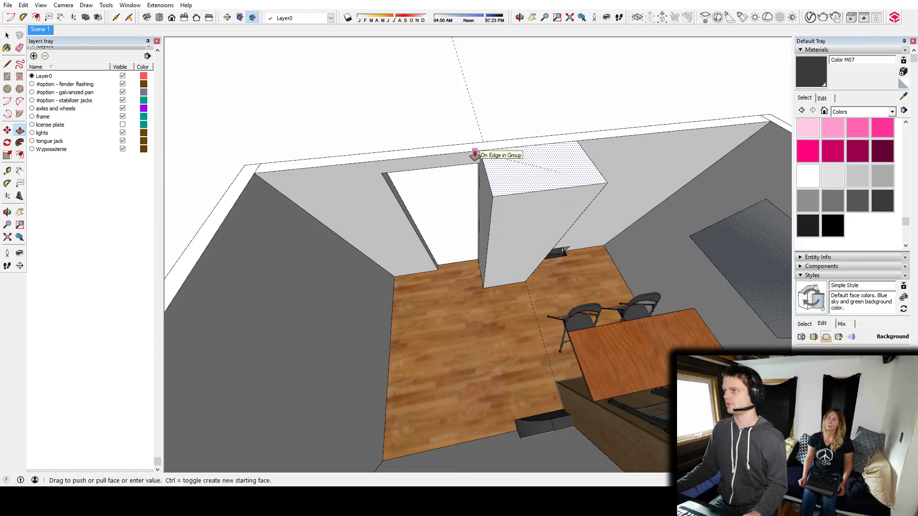
pyautogui.click(475, 152)
# Push the tall block's door-side face back slightly from the edge of the door opening.
pyautogui.moveTo(518, 217); pyautogui.dragTo(529, 228, button='middle')
pyautogui.moveTo(492, 254); pyautogui.dragTo(528, 247, button='middle')
pyautogui.click(486, 245)
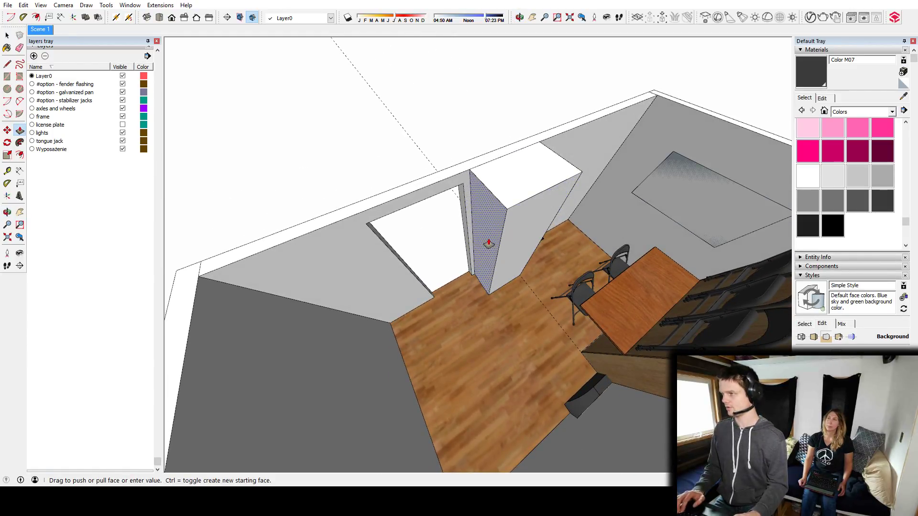
pyautogui.moveTo(506, 232); pyautogui.dragTo(470, 350, button='middle')
pyautogui.click(472, 333)
pyautogui.scroll(5, 475, 346)
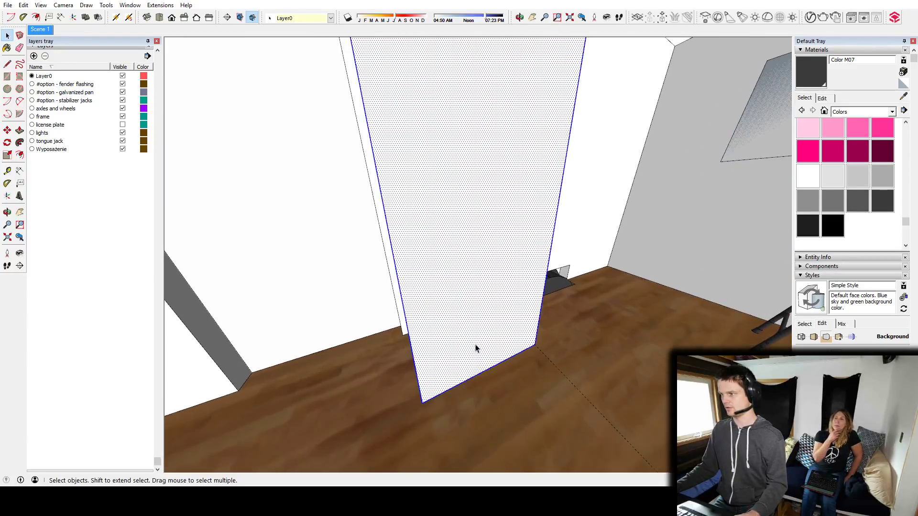
# Try to divide the tall block's door-side face with a horizontal line and offset the lower panel's edges inward.
pyautogui.press('l')
pyautogui.moveTo(421, 278); pyautogui.dragTo(413, 285, button='middle')
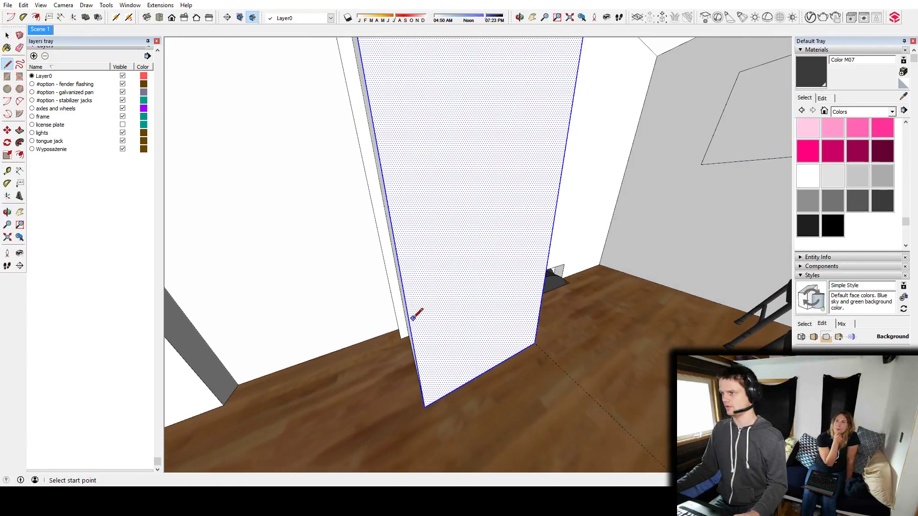
pyautogui.moveTo(410, 322)
pyautogui.mouseDown(button='middle')
pyautogui.moveTo(473, 231)
pyautogui.moveTo(458, 219)
pyautogui.moveTo(512, 239)
pyautogui.moveTo(447, 245)
pyautogui.moveTo(440, 229)
pyautogui.mouseUp(button='middle')
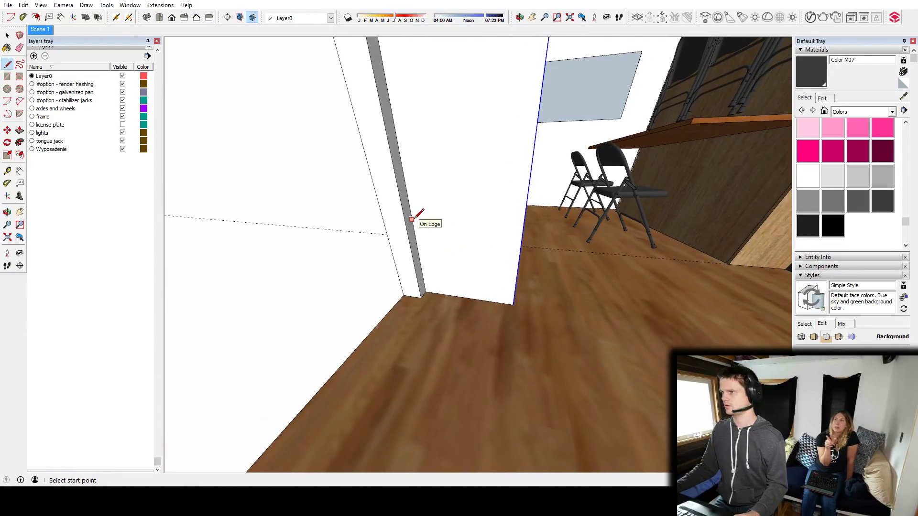
pyautogui.click(523, 225)
pyautogui.moveTo(523, 226); pyautogui.dragTo(461, 248, button='middle')
pyautogui.press('space')
pyautogui.click(447, 254)
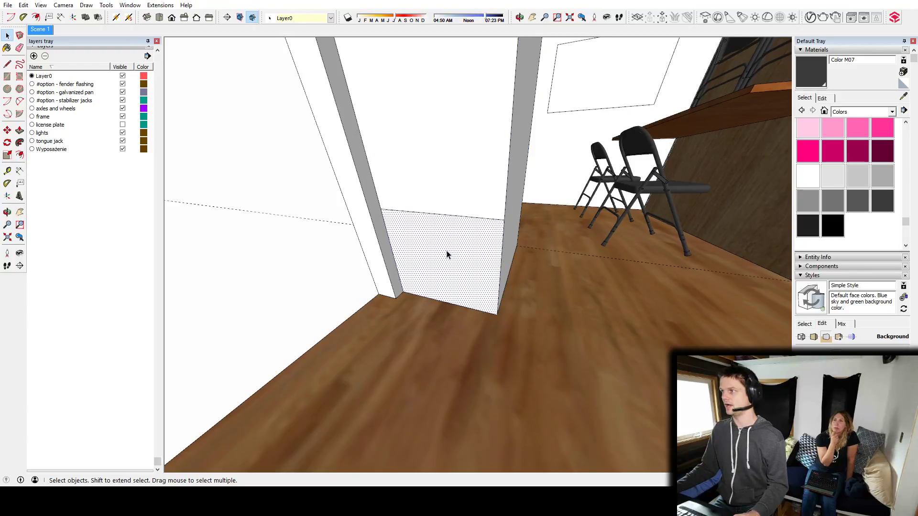
pyautogui.doubleClick(447, 246)
pyautogui.press('f')
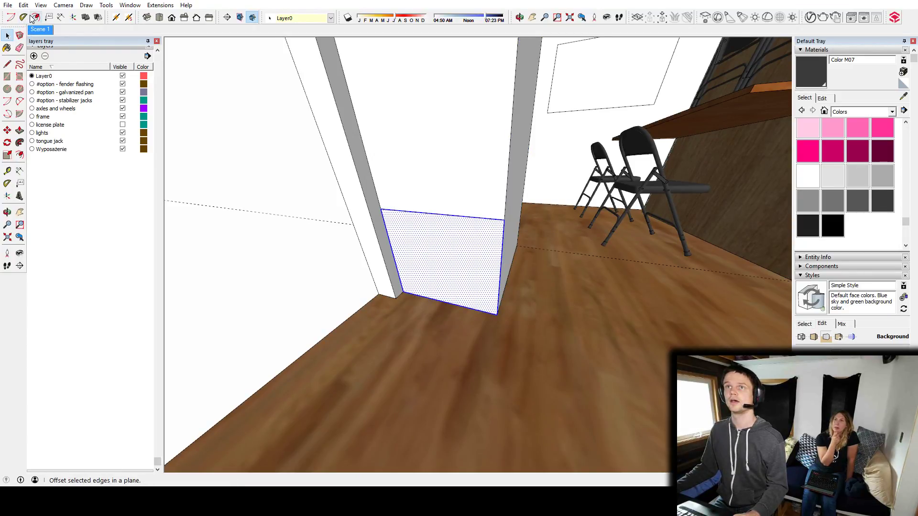
pyautogui.click(443, 217)
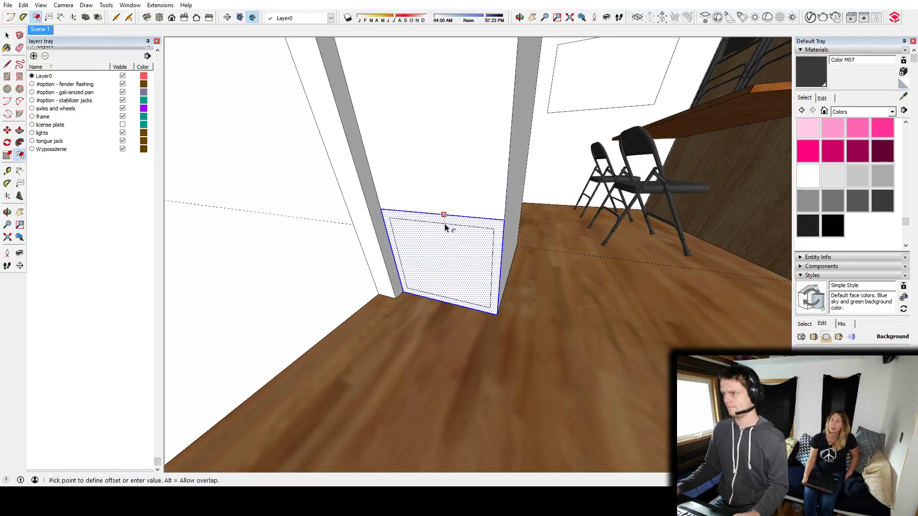
pyautogui.click(445, 227)
pyautogui.moveTo(472, 228); pyautogui.dragTo(431, 228, button='middle')
pyautogui.click(501, 346)
pyautogui.moveTo(485, 274); pyautogui.dragTo(486, 244, button='middle')
# Place a horizontal guide across the tall block's door-side face, a few inches above the floor.
pyautogui.press('l')
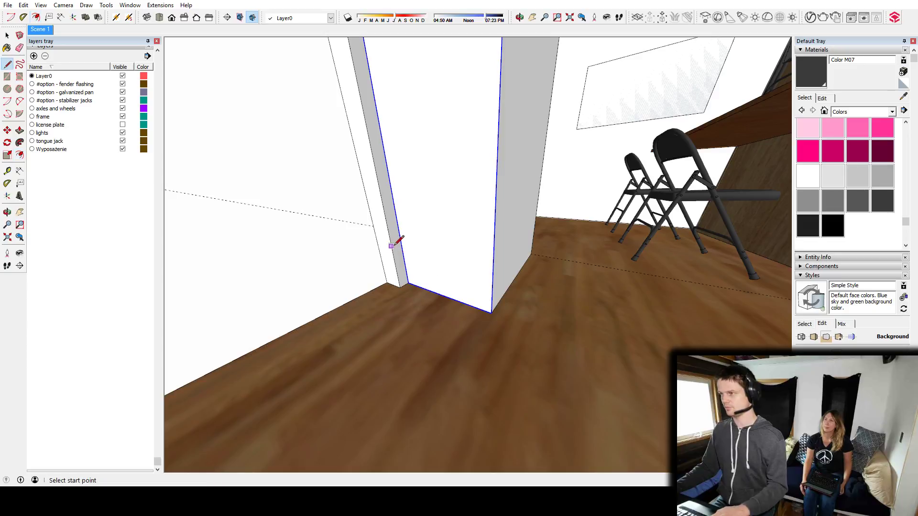
pyautogui.moveTo(400, 239); pyautogui.dragTo(430, 297, button='middle')
pyautogui.press('t')
pyautogui.click(430, 307)
pyautogui.press('space')
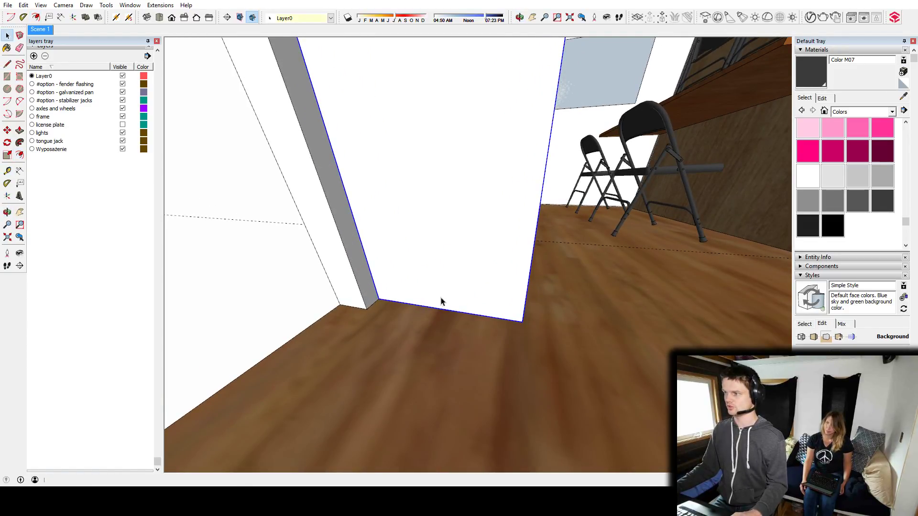
pyautogui.press('t')
pyautogui.click(456, 305)
pyautogui.press('Escape')
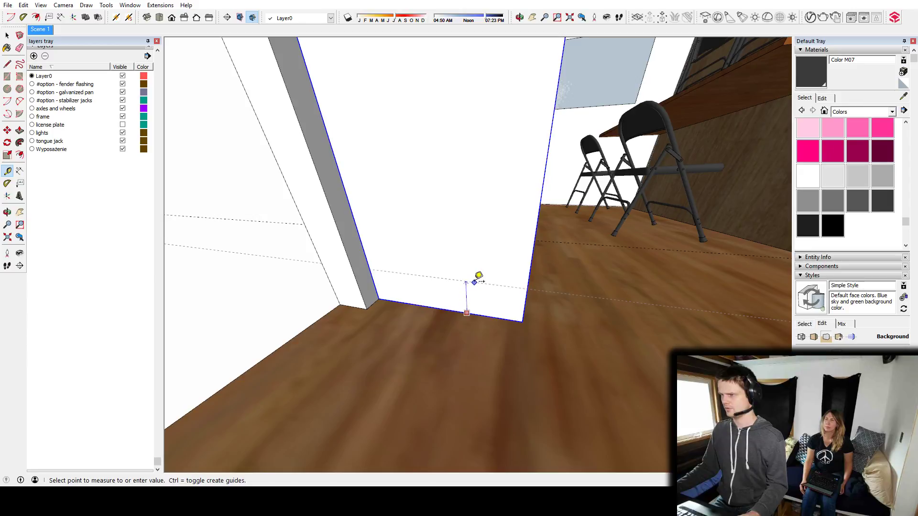
pyautogui.click(478, 277)
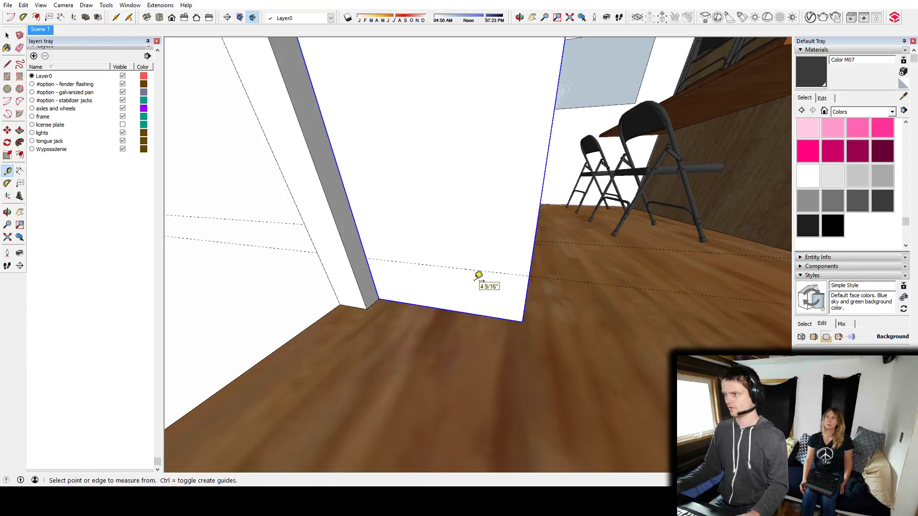
# Draw a line along the guide across the block's door-side face to separate a low bottom panel.
pyautogui.moveTo(506, 296); pyautogui.dragTo(480, 284, button='middle')
pyautogui.press('l')
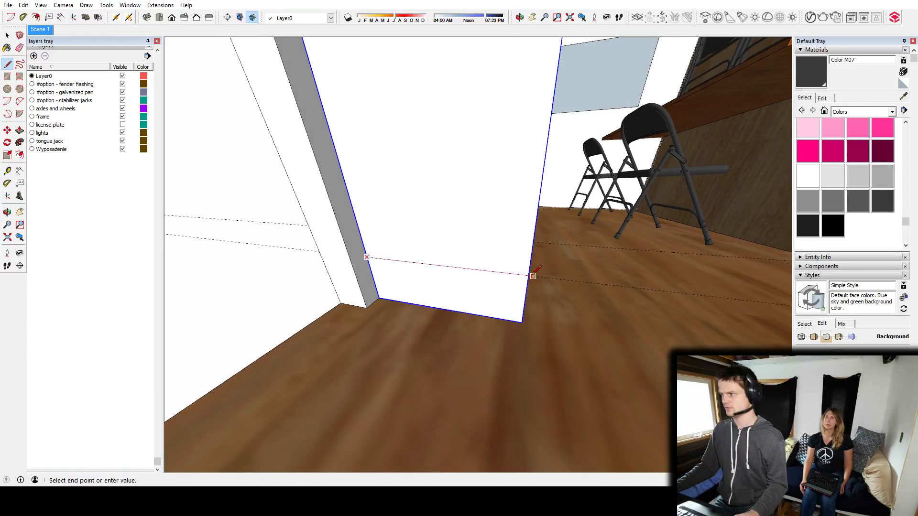
pyautogui.click(528, 275)
# Offset the edges of the low bottom panel on the block's door-side face slightly inward.
pyautogui.press('space')
pyautogui.click(399, 287)
pyautogui.click(36, 18)
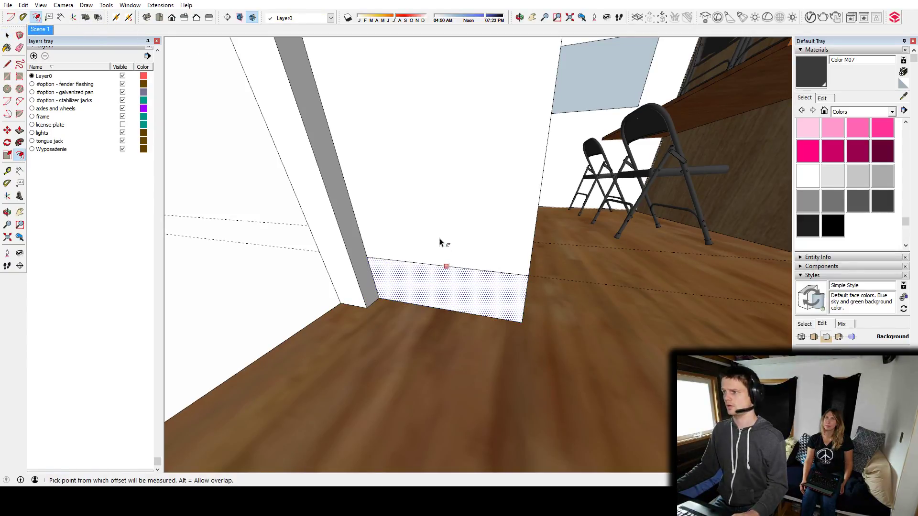
pyautogui.click(434, 266)
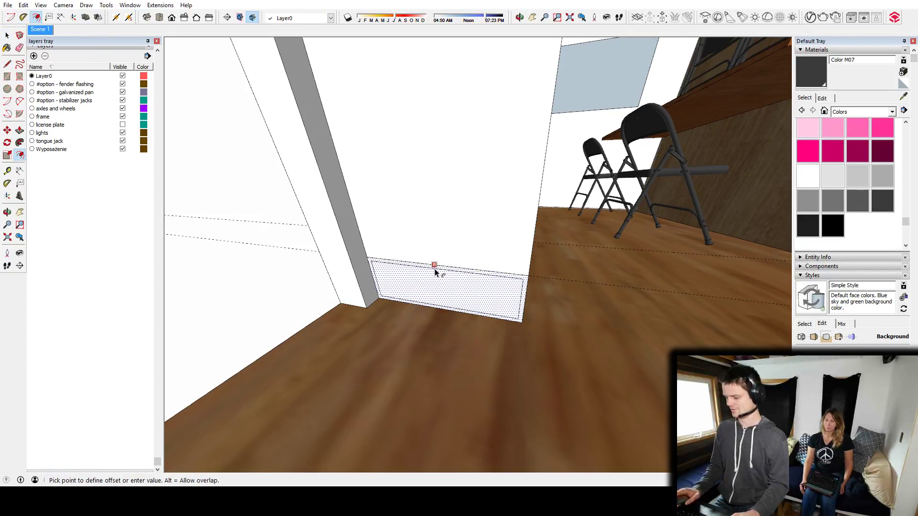
pyautogui.click(435, 268)
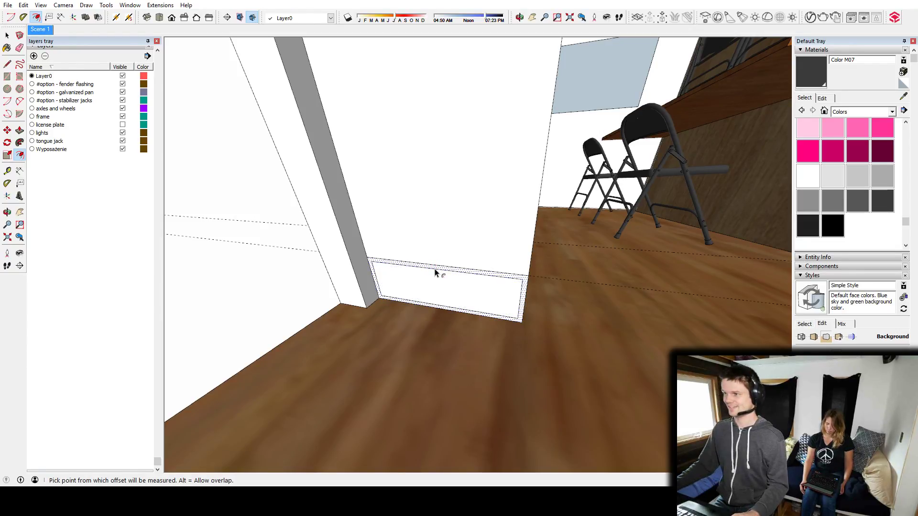
pyautogui.moveTo(434, 268); pyautogui.dragTo(496, 258, button='middle')
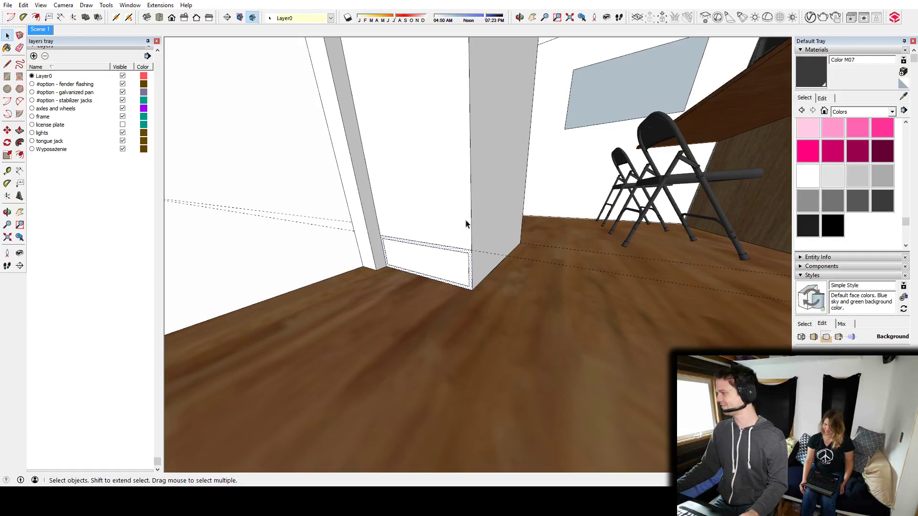
# Place a vertical guide on the tall block's adjacent side face, about 7 1/4" in from the edge.
pyautogui.scroll(6, 466, 272)
pyautogui.press('t')
pyautogui.click(322, 197)
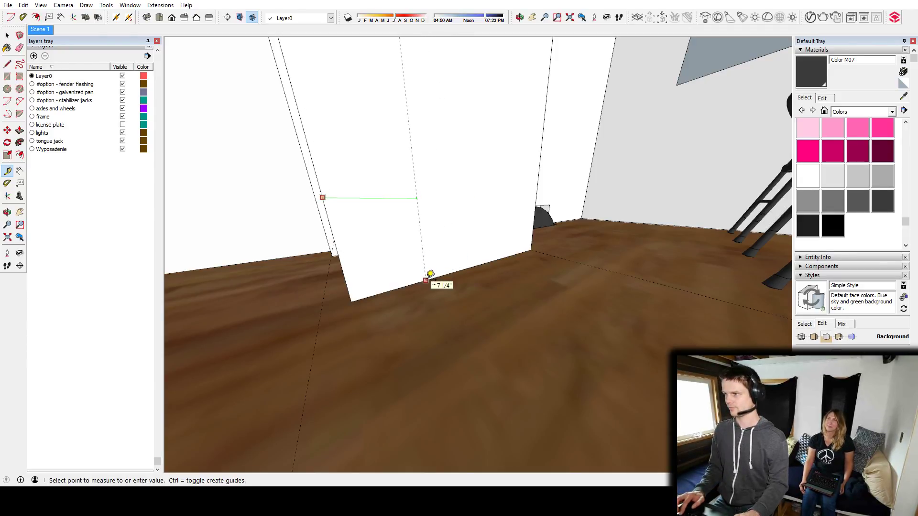
pyautogui.click(430, 274)
pyautogui.moveTo(374, 272); pyautogui.dragTo(442, 293, button='middle')
# Push the inset bottom panel on the door-side face into the block as far as the vertical guide.
pyautogui.press('space')
pyautogui.click(406, 311)
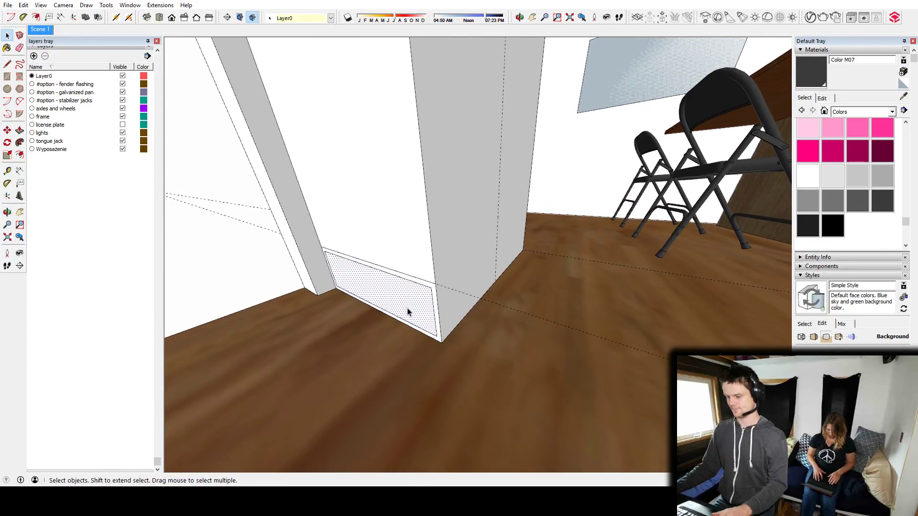
pyautogui.press('p')
pyautogui.click(410, 307)
pyautogui.click(496, 252)
pyautogui.moveTo(464, 289); pyautogui.dragTo(472, 307, button='middle')
pyautogui.press('space')
# Place a second vertical guide 0.5" beyond the first one on the block's adjacent side face.
pyautogui.press('l')
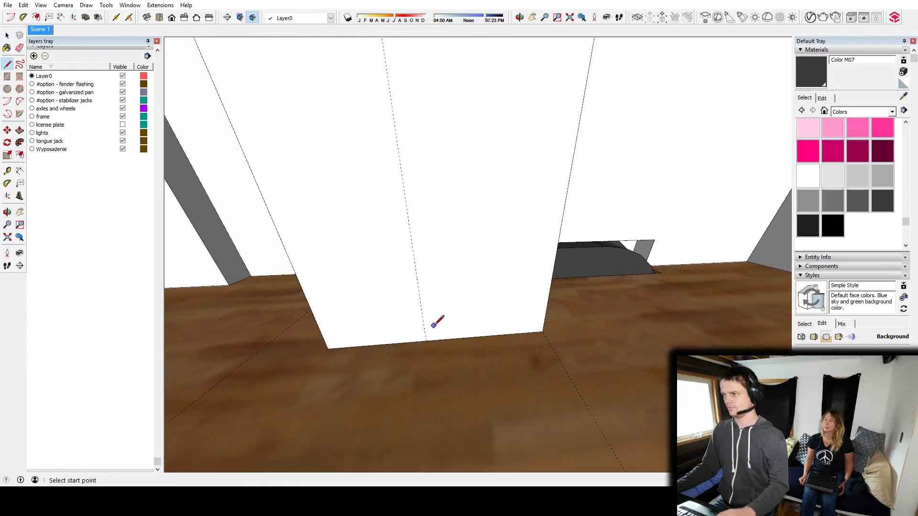
pyautogui.press('t')
pyautogui.click(419, 294)
pyautogui.write('.5')
pyautogui.press('Return')
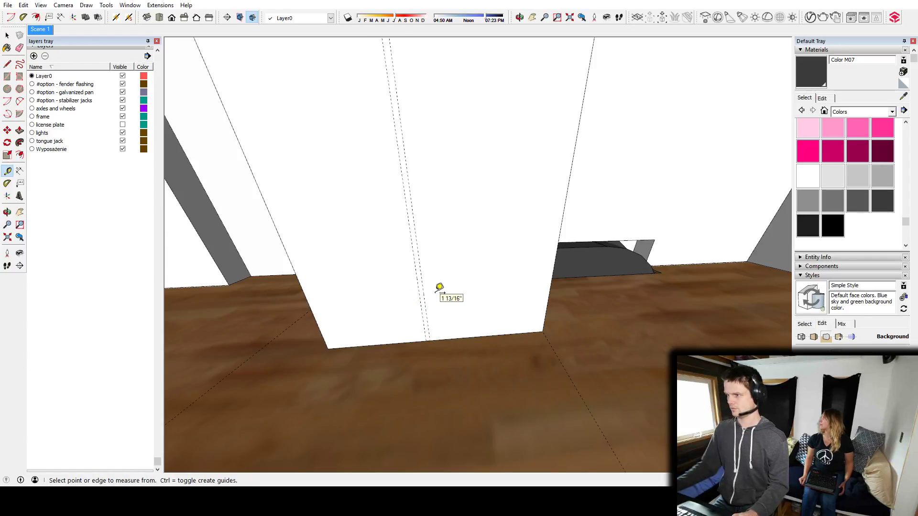
# Outline a low panel beside the second guide on the side face, bounded by a guide and line just inside the block's far edge.
pyautogui.press('l')
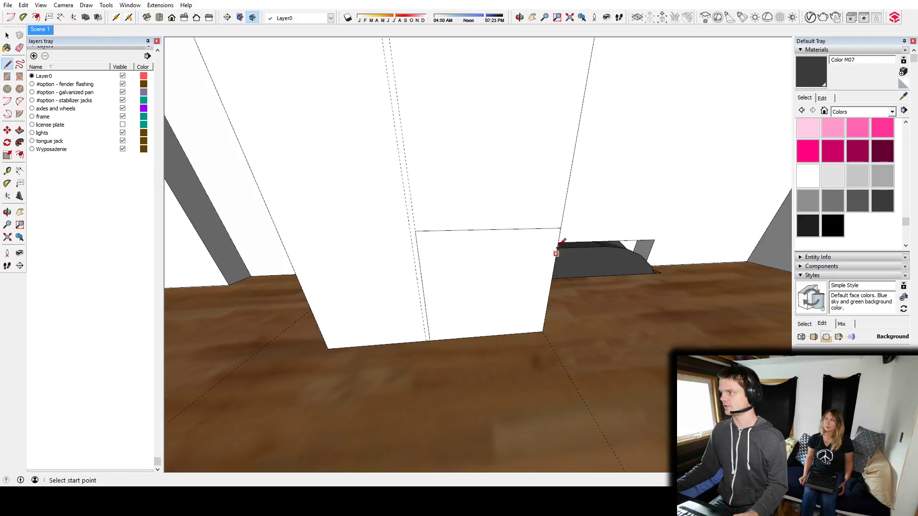
pyautogui.press('t')
pyautogui.click(554, 262)
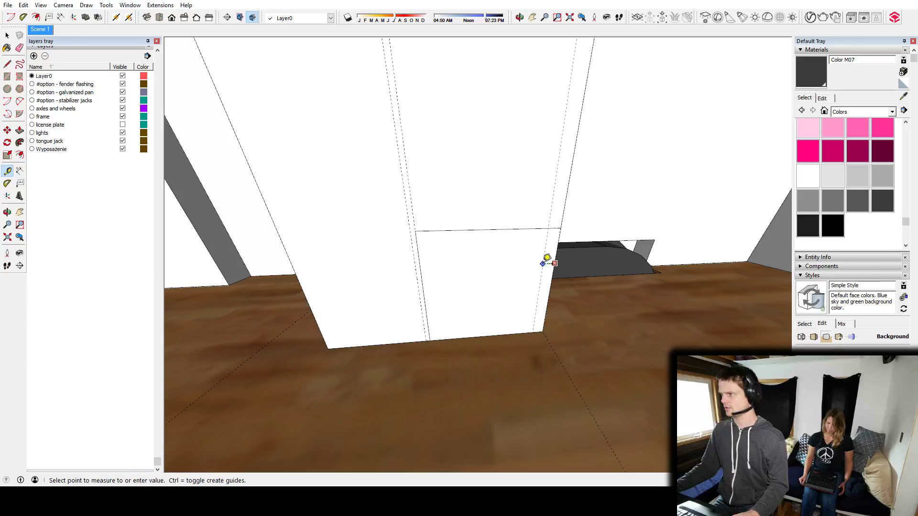
pyautogui.click(549, 260)
pyautogui.press('l')
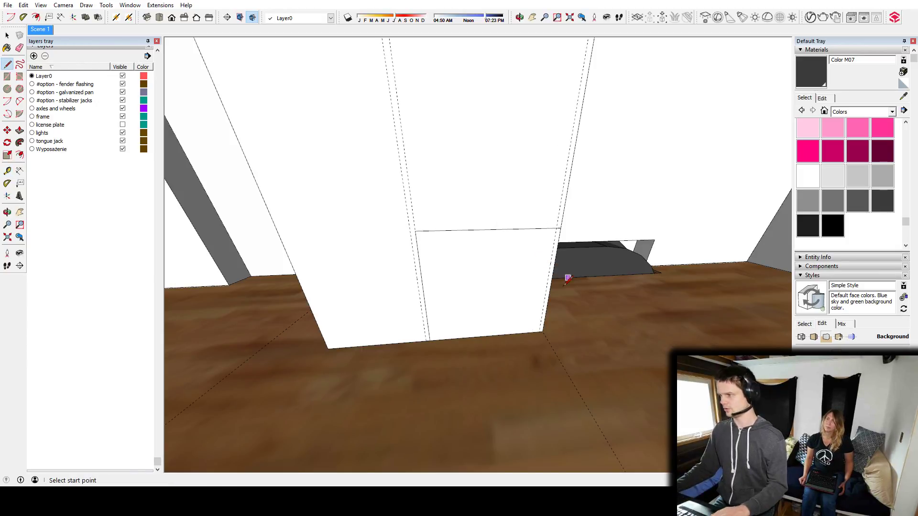
pyautogui.scroll(2, 543, 330)
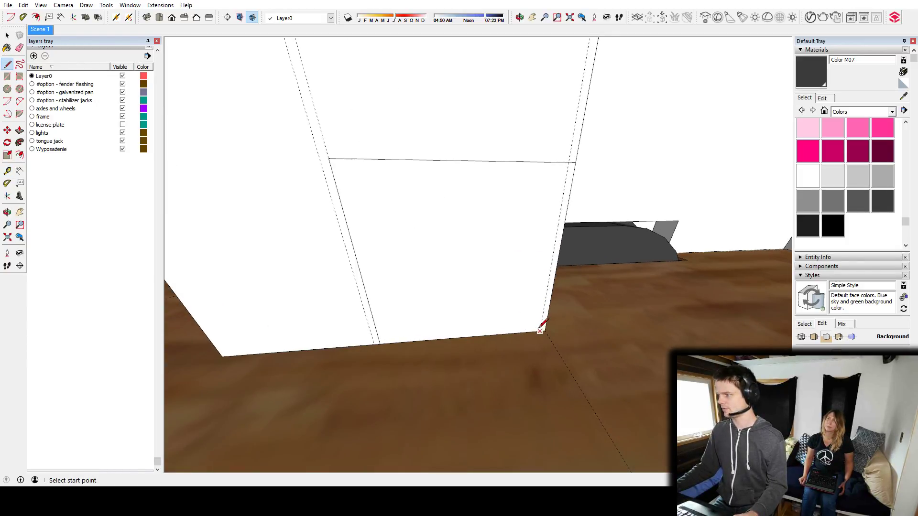
pyautogui.press('space')
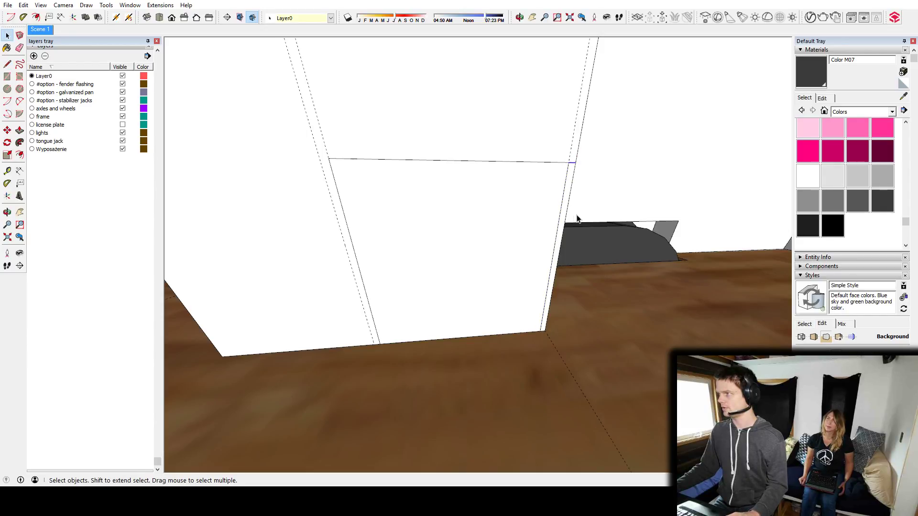
# Try to push the low panel on the block's side face inward.
pyautogui.moveTo(551, 232); pyautogui.dragTo(447, 258, button='middle')
pyautogui.press('p')
pyautogui.click(446, 263)
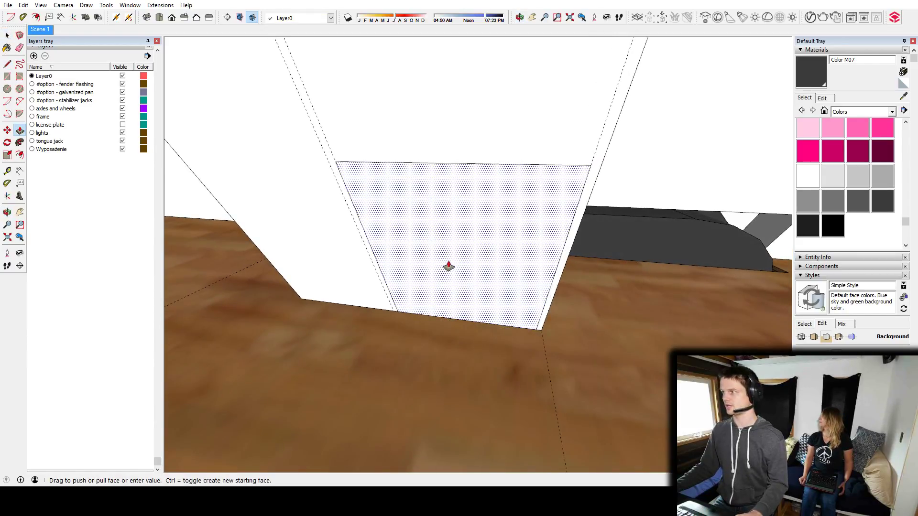
pyautogui.moveTo(508, 209); pyautogui.dragTo(125, 171, button='middle')
pyautogui.moveTo(455, 228); pyautogui.dragTo(545, 190, button='middle')
pyautogui.click(529, 242)
pyautogui.press('space')
pyautogui.press('p')
pyautogui.click(483, 242)
pyautogui.moveTo(482, 242); pyautogui.dragTo(458, 231, button='middle')
pyautogui.click(457, 184)
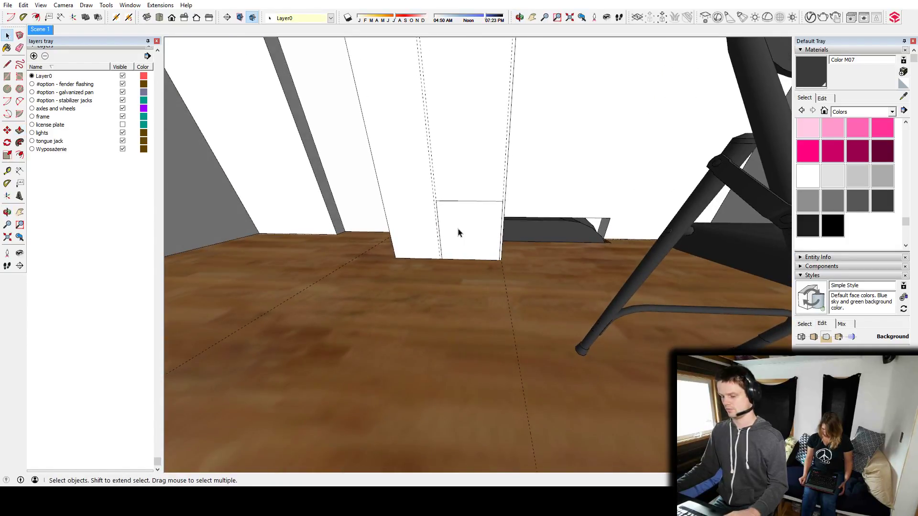
pyautogui.press('space')
pyautogui.click(470, 230)
pyautogui.press('p')
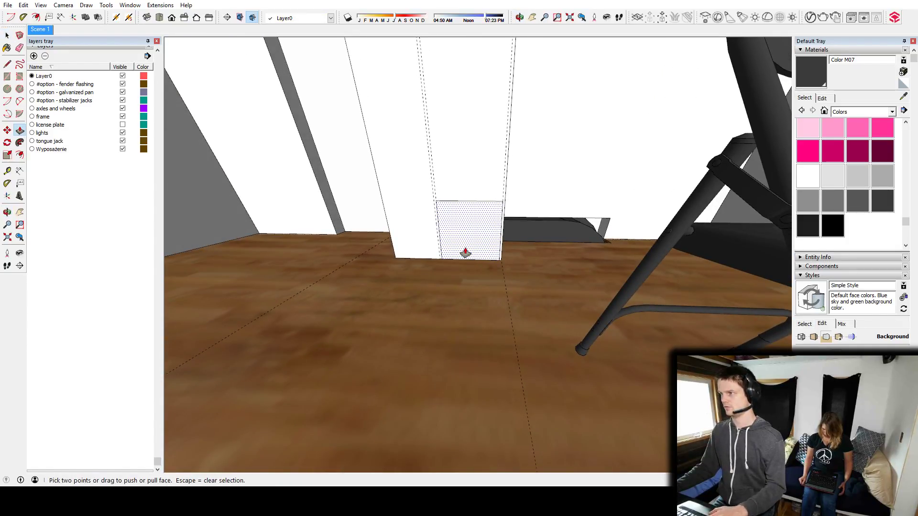
pyautogui.click(466, 252)
pyautogui.scroll(4, 471, 246)
pyautogui.press('space')
# Place a vertical guide just inside the wall-side edge of the block's adjoining face to mark the recess depth.
pyautogui.moveTo(475, 229); pyautogui.dragTo(296, 234, button='middle')
pyautogui.moveTo(574, 194); pyautogui.dragTo(534, 207, button='middle')
pyautogui.press('t')
pyautogui.click(579, 181)
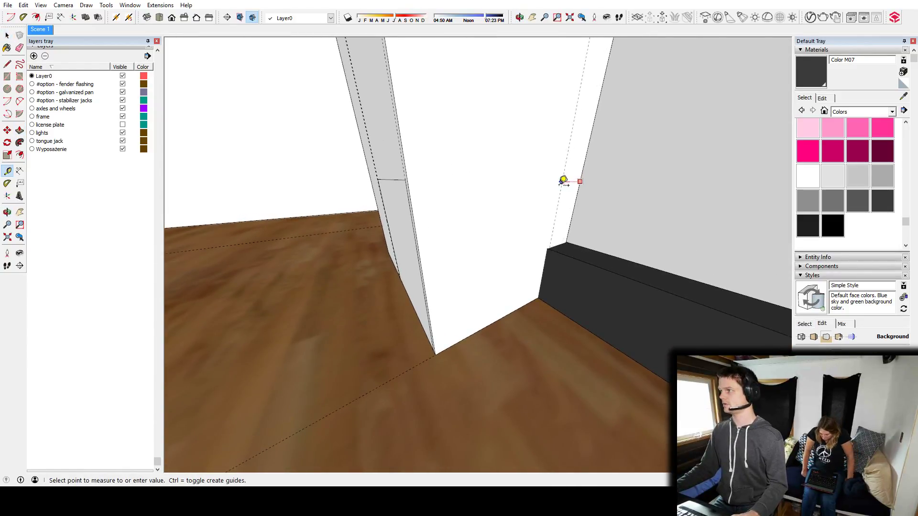
pyautogui.press('Escape')
pyautogui.moveTo(437, 199); pyautogui.dragTo(489, 213, button='middle')
# Push the low side panel into the block up to the wall-side guide to form a floor-level recess.
pyautogui.press('p')
pyautogui.click(391, 256)
pyautogui.click(562, 195)
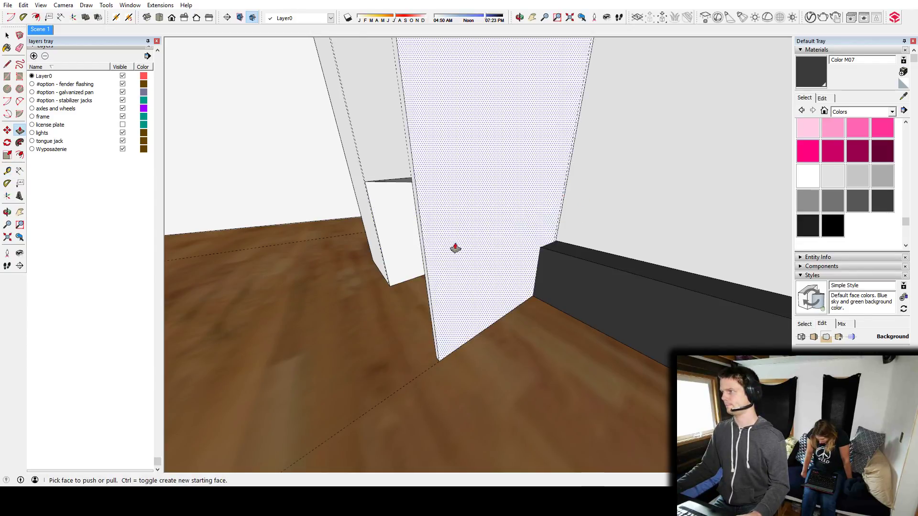
pyautogui.moveTo(452, 247); pyautogui.dragTo(514, 258, button='middle')
pyautogui.press('space')
pyautogui.scroll(-4, 430, 245)
pyautogui.moveTo(428, 245); pyautogui.dragTo(487, 267, button='middle')
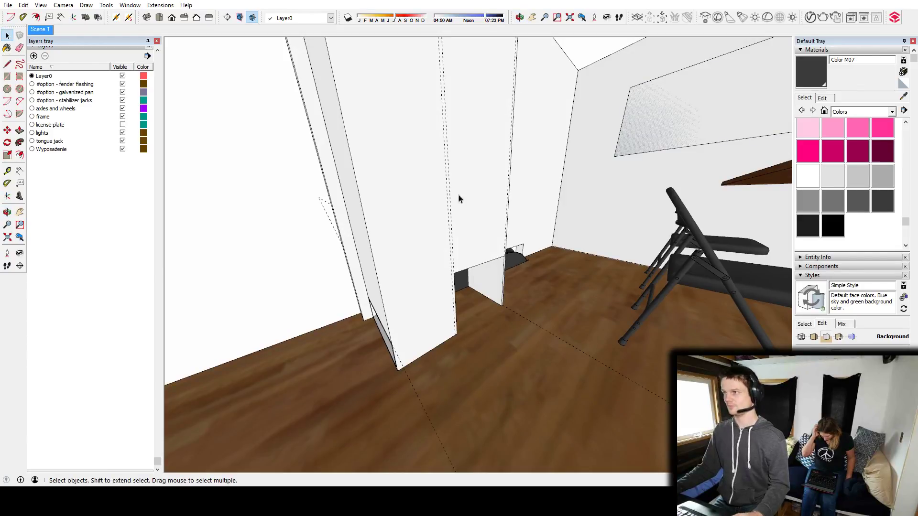
# Open 3D Warehouse and search for "composting toilet".
pyautogui.press('w')
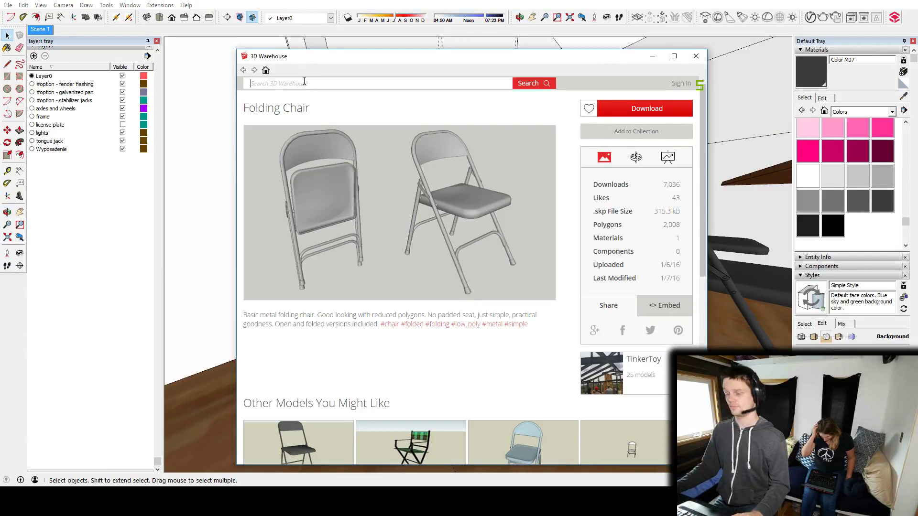
pyautogui.click(304, 82)
pyautogui.write('composting ')
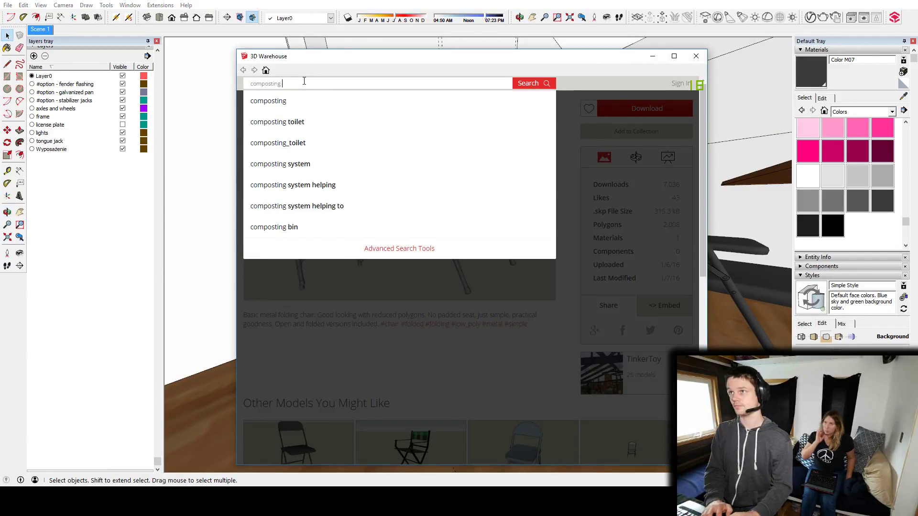
pyautogui.write('toilet')
pyautogui.press('Return')
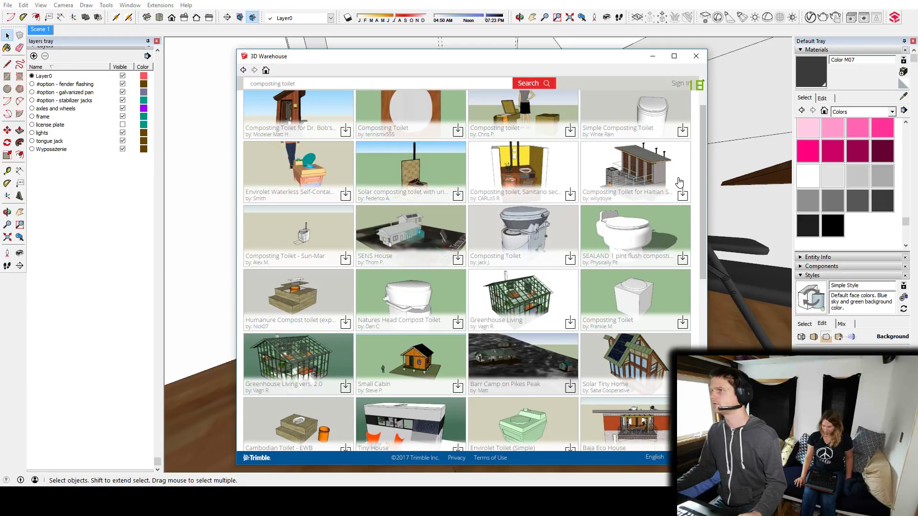
# Load the Simple Composting Toilet model directly into the scene and place it on the floor beside the tall block.
pyautogui.click(637, 99)
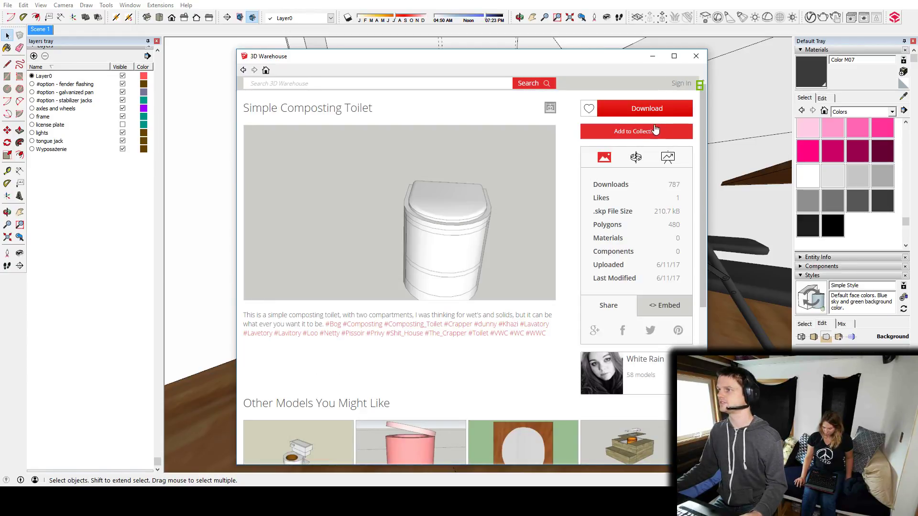
pyautogui.click(633, 112)
pyautogui.click(430, 284)
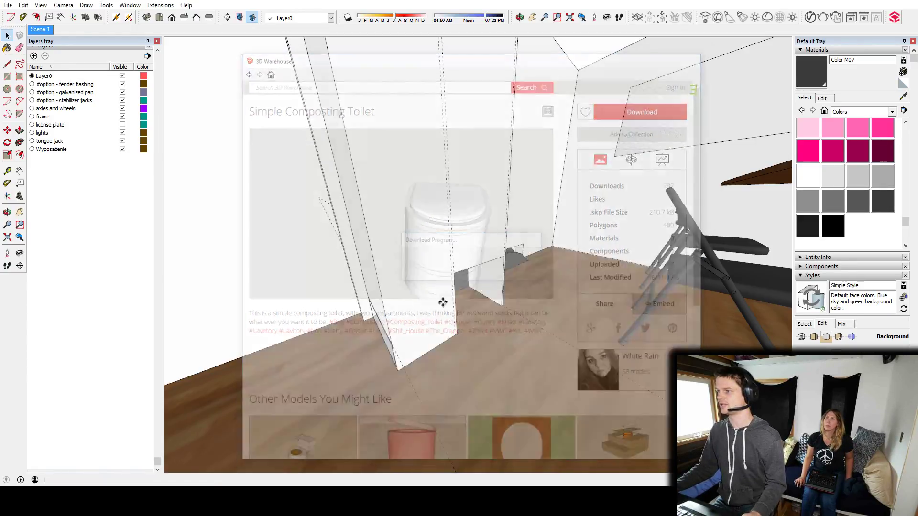
pyautogui.scroll(-3, 389, 387)
pyautogui.click(369, 396)
pyautogui.moveTo(369, 395)
pyautogui.mouseDown(button='middle')
pyautogui.moveTo(350, 357)
pyautogui.moveTo(530, 337)
pyautogui.moveTo(574, 359)
pyautogui.moveTo(228, 348)
pyautogui.moveTo(472, 361)
pyautogui.mouseUp(button='middle')
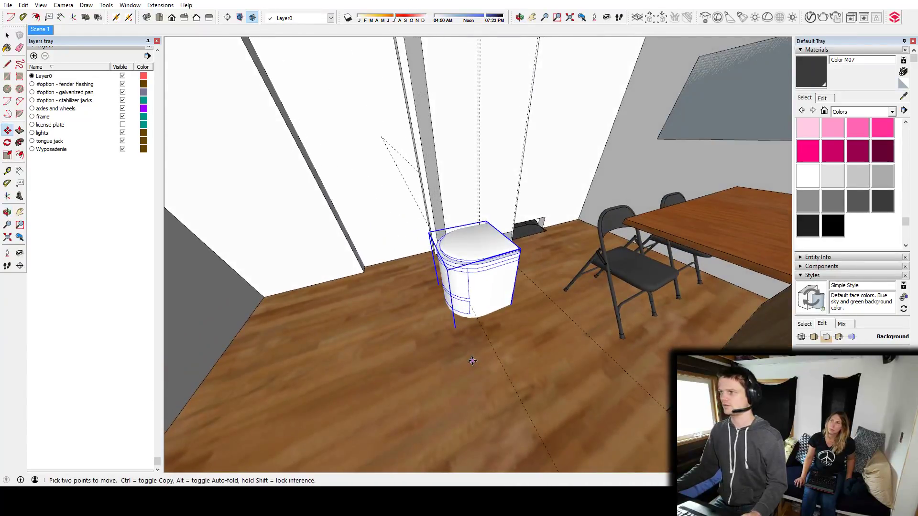
pyautogui.moveTo(492, 285); pyautogui.dragTo(543, 173, button='middle')
pyautogui.moveTo(460, 177); pyautogui.dragTo(606, 270)
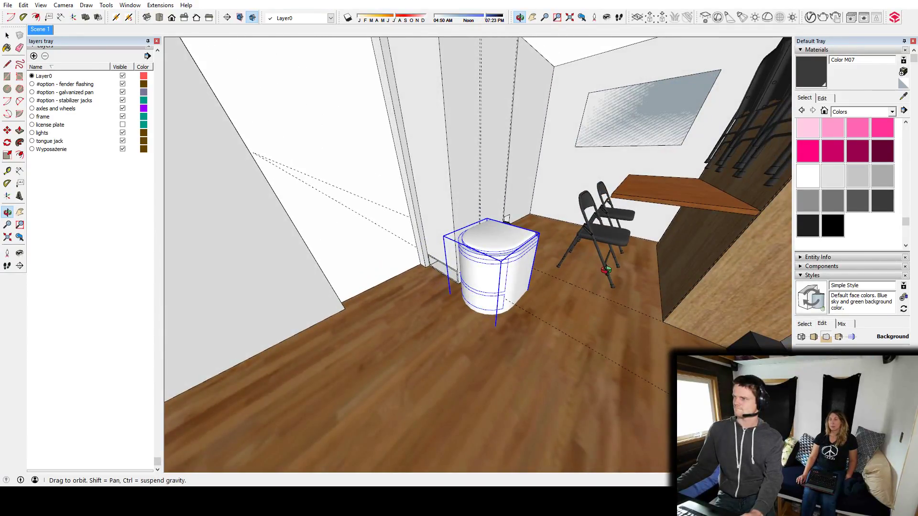
# Search 3D Warehouse again for "composting toilet" and look through the results for a more realistic model.
pyautogui.press('m')
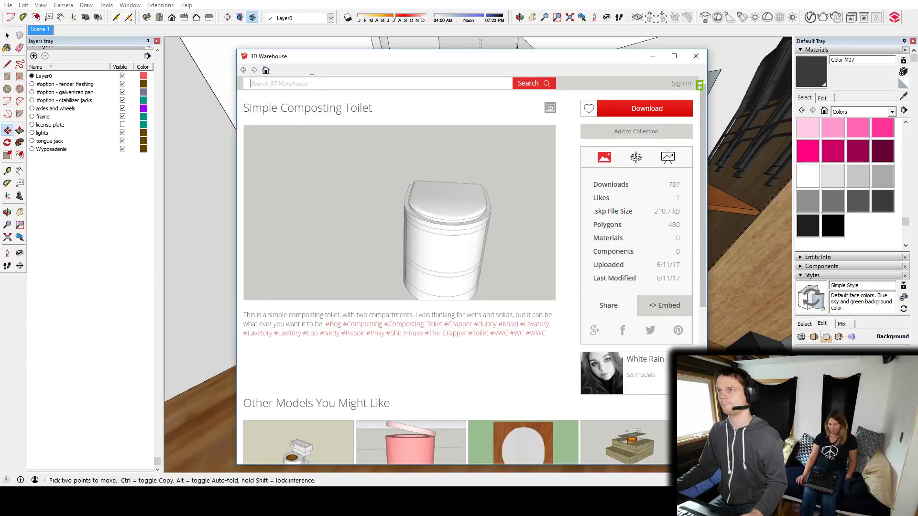
pyautogui.click(311, 84)
pyautogui.write('comp')
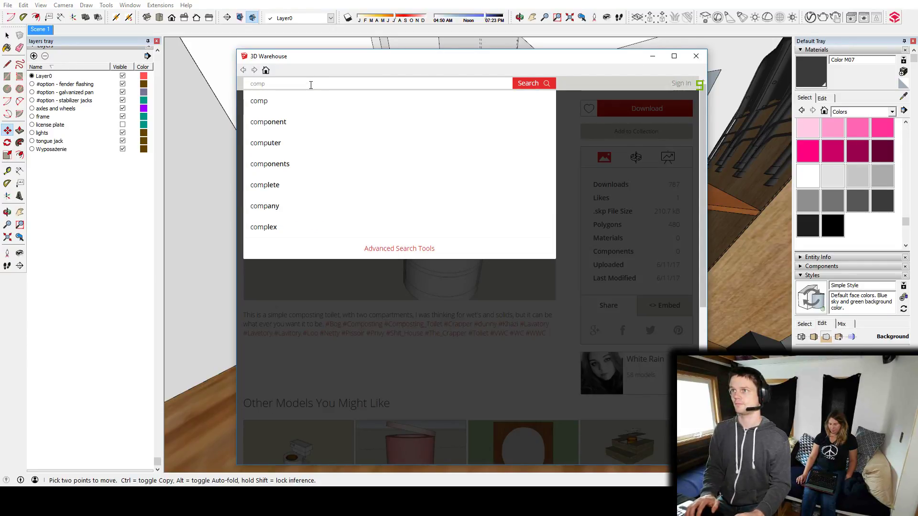
pyautogui.write('osting')
pyautogui.press('Down')
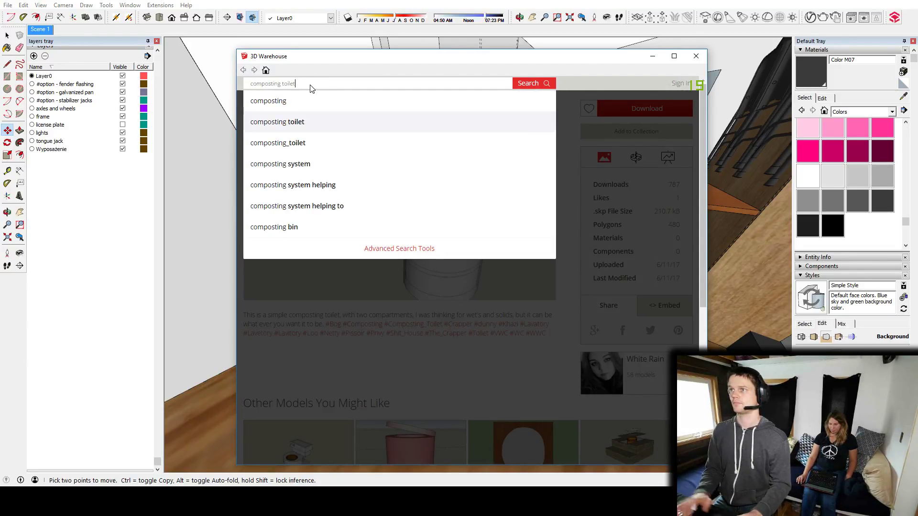
pyautogui.press('Return')
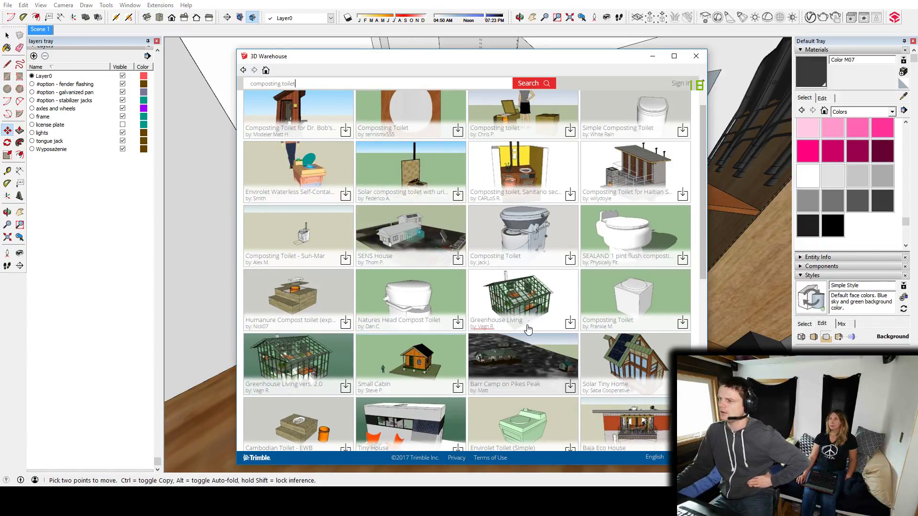
pyautogui.scroll(1, 536, 221)
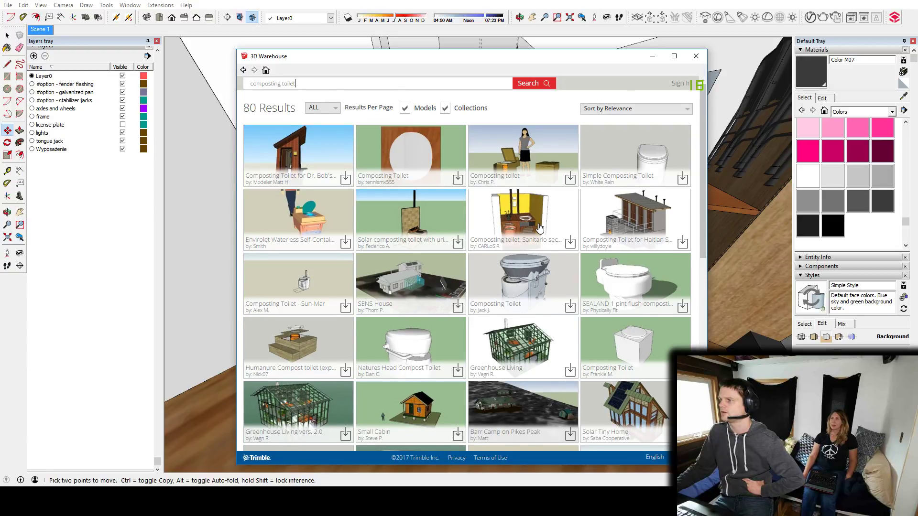
pyautogui.scroll(-3, 539, 228)
pyautogui.scroll(-3, 539, 224)
pyautogui.scroll(3, 538, 222)
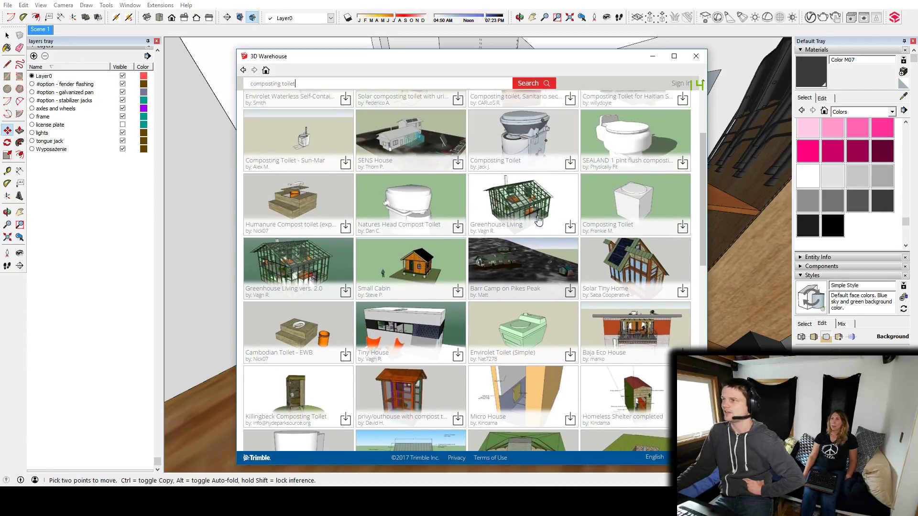
# Load the Nature's Head Composting Toilet directly into the model and place it on the floor in front of the first toilet.
pyautogui.click(523, 139)
pyautogui.click(647, 108)
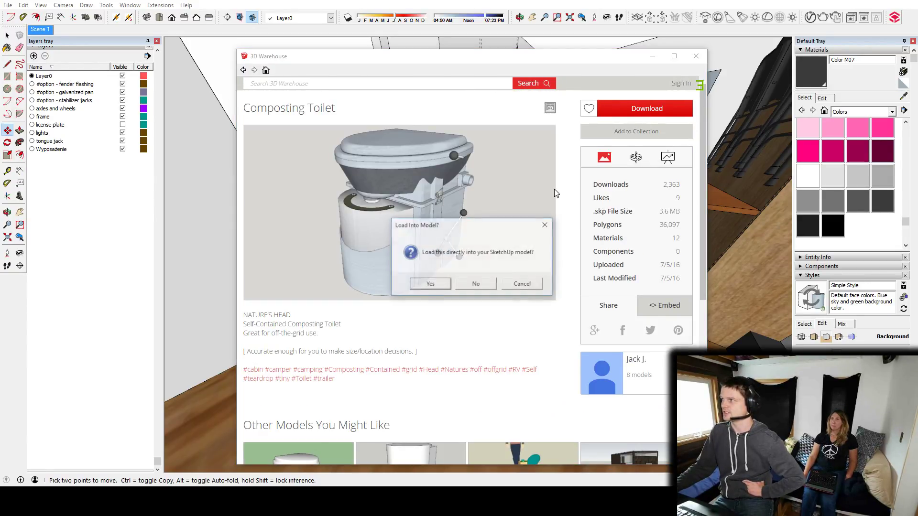
pyautogui.click(429, 285)
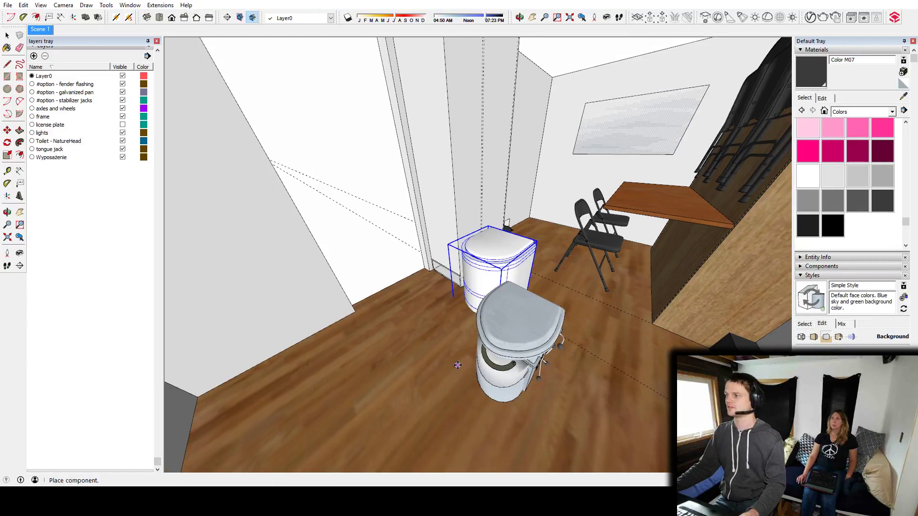
# Save the model under the new file name stream_2017-10-15b.skp in the live streams folder.
pyautogui.click(8, 4)
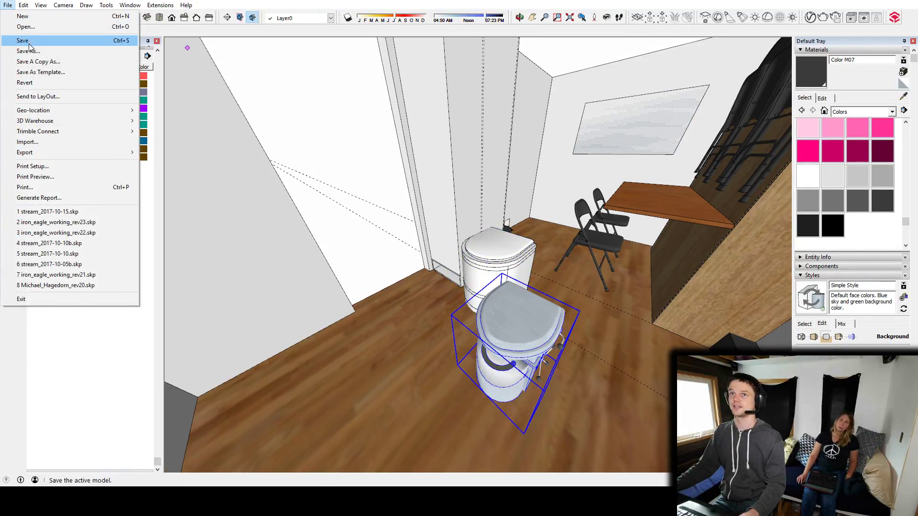
pyautogui.click(22, 48)
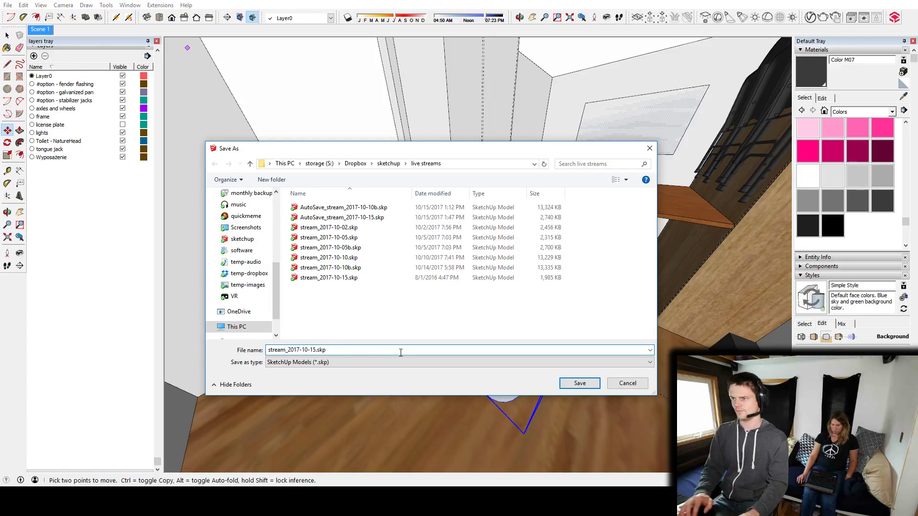
pyautogui.write('b')
pyautogui.press('Return')
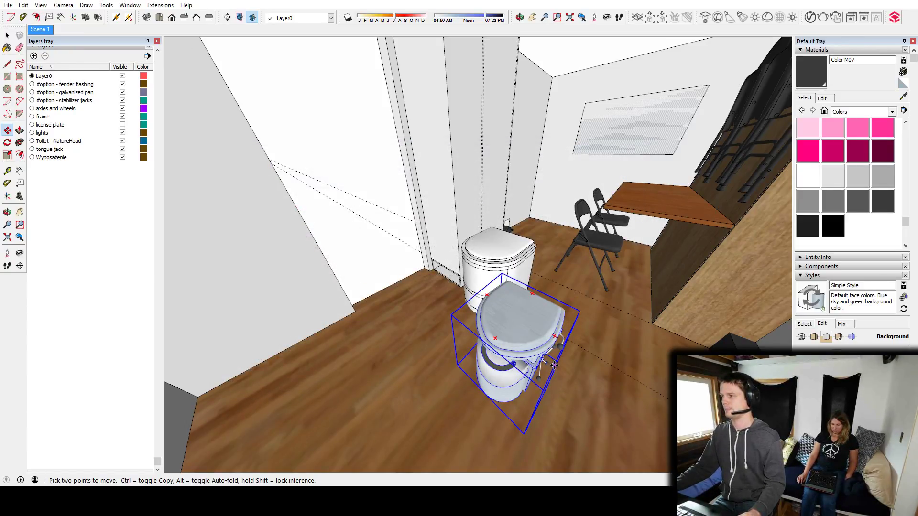
# Inspect the Nature's Head toilet from a low angle and undo its placement, leaving only the Simple Composting Toilet.
pyautogui.moveTo(532, 367); pyautogui.dragTo(471, 308, button='middle')
pyautogui.moveTo(420, 330); pyautogui.dragTo(373, 203, button='middle')
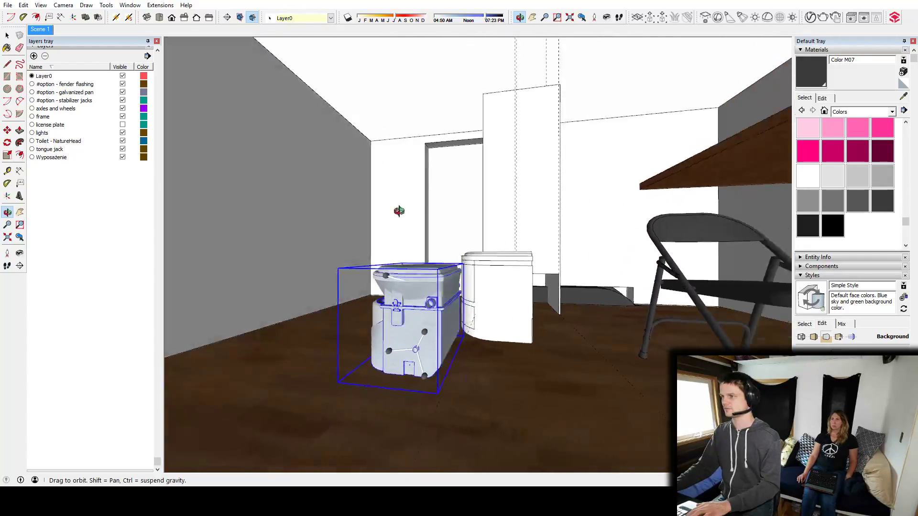
pyautogui.moveTo(373, 203); pyautogui.dragTo(549, 325)
pyautogui.moveTo(548, 325); pyautogui.dragTo(531, 296, button='middle')
pyautogui.hotkey('ctrl', 'z')
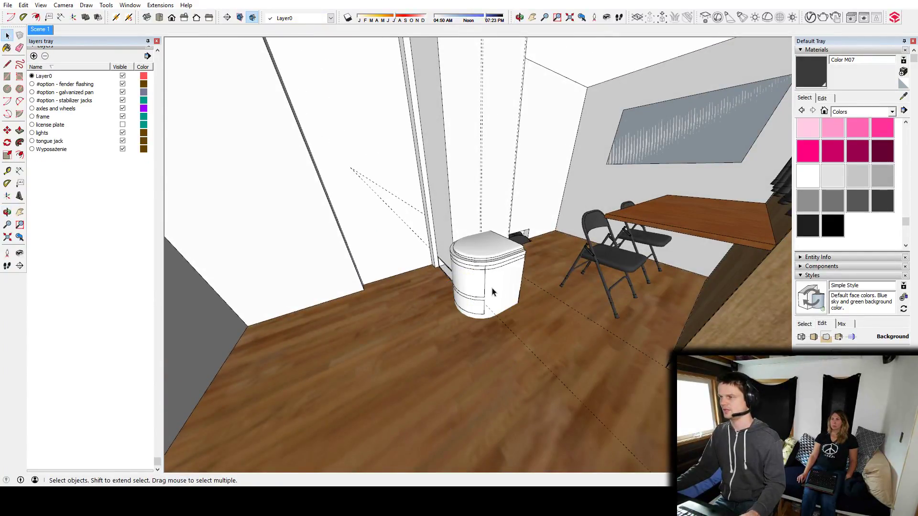
# Scale the white composting toilet down vertically to make it shorter.
pyautogui.scroll(5, 492, 291)
pyautogui.moveTo(422, 314); pyautogui.dragTo(463, 314, button='middle')
pyautogui.click(463, 314)
pyautogui.press('s')
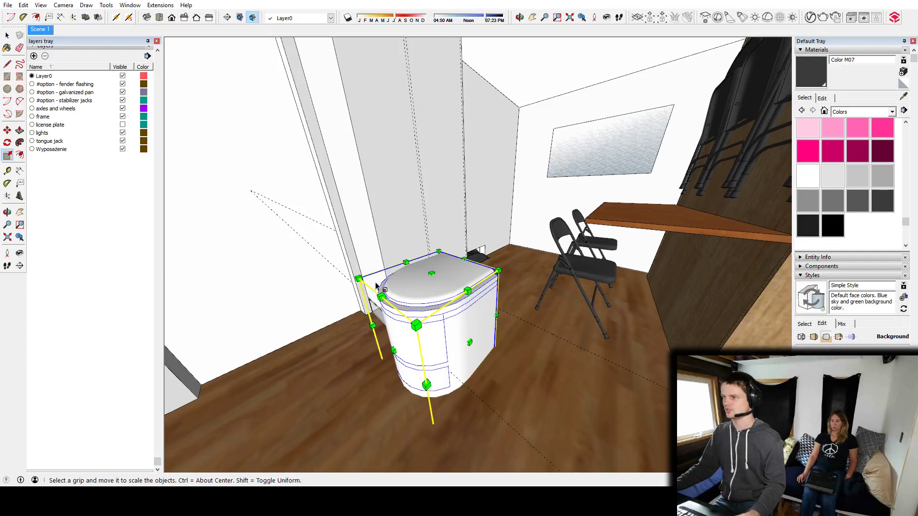
pyautogui.moveTo(431, 274); pyautogui.dragTo(434, 297)
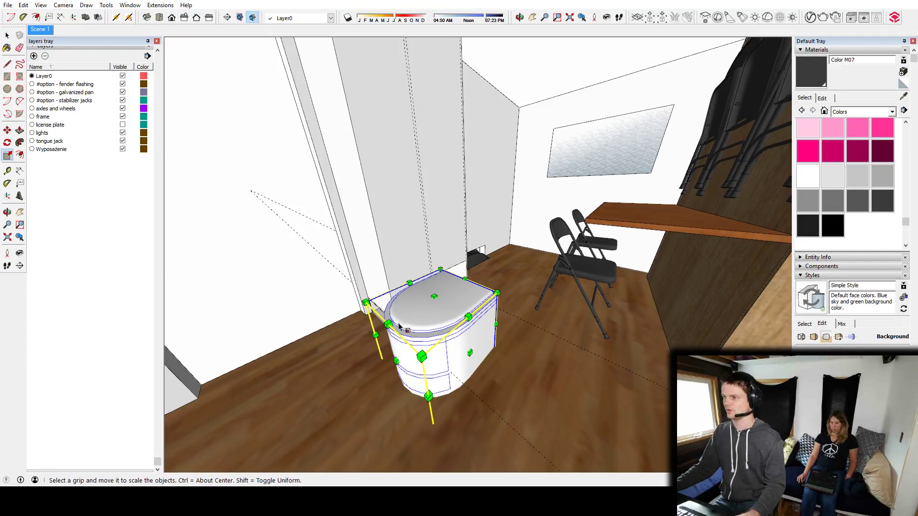
pyautogui.moveTo(391, 365); pyautogui.dragTo(461, 338)
pyautogui.moveTo(438, 342); pyautogui.dragTo(411, 306, button='middle')
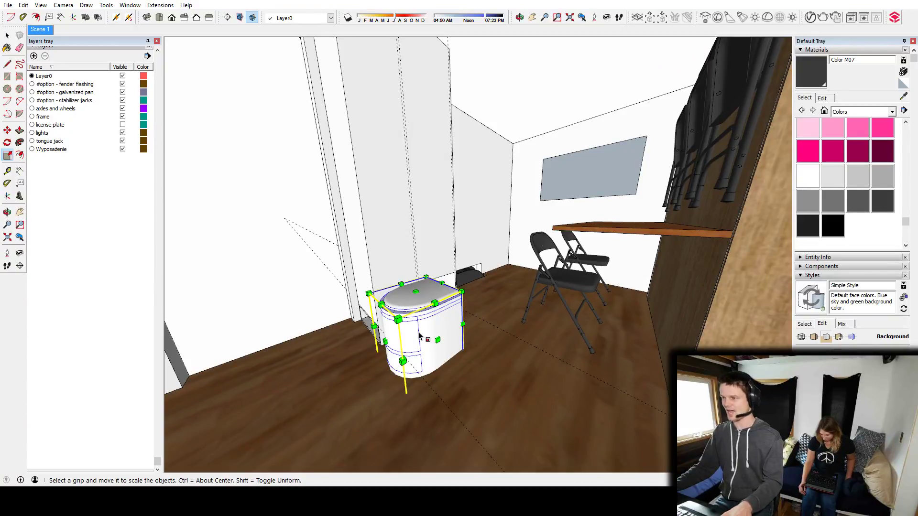
# Move the toilet back against the tall cabinet so that it sits partly recessed into the cabinet's front.
pyautogui.press('t')
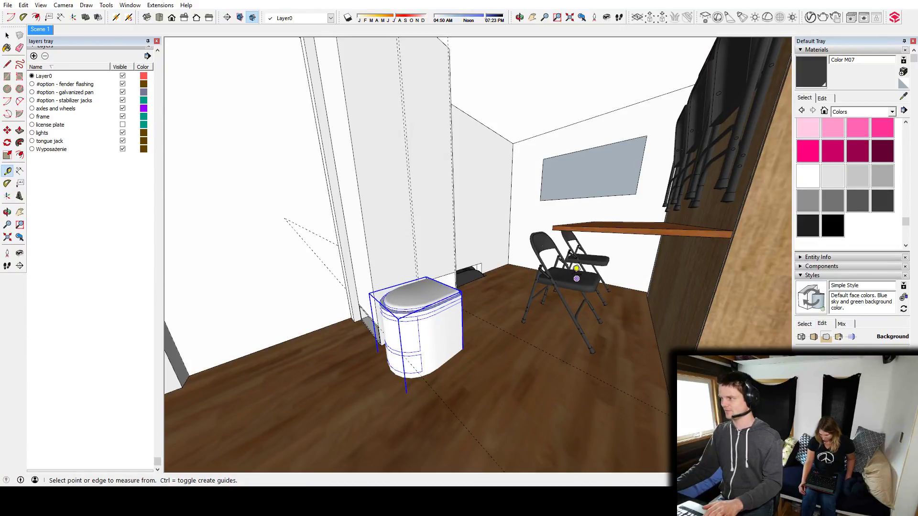
pyautogui.moveTo(311, 368); pyautogui.dragTo(385, 273, button='middle')
pyautogui.moveTo(303, 342)
pyautogui.mouseDown(button='middle')
pyautogui.moveTo(420, 328)
pyautogui.moveTo(389, 307)
pyautogui.moveTo(434, 402)
pyautogui.moveTo(335, 343)
pyautogui.moveTo(563, 328)
pyautogui.moveTo(293, 327)
pyautogui.mouseUp(button='middle')
pyautogui.keyDown('shift'); pyautogui.moveTo(483, 306); pyautogui.dragTo(403, 358, button='middle'); pyautogui.keyUp('shift')
pyautogui.press('m')
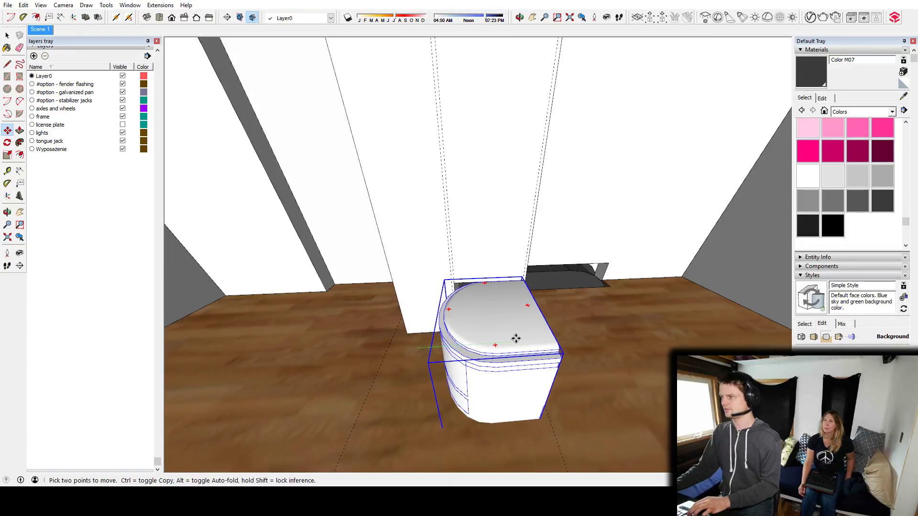
pyautogui.click(518, 338)
pyautogui.moveTo(518, 338); pyautogui.dragTo(579, 342, button='middle')
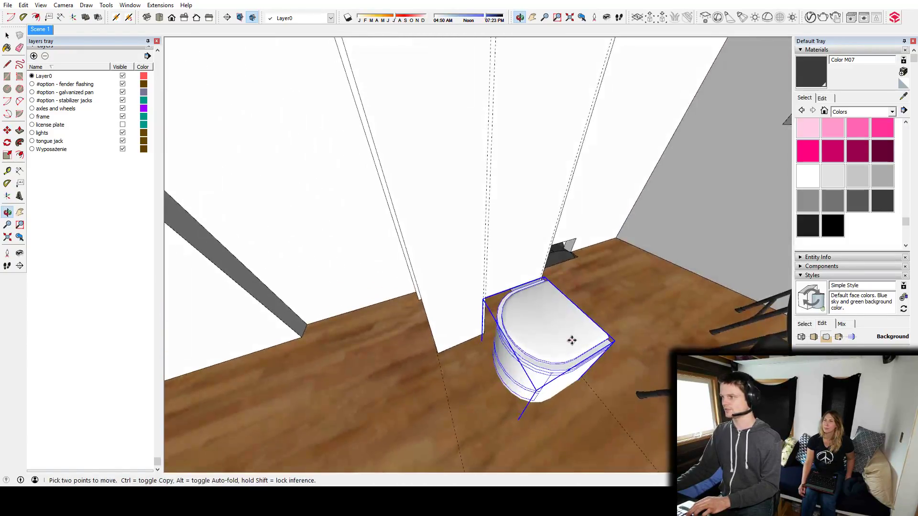
pyautogui.click(528, 309)
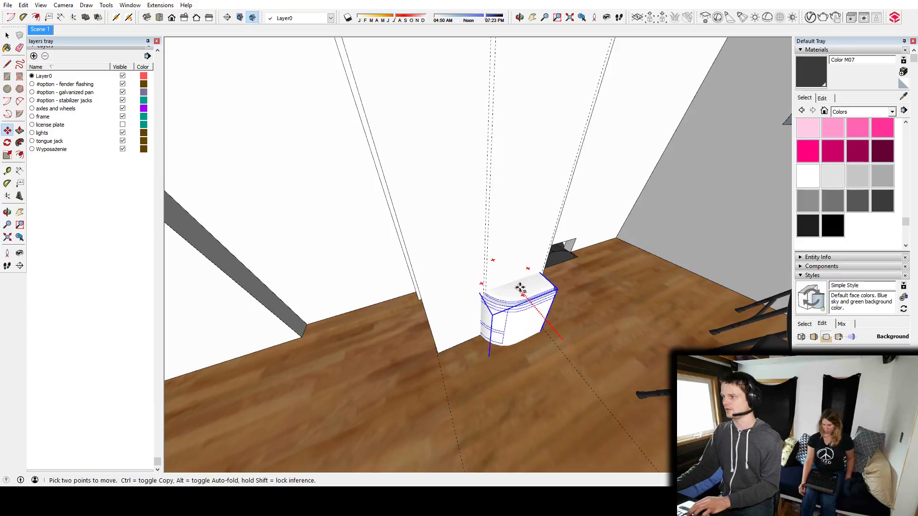
pyautogui.click(511, 282)
pyautogui.moveTo(512, 286); pyautogui.dragTo(566, 347, button='middle')
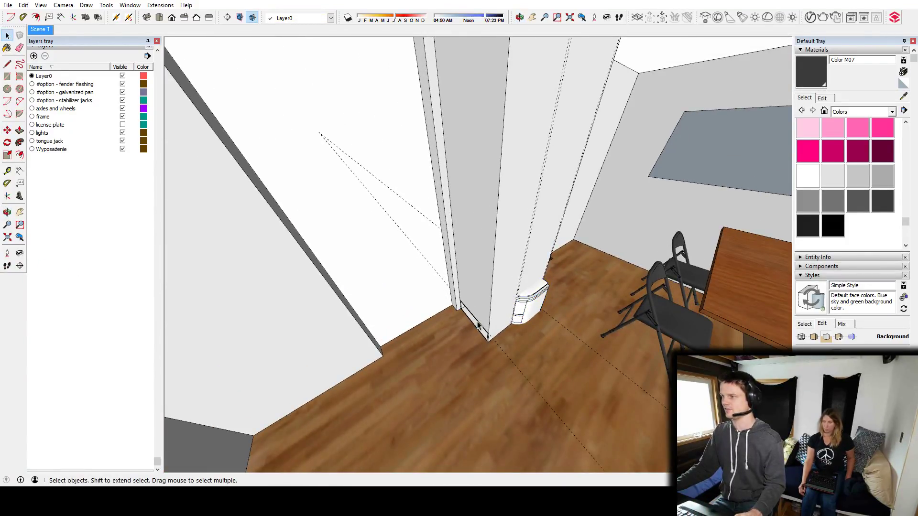
# Open the tall cabinet for editing, copy the outline of the low opening on its door-side face, and paste it directly above.
pyautogui.moveTo(481, 325); pyautogui.dragTo(508, 215, button='middle')
pyautogui.moveTo(465, 289); pyautogui.dragTo(478, 335, button='middle')
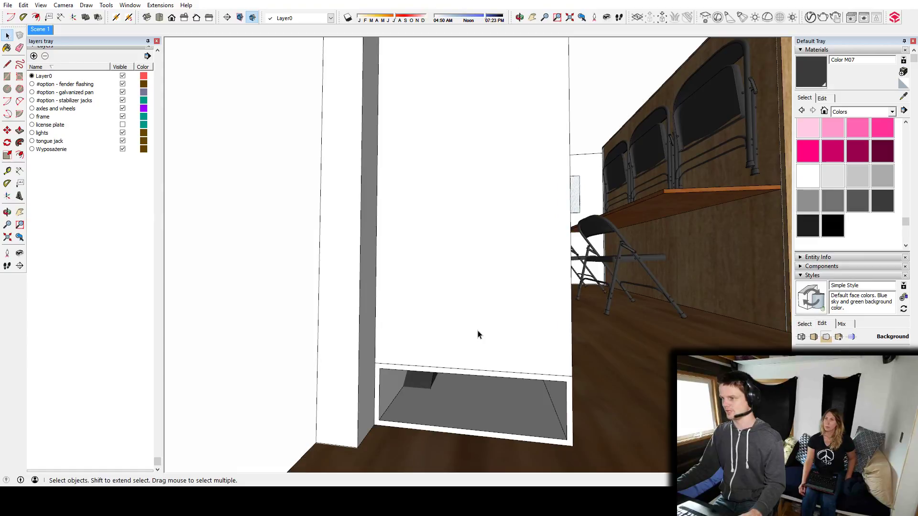
pyautogui.moveTo(532, 325); pyautogui.dragTo(406, 340, button='middle')
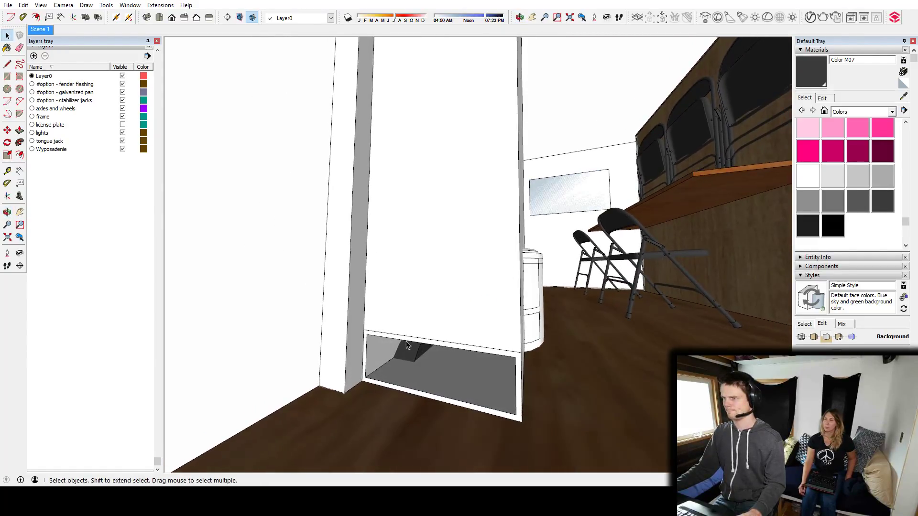
pyautogui.click(443, 329)
pyautogui.click(438, 345)
pyautogui.doubleClick(438, 346)
pyautogui.scroll(3, 438, 348)
pyautogui.moveTo(439, 349); pyautogui.dragTo(309, 348, button='middle')
pyautogui.click(313, 346)
pyautogui.keyDown('shift'); pyautogui.click(353, 328); pyautogui.keyUp('shift')
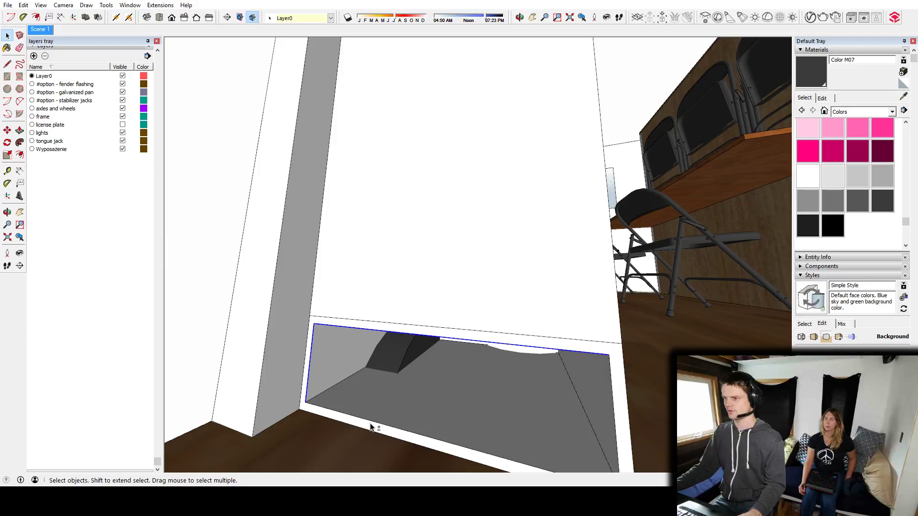
pyautogui.press('m')
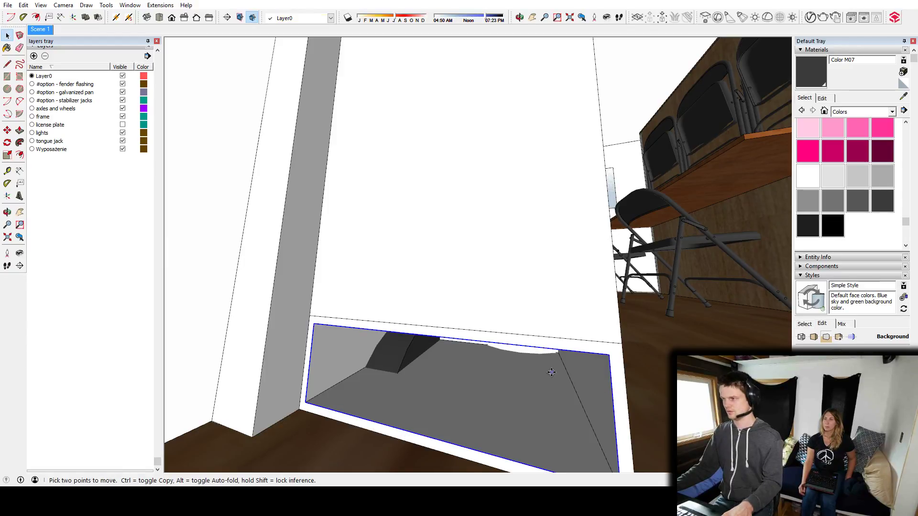
pyautogui.click(463, 444)
pyautogui.press('Escape')
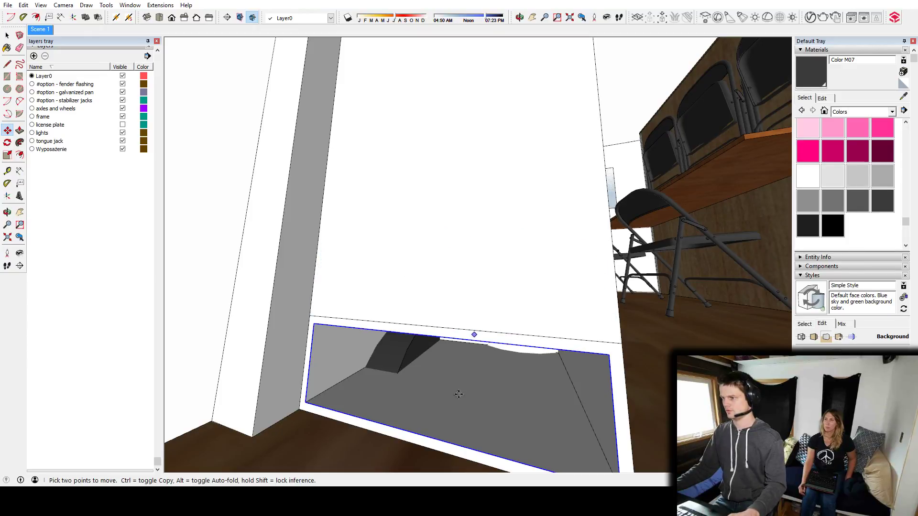
pyautogui.hotkey('ctrl', 'v')
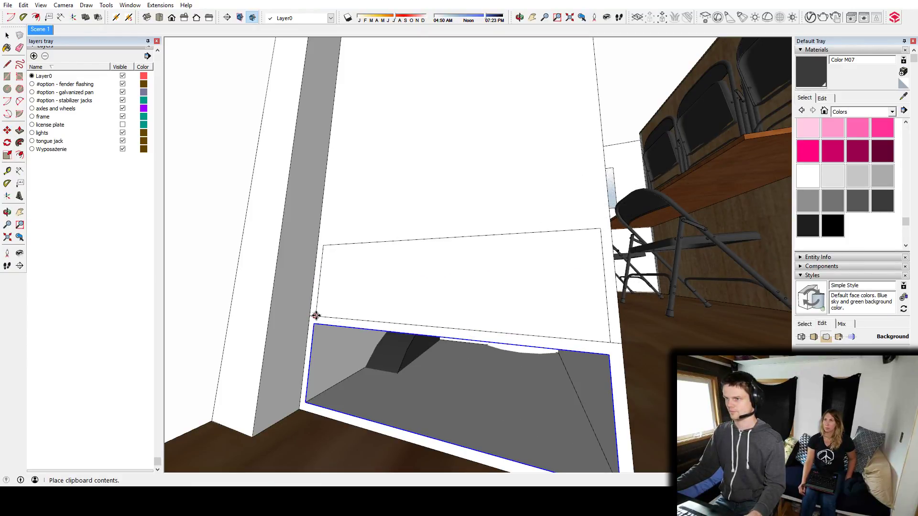
pyautogui.click(317, 303)
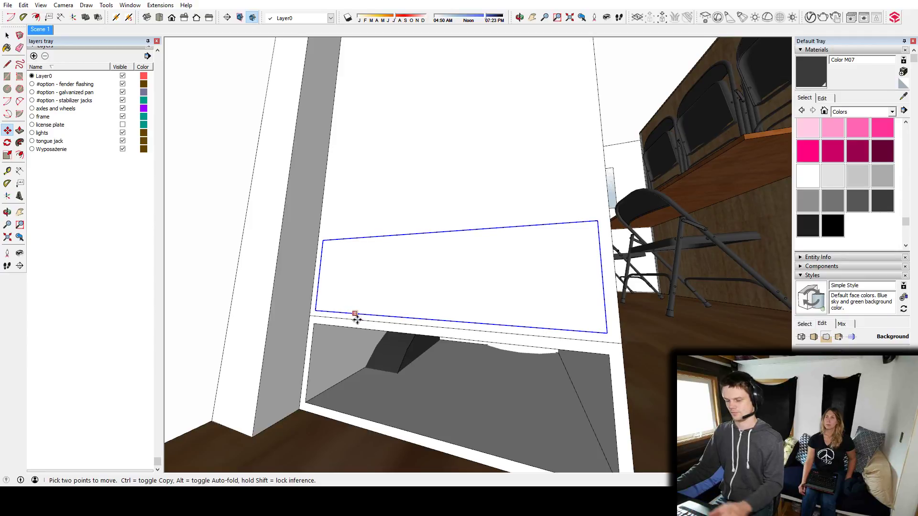
# Add a guide just above the lower opening and align the pasted outline's bottom corner to it.
pyautogui.scroll(2, 354, 316)
pyautogui.press('t')
pyautogui.press('Return')
pyautogui.scroll(2, 335, 287)
pyautogui.press('m')
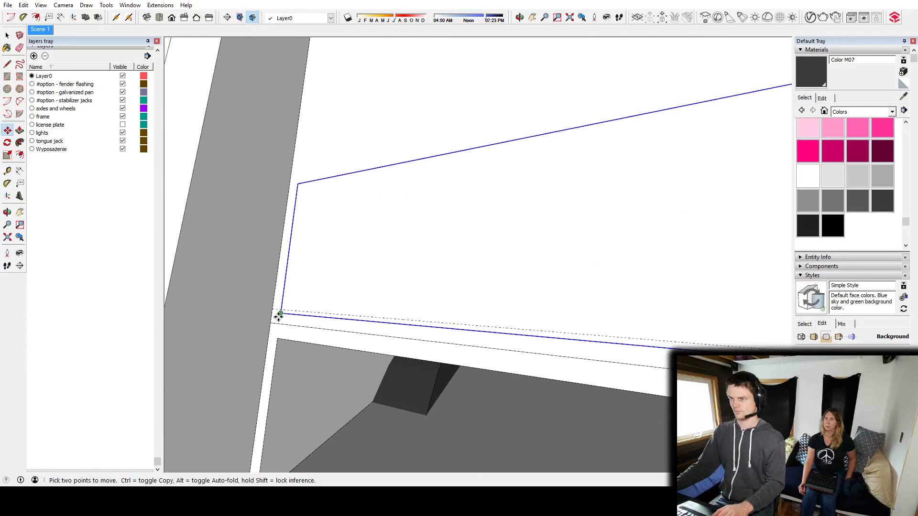
# Push the upper outline into the cabinet with Push/Pull to form a second storage cubby.
pyautogui.scroll(-5, 379, 280)
pyautogui.moveTo(379, 280); pyautogui.dragTo(474, 331, button='middle')
pyautogui.press('p')
pyautogui.moveTo(497, 265); pyautogui.dragTo(427, 298, button='middle')
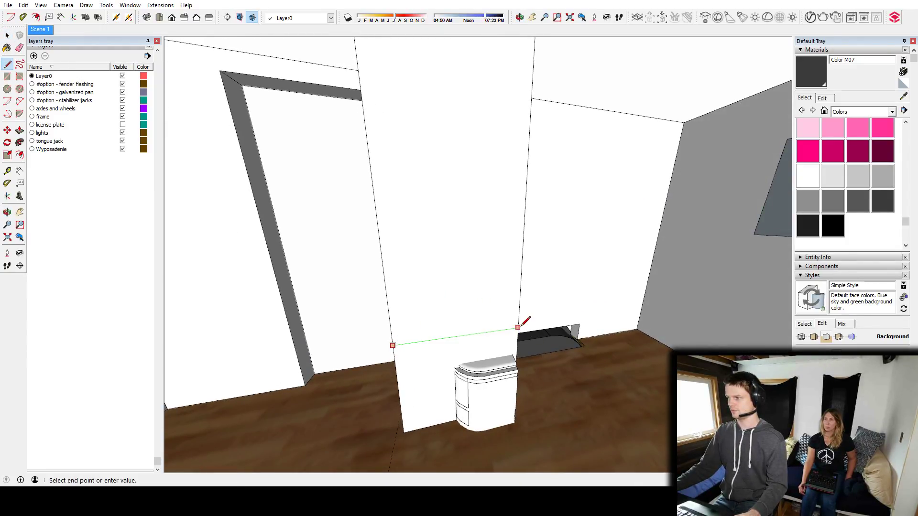
# Draw a horizontal line across the cabinet front above the toilet and a vertical line above it to mark two doors.
pyautogui.moveTo(460, 335); pyautogui.dragTo(487, 209, button='middle')
pyautogui.moveTo(463, 267)
pyautogui.mouseDown(button='middle')
pyautogui.moveTo(516, 313)
pyautogui.moveTo(482, 298)
pyautogui.moveTo(466, 250)
pyautogui.mouseUp(button='middle')
pyautogui.scroll(5, 476, 295)
pyautogui.scroll(-3, 470, 243)
pyautogui.press('space')
# Sample the Wood Cherry Original material from the table and paint the whole cabinet with it.
pyautogui.moveTo(448, 285)
pyautogui.mouseDown(button='middle')
pyautogui.moveTo(482, 301)
pyautogui.moveTo(531, 247)
pyautogui.moveTo(539, 331)
pyautogui.moveTo(519, 330)
pyautogui.mouseUp(button='middle')
pyautogui.scroll(-4, 482, 307)
pyautogui.press('b')
pyautogui.keyDown('alt'); pyautogui.click(666, 356); pyautogui.keyUp('alt')
pyautogui.click(495, 295)
pyautogui.hotkey('ctrl', 'z')
pyautogui.press('space')
pyautogui.click(493, 302)
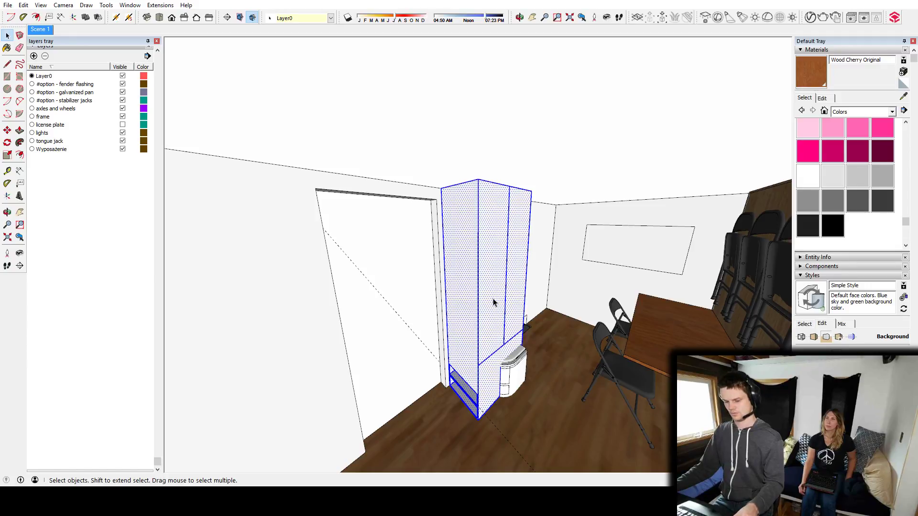
pyautogui.press('b')
pyautogui.click(495, 295)
# Examine the painted cabinet, its cubbies and the recessed toilet from several angles.
pyautogui.press('space')
pyautogui.click(412, 287)
pyautogui.moveTo(502, 333); pyautogui.dragTo(522, 346, button='middle')
pyautogui.click(518, 362)
pyautogui.moveTo(566, 288); pyautogui.dragTo(656, 346, button='middle')
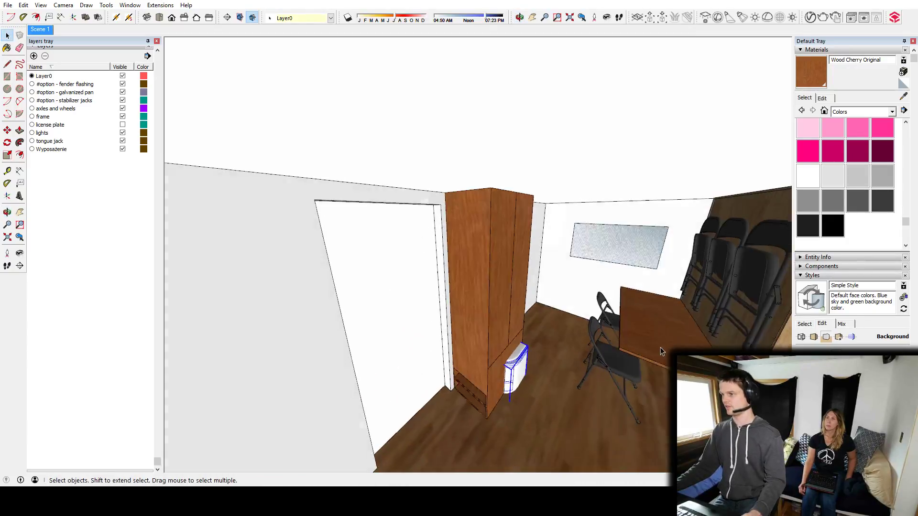
pyautogui.scroll(4, 483, 385)
pyautogui.moveTo(514, 392); pyautogui.dragTo(515, 310, button='middle')
pyautogui.moveTo(539, 262); pyautogui.dragTo(472, 268, button='middle')
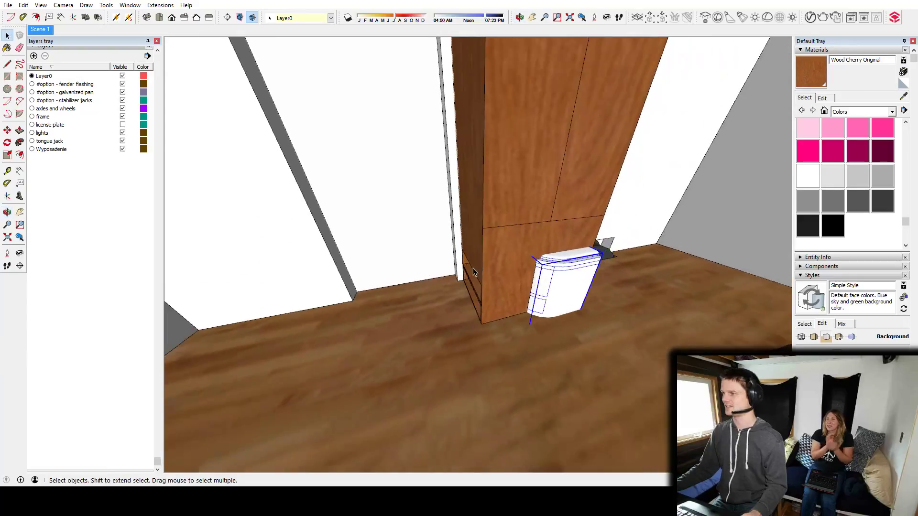
pyautogui.moveTo(529, 207)
pyautogui.mouseDown(button='middle')
pyautogui.moveTo(244, 302)
pyautogui.moveTo(374, 292)
pyautogui.moveTo(466, 227)
pyautogui.moveTo(446, 245)
pyautogui.moveTo(528, 307)
pyautogui.moveTo(548, 361)
pyautogui.mouseUp(button='middle')
pyautogui.moveTo(478, 334); pyautogui.dragTo(434, 333, button='middle')
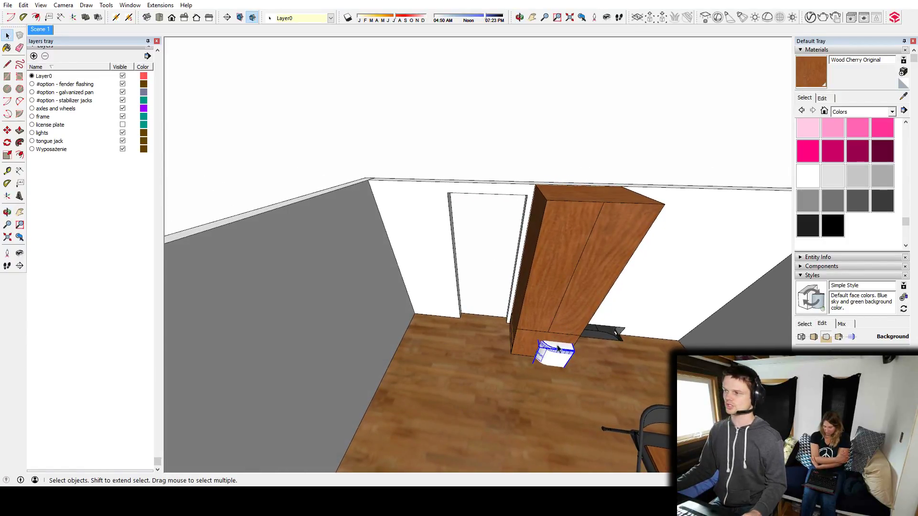
pyautogui.scroll(3, 570, 339)
pyautogui.moveTo(572, 342); pyautogui.dragTo(584, 286, button='middle')
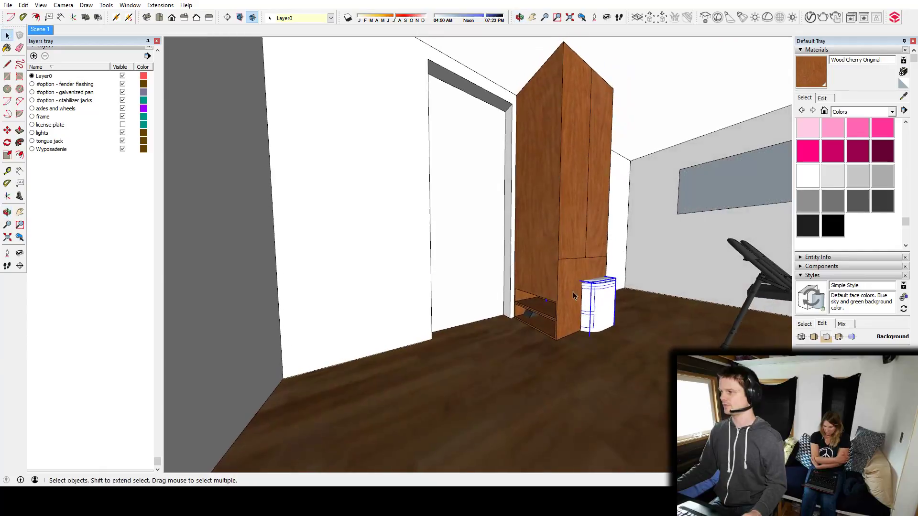
pyautogui.scroll(4, 521, 315)
pyautogui.moveTo(521, 316); pyautogui.dragTo(551, 292, button='middle')
pyautogui.moveTo(583, 255)
pyautogui.mouseDown(button='middle')
pyautogui.moveTo(248, 343)
pyautogui.moveTo(410, 283)
pyautogui.moveTo(446, 291)
pyautogui.moveTo(443, 340)
pyautogui.moveTo(412, 231)
pyautogui.moveTo(414, 268)
pyautogui.moveTo(395, 293)
pyautogui.moveTo(422, 301)
pyautogui.mouseUp(button='middle')
# Draw a line on the floor out from the long wall just past the wheel well, marking the counter's end.
pyautogui.scroll(-3, 443, 339)
pyautogui.scroll(-5, 443, 340)
pyautogui.scroll(5, 402, 274)
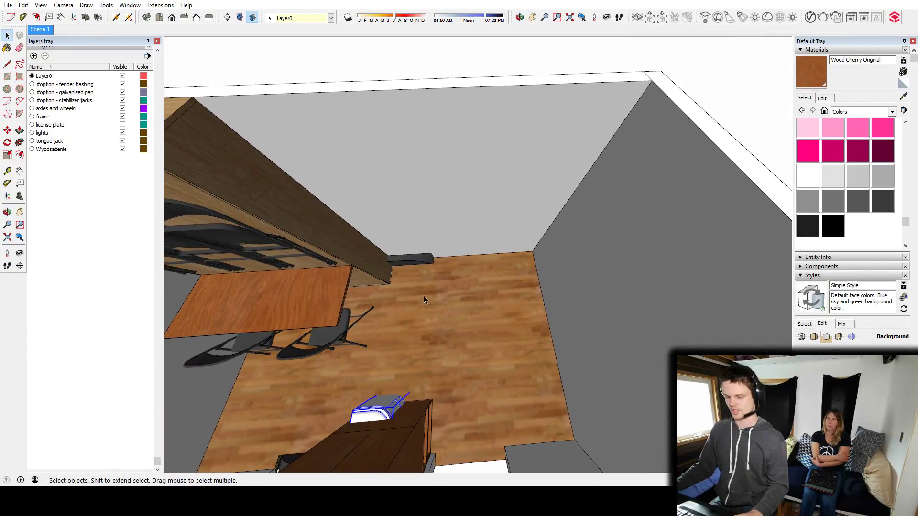
pyautogui.scroll(3, 418, 293)
pyautogui.press('l')
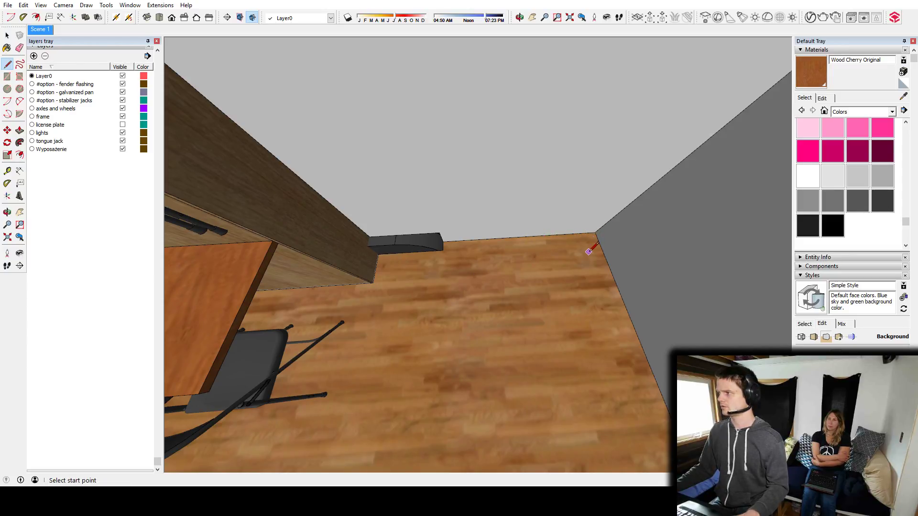
pyautogui.scroll(2, 589, 250)
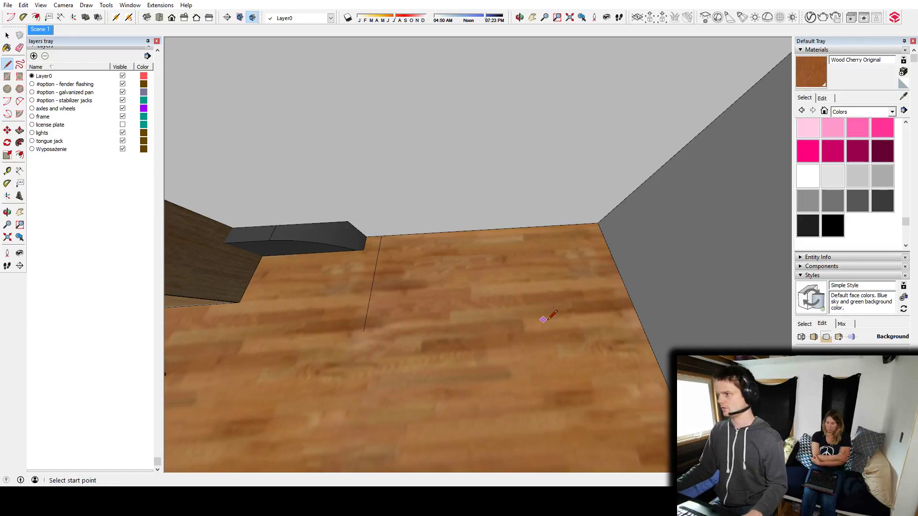
# Add a floor guide parallel to the end wall and draw the remaining lines to close an L-shaped counter outline.
pyautogui.press('t')
pyautogui.press('Return')
pyautogui.press('l')
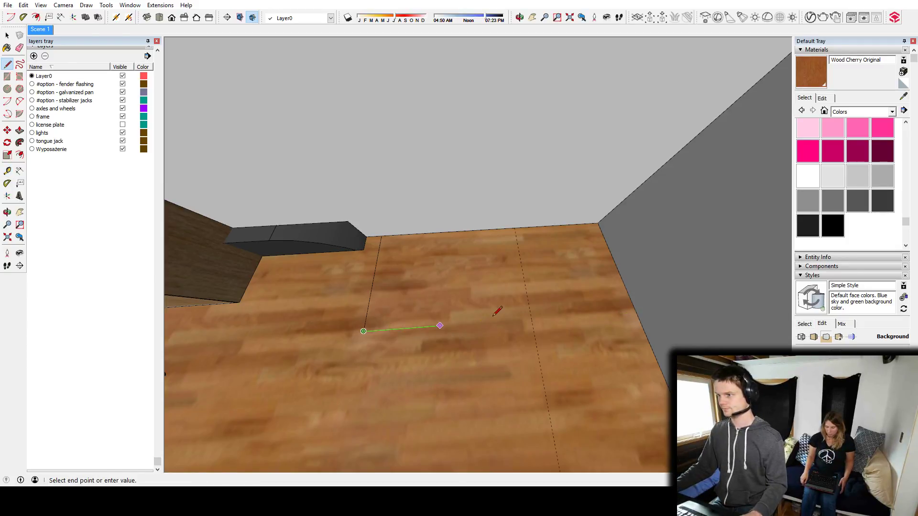
pyautogui.moveTo(757, 331); pyautogui.dragTo(550, 287, button='middle')
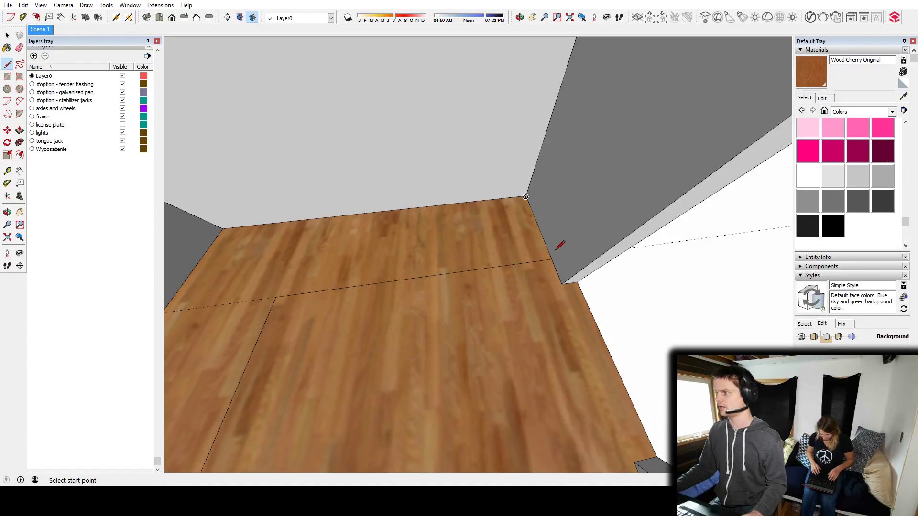
pyautogui.click(551, 259)
pyautogui.moveTo(551, 259); pyautogui.dragTo(530, 201, button='middle')
pyautogui.moveTo(527, 168); pyautogui.dragTo(492, 197, button='middle')
pyautogui.click(425, 143)
# Push/Pull the L-shaped floor outline up by 36 to form a counter block along the two walls.
pyautogui.press('p')
pyautogui.click(500, 233)
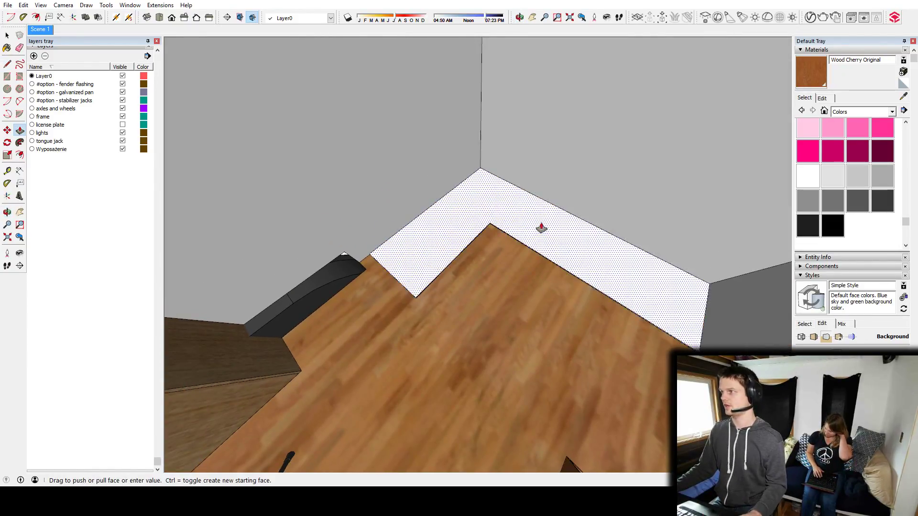
pyautogui.write('36')
pyautogui.press('Return')
pyautogui.moveTo(531, 210); pyautogui.dragTo(495, 240, button='middle')
pyautogui.scroll(-6, 539, 213)
pyautogui.press('space')
pyautogui.scroll(-8, 521, 207)
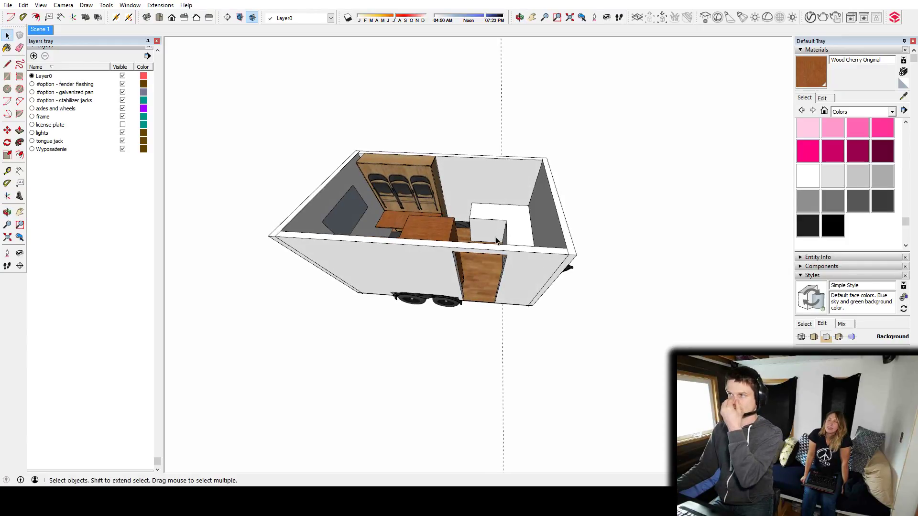
pyautogui.moveTo(423, 233); pyautogui.dragTo(518, 287, button='middle')
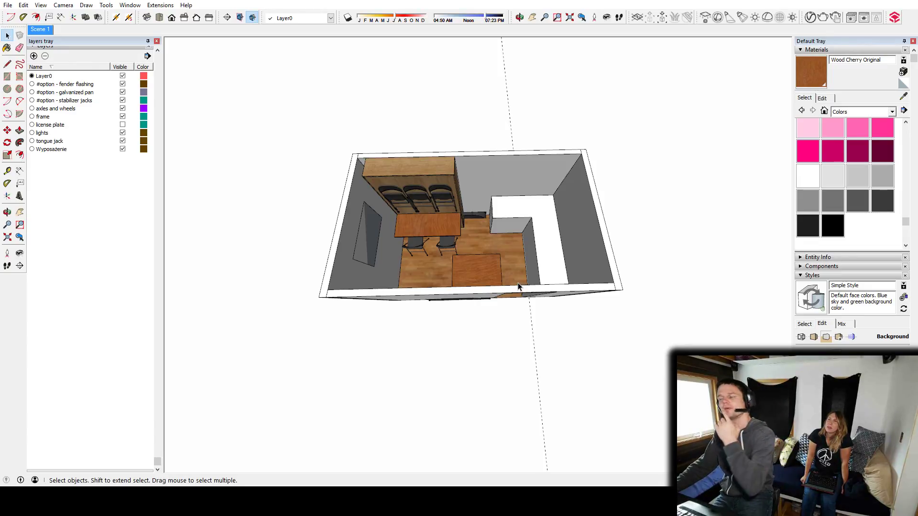
# Add vertical guides 4 inches in from both side edges of the exterior end wall behind the table.
pyautogui.moveTo(438, 241); pyautogui.dragTo(394, 337, button='middle')
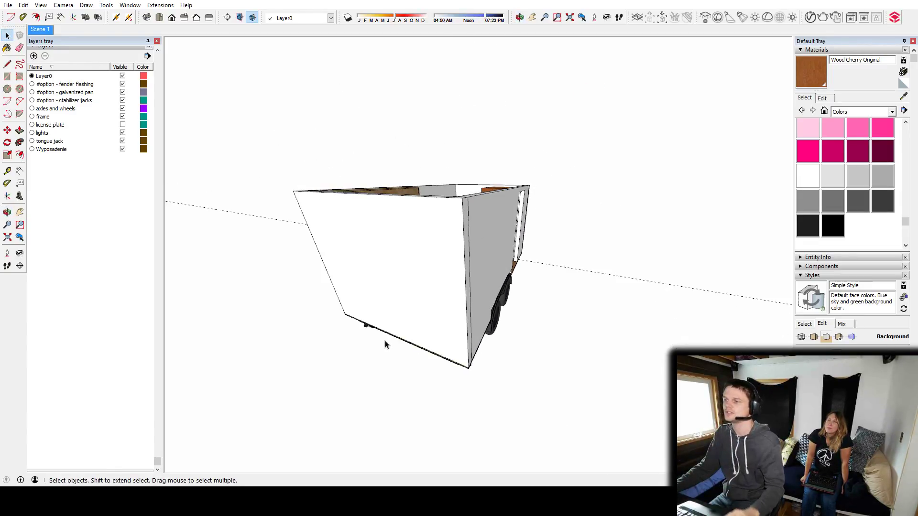
pyautogui.moveTo(452, 331); pyautogui.dragTo(272, 328, button='middle')
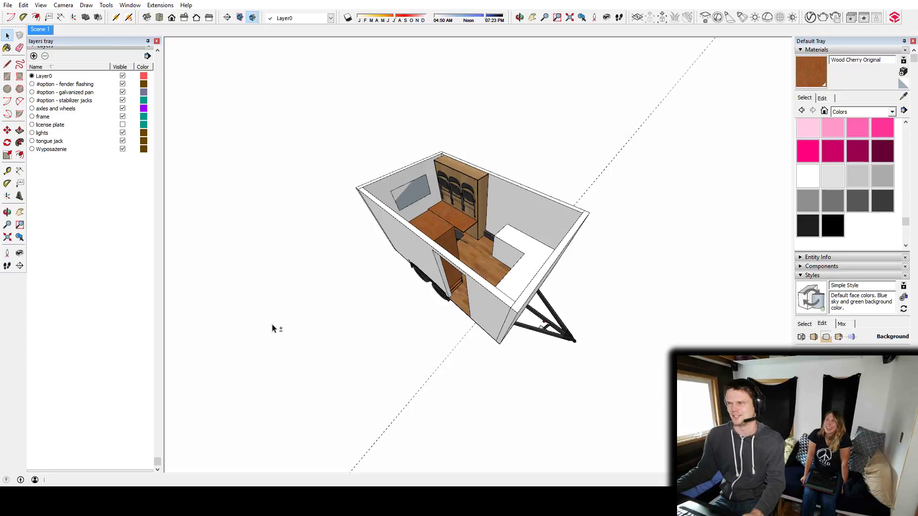
pyautogui.moveTo(399, 251); pyautogui.dragTo(465, 276, button='middle')
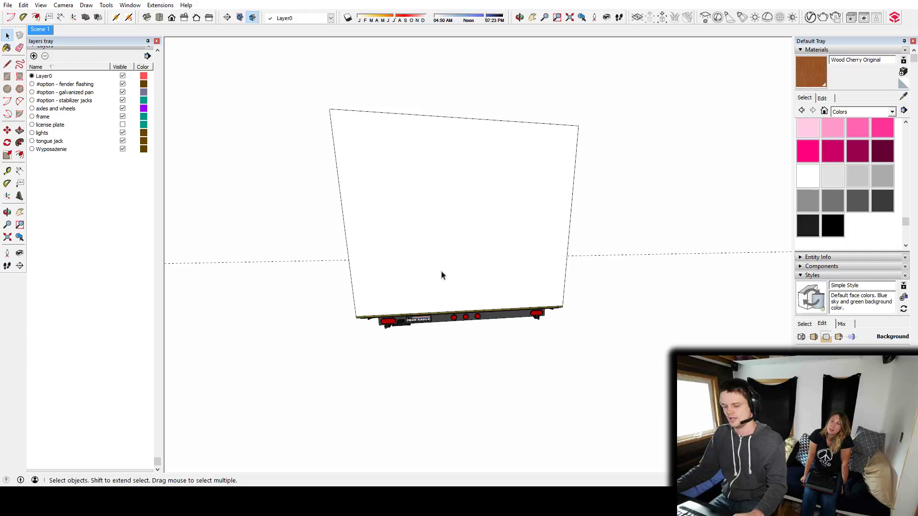
pyautogui.press('t')
pyautogui.click(343, 215)
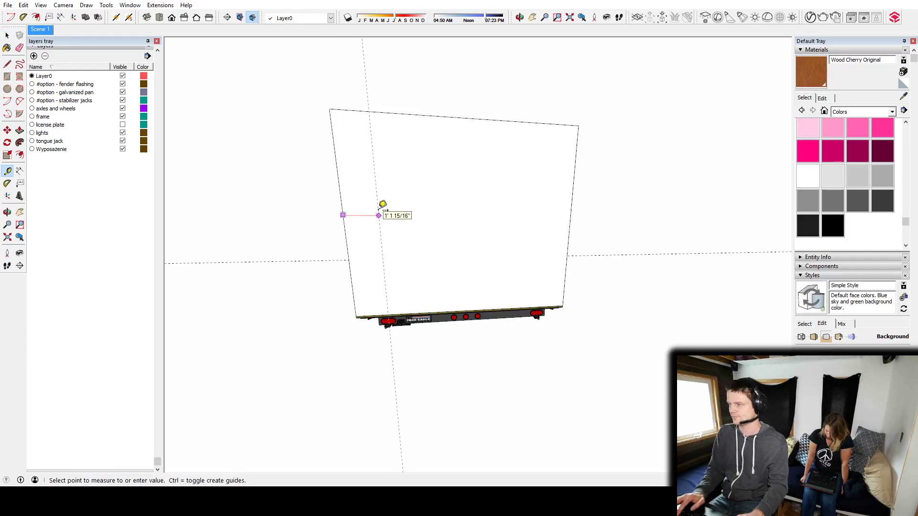
pyautogui.write('4')
pyautogui.press('Return')
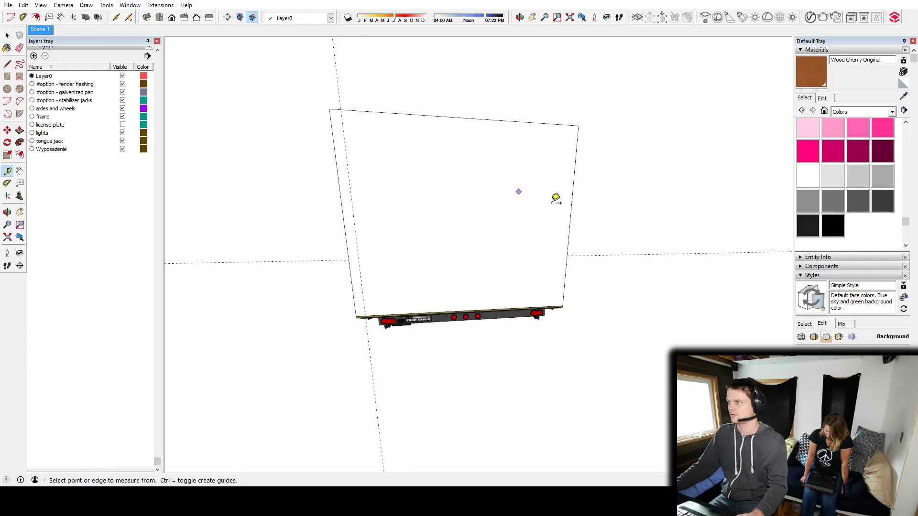
pyautogui.click(572, 196)
pyautogui.write('4')
pyautogui.press('Return')
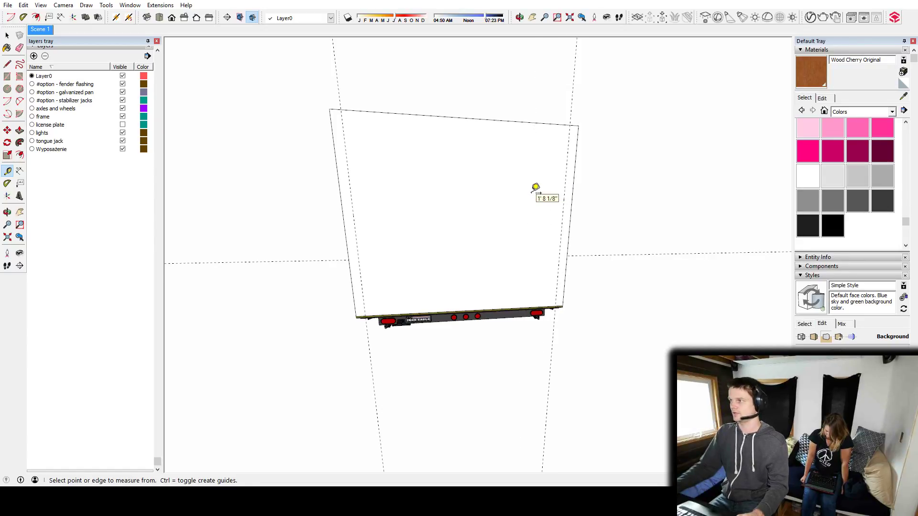
# Select the window face inside and add a vertical guide through the midpoint of the end wall's top edge.
pyautogui.moveTo(495, 250); pyautogui.dragTo(844, 294, button='middle')
pyautogui.moveTo(419, 258); pyautogui.dragTo(433, 271, button='middle')
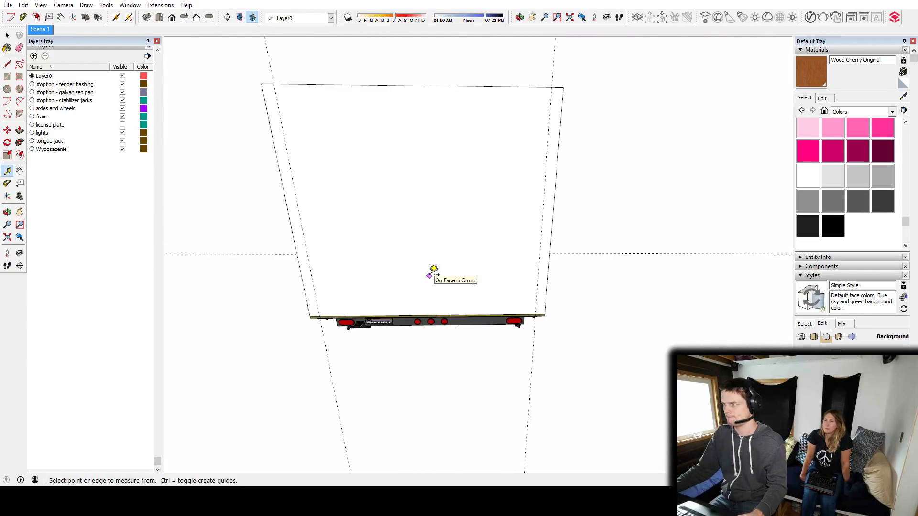
pyautogui.moveTo(502, 178); pyautogui.dragTo(340, 366, button='middle')
pyautogui.keyDown('shift'); pyautogui.moveTo(340, 365); pyautogui.dragTo(282, 351); pyautogui.keyUp('shift')
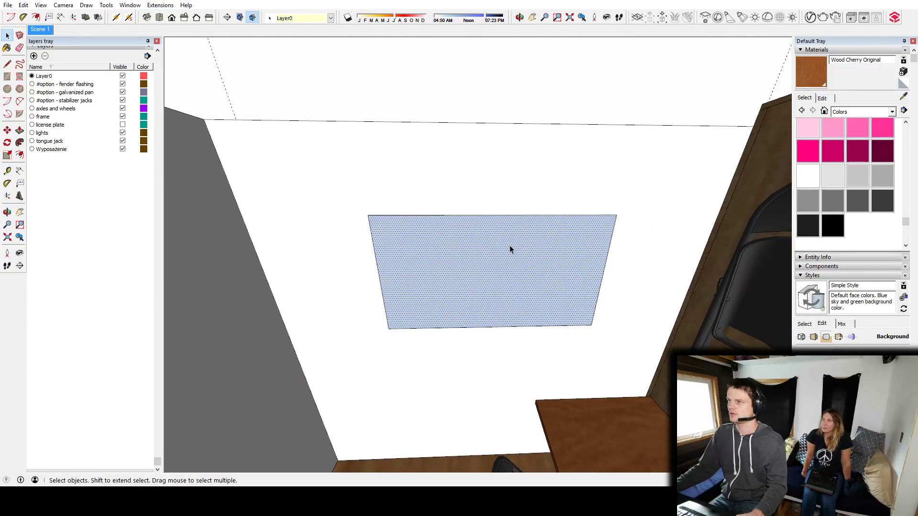
pyautogui.press('t')
pyautogui.click(225, 173)
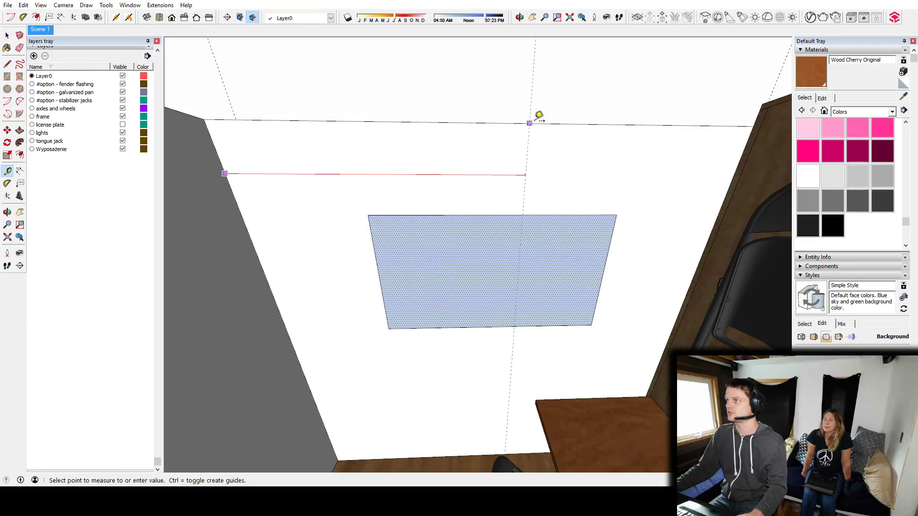
pyautogui.click(514, 120)
pyautogui.moveTo(567, 211)
pyautogui.mouseDown(button='middle')
pyautogui.moveTo(592, 176)
pyautogui.moveTo(572, 202)
pyautogui.mouseUp(button='middle')
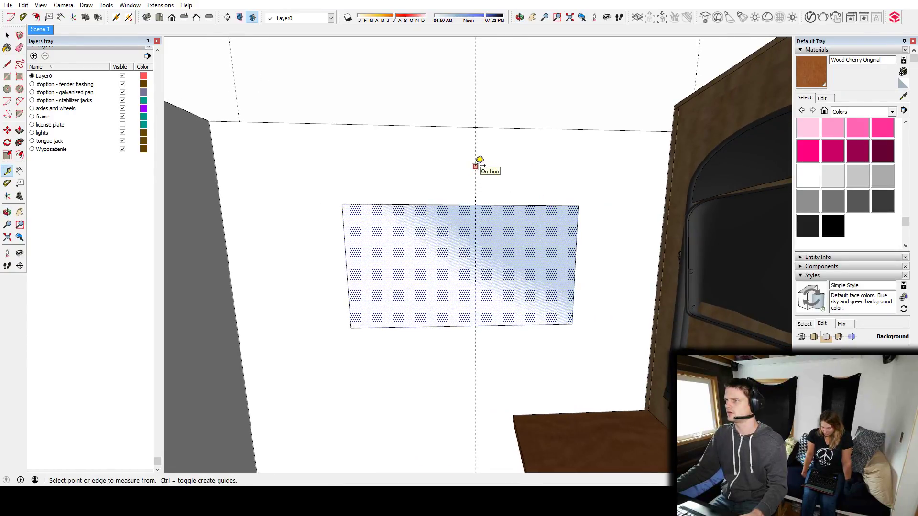
# Move the window face sideways so the midpoint of its top edge sits on the wall's centre guide.
pyautogui.press('space')
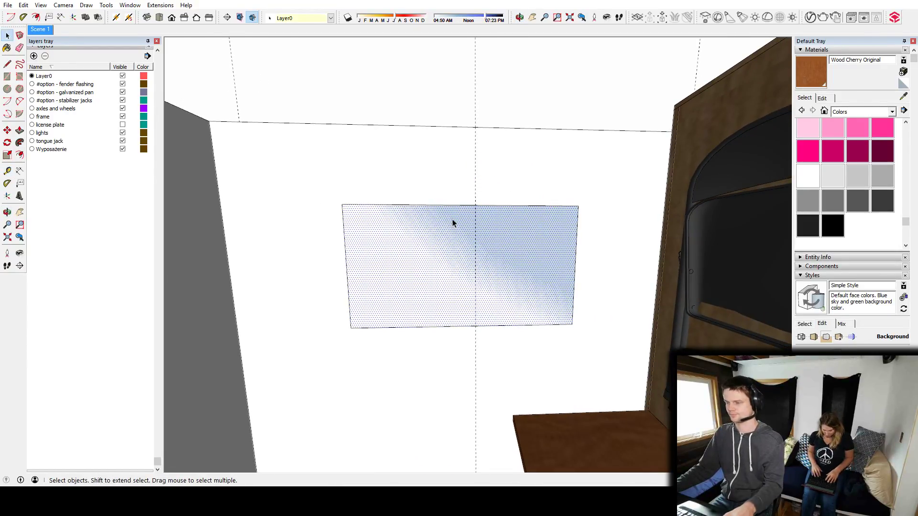
pyautogui.press('m')
pyautogui.click(465, 204)
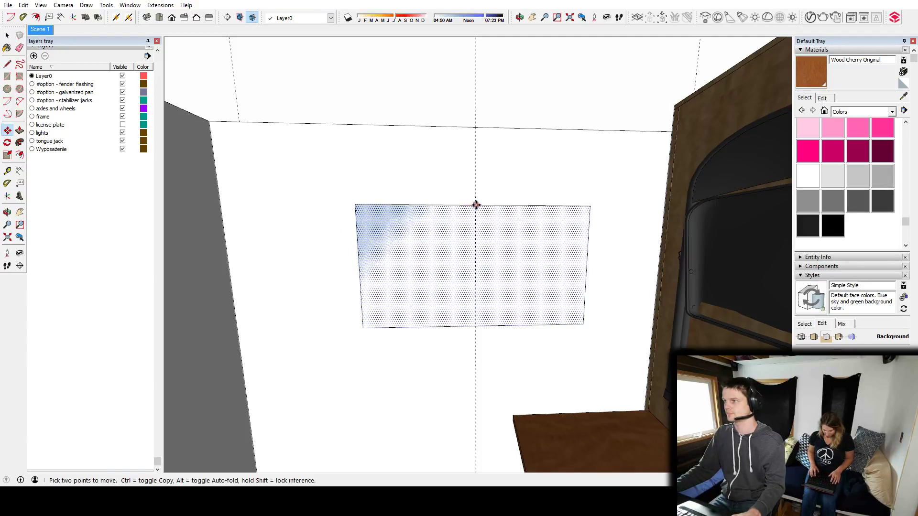
pyautogui.moveTo(470, 219); pyautogui.dragTo(475, 293, button='middle')
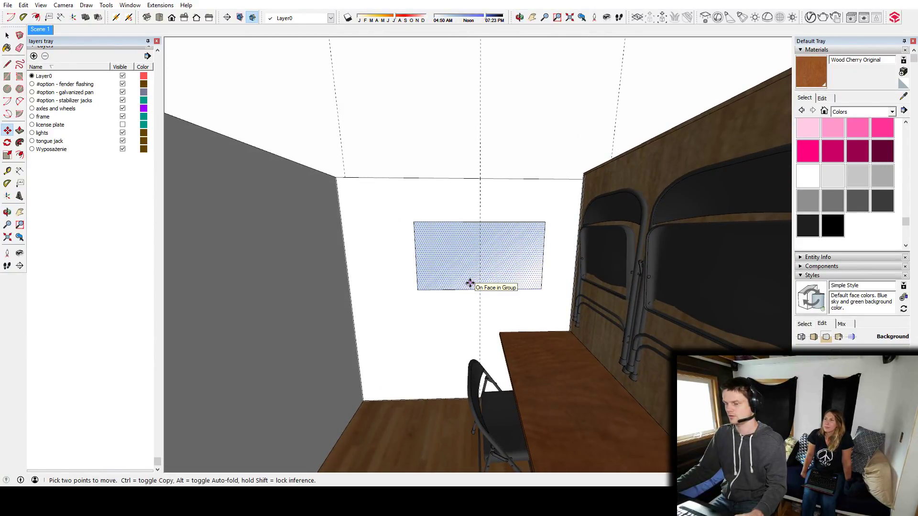
# Scale the window rectangle wider and recentre it on the guide.
pyautogui.press('s')
pyautogui.click(412, 256)
pyautogui.click(383, 256)
pyautogui.moveTo(466, 252); pyautogui.dragTo(481, 235, button='middle')
pyautogui.press('m')
pyautogui.moveTo(467, 222); pyautogui.dragTo(483, 219)
pyautogui.press('space')
pyautogui.hotkey('ctrl', 't')
# Cut the window rectangle with its edges and paste it in place inside the wall group.
pyautogui.doubleClick(460, 266)
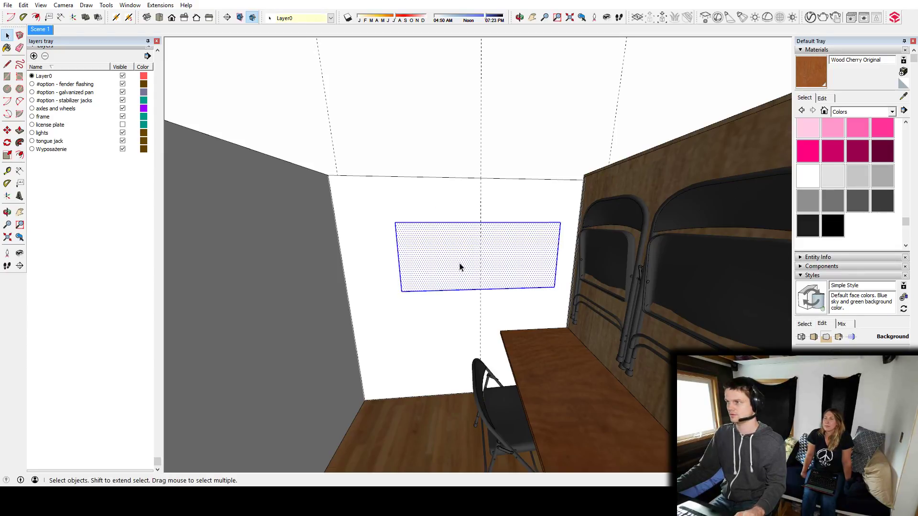
pyautogui.hotkey('ctrl', 'x')
pyautogui.tripleClick(459, 237)
pyautogui.hotkey('ctrl', 'shift', 'v')
# Push/Pull the window face through the wall thickness to cut the opening, and leave the wall group.
pyautogui.moveTo(459, 238); pyautogui.dragTo(490, 244, button='middle')
pyautogui.press('p')
pyautogui.click(474, 283)
pyautogui.click(457, 272)
pyautogui.press('space')
pyautogui.press('Escape')
# Add a horizontal guide just below the window outside and outline a rectangle from it to the wall's base between the side guides.
pyautogui.moveTo(563, 248); pyautogui.dragTo(529, 244, button='middle')
pyautogui.press('l')
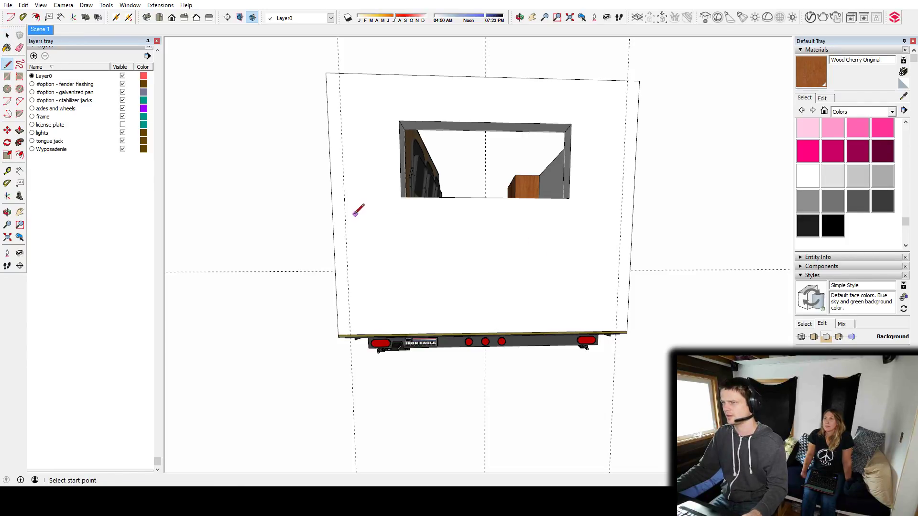
pyautogui.press('t')
pyautogui.click(460, 197)
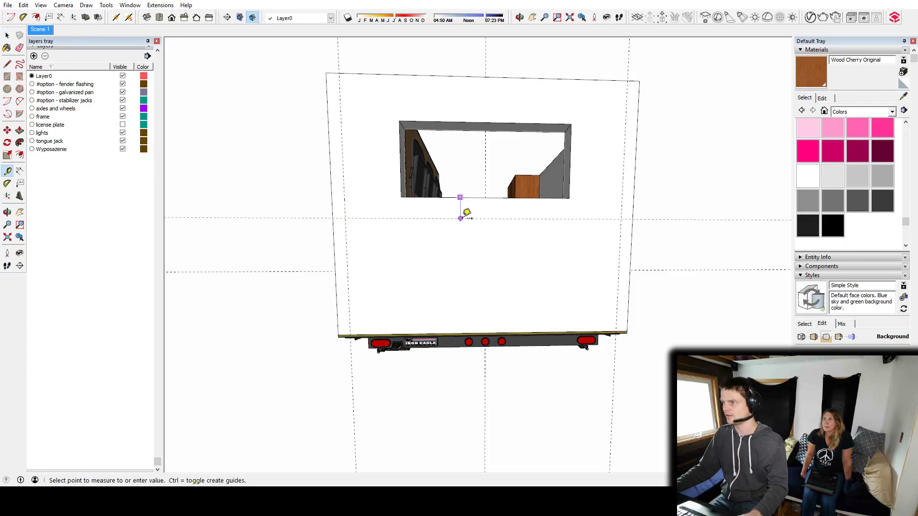
pyautogui.click(464, 214)
pyautogui.press('l')
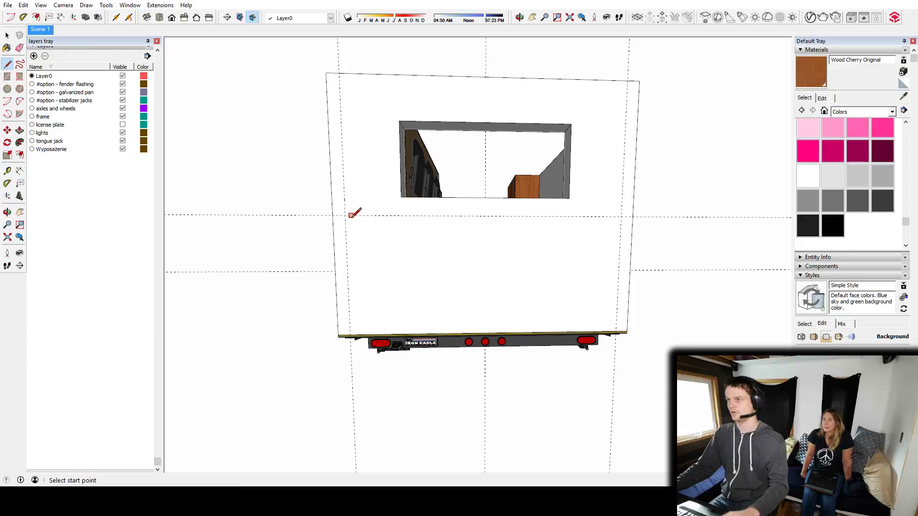
pyautogui.click(345, 215)
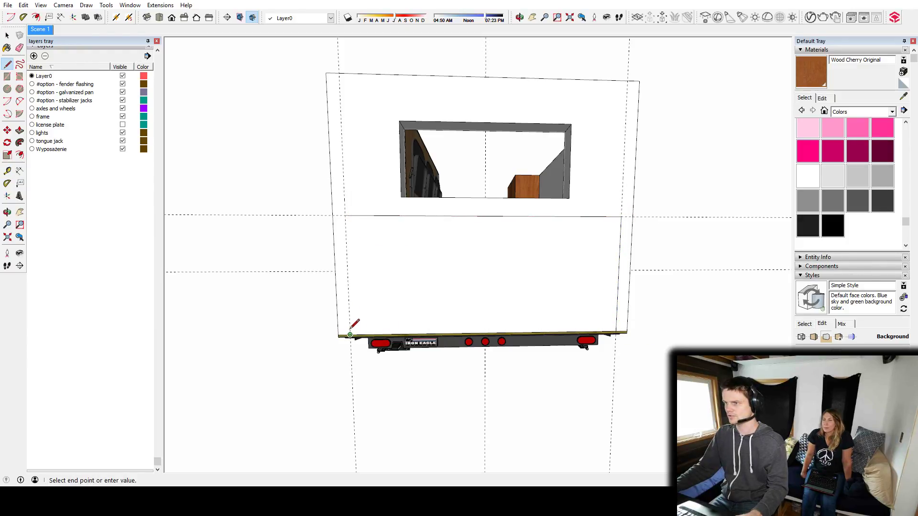
pyautogui.click(344, 215)
# Add a horizontal guide below the top line of the rectangle on the exterior end wall.
pyautogui.moveTo(621, 238); pyautogui.dragTo(583, 231, button='middle')
pyautogui.scroll(-2, 449, 213)
pyautogui.scroll(3, 584, 231)
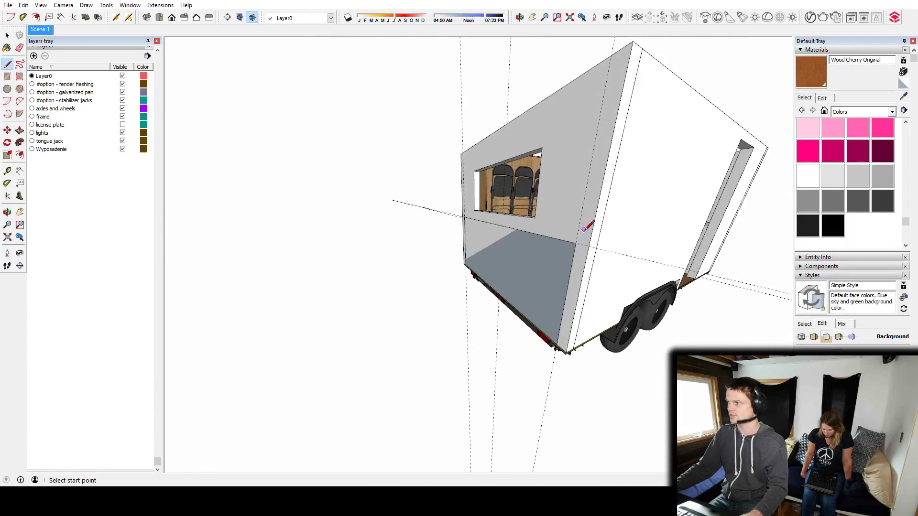
pyautogui.moveTo(605, 273); pyautogui.dragTo(635, 196, button='middle')
pyautogui.press('t')
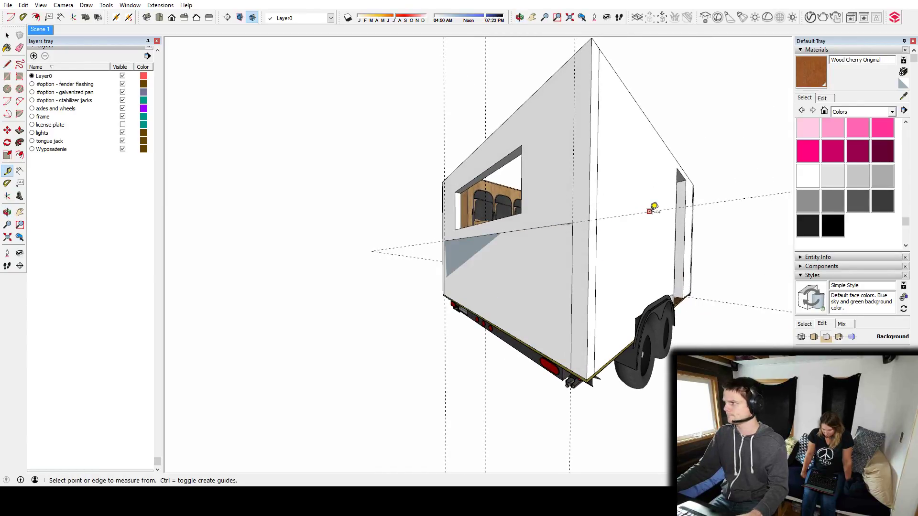
pyautogui.click(651, 211)
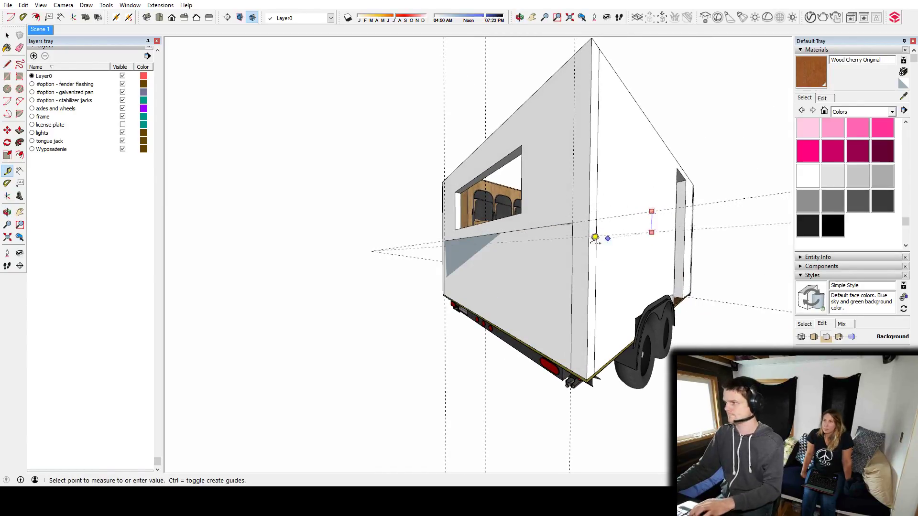
pyautogui.click(550, 249)
pyautogui.scroll(2, 554, 264)
pyautogui.click(541, 266)
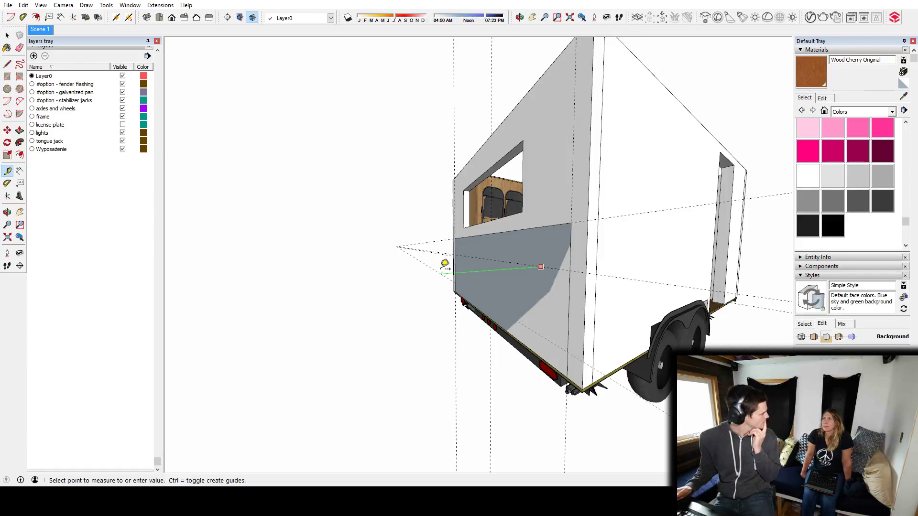
pyautogui.press('Escape')
# Add another vertical guide from the side guide on the exterior end wall.
pyautogui.moveTo(573, 334); pyautogui.dragTo(429, 324, button='middle')
pyautogui.press('l')
pyautogui.scroll(-5, 527, 251)
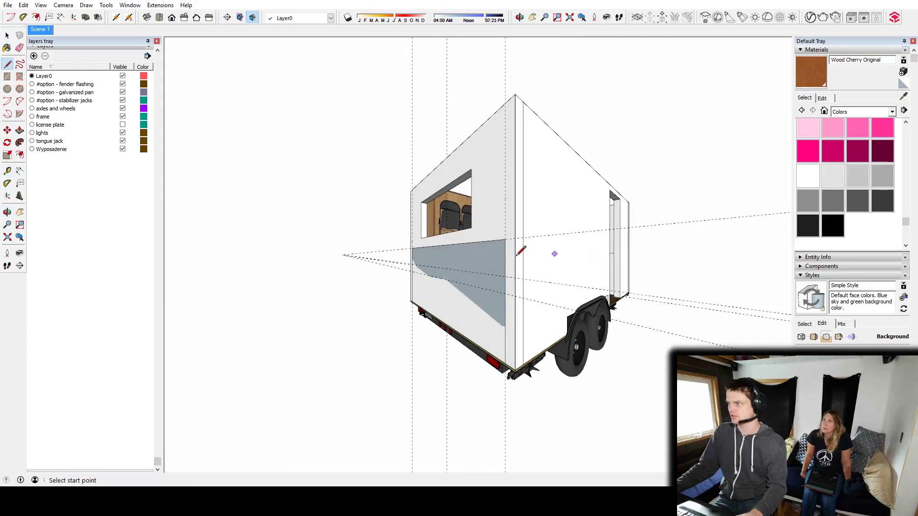
pyautogui.moveTo(497, 239); pyautogui.dragTo(660, 272, button='middle')
pyautogui.press('t')
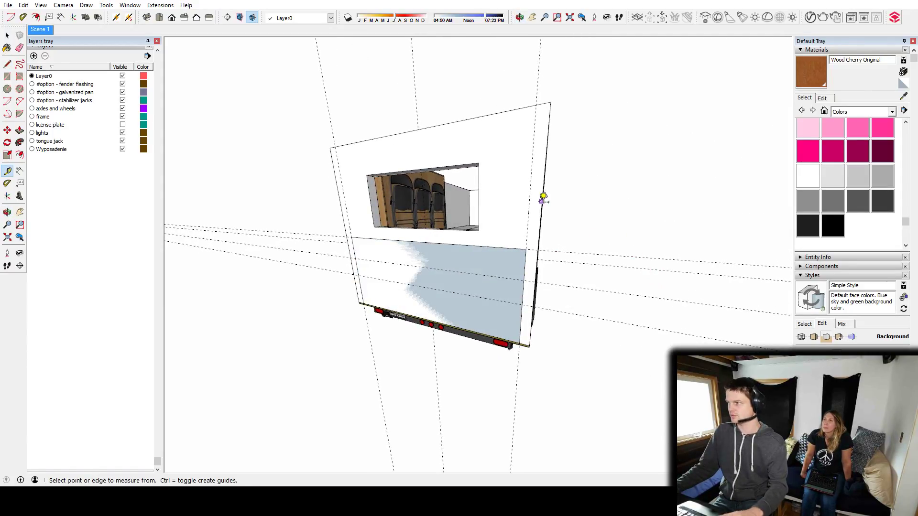
pyautogui.click(529, 203)
pyautogui.moveTo(515, 207); pyautogui.dragTo(557, 270, button='middle')
# Close the rectangle on the exterior end wall and Push/Pull it outward to form a box below the window.
pyautogui.press('l')
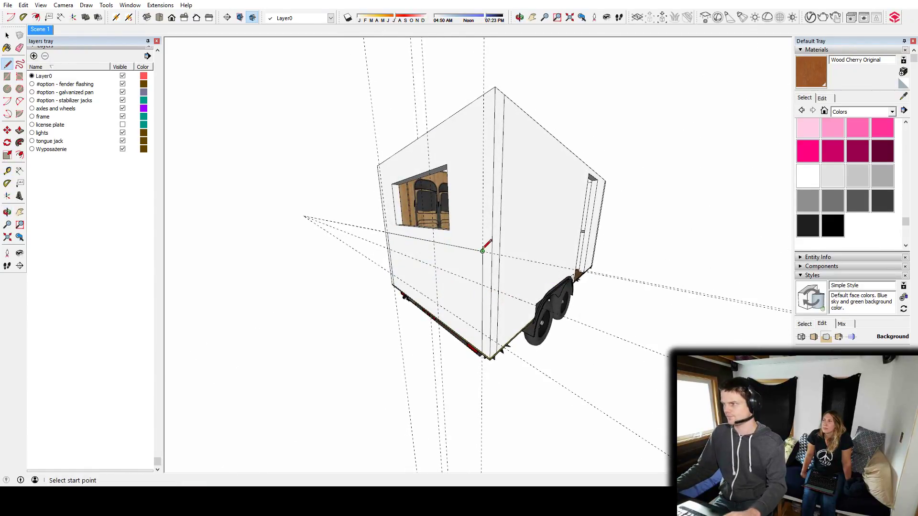
pyautogui.moveTo(450, 302); pyautogui.dragTo(602, 335, button='middle')
pyautogui.click(497, 337)
pyautogui.scroll(-3, 512, 310)
pyautogui.press('p')
pyautogui.click(524, 307)
pyautogui.scroll(-5, 494, 311)
pyautogui.click(495, 280)
# Delete all construction guides from the model.
pyautogui.press('space')
pyautogui.moveTo(636, 297); pyautogui.dragTo(541, 322, button='middle')
pyautogui.scroll(-5, 513, 301)
pyautogui.hotkey('shift', 'g')
pyautogui.scroll(-3, 434, 307)
pyautogui.scroll(5, 456, 310)
pyautogui.moveTo(456, 311); pyautogui.dragTo(310, 318, button='middle')
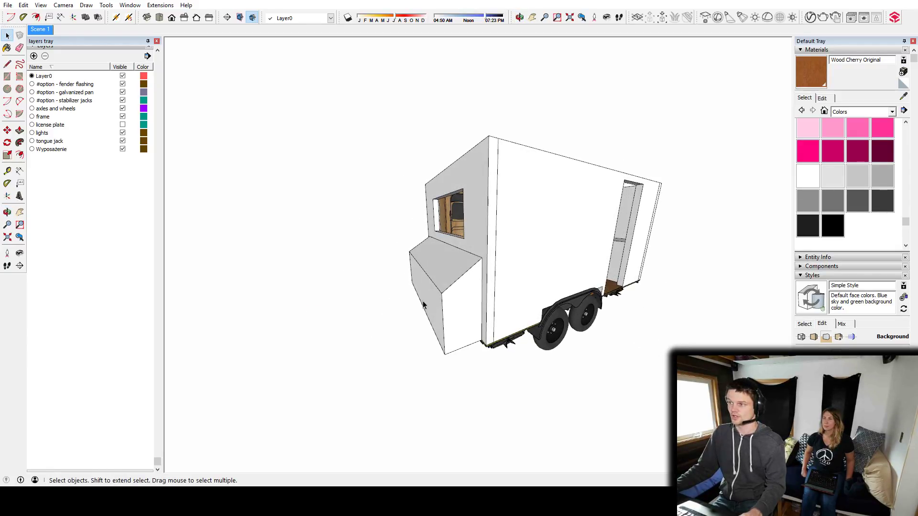
# Move the exterior box's outer face outward along the green axis to deepen the box.
pyautogui.moveTo(502, 230); pyautogui.dragTo(452, 302, button='middle')
pyautogui.press('p')
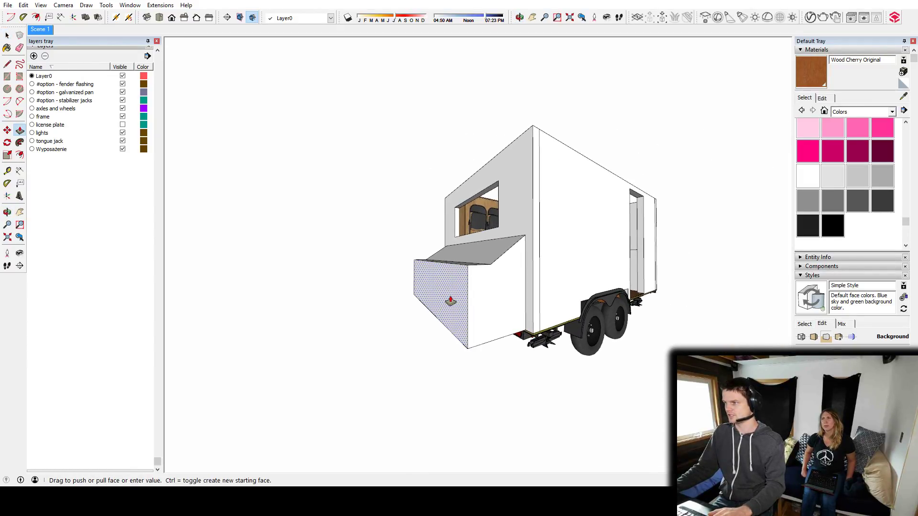
pyautogui.press('space')
pyautogui.click(470, 295)
pyautogui.press('m')
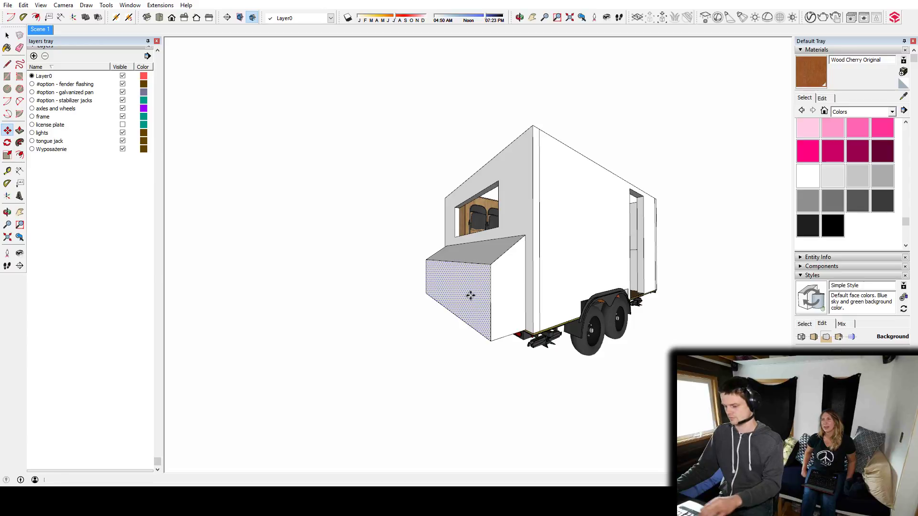
pyautogui.click(471, 295)
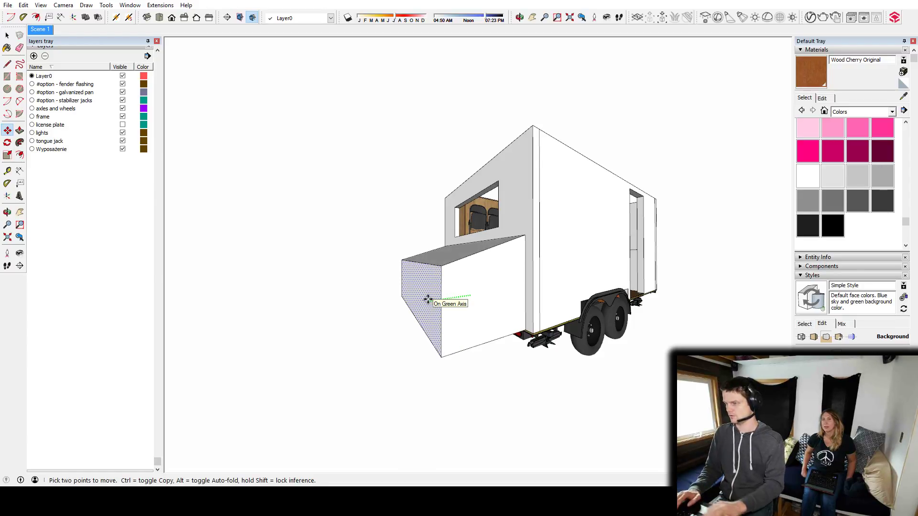
pyautogui.press('space')
# Examine the interior layout of cabinet, table, window and counter from several elevated angles.
pyautogui.moveTo(444, 295); pyautogui.dragTo(540, 318, button='middle')
pyautogui.click(478, 342)
pyautogui.moveTo(583, 268); pyautogui.dragTo(488, 330, button='middle')
pyautogui.scroll(-2, 501, 321)
pyautogui.keyDown('shift'); pyautogui.moveTo(535, 296); pyautogui.dragTo(356, 338, button='middle'); pyautogui.keyUp('shift')
pyautogui.moveTo(470, 306); pyautogui.dragTo(484, 330, button='middle')
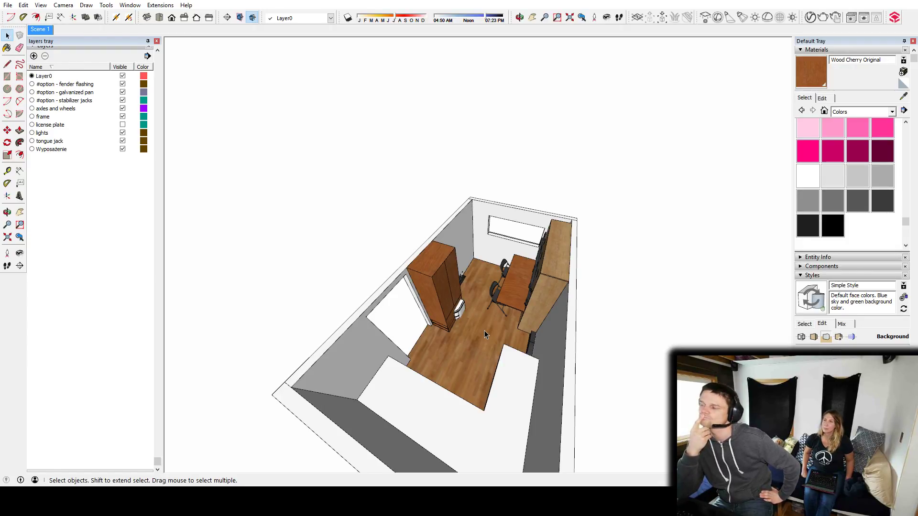
pyautogui.moveTo(469, 332); pyautogui.dragTo(479, 289, button='middle')
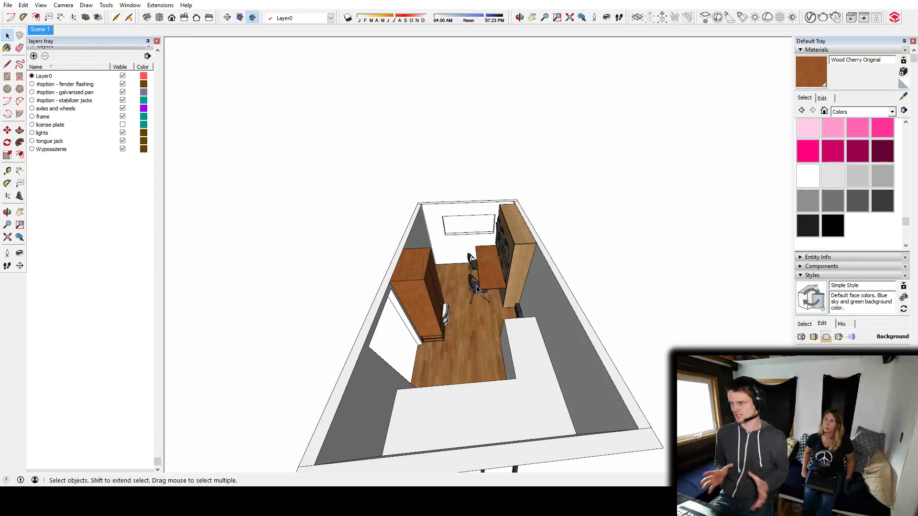
pyautogui.moveTo(414, 300); pyautogui.dragTo(630, 350, button='middle')
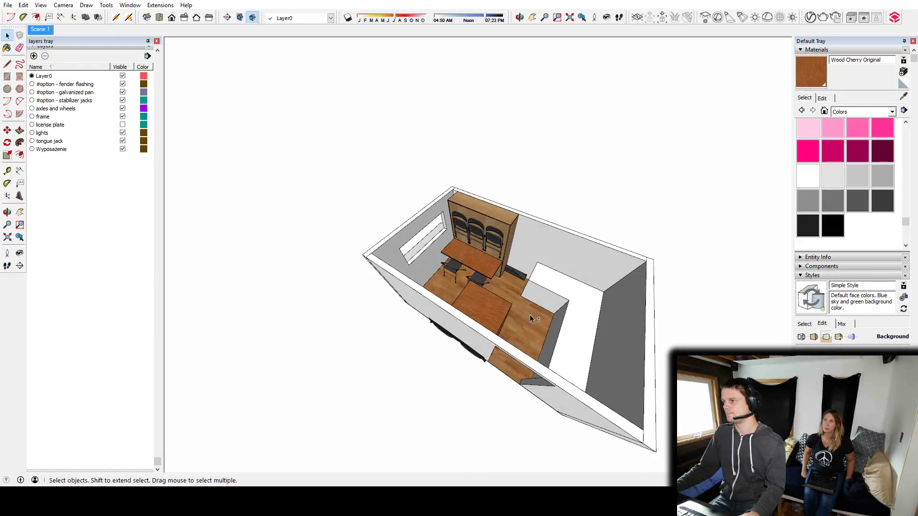
pyautogui.moveTo(529, 317); pyautogui.dragTo(465, 265, button='middle')
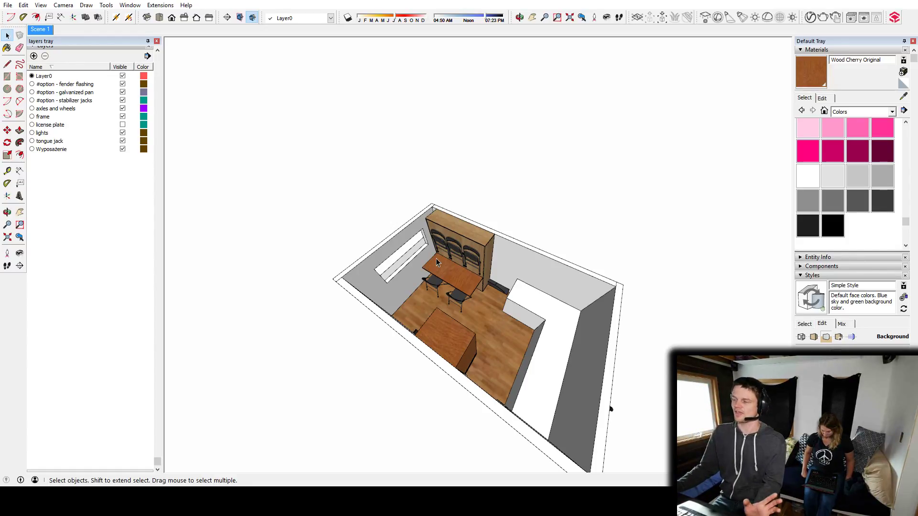
# Draw a rectangle on the inner face of the end wall, below the window.
pyautogui.moveTo(399, 341); pyautogui.dragTo(752, 215, button='middle')
pyautogui.scroll(5, 379, 291)
pyautogui.moveTo(379, 291); pyautogui.dragTo(498, 266, button='middle')
pyautogui.scroll(4, 578, 306)
pyautogui.scroll(4, 492, 288)
pyautogui.scroll(-3, 524, 229)
pyautogui.doubleClick(497, 266)
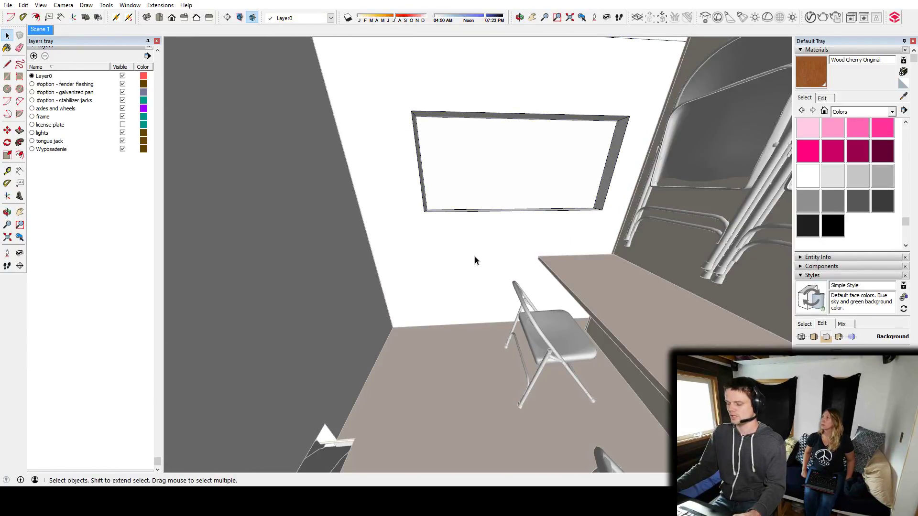
pyautogui.press('r')
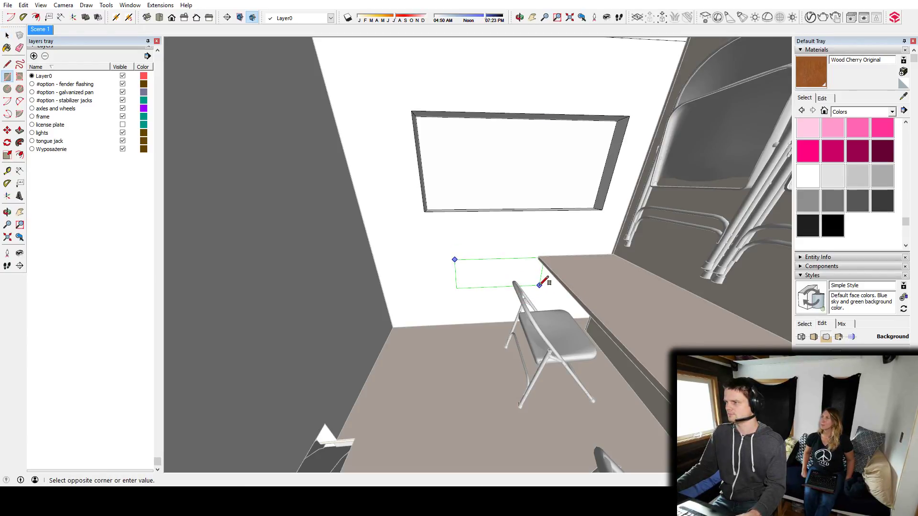
pyautogui.press('space')
# Place a vertical guide 6" from the long side wall and scale the rectangle's near edge out to it.
pyautogui.click(491, 281)
pyautogui.scroll(5, 492, 281)
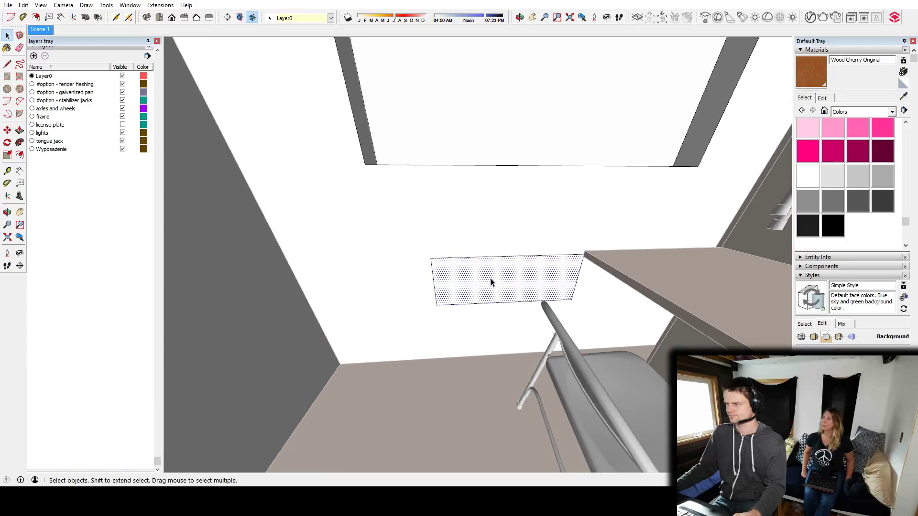
pyautogui.tripleClick(492, 279)
pyautogui.doubleClick(492, 279)
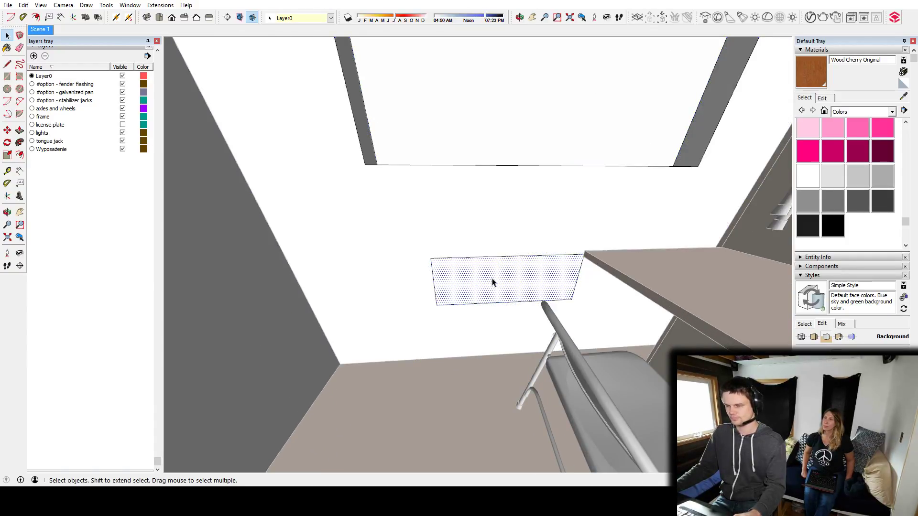
pyautogui.press('s')
pyautogui.moveTo(434, 283); pyautogui.dragTo(334, 286)
pyautogui.press('t')
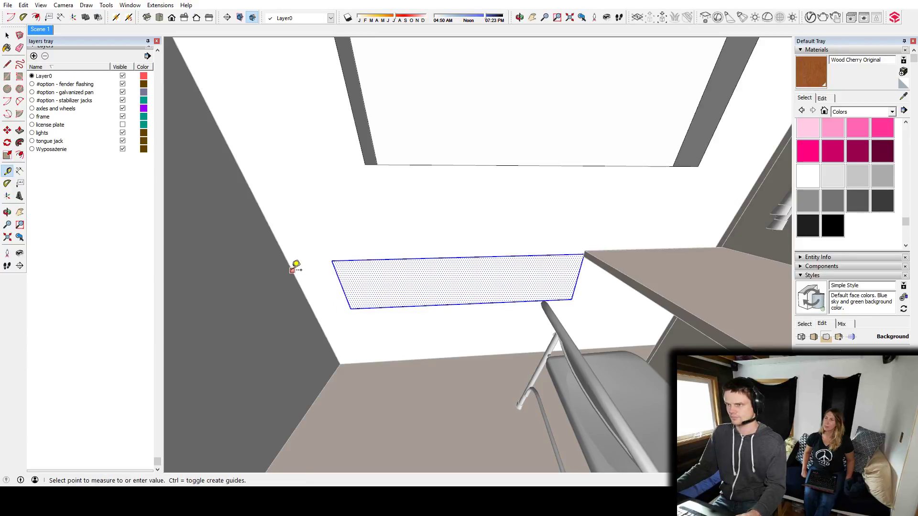
pyautogui.click(329, 256)
pyautogui.scroll(2, 383, 283)
pyautogui.press('s')
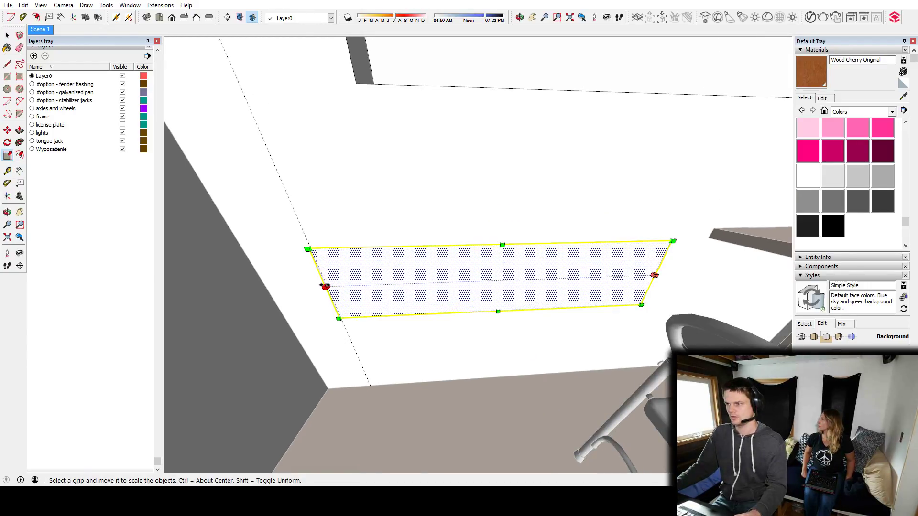
pyautogui.moveTo(327, 285); pyautogui.dragTo(637, 190, button='middle')
pyautogui.press('t')
pyautogui.click(645, 186)
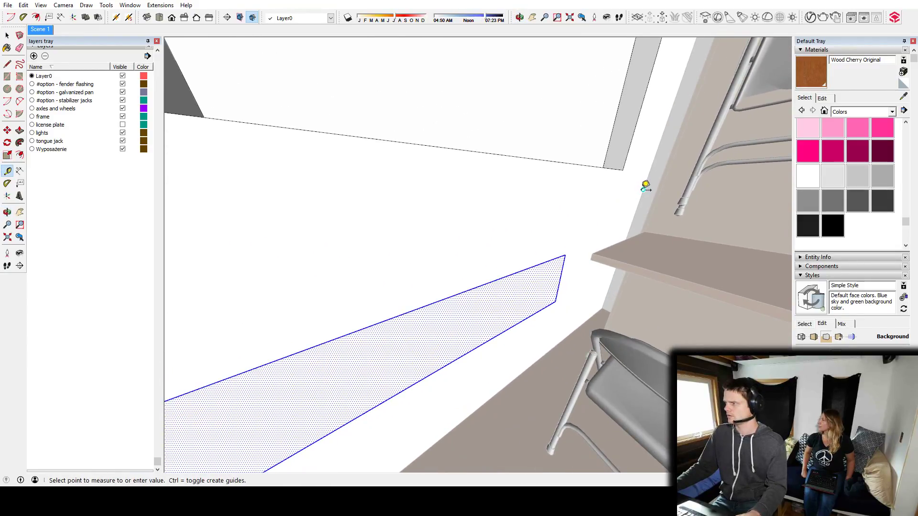
pyautogui.click(596, 198)
pyautogui.moveTo(573, 260); pyautogui.dragTo(602, 192, button='middle')
pyautogui.press('s')
pyautogui.press('space')
pyautogui.press('Delete')
# Place a vertical guide 8" from the cabinet-side corner and scale the rectangle's other end out to it.
pyautogui.click(439, 287)
pyautogui.press('t')
pyautogui.click(638, 163)
pyautogui.write('8')
pyautogui.press('Return')
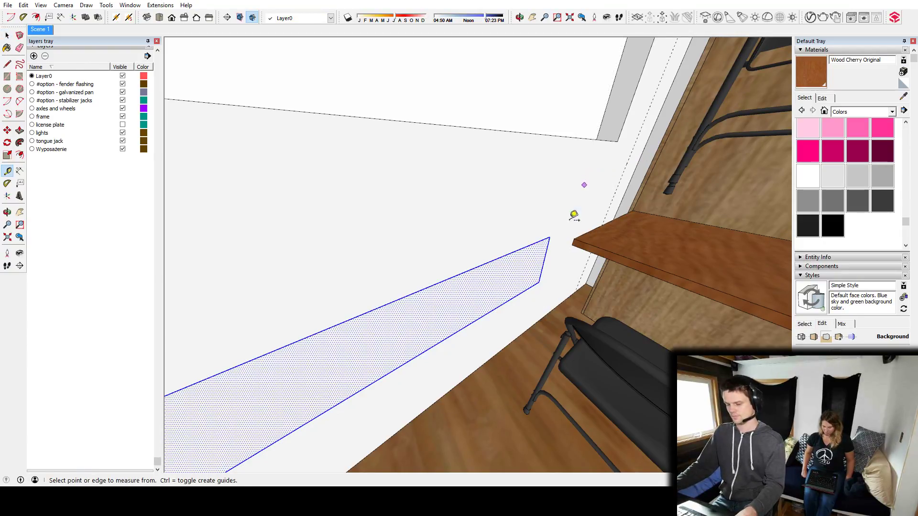
pyautogui.press('w')
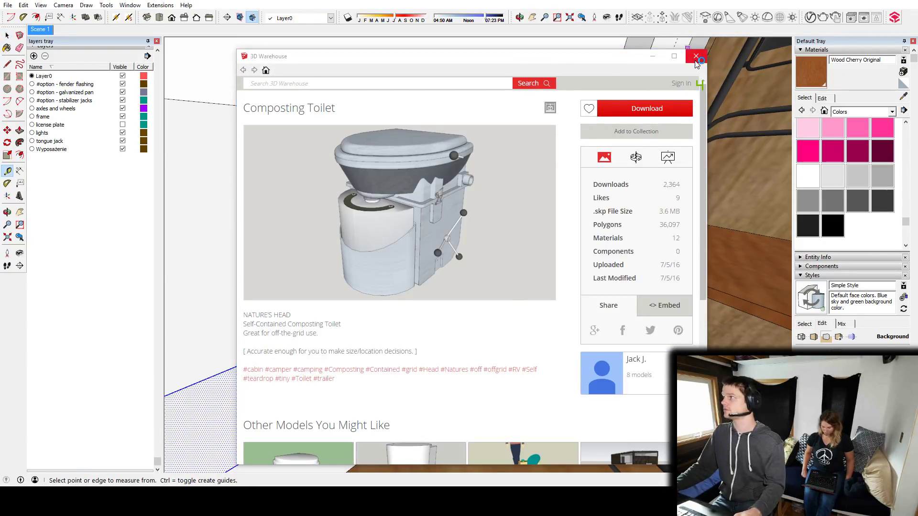
pyautogui.click(696, 58)
pyautogui.press('s')
pyautogui.moveTo(544, 262); pyautogui.dragTo(610, 203)
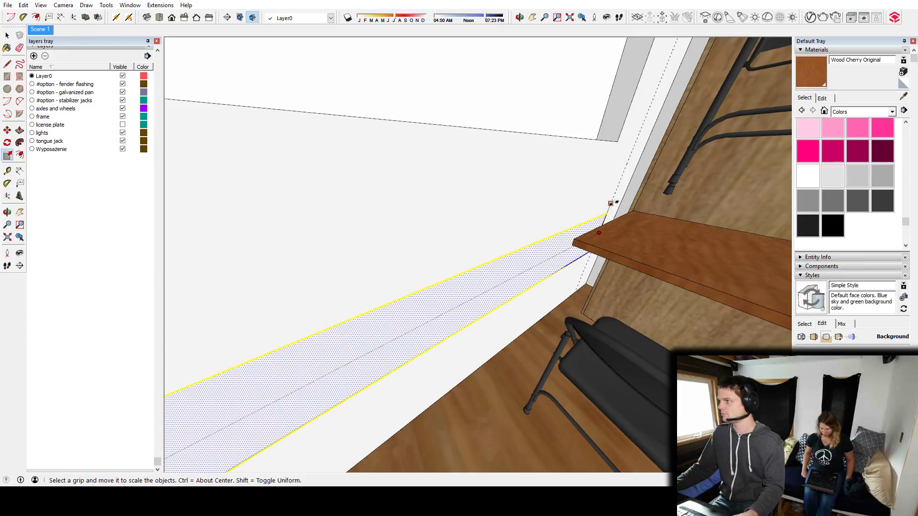
# Scale the rectangle's lower edge down to the floor.
pyautogui.moveTo(613, 197); pyautogui.dragTo(555, 260, button='middle')
pyautogui.moveTo(554, 260); pyautogui.dragTo(561, 321)
pyautogui.scroll(-3, 559, 285)
pyautogui.moveTo(559, 285); pyautogui.dragTo(491, 264, button='middle')
pyautogui.moveTo(562, 277); pyautogui.dragTo(595, 278, button='middle')
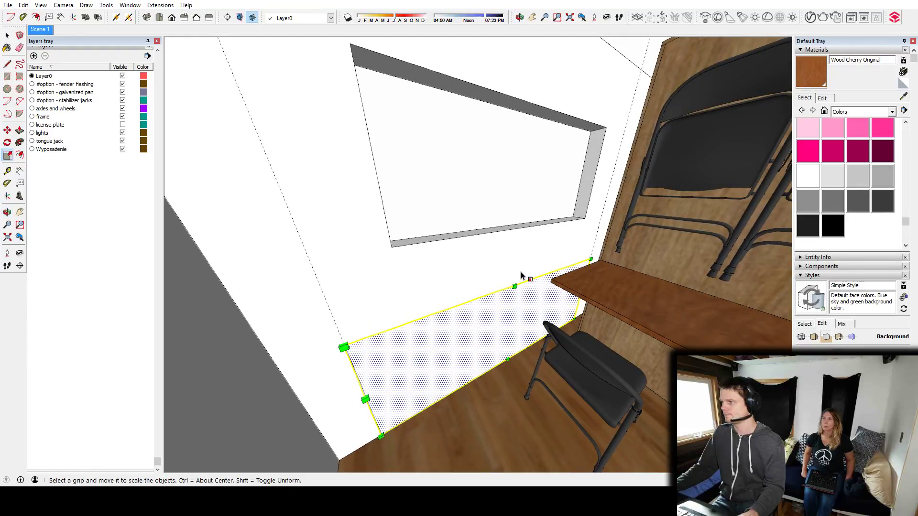
# Place a horizontal guide below the window at the height of the exterior box's top.
pyautogui.moveTo(502, 280); pyautogui.dragTo(867, 262, button='middle')
pyautogui.press('t')
pyautogui.moveTo(621, 272); pyautogui.dragTo(569, 249, button='middle')
pyautogui.press('Escape')
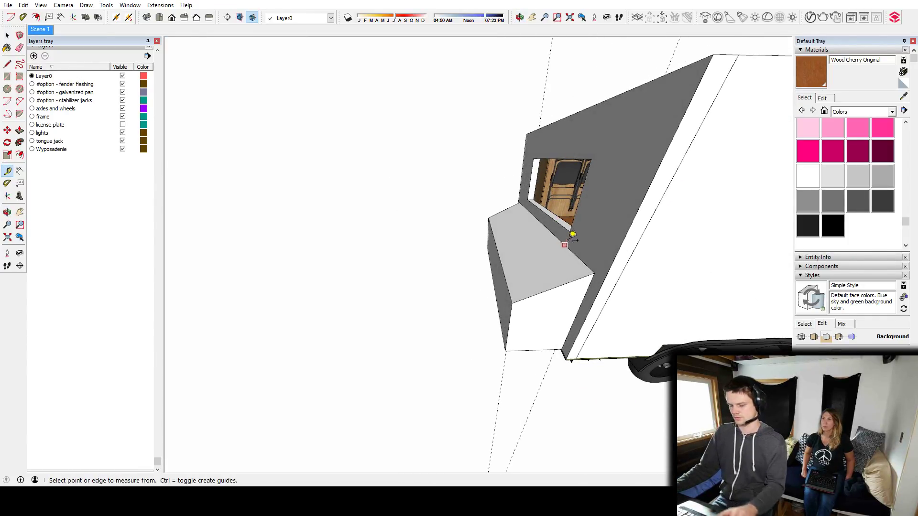
pyautogui.click(567, 212)
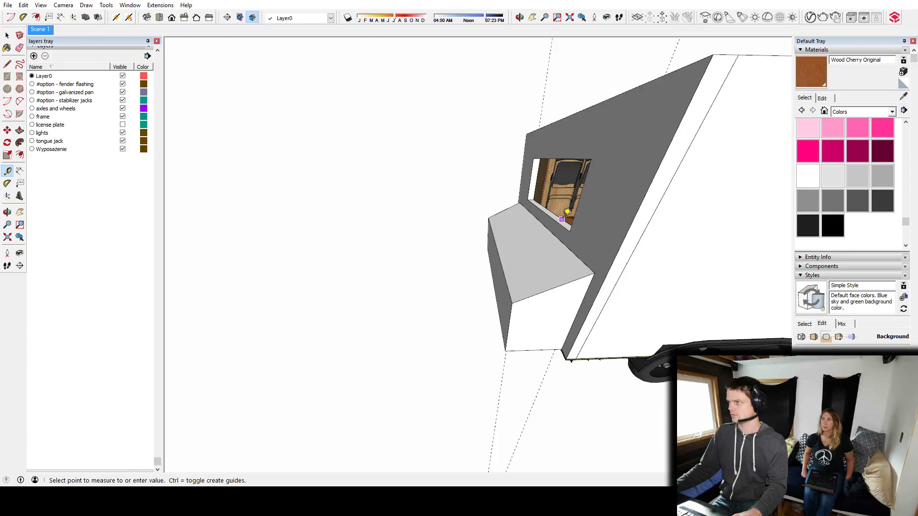
pyautogui.moveTo(562, 240); pyautogui.dragTo(334, 262, button='middle')
pyautogui.moveTo(461, 278); pyautogui.dragTo(575, 238, button='middle')
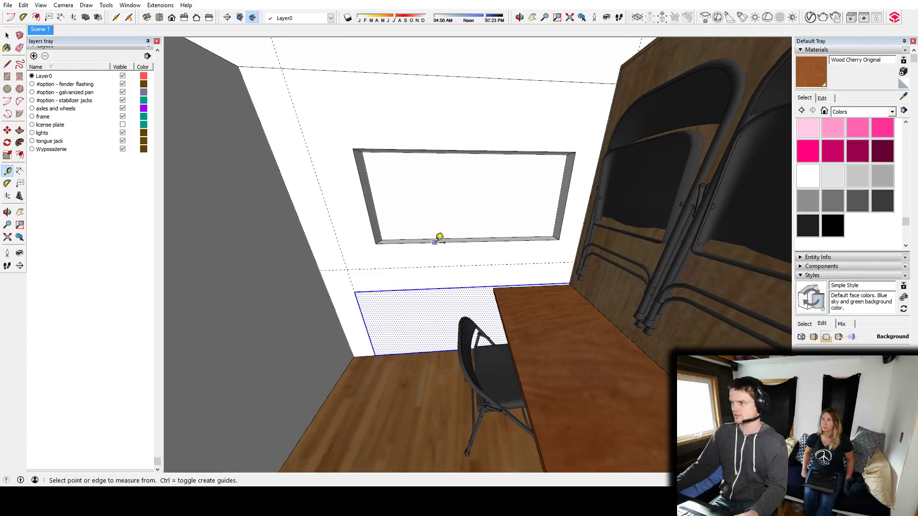
pyautogui.moveTo(436, 239); pyautogui.dragTo(512, 267, button='middle')
# Scale the rectangle's upper edge up to the horizontal guide.
pyautogui.scroll(3, 488, 292)
pyautogui.press('s')
pyautogui.moveTo(482, 285); pyautogui.dragTo(482, 251)
pyautogui.moveTo(404, 294); pyautogui.dragTo(424, 329, button='middle')
pyautogui.press('p')
pyautogui.click(425, 327)
pyautogui.press('space')
pyautogui.hotkey('ctrl', 'z')
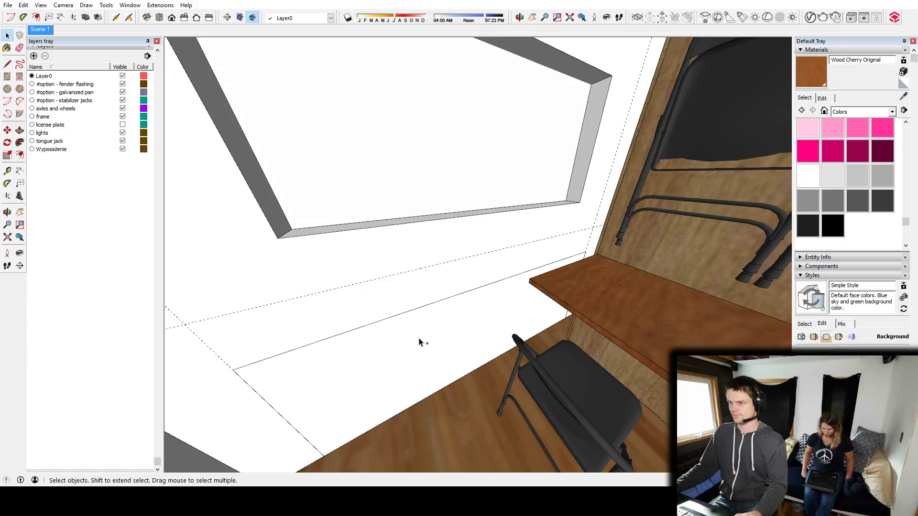
pyautogui.hotkey('ctrl', 'y')
# Cut the rectangle, paste it in place inside the end wall group and Push/Pull it through to open the wall into the box.
pyautogui.click(407, 341)
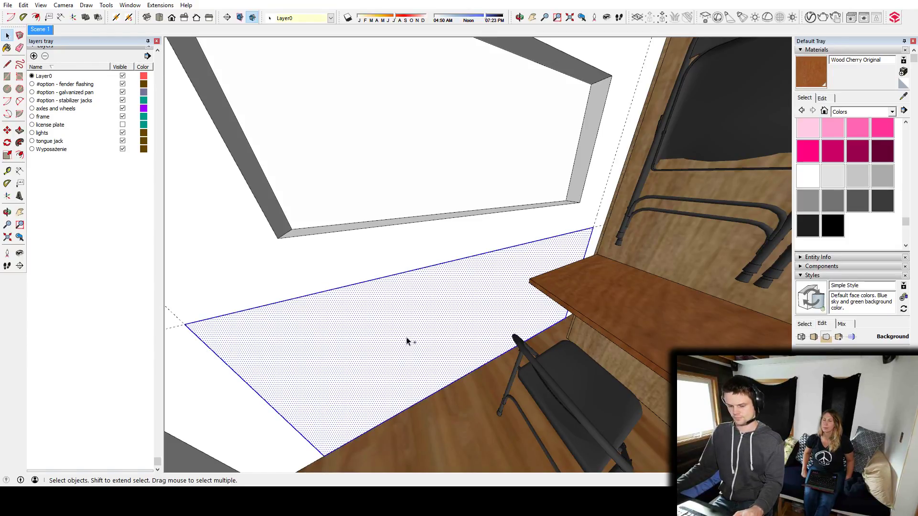
pyautogui.hotkey('ctrl', 'x')
pyautogui.doubleClick(373, 277)
pyautogui.hotkey('ctrl', 'shift', 'v')
pyautogui.press('p')
pyautogui.moveTo(411, 360); pyautogui.dragTo(390, 333)
pyautogui.moveTo(390, 334); pyautogui.dragTo(359, 295, button='middle')
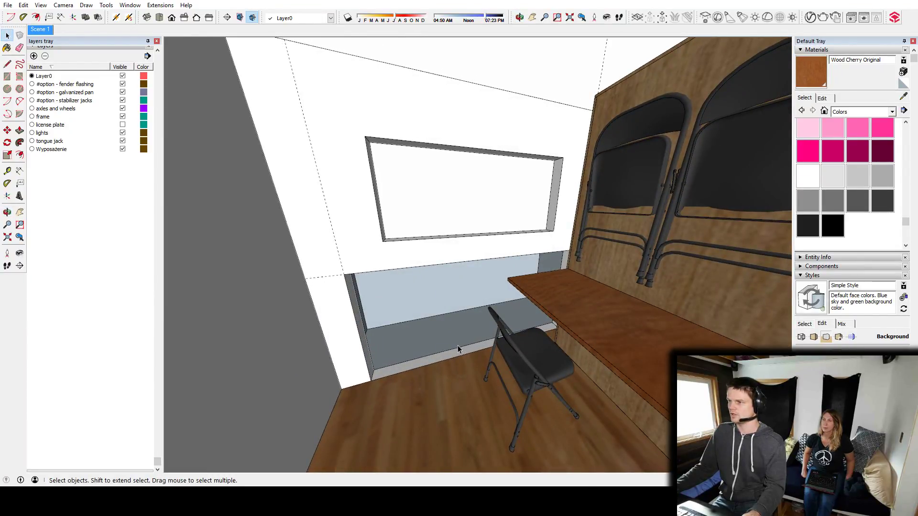
# Push/Pull the opening's table-side jamb inward to narrow the opening below the window.
pyautogui.scroll(3, 458, 345)
pyautogui.moveTo(470, 335); pyautogui.dragTo(563, 300, button='middle')
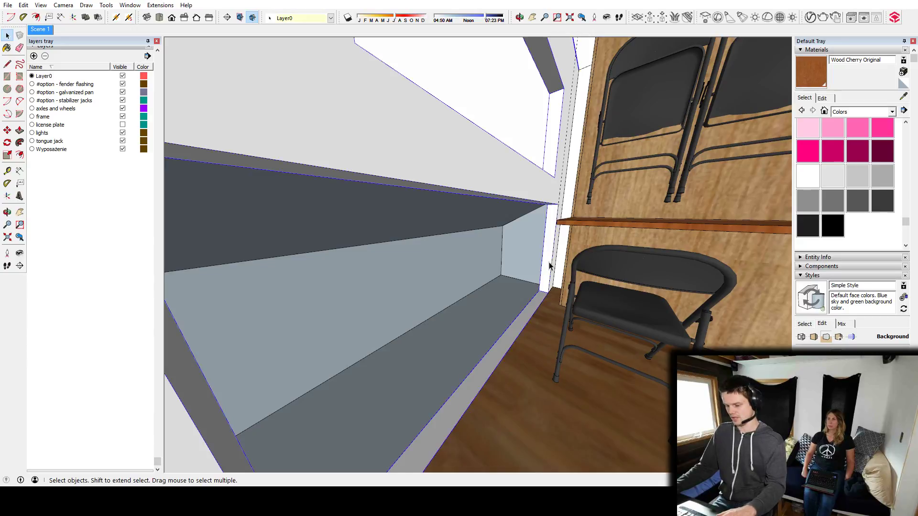
pyautogui.press('p')
pyautogui.click(553, 264)
pyautogui.click(471, 338)
pyautogui.press('space')
pyautogui.press('Escape')
# Open the exterior box for editing and draw a vertical line on its house side along the opening's jamb.
pyautogui.moveTo(506, 308); pyautogui.dragTo(563, 322, button='middle')
pyautogui.scroll(-5, 414, 324)
pyautogui.scroll(6, 416, 304)
pyautogui.doubleClick(500, 322)
pyautogui.tripleClick(531, 325)
pyautogui.press('l')
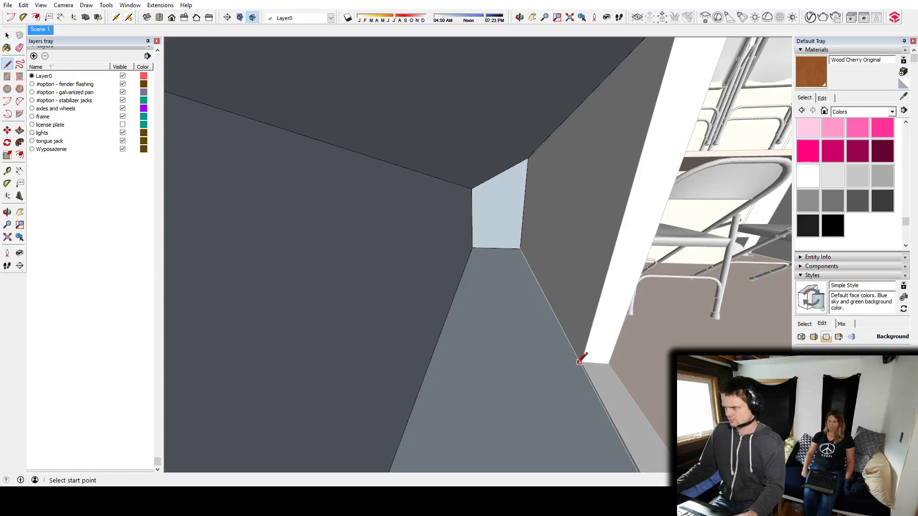
pyautogui.scroll(3, 580, 362)
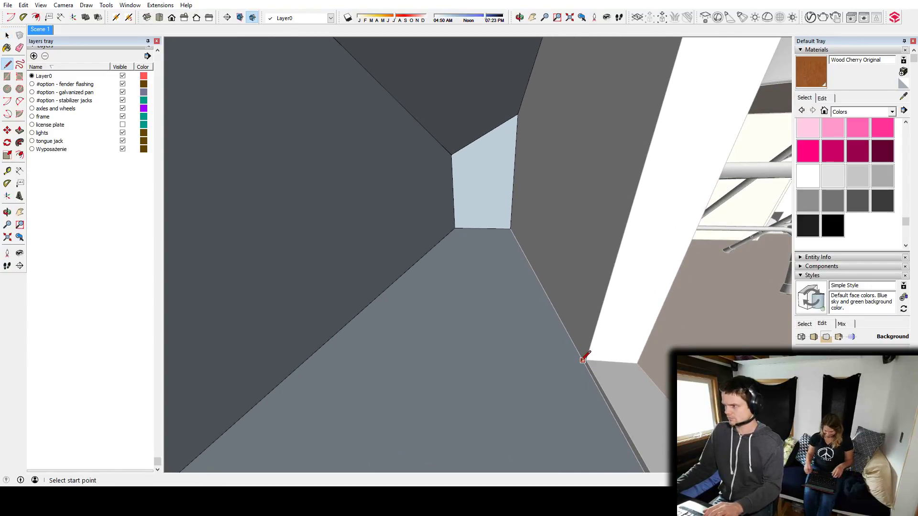
pyautogui.moveTo(582, 352); pyautogui.dragTo(556, 159, button='middle')
pyautogui.click(556, 160)
pyautogui.moveTo(580, 267)
pyautogui.mouseDown(button='middle')
pyautogui.moveTo(629, 314)
pyautogui.moveTo(582, 342)
pyautogui.moveTo(565, 301)
pyautogui.moveTo(568, 262)
pyautogui.mouseUp(button='middle')
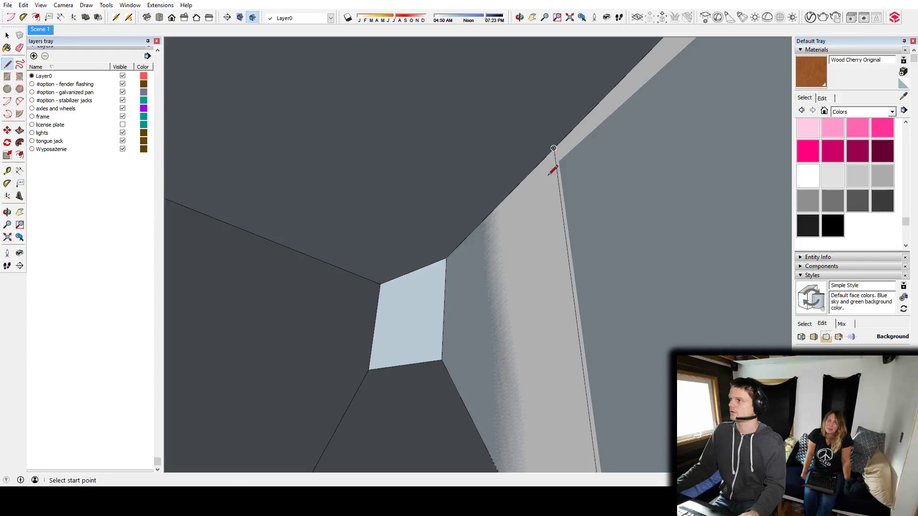
# Delete the box face that covers the wall opening.
pyautogui.press('space')
pyautogui.click(612, 234)
pyautogui.press('Delete')
# Place a vertical guide on the inside of the box's outer face, in line with the opening's jamb.
pyautogui.moveTo(556, 211)
pyautogui.mouseDown(button='middle')
pyautogui.moveTo(526, 266)
pyautogui.moveTo(526, 258)
pyautogui.mouseUp(button='middle')
pyautogui.press('l')
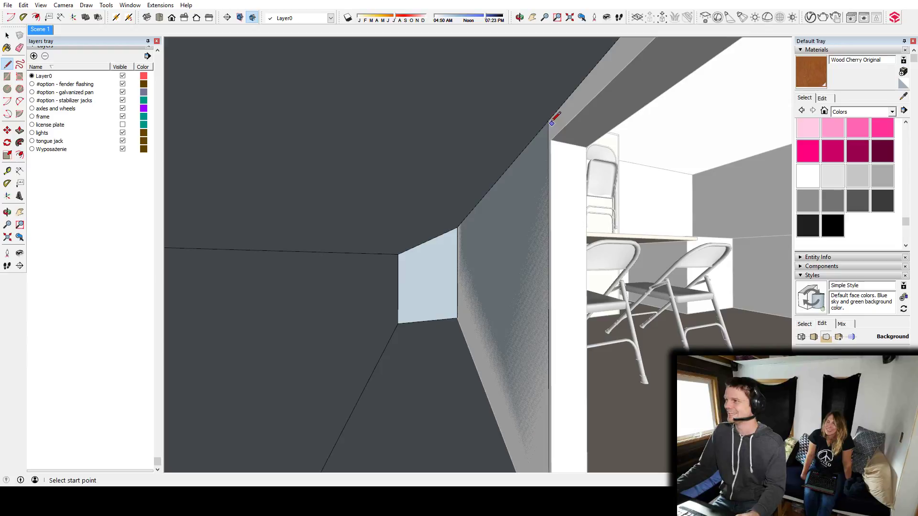
pyautogui.moveTo(548, 121); pyautogui.dragTo(561, 280, button='middle')
pyautogui.press('t')
pyautogui.moveTo(670, 159); pyautogui.dragTo(647, 188, button='middle')
pyautogui.click(647, 194)
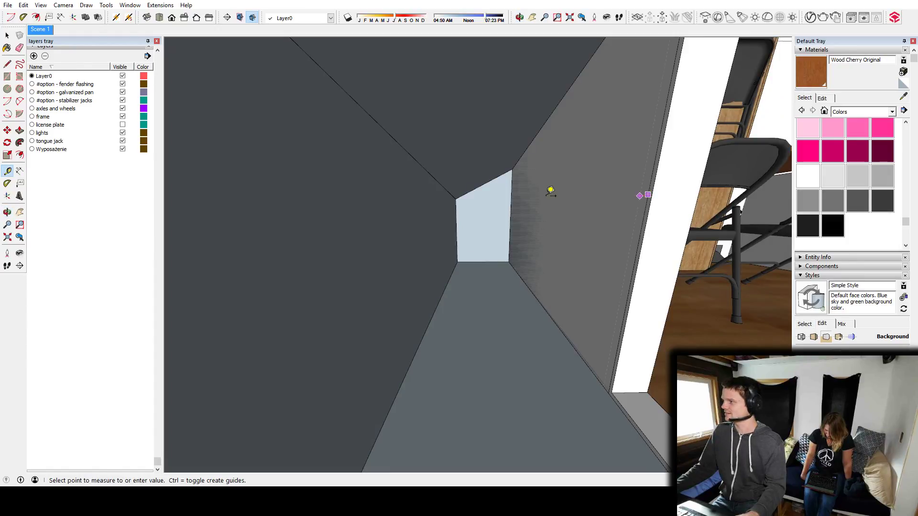
pyautogui.click(349, 200)
pyautogui.moveTo(351, 199); pyautogui.dragTo(422, 213, button='middle')
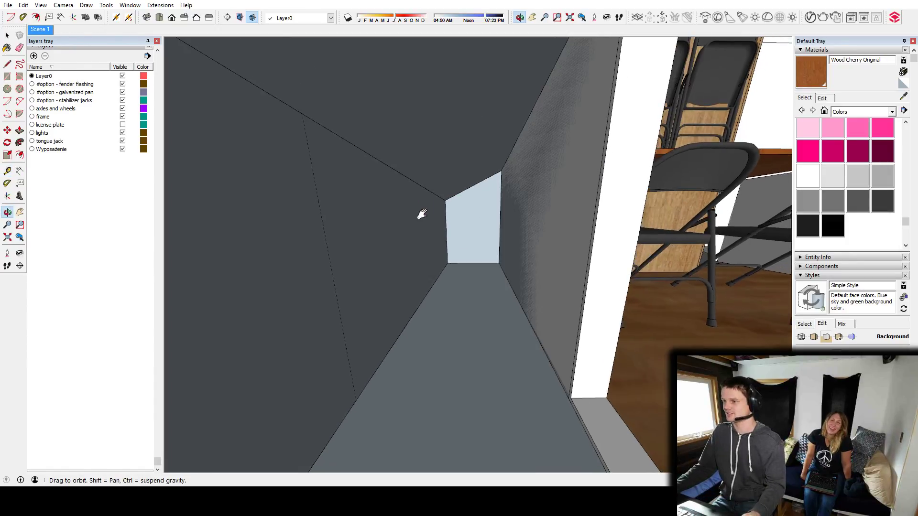
# Draw lines across the box's top, bottom and outer face at the jamb to form a partition between two compartments.
pyautogui.press('l')
pyautogui.moveTo(583, 120); pyautogui.dragTo(579, 85, button='middle')
pyautogui.click(317, 172)
pyautogui.moveTo(311, 168); pyautogui.dragTo(489, 382, button='middle')
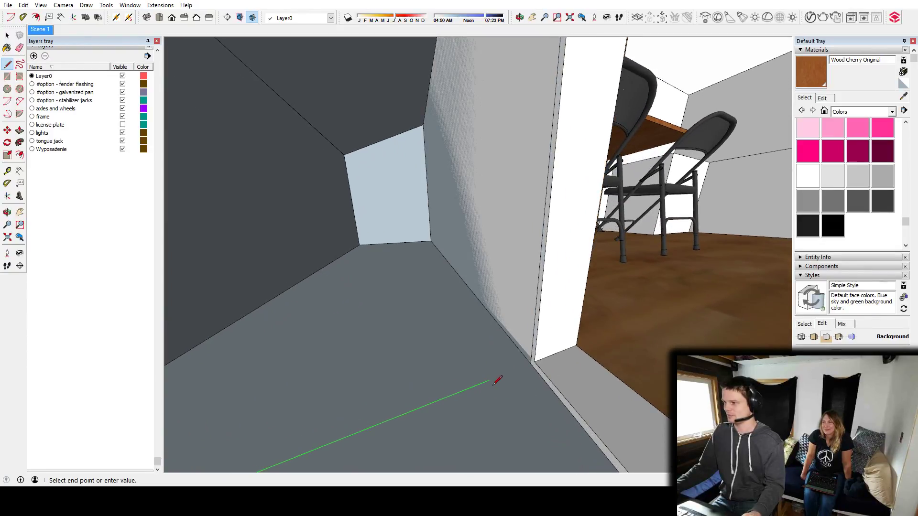
pyautogui.moveTo(492, 283); pyautogui.dragTo(575, 303, button='middle')
pyautogui.press('space')
pyautogui.moveTo(593, 351); pyautogui.dragTo(529, 300, button='middle')
pyautogui.moveTo(334, 300); pyautogui.dragTo(530, 364, button='middle')
pyautogui.press('l')
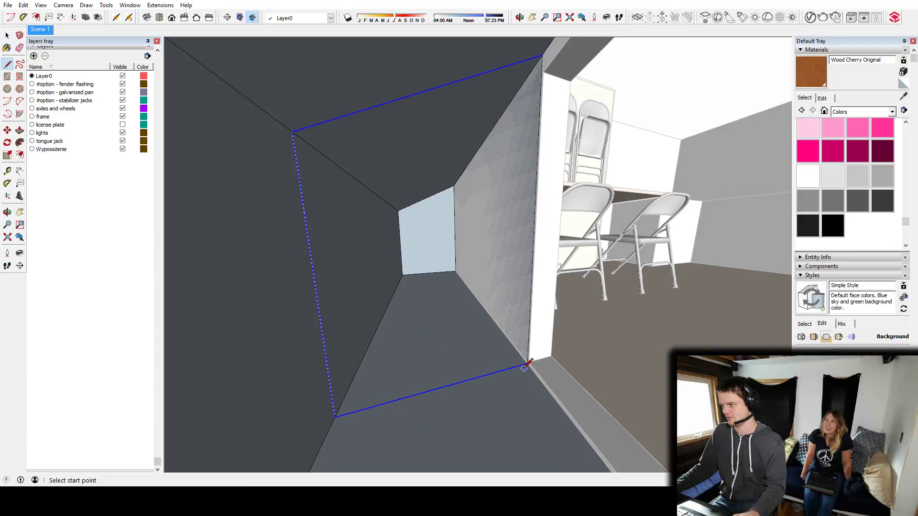
pyautogui.click(335, 415)
pyautogui.press('space')
# Examine the narrowed opening and the partitioned box from inside the house and from outside.
pyautogui.moveTo(588, 283); pyautogui.dragTo(434, 275, button='middle')
pyautogui.scroll(-3, 377, 298)
pyautogui.scroll(4, 404, 327)
pyautogui.click(401, 224)
pyautogui.moveTo(401, 224); pyautogui.dragTo(389, 365, button='middle')
pyautogui.scroll(-4, 414, 273)
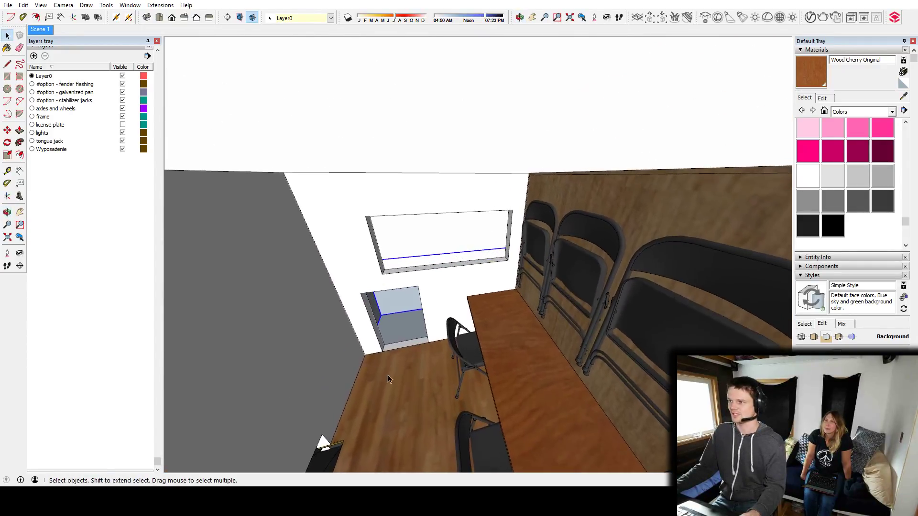
pyautogui.moveTo(401, 310); pyautogui.dragTo(454, 332, button='middle')
pyautogui.moveTo(396, 310); pyautogui.dragTo(460, 275, button='middle')
# Draw an inset rectangle on the outer face of the box's larger compartment and delete its face to make an access opening.
pyautogui.doubleClick(426, 263)
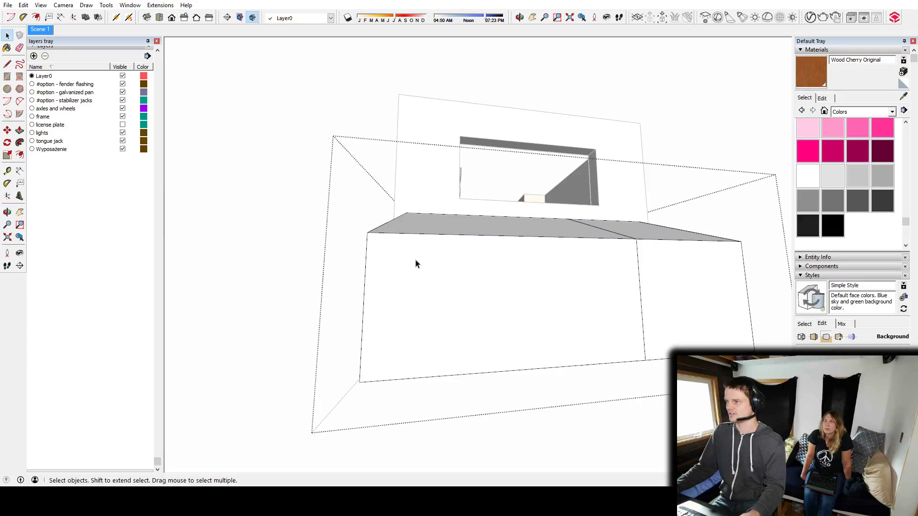
pyautogui.press('r')
pyautogui.click(380, 247)
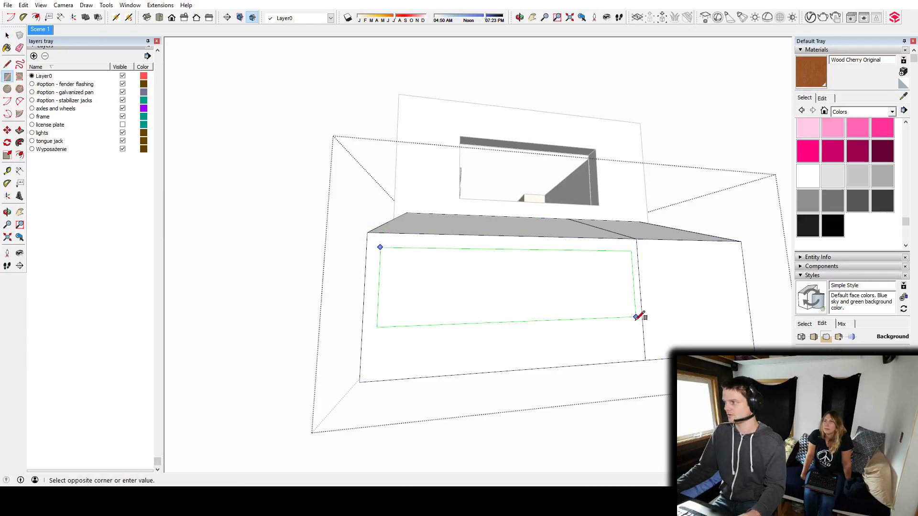
pyautogui.click(627, 349)
pyautogui.press('space')
pyautogui.click(519, 312)
pyautogui.press('Delete')
pyautogui.moveTo(498, 281); pyautogui.dragTo(525, 380, button='middle')
pyautogui.scroll(-6, 453, 299)
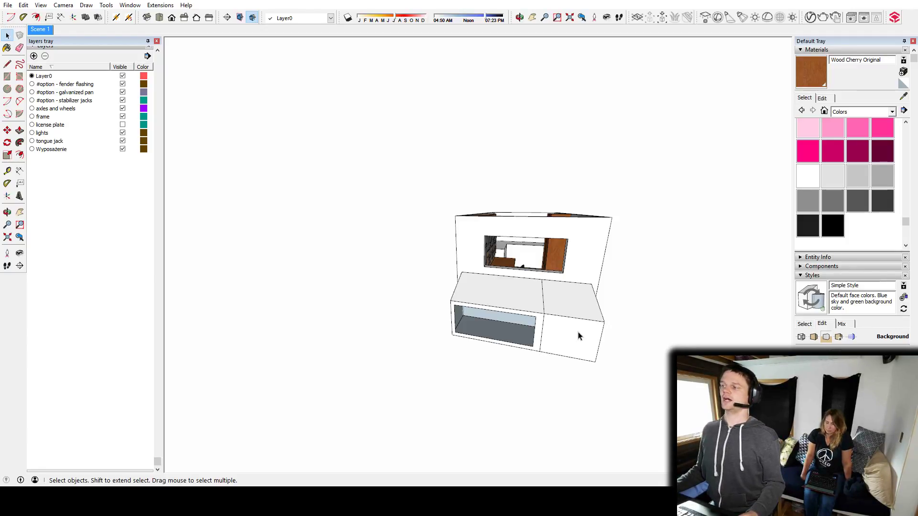
# Search the 3D Warehouse for "bike rack" and browse the models.
pyautogui.moveTo(580, 334); pyautogui.dragTo(320, 299, button='middle')
pyautogui.moveTo(604, 278)
pyautogui.mouseDown(button='middle')
pyautogui.moveTo(518, 262)
pyautogui.moveTo(446, 375)
pyautogui.moveTo(486, 288)
pyautogui.mouseUp(button='middle')
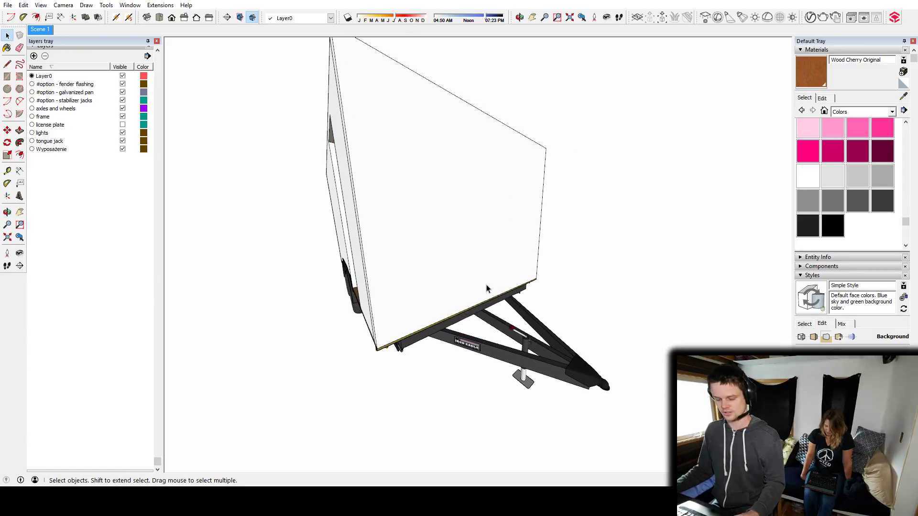
pyautogui.press('w')
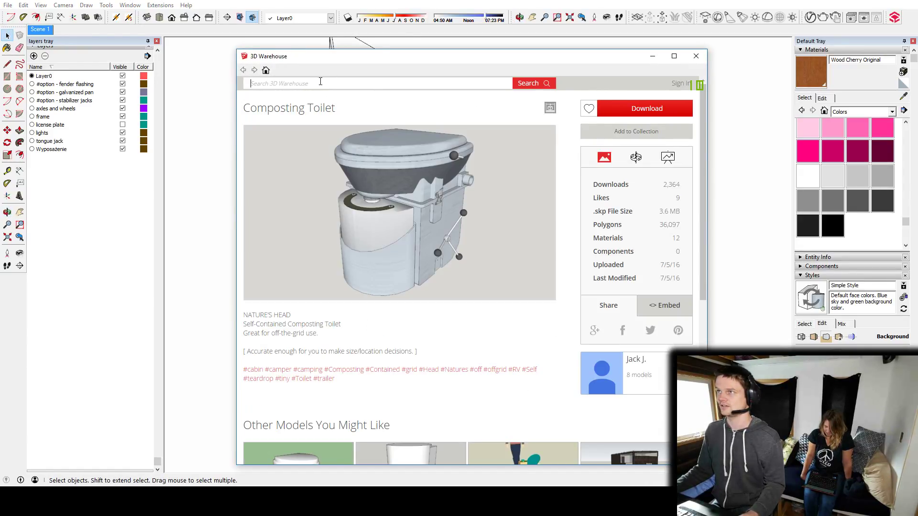
pyautogui.click(320, 82)
pyautogui.write('bike rack')
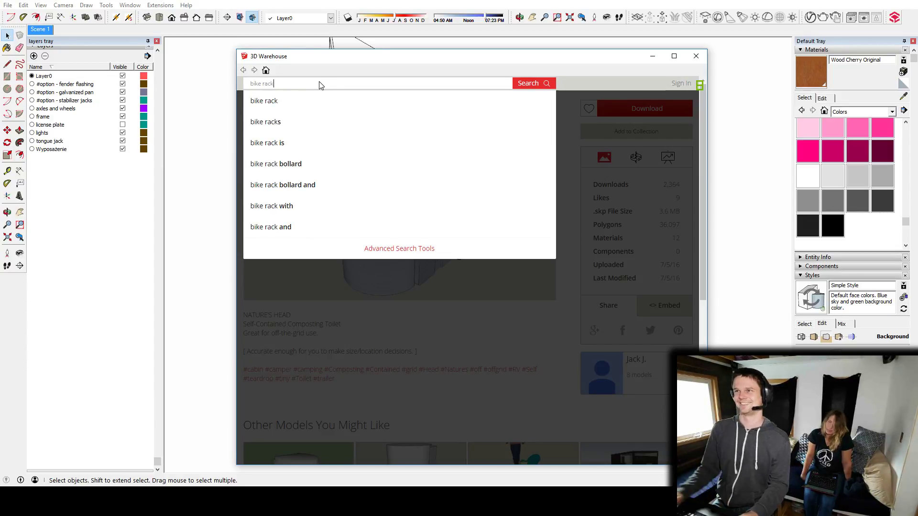
pyautogui.press('Return')
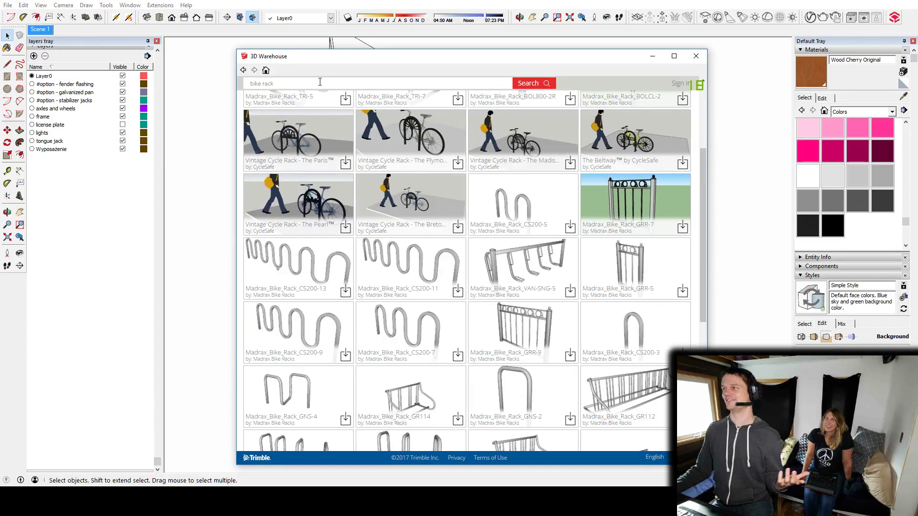
pyautogui.scroll(-3, 409, 238)
pyautogui.scroll(-4, 409, 239)
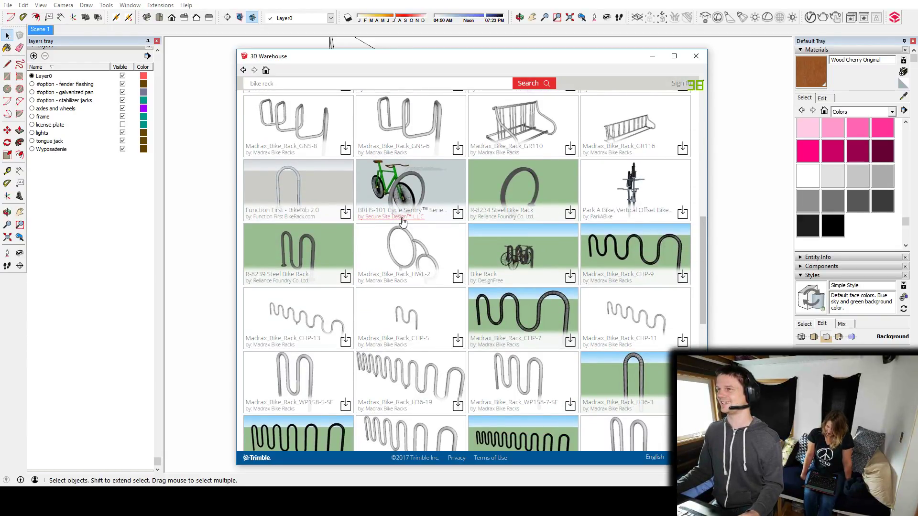
# Refine the 3D Warehouse search to "bike rack car".
pyautogui.scroll(-5, 457, 260)
pyautogui.scroll(6, 457, 254)
pyautogui.scroll(10, 457, 252)
pyautogui.write('car')
pyautogui.press('Return')
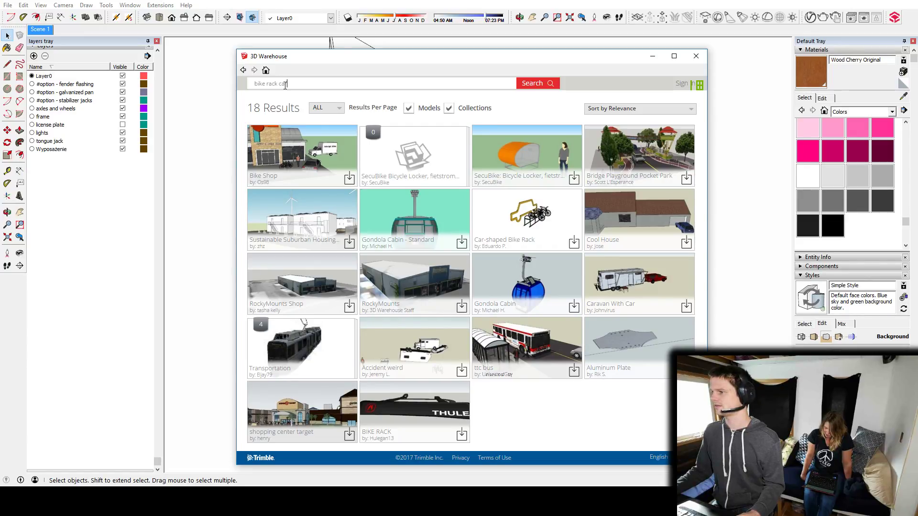
# Replace the 3D Warehouse search term and search for "car bike rack".
pyautogui.moveTo(286, 85); pyautogui.dragTo(164, 89)
pyautogui.write('ca')
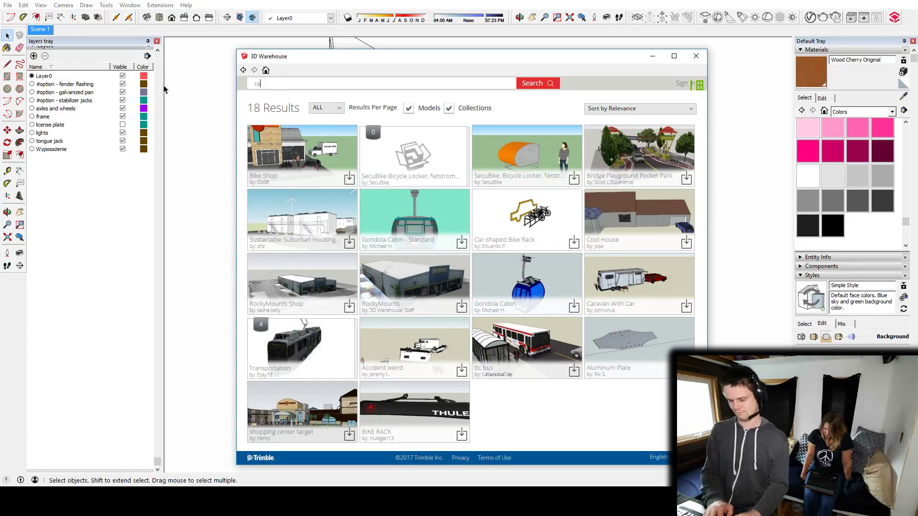
pyautogui.write('r bike rack')
pyautogui.press('Return')
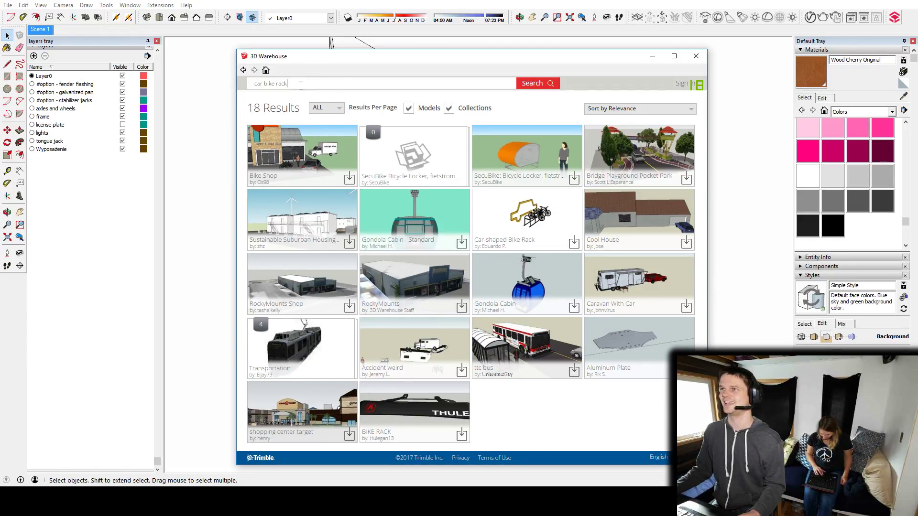
pyautogui.hotkey('ctrl', 'a')
pyautogui.click(299, 84)
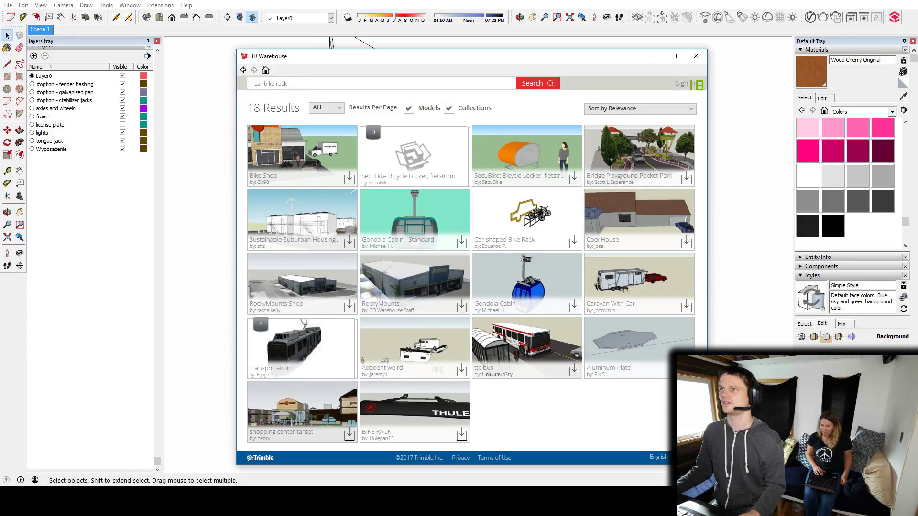
# Close the 3D Warehouse and examine the tiny house from the trailer tongue end and the door side.
pyautogui.click(695, 56)
pyautogui.moveTo(461, 263); pyautogui.dragTo(181, 242, button='middle')
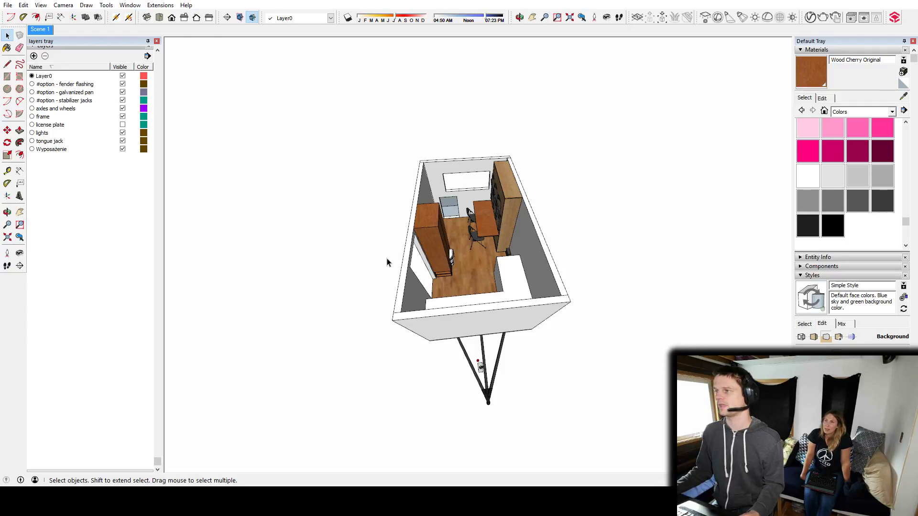
pyautogui.moveTo(387, 262); pyautogui.dragTo(573, 248, button='middle')
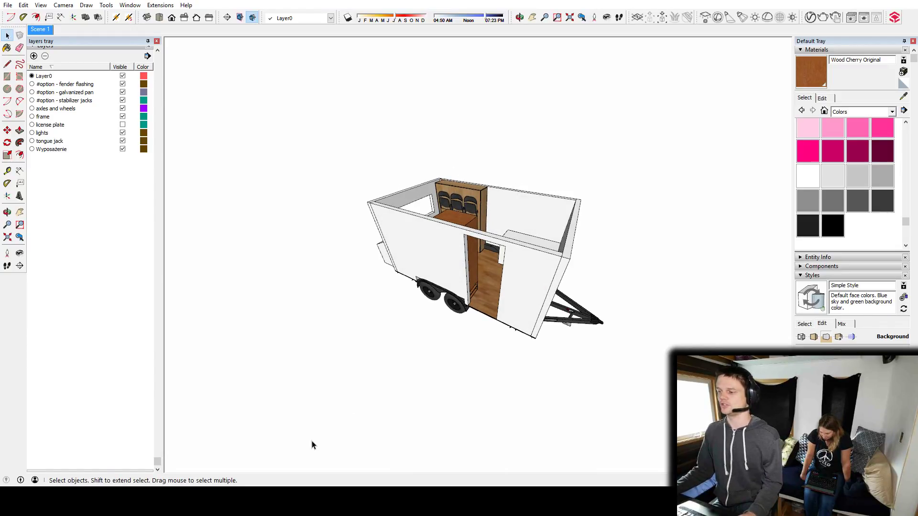
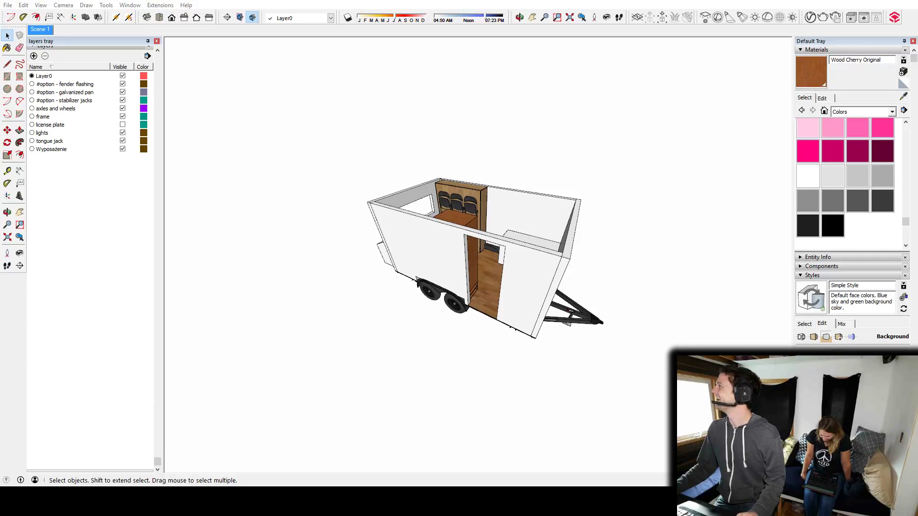
# Examine the tiny house from the door side and look over its interior layout from above.
pyautogui.moveTo(550, 249); pyautogui.dragTo(488, 298, button='middle')
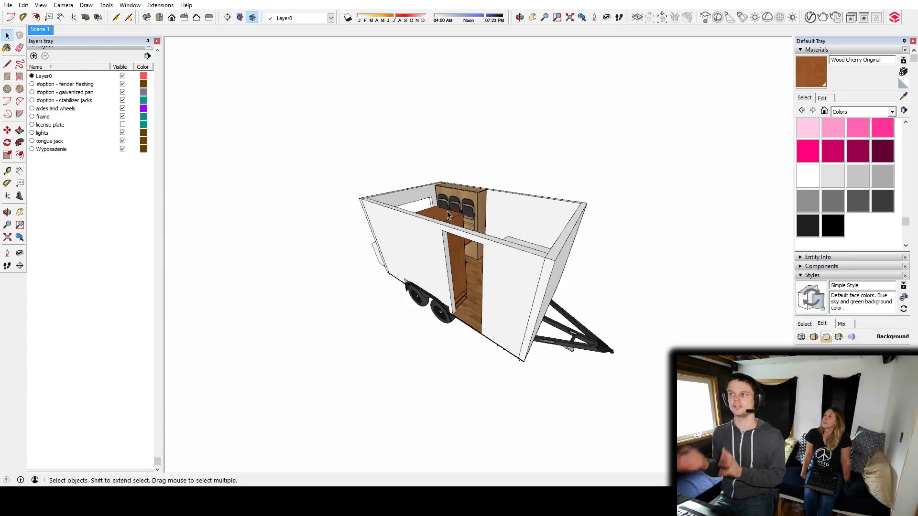
pyautogui.moveTo(474, 213); pyautogui.dragTo(535, 386, button='middle')
pyautogui.moveTo(534, 336); pyautogui.dragTo(486, 235, button='middle')
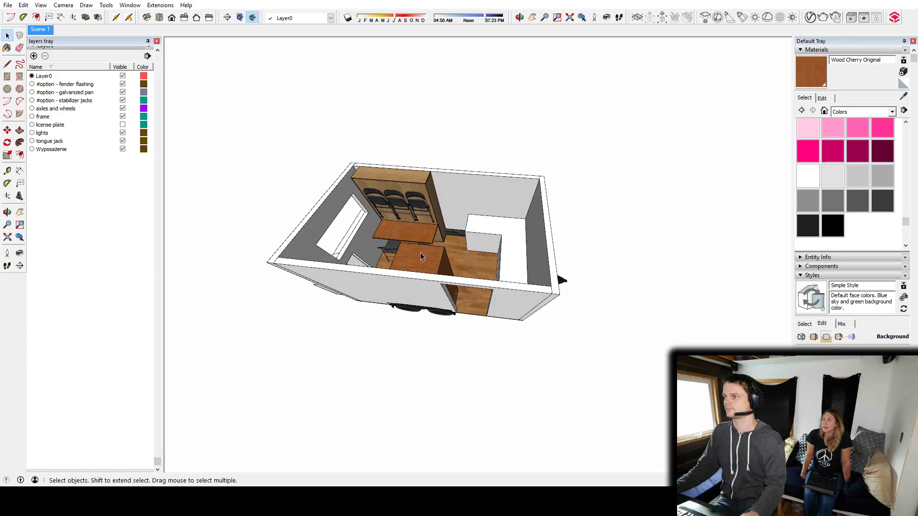
pyautogui.moveTo(384, 285); pyautogui.dragTo(401, 244, button='middle')
pyautogui.moveTo(518, 203); pyautogui.dragTo(479, 397, button='middle')
pyautogui.scroll(6, 540, 221)
pyautogui.keyDown('shift'); pyautogui.moveTo(500, 226); pyautogui.dragTo(576, 280, button='middle'); pyautogui.keyUp('shift')
pyautogui.scroll(4, 478, 305)
pyautogui.moveTo(478, 305); pyautogui.dragTo(448, 281, button='middle')
# Examine the L-shaped counter at the tongue end together with the wall cabinet, folding table and doorway around it.
pyautogui.doubleClick(492, 186)
pyautogui.scroll(-3, 415, 257)
pyautogui.scroll(4, 437, 271)
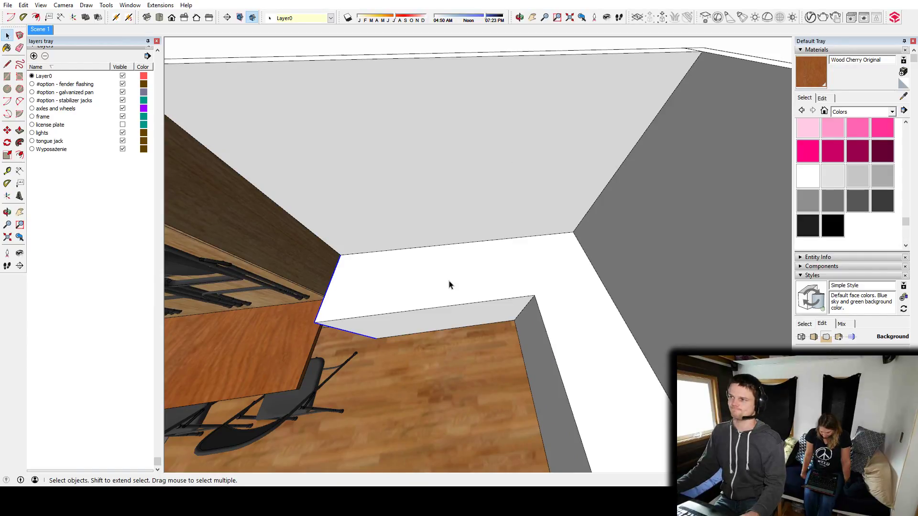
pyautogui.scroll(-5, 618, 297)
pyautogui.moveTo(616, 311); pyautogui.dragTo(524, 292, button='middle')
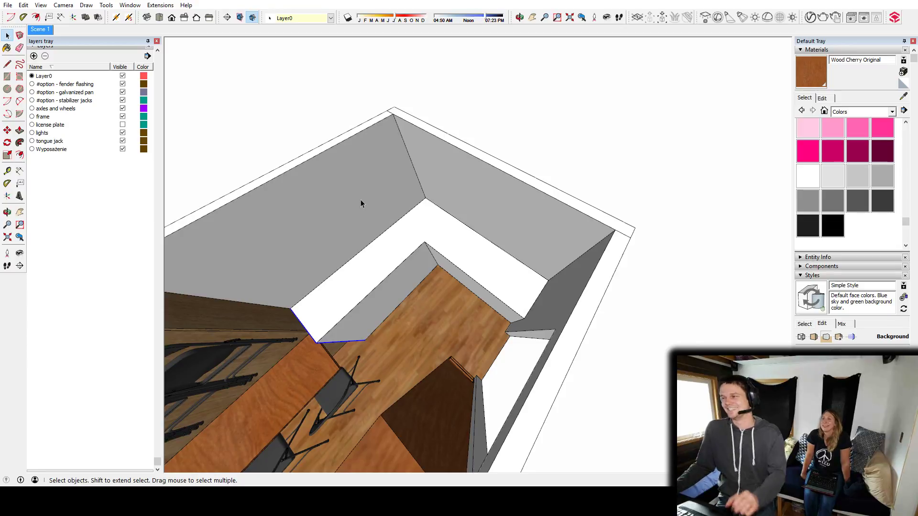
pyautogui.moveTo(389, 272); pyautogui.dragTo(488, 211, button='middle')
pyautogui.scroll(2, 486, 209)
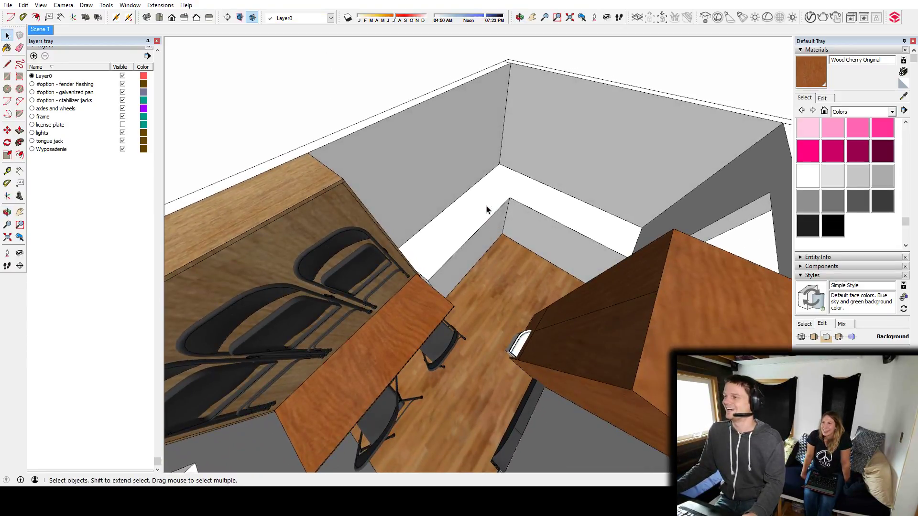
pyautogui.keyDown('shift'); pyautogui.moveTo(577, 182); pyautogui.dragTo(518, 255, button='middle'); pyautogui.keyUp('shift')
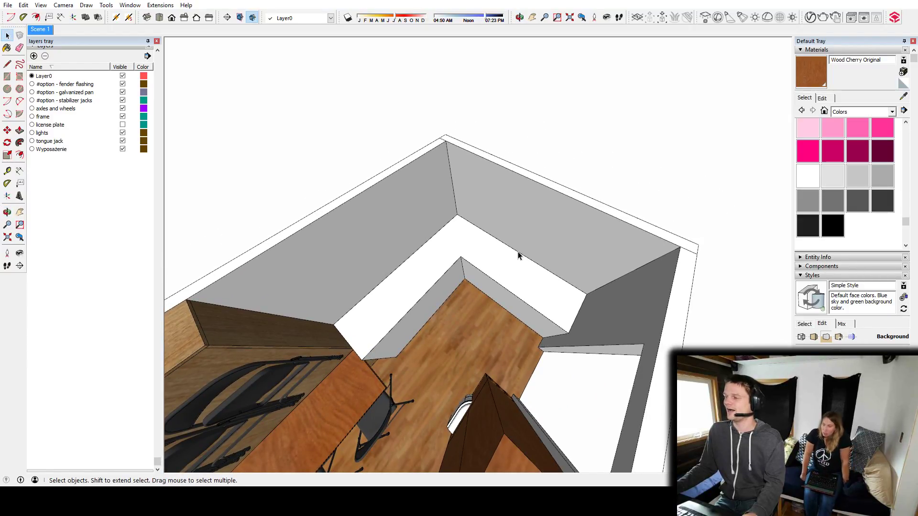
pyautogui.moveTo(526, 303); pyautogui.dragTo(546, 214, button='middle')
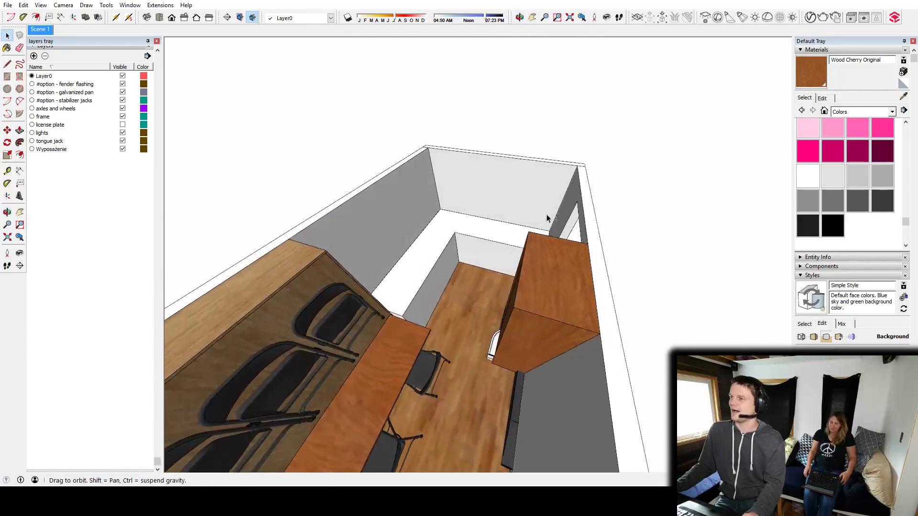
pyautogui.scroll(5, 519, 231)
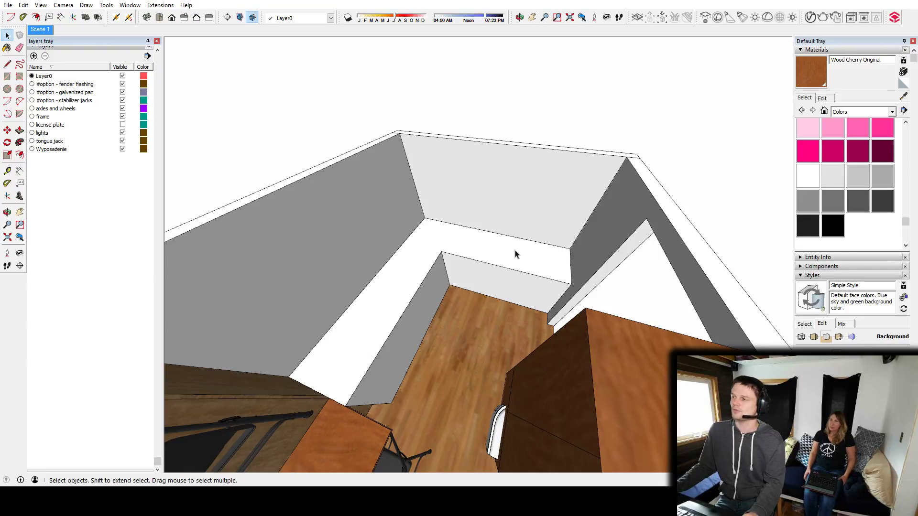
pyautogui.moveTo(395, 314); pyautogui.dragTo(439, 271, button='middle')
pyautogui.scroll(-3, 437, 269)
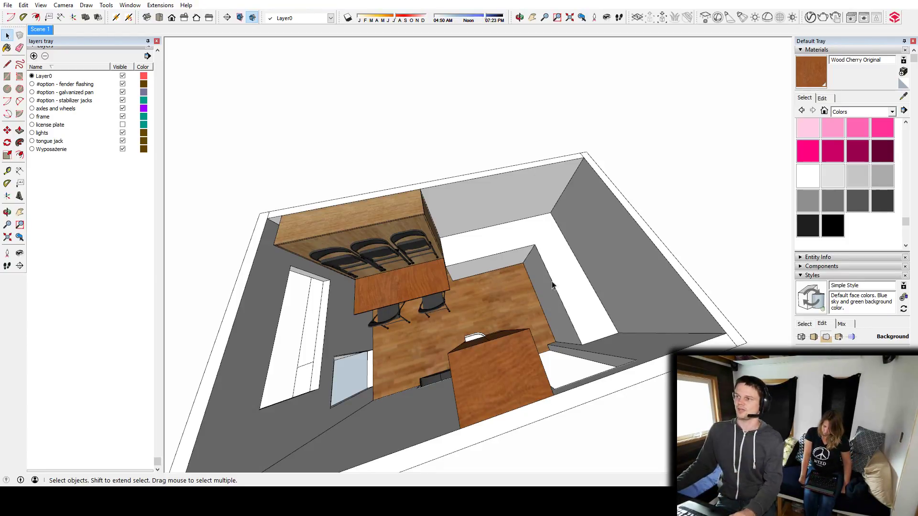
# Draw a wide rectangle on the long wall beside the tall cabinet and pull it out into a thin flat panel.
pyautogui.moveTo(546, 284); pyautogui.dragTo(145, 271, button='middle')
pyautogui.moveTo(430, 263)
pyautogui.mouseDown(button='middle')
pyautogui.moveTo(281, 300)
pyautogui.moveTo(519, 304)
pyautogui.moveTo(444, 237)
pyautogui.mouseUp(button='middle')
pyautogui.press('r')
pyautogui.click(420, 243)
pyautogui.click(476, 244)
pyautogui.scroll(3, 441, 248)
pyautogui.press('space')
pyautogui.press('p')
pyautogui.click(438, 251)
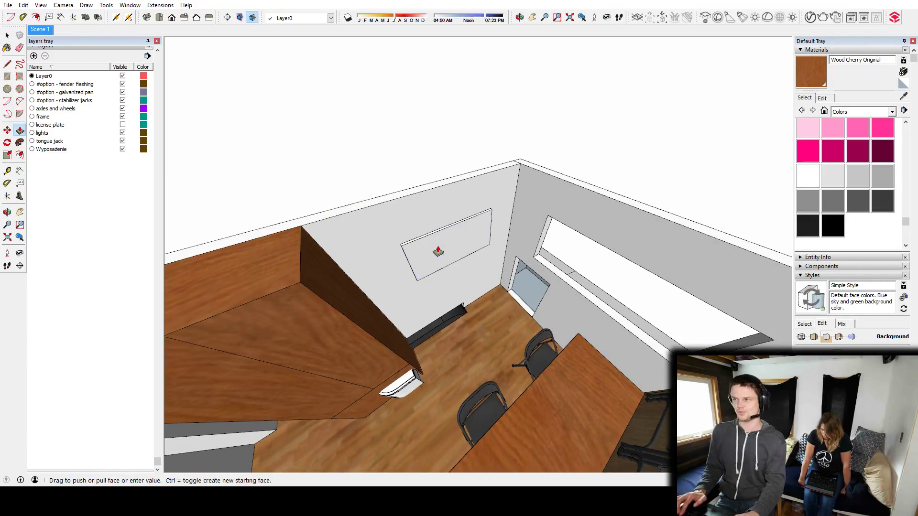
# Group the thin wall panel and paint it with the near-black [Color M08]1 material.
pyautogui.press('space')
pyautogui.tripleClick(443, 243)
pyautogui.hotkey('ctrl', 'g')
pyautogui.moveTo(442, 242); pyautogui.dragTo(406, 250, button='middle')
pyautogui.click(807, 225)
pyautogui.click(435, 255)
pyautogui.press('space')
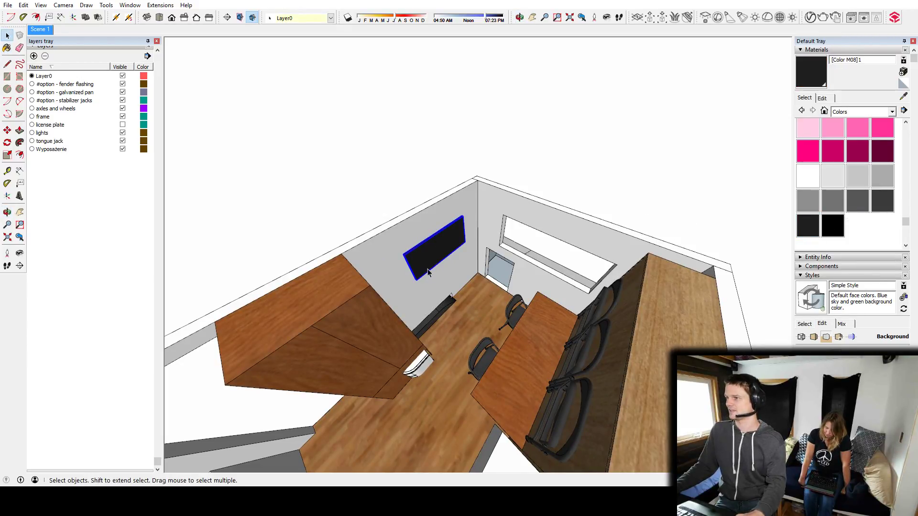
# Examine the interior from the window end towards the L-shaped counter and the doorway.
pyautogui.moveTo(325, 202); pyautogui.dragTo(499, 323, button='middle')
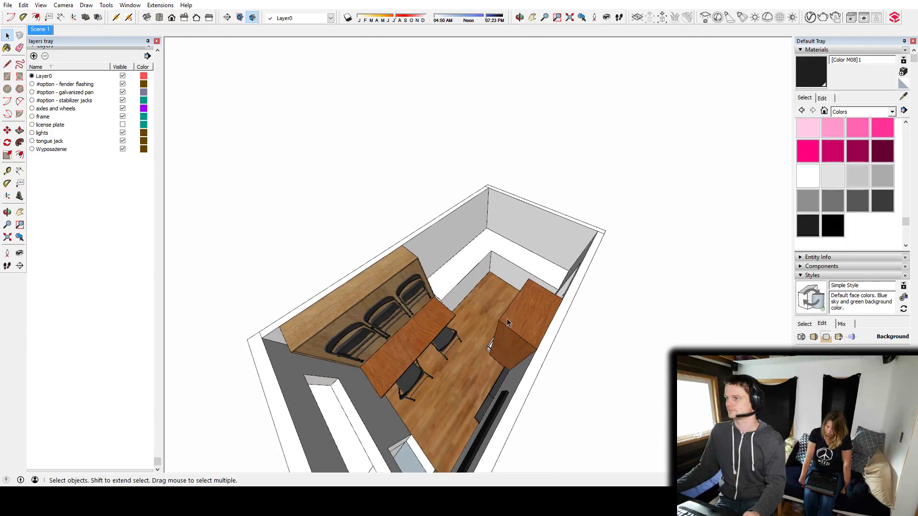
pyautogui.moveTo(529, 298); pyautogui.dragTo(647, 286, button='middle')
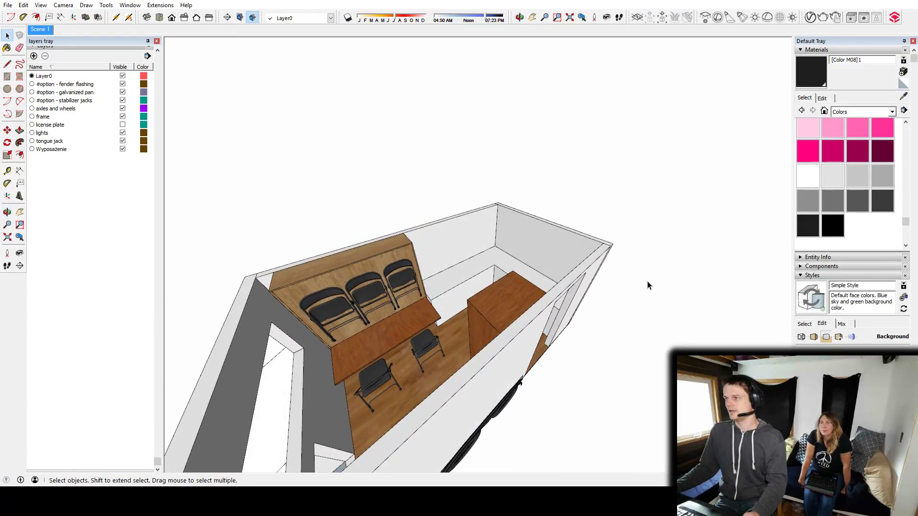
pyautogui.moveTo(505, 396); pyautogui.dragTo(573, 206, button='middle')
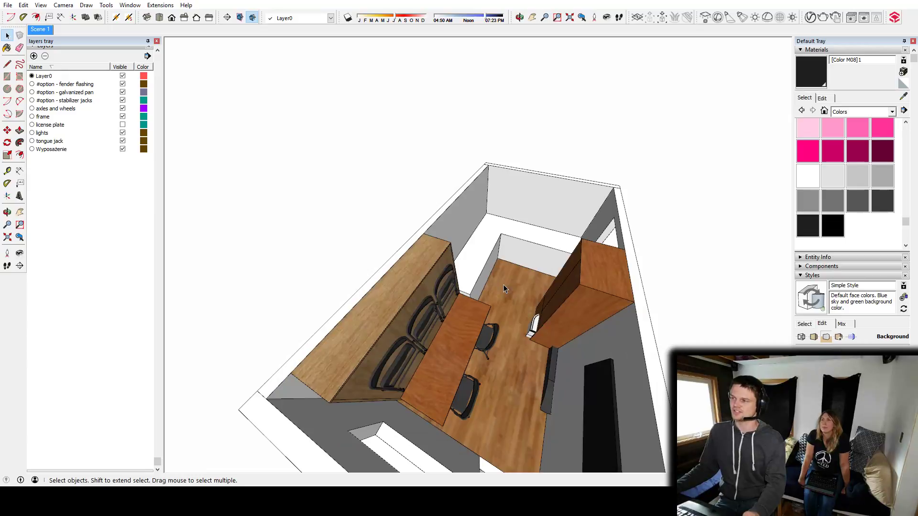
pyautogui.moveTo(504, 285); pyautogui.dragTo(591, 260, button='middle')
pyautogui.scroll(3, 520, 270)
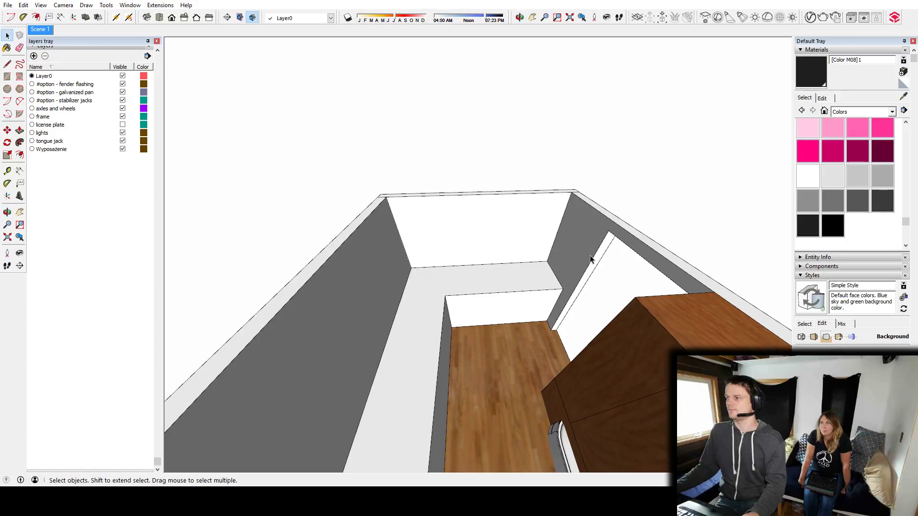
pyautogui.moveTo(519, 297)
pyautogui.mouseDown(button='middle')
pyautogui.moveTo(512, 280)
pyautogui.moveTo(508, 303)
pyautogui.mouseUp(button='middle')
pyautogui.scroll(3, 502, 304)
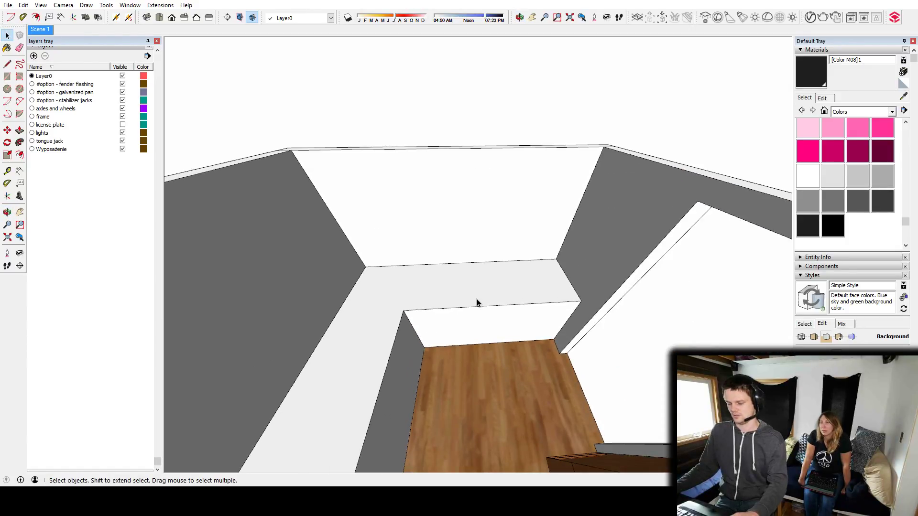
# Draw a line across the counter top from its inner corner to the end wall, separating the short end section.
pyautogui.press('l')
pyautogui.click(403, 310)
pyautogui.click(417, 265)
pyautogui.press('space')
# Offset the outline of the end counter section's top face slightly inward to form a narrow rim.
pyautogui.scroll(2, 495, 276)
pyautogui.moveTo(498, 291); pyautogui.dragTo(438, 303, button='middle')
pyautogui.click(439, 304)
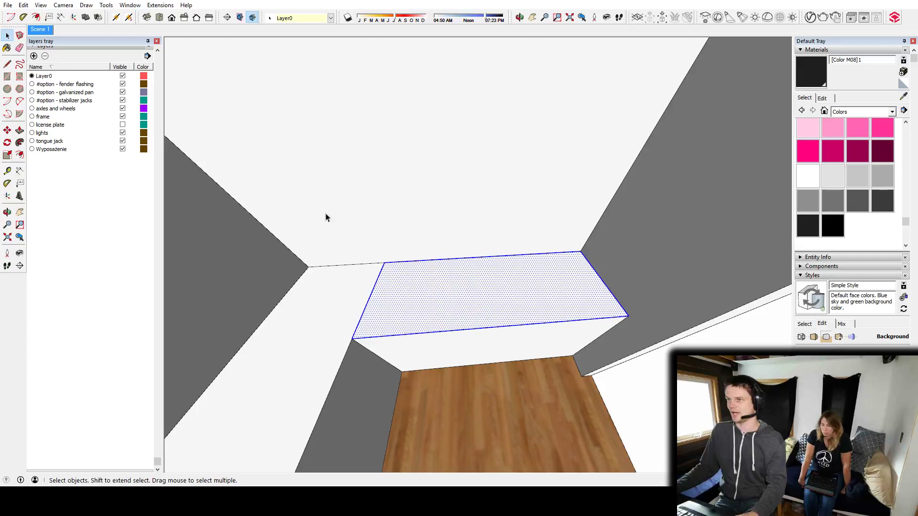
pyautogui.press('f')
pyautogui.click(421, 261)
pyautogui.press('Return')
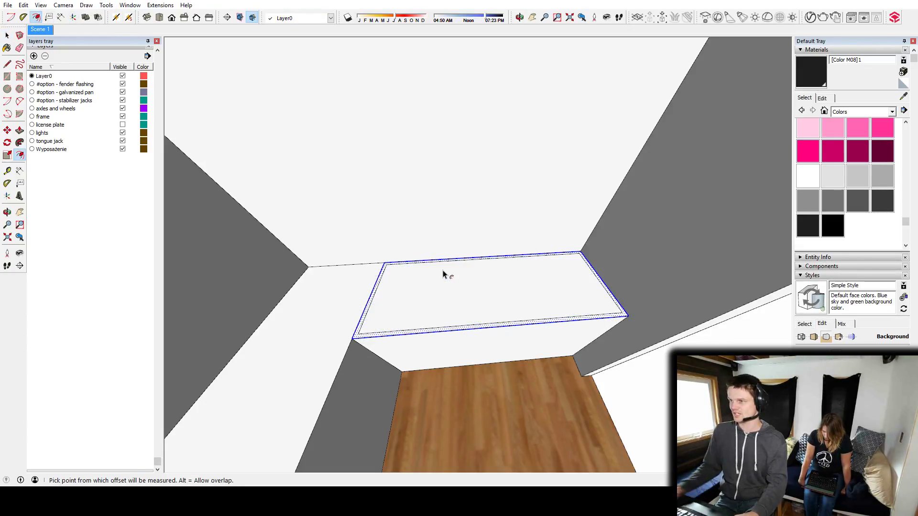
pyautogui.click(452, 288)
pyautogui.press('Escape')
pyautogui.press('space')
pyautogui.click(436, 299)
pyautogui.press('p')
pyautogui.click(432, 299)
pyautogui.press('Escape')
pyautogui.press('Escape')
# Push the inset top face of the end counter section down to hollow out the box below.
pyautogui.moveTo(437, 379); pyautogui.dragTo(487, 377, button='middle')
pyautogui.scroll(2, 447, 343)
pyautogui.press('t')
pyautogui.click(458, 377)
pyautogui.press('p')
pyautogui.click(463, 254)
pyautogui.click(758, 313)
pyautogui.press('space')
# Search the 3D Warehouse for "sink" and inspect the Kraus Farmhouse Apron Sink KHF-200-33 model.
pyautogui.moveTo(569, 293); pyautogui.dragTo(350, 307, button='middle')
pyautogui.scroll(5, 441, 270)
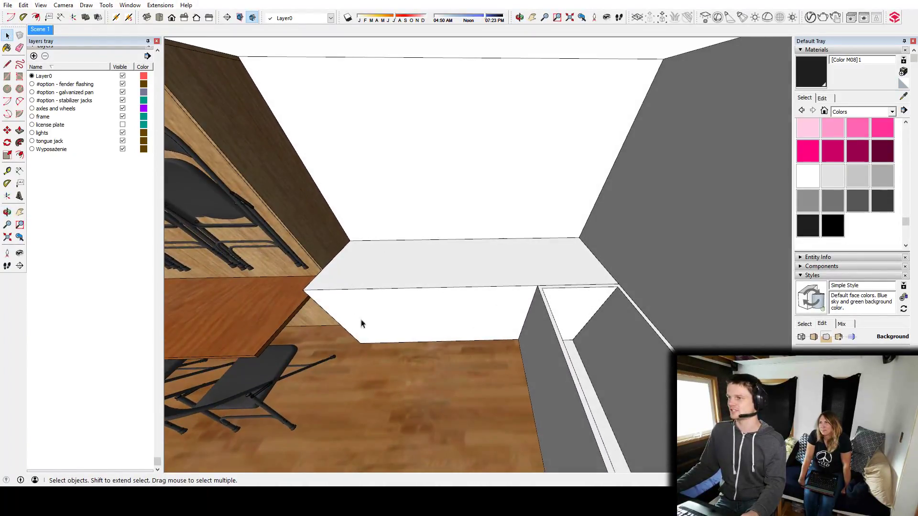
pyautogui.keyDown('shift'); pyautogui.moveTo(411, 291); pyautogui.dragTo(458, 325, button='middle'); pyautogui.keyUp('shift')
pyautogui.scroll(2, 458, 326)
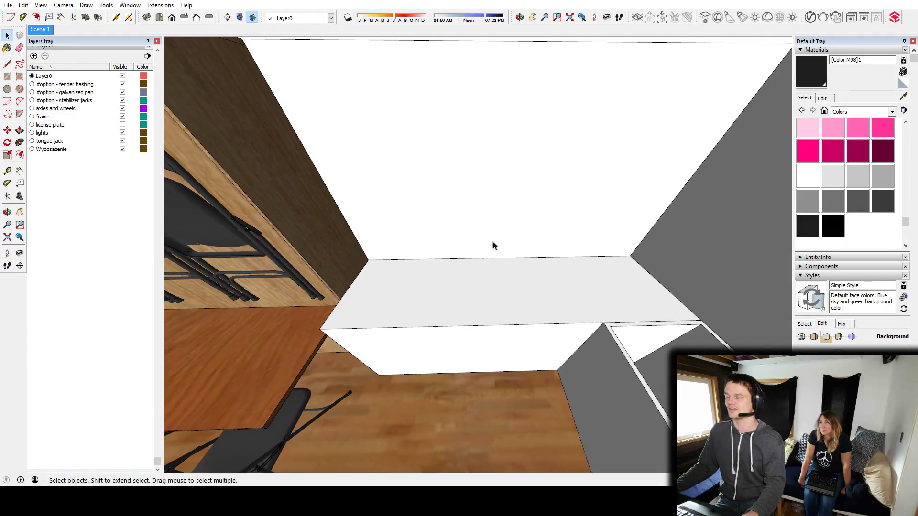
pyautogui.press('w')
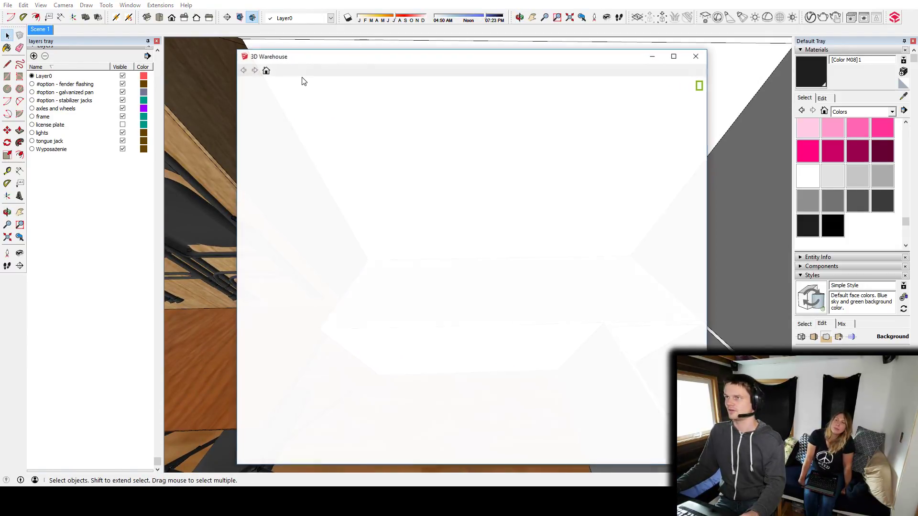
pyautogui.tripleClick(307, 85)
pyautogui.write('sink')
pyautogui.press('Return')
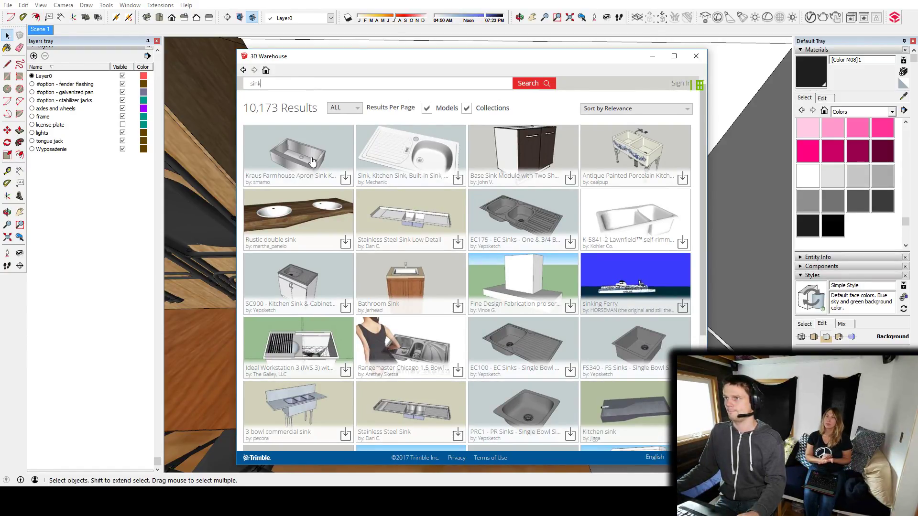
pyautogui.click(304, 130)
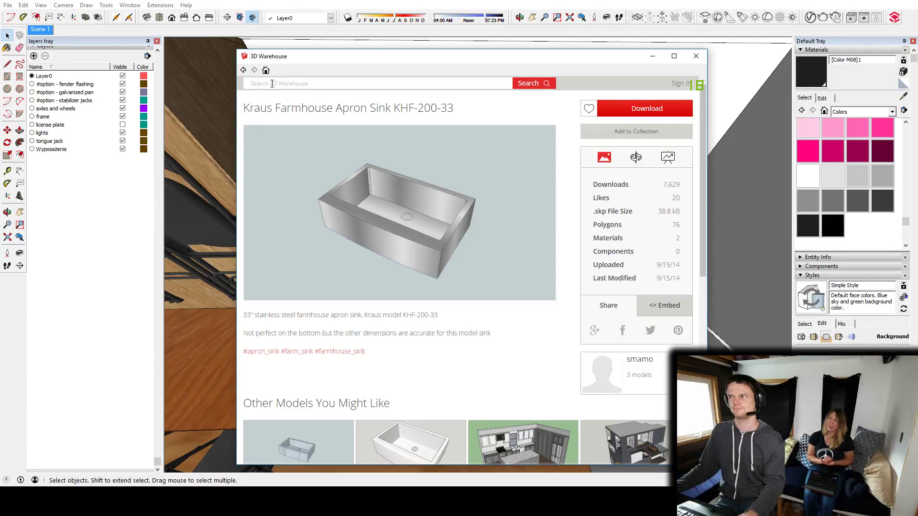
pyautogui.click(242, 71)
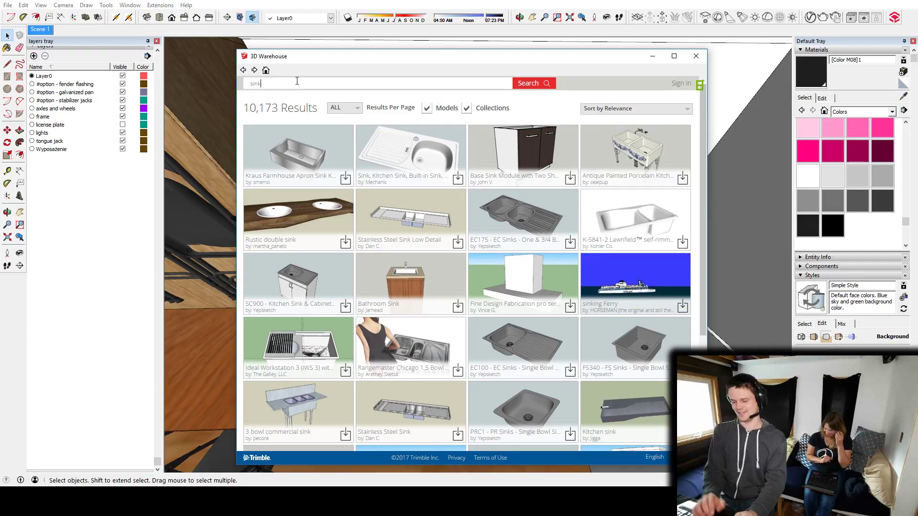
# Change the 3D Warehouse search to "kitchen sink" and browse the models.
pyautogui.hotkey('ctrl', 'a')
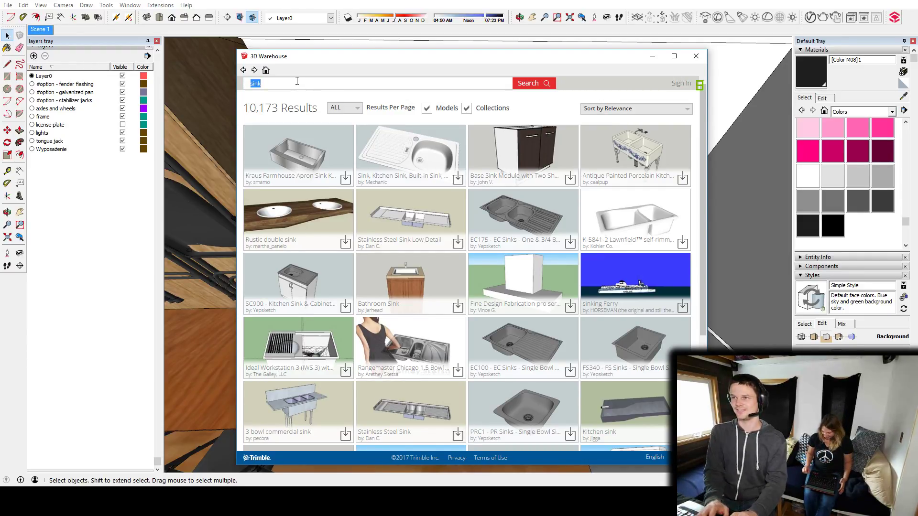
pyautogui.write('kitt')
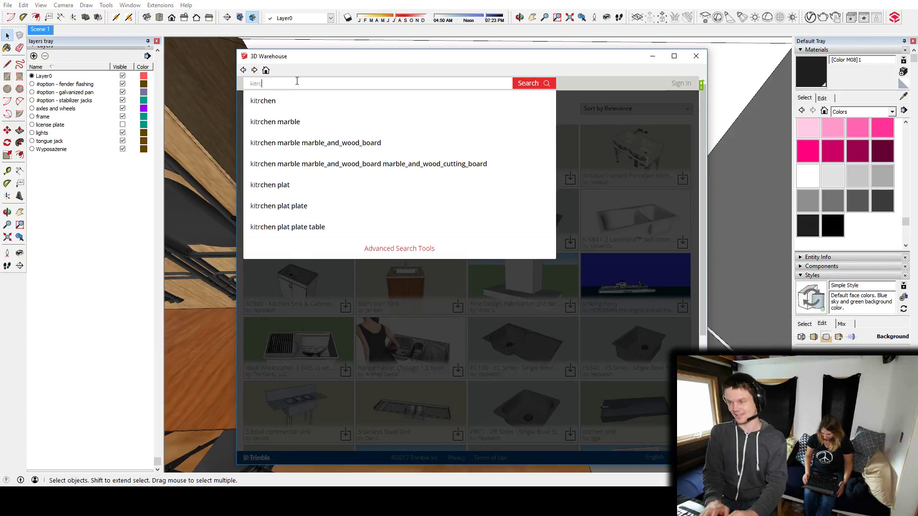
pyautogui.write('chen ')
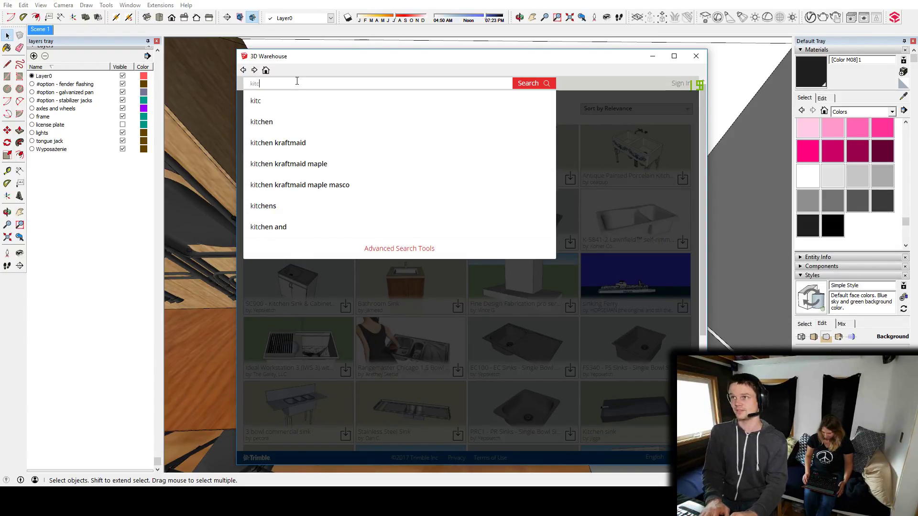
pyautogui.write('sink')
pyautogui.press('Return')
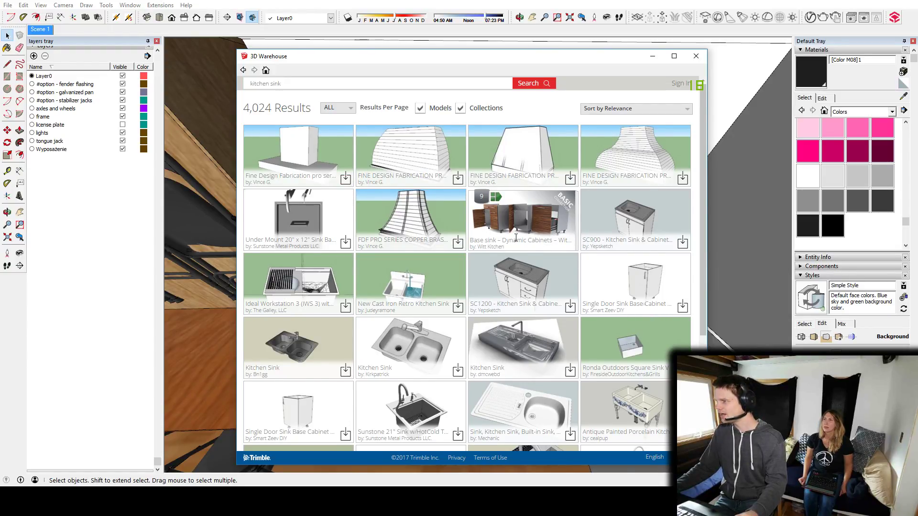
pyautogui.scroll(-2, 516, 238)
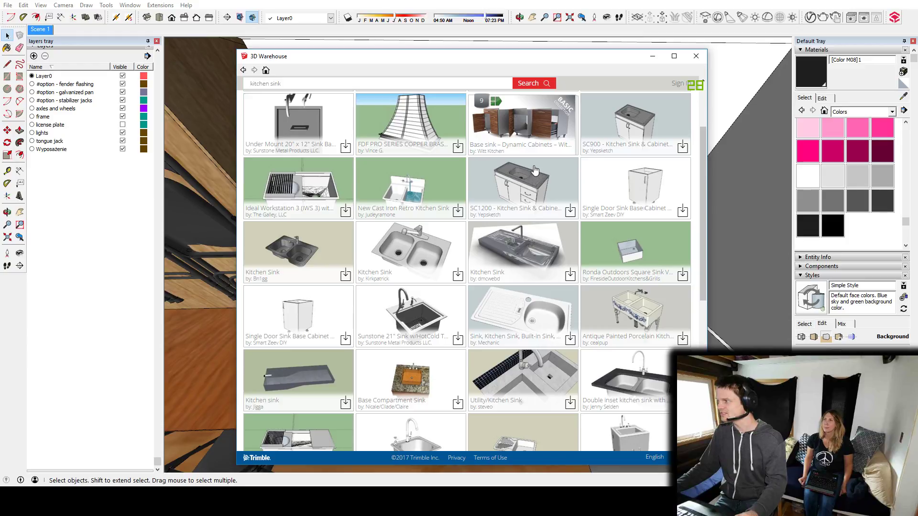
pyautogui.scroll(-5, 508, 188)
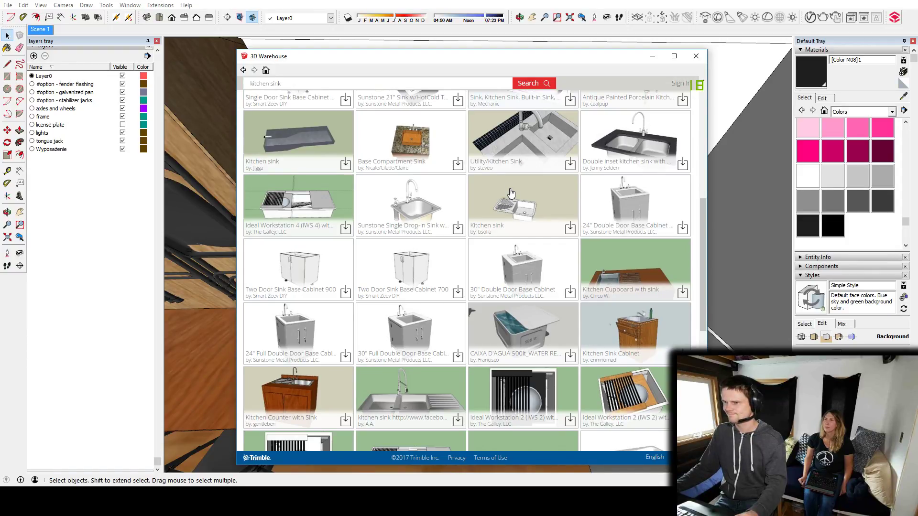
pyautogui.scroll(-3, 511, 193)
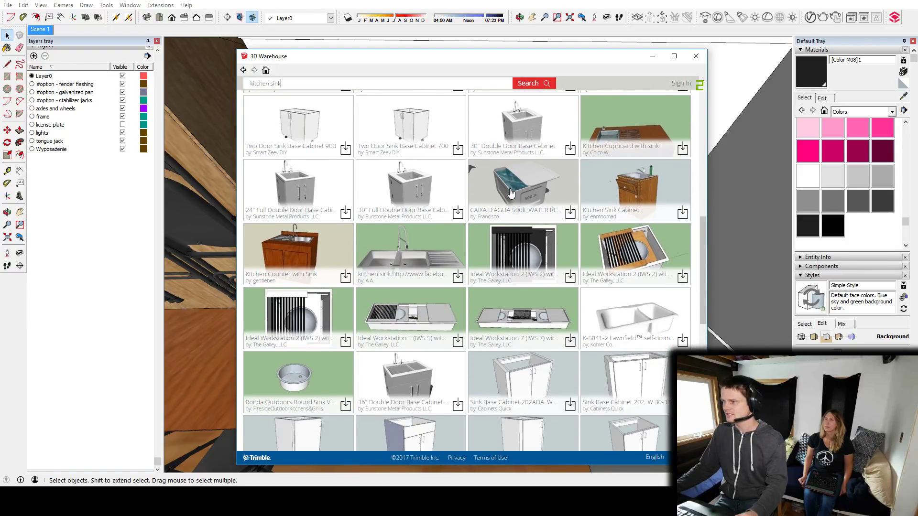
pyautogui.scroll(-3, 511, 192)
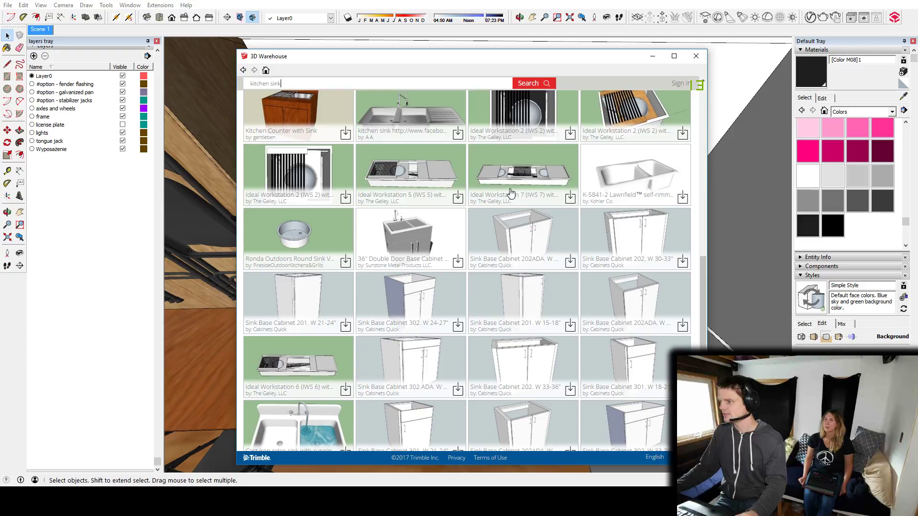
pyautogui.scroll(-3, 509, 191)
pyautogui.scroll(10, 511, 196)
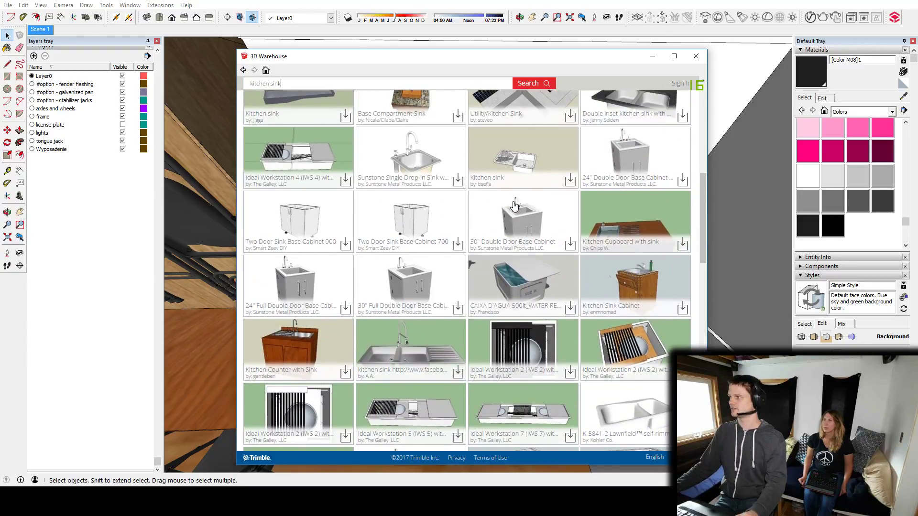
pyautogui.scroll(6, 514, 205)
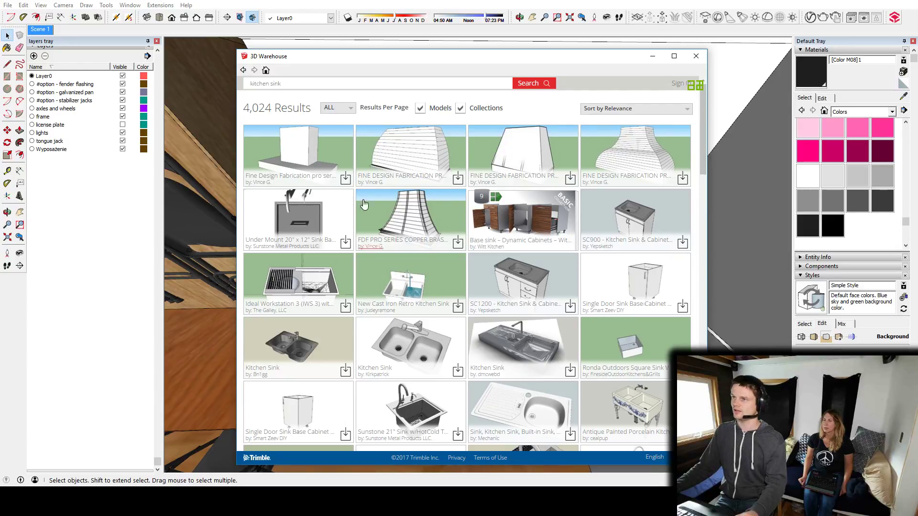
# Search the 3D Warehouse for "sink" and open the Kraus farmhouse apron sink model.
pyautogui.hotkey('ctrl', 'a')
pyautogui.write('s')
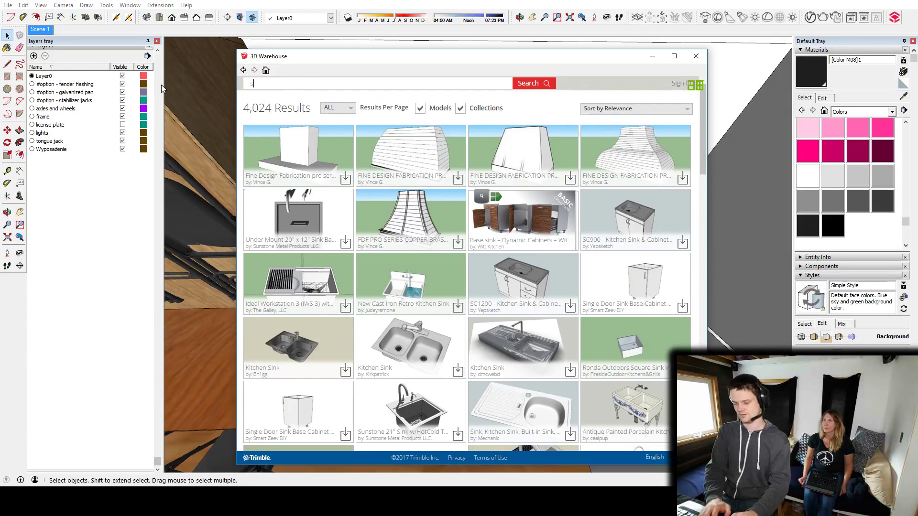
pyautogui.write('ink')
pyautogui.press('Return')
pyautogui.click(285, 163)
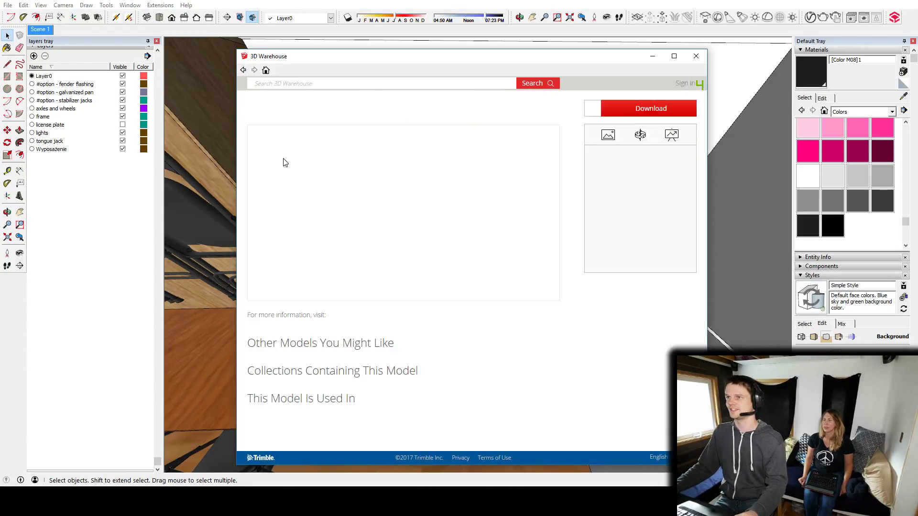
# Download the farmhouse apron sink into the model and place it in front of the end counter.
pyautogui.click(642, 109)
pyautogui.click(430, 284)
pyautogui.click(460, 269)
pyautogui.moveTo(460, 269); pyautogui.dragTo(459, 291, button='middle')
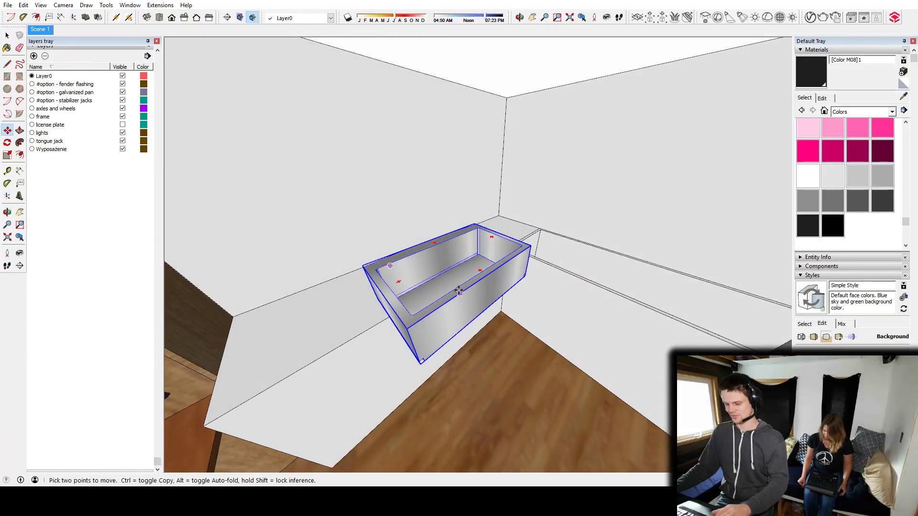
pyautogui.click(428, 307)
pyautogui.click(349, 303)
# Rotate the sink on the horizontal plane so its apron front faces into the room.
pyautogui.press('q')
pyautogui.click(473, 320)
pyautogui.press('Escape')
pyautogui.click(472, 320)
pyautogui.click(480, 314)
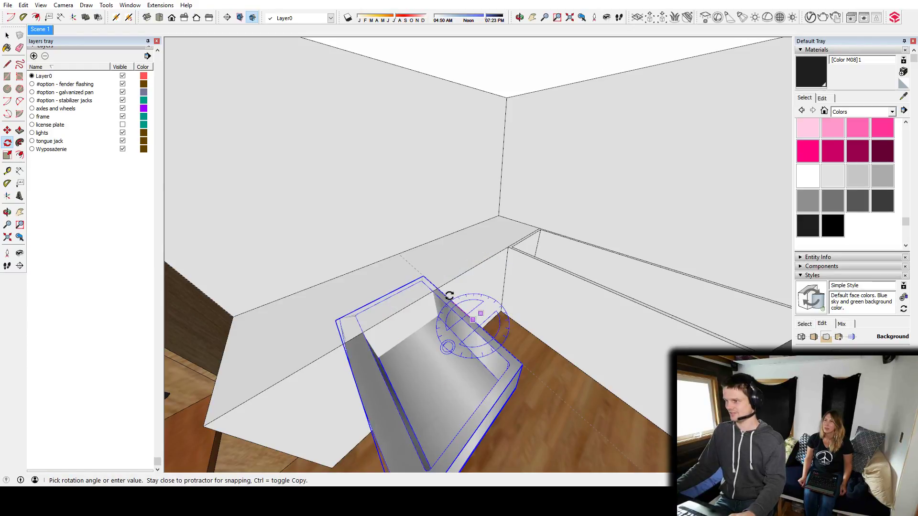
pyautogui.click(447, 298)
# Move the sink back into the end counter so its basin sits within the counter top.
pyautogui.press('m')
pyautogui.click(441, 346)
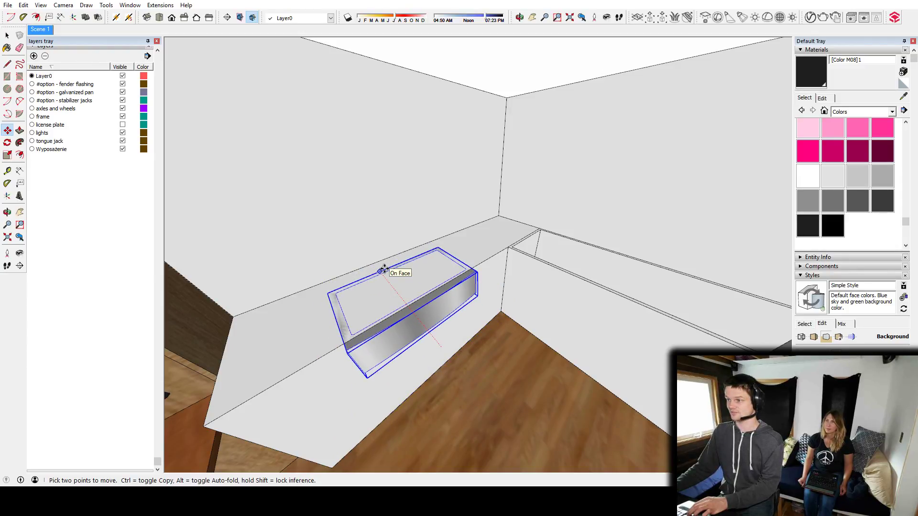
pyautogui.click(384, 268)
# Measure across the sink from its side edge and place a guide marking a narrower sink width.
pyautogui.moveTo(437, 361); pyautogui.dragTo(523, 319, button='middle')
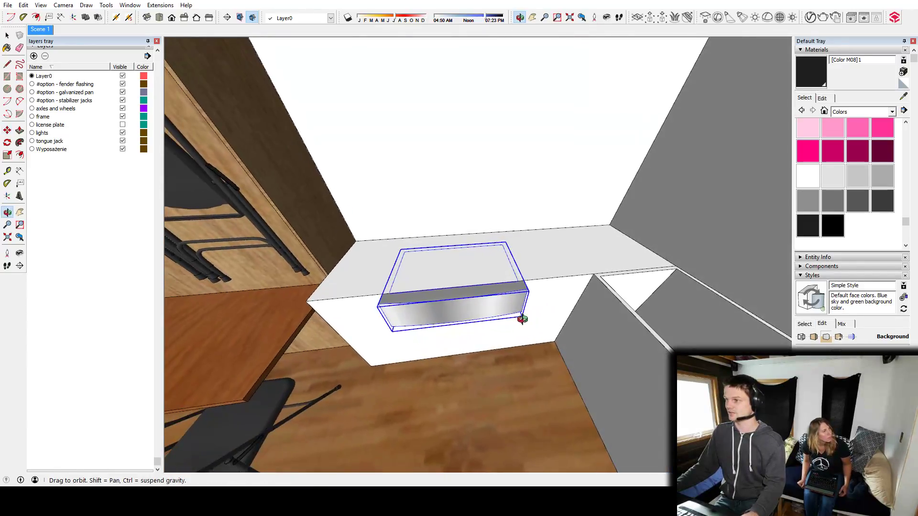
pyautogui.press('s')
pyautogui.moveTo(454, 266); pyautogui.dragTo(408, 319, button='middle')
pyautogui.press('t')
pyautogui.click(388, 272)
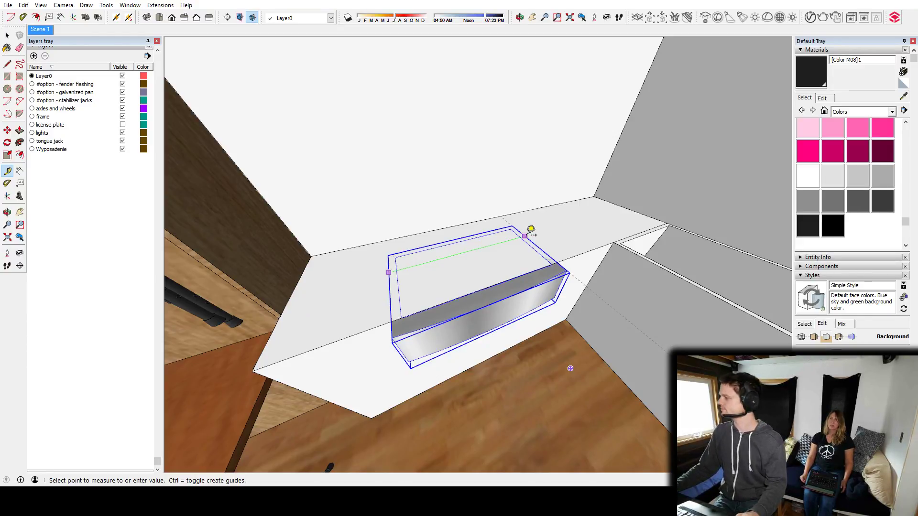
pyautogui.press('Escape')
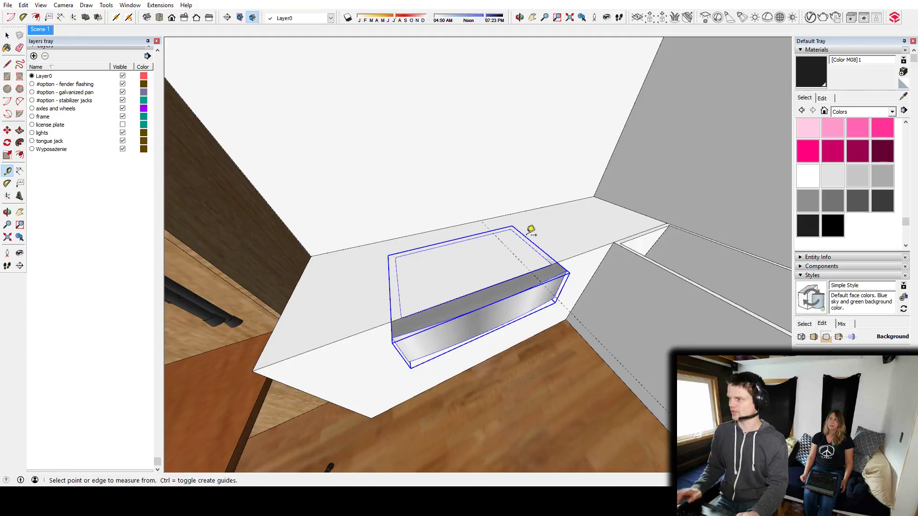
pyautogui.moveTo(538, 259); pyautogui.dragTo(406, 268, button='middle')
# Scale the sink narrower so its side edge meets the guide line.
pyautogui.press('s')
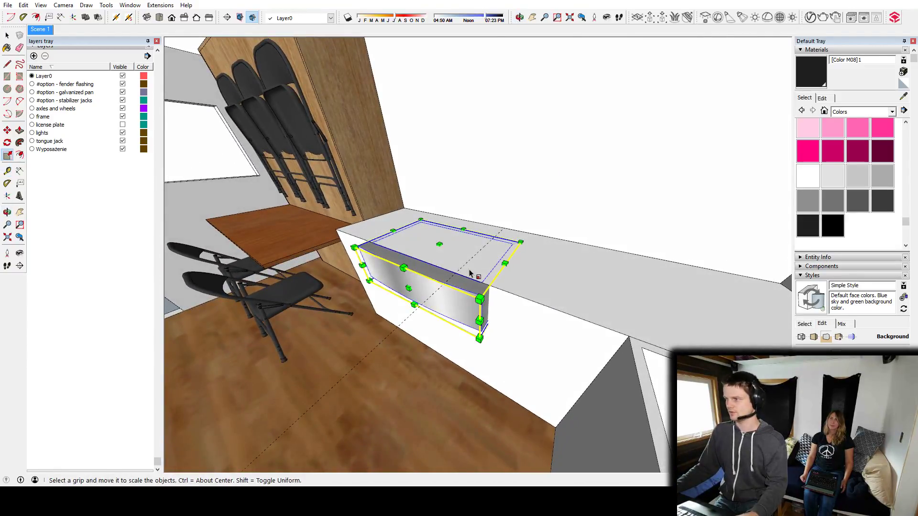
pyautogui.moveTo(454, 287); pyautogui.dragTo(497, 315, button='middle')
pyautogui.moveTo(494, 310); pyautogui.dragTo(494, 249)
pyautogui.moveTo(496, 250); pyautogui.dragTo(654, 317, button='middle')
pyautogui.press('space')
# Examine the sink's placement in the end counter and its relation to the table, chairs and storage box.
pyautogui.moveTo(585, 270); pyautogui.dragTo(431, 395, button='middle')
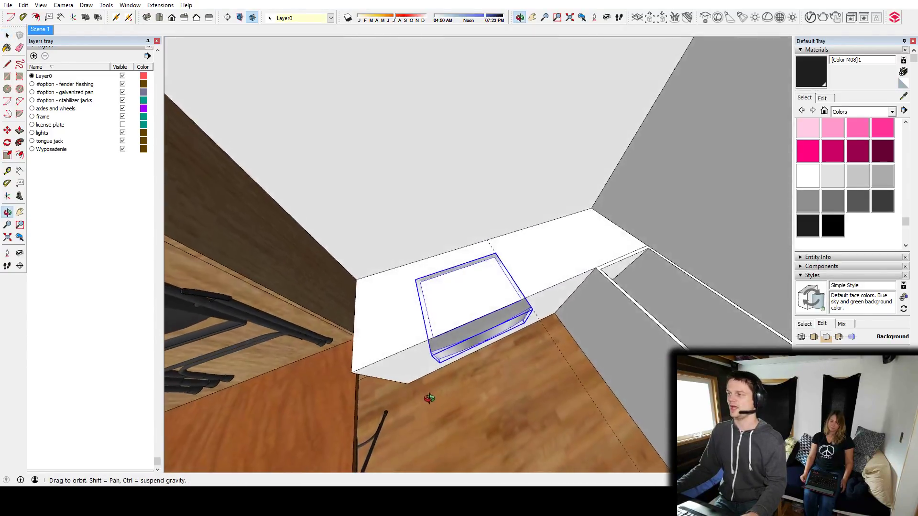
pyautogui.moveTo(472, 322)
pyautogui.mouseDown(button='middle')
pyautogui.moveTo(503, 249)
pyautogui.moveTo(521, 284)
pyautogui.moveTo(489, 332)
pyautogui.moveTo(377, 341)
pyautogui.moveTo(486, 311)
pyautogui.mouseUp(button='middle')
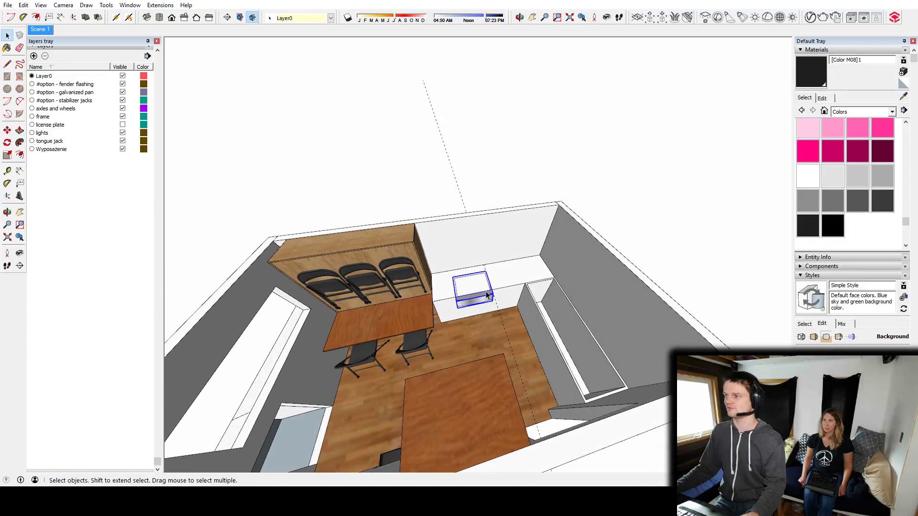
pyautogui.scroll(6, 486, 291)
pyautogui.moveTo(486, 291); pyautogui.dragTo(405, 292, button='middle')
pyautogui.scroll(-6, 438, 322)
pyautogui.moveTo(533, 280); pyautogui.dragTo(512, 287, button='middle')
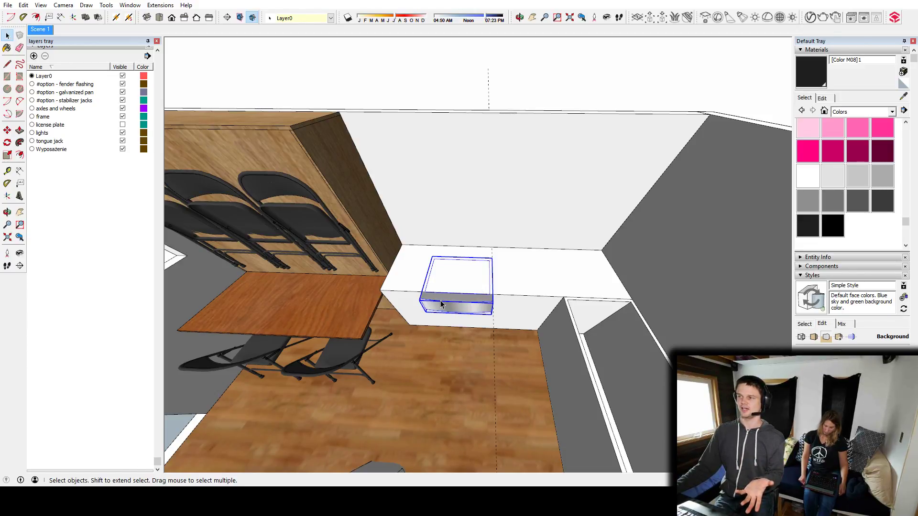
pyautogui.click(535, 260)
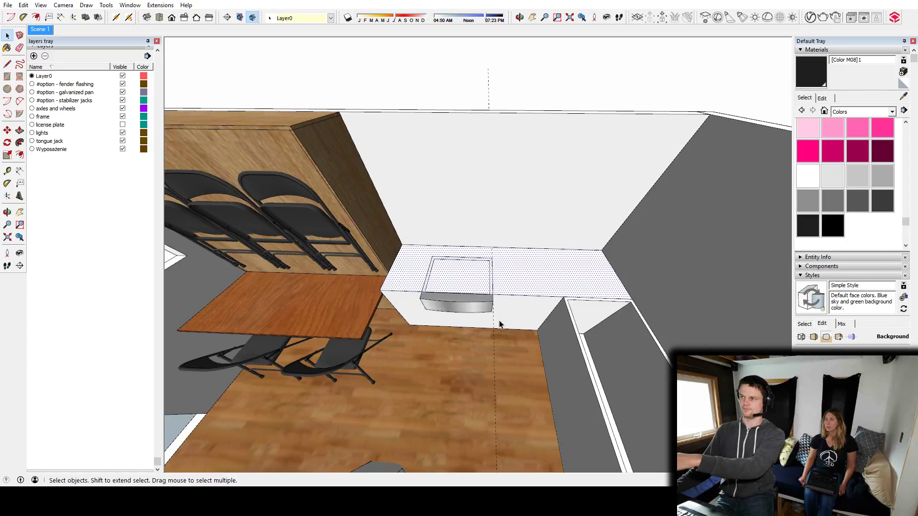
pyautogui.click(461, 283)
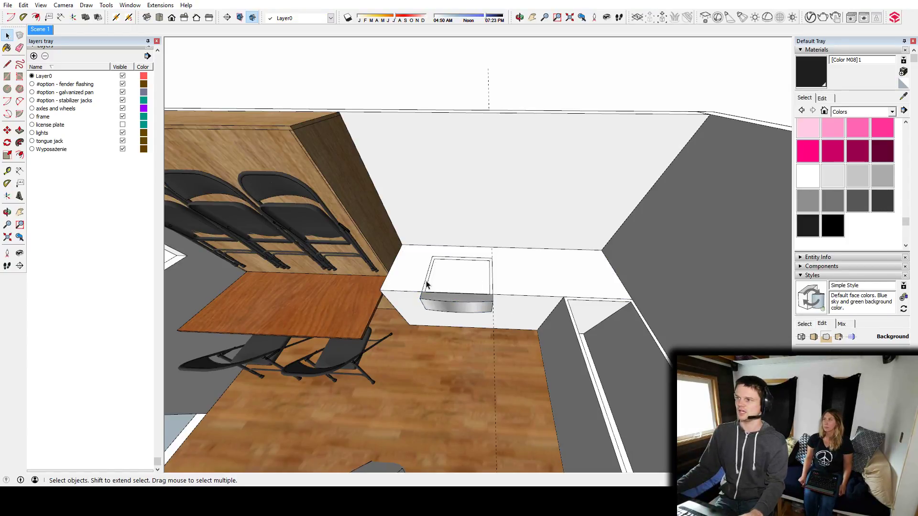
pyautogui.moveTo(484, 310); pyautogui.dragTo(523, 289, button='middle')
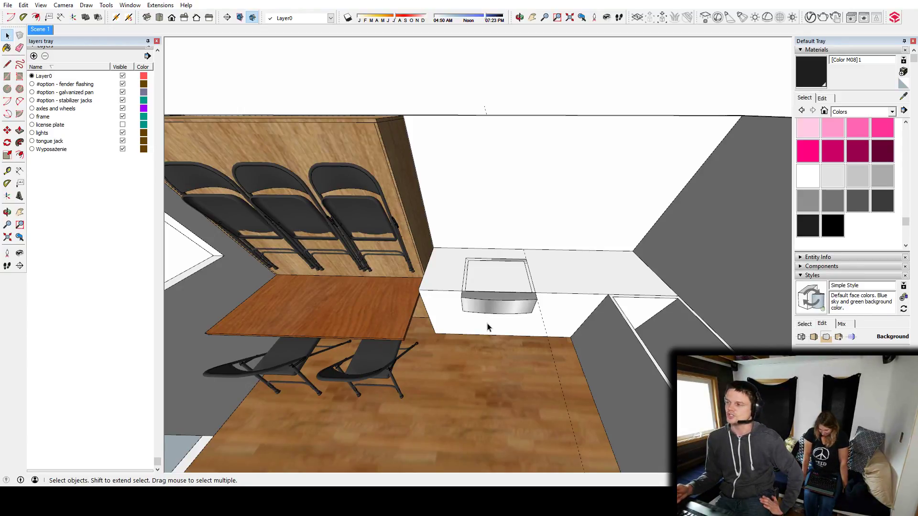
pyautogui.moveTo(489, 327); pyautogui.dragTo(526, 289, button='middle')
pyautogui.scroll(3, 493, 253)
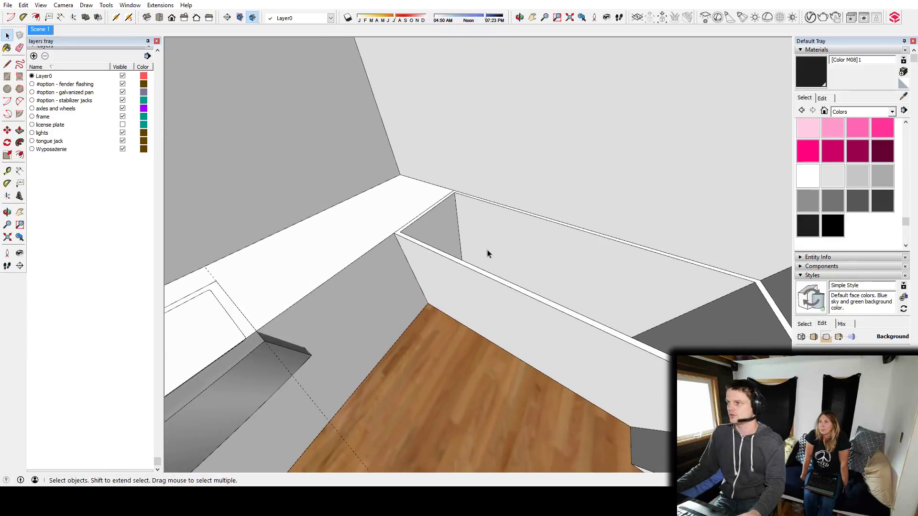
pyautogui.scroll(-3, 485, 249)
pyautogui.moveTo(483, 266); pyautogui.dragTo(475, 273, button='middle')
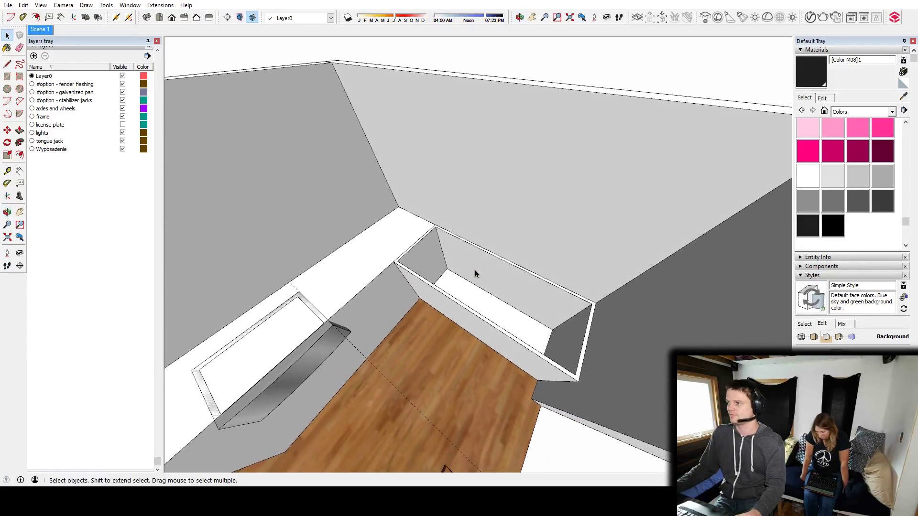
# Push the storage box's inner end face along the counter to shorten the hollow and fill the counter beside it.
pyautogui.click(434, 264)
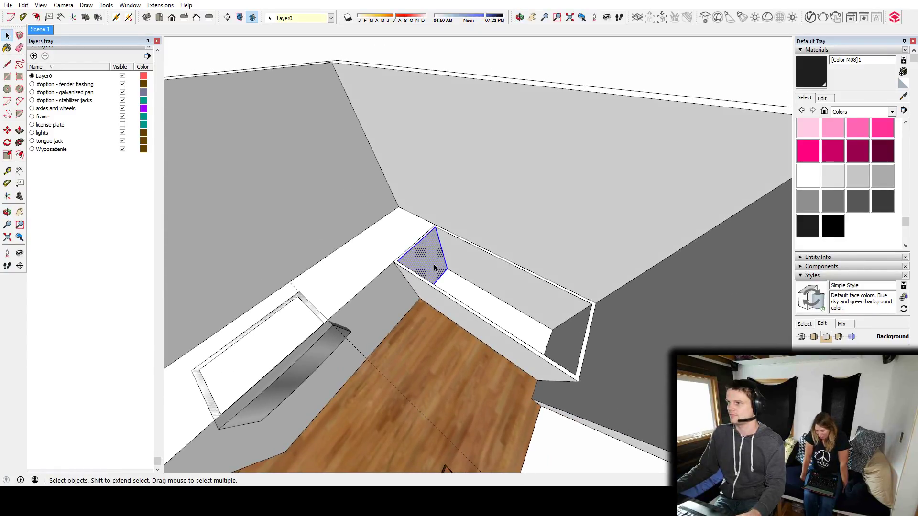
pyautogui.press('p')
pyautogui.moveTo(522, 314); pyautogui.dragTo(642, 265, button='middle')
pyautogui.click(495, 300)
# Place a guide measured from the box's far end edge and adjust the inner end face of the hollow to it.
pyautogui.scroll(3, 547, 302)
pyautogui.press('t')
pyautogui.click(572, 249)
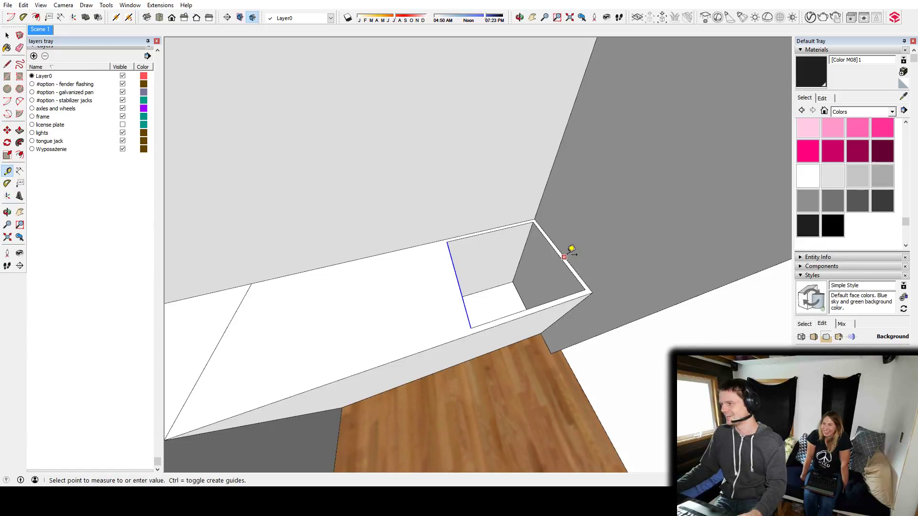
pyautogui.click(424, 264)
pyautogui.moveTo(440, 298); pyautogui.dragTo(410, 295, button='middle')
pyautogui.press('p')
pyautogui.click(412, 289)
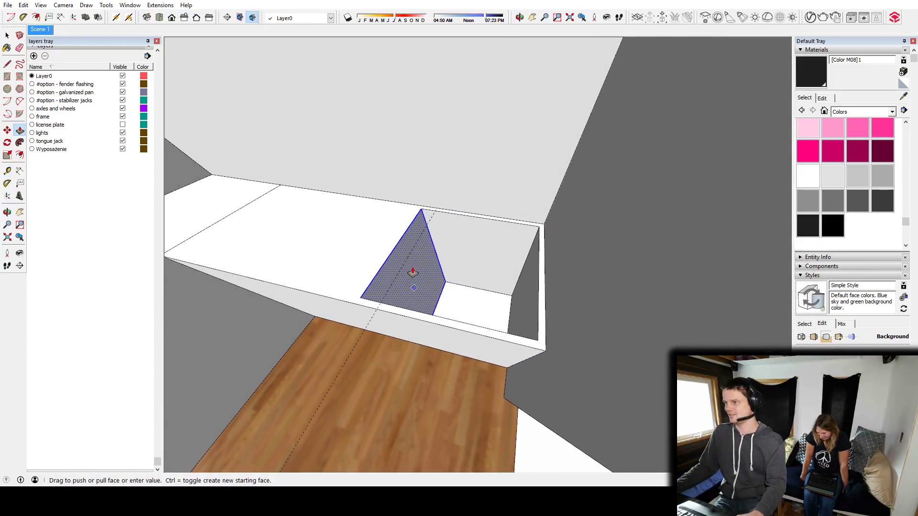
pyautogui.click(405, 263)
pyautogui.moveTo(406, 263); pyautogui.dragTo(470, 279, button='middle')
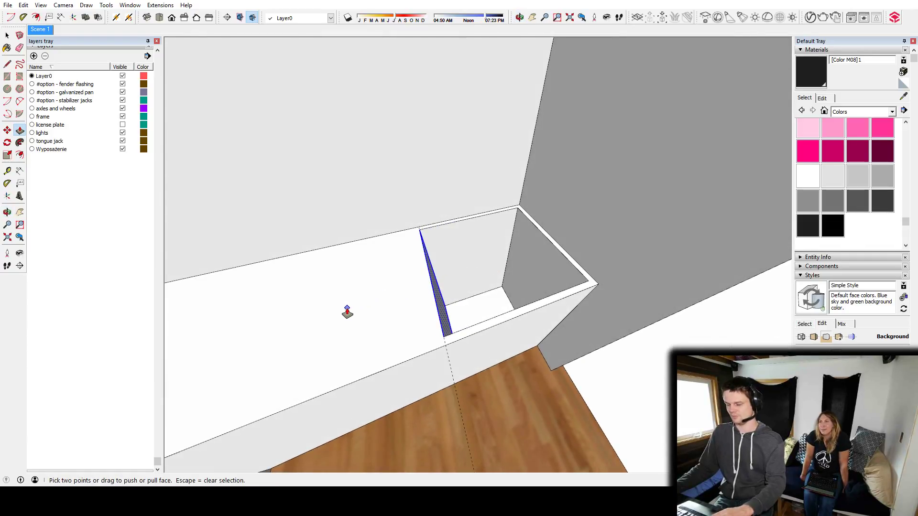
# Push away the front wall of the shortened box so the hollow opens toward the room.
pyautogui.press('o')
pyautogui.moveTo(438, 338); pyautogui.dragTo(427, 319)
pyautogui.moveTo(428, 319); pyautogui.dragTo(436, 267, button='middle')
pyautogui.moveTo(546, 341); pyautogui.dragTo(425, 342, button='middle')
pyautogui.press('space')
pyautogui.moveTo(416, 342); pyautogui.dragTo(492, 254, button='middle')
pyautogui.press('p')
pyautogui.click(478, 269)
pyautogui.click(486, 268)
pyautogui.press('space')
# Draw a line across the counter top along the guide beside the opening.
pyautogui.moveTo(592, 256); pyautogui.dragTo(438, 263, button='middle')
pyautogui.scroll(3, 471, 258)
pyautogui.press('t')
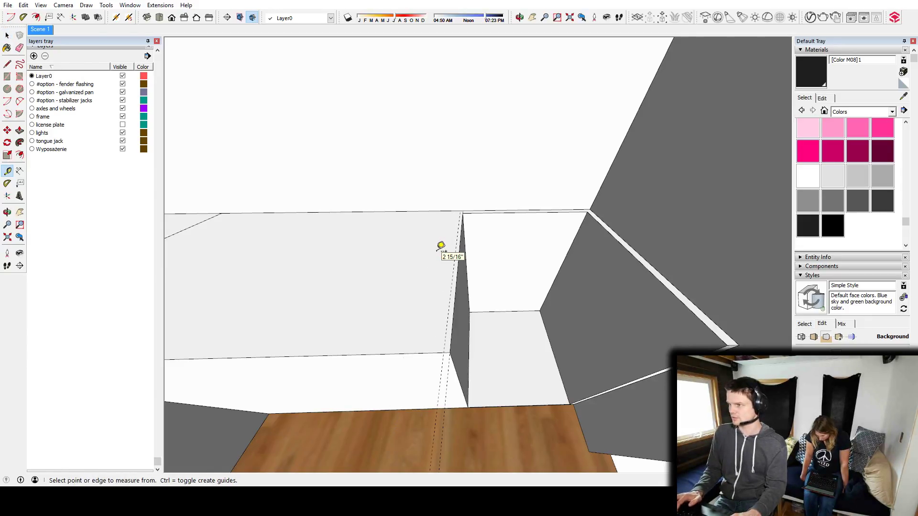
pyautogui.press('l')
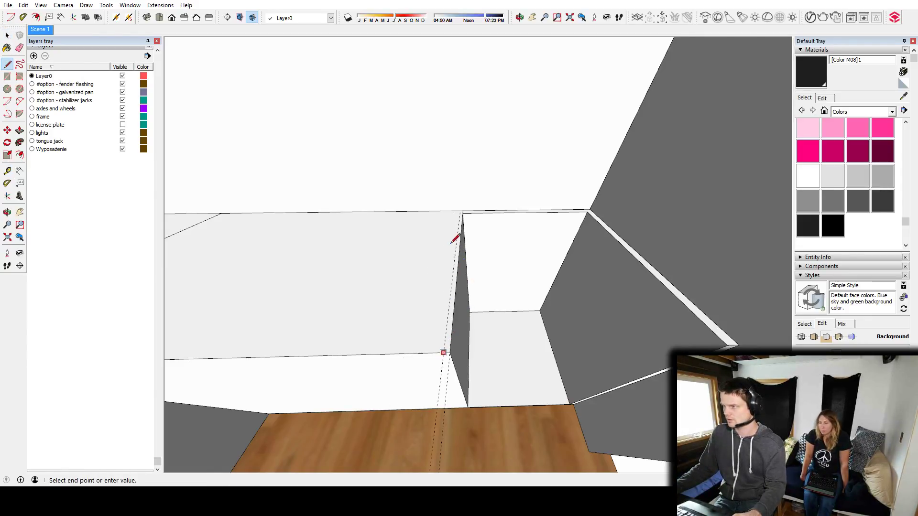
pyautogui.scroll(3, 460, 210)
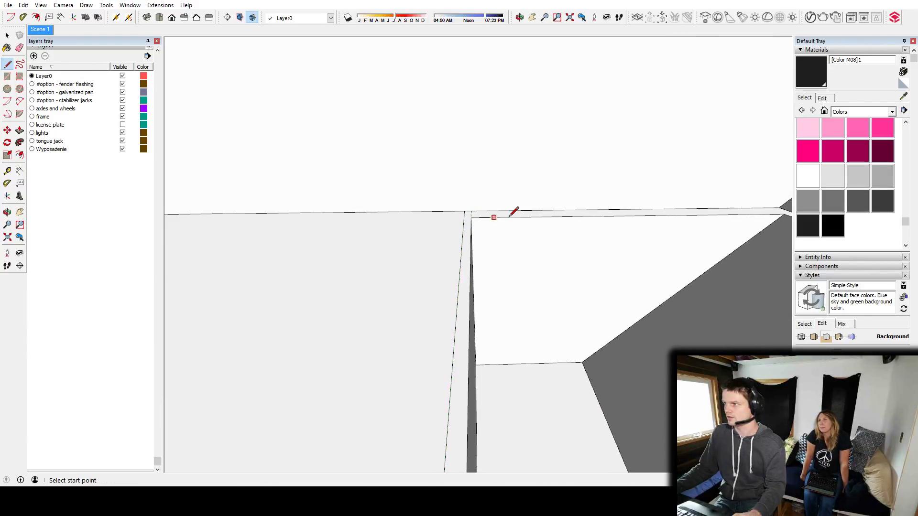
# Push away the leftover rim around the opening so the counter ends at the drawn line.
pyautogui.scroll(-2, 513, 217)
pyautogui.press('space')
pyautogui.scroll(-4, 539, 232)
pyautogui.press('p')
pyautogui.click(545, 228)
pyautogui.scroll(-1, 565, 174)
pyautogui.scroll(-3, 564, 174)
pyautogui.moveTo(565, 174); pyautogui.dragTo(531, 172, button='middle')
pyautogui.click(605, 162)
pyautogui.moveTo(604, 162); pyautogui.dragTo(534, 211, button='middle')
# Try deleting the top face of the end counter around the sink.
pyautogui.press('space')
pyautogui.scroll(4, 500, 266)
pyautogui.click(510, 196)
pyautogui.press('Delete')
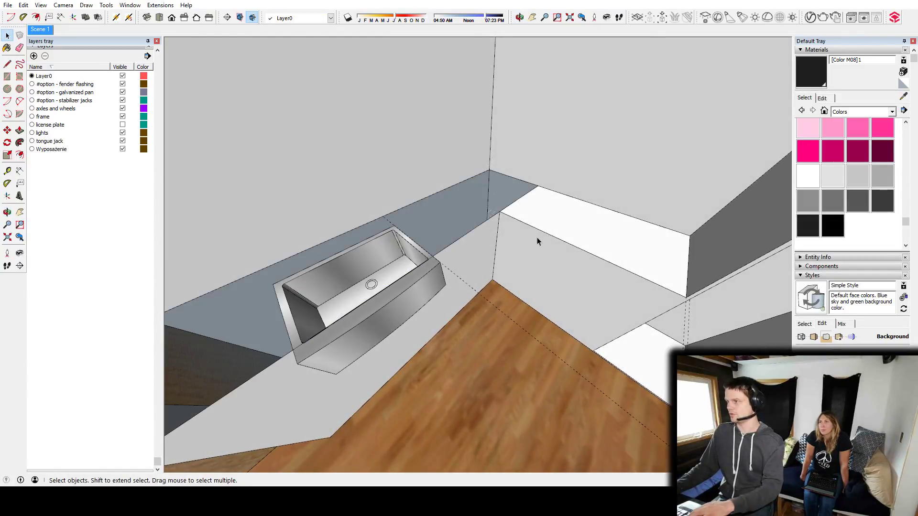
pyautogui.hotkey('ctrl', 'z')
# Move the sink slightly along the end counter toward the corner with the long counter.
pyautogui.moveTo(520, 204); pyautogui.dragTo(434, 260, button='middle')
pyautogui.click(422, 295)
pyautogui.press('m')
pyautogui.moveTo(439, 266); pyautogui.dragTo(454, 260)
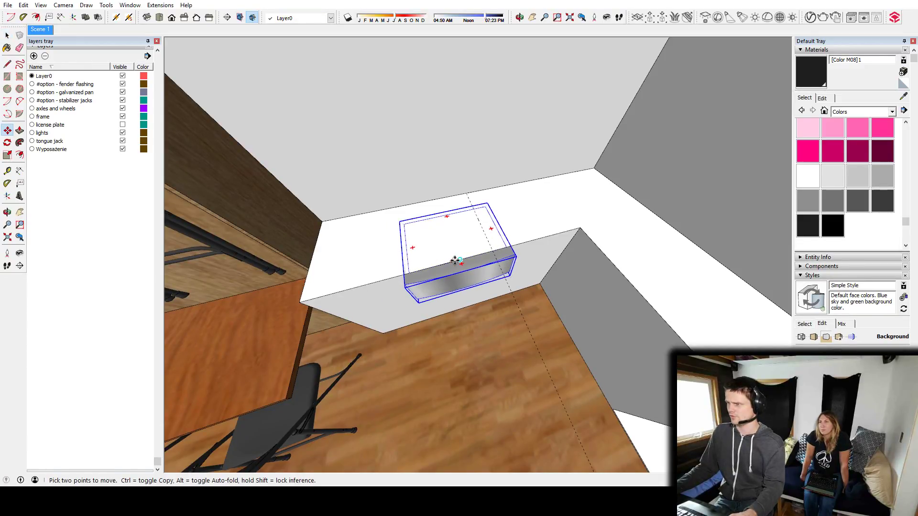
# Open the wall group for editing and draw a rectangular window outline on the end wall above the sink.
pyautogui.moveTo(461, 258); pyautogui.dragTo(503, 222, button='middle')
pyautogui.press('space')
pyautogui.doubleClick(460, 227)
pyautogui.press('r')
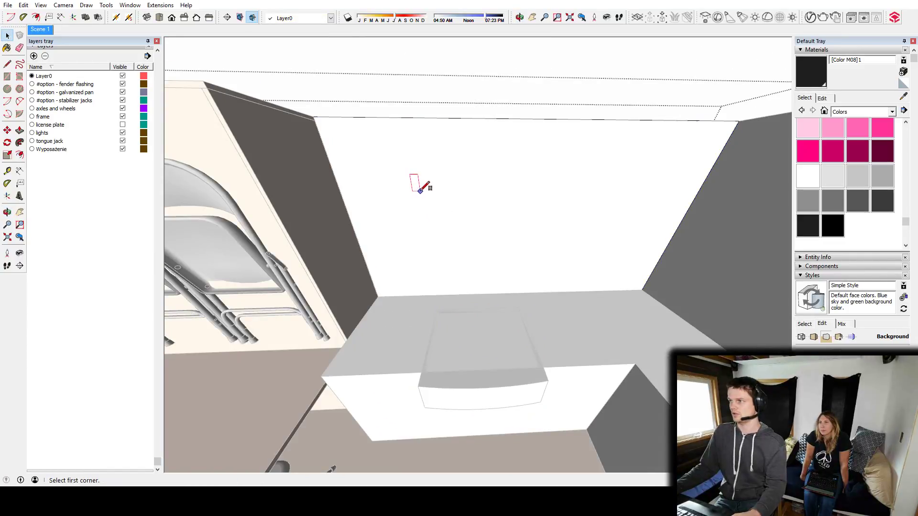
pyautogui.moveTo(474, 203); pyautogui.dragTo(553, 248, button='middle')
# Try pushing the window rectangle into the end wall, and undo the push.
pyautogui.press('p')
pyautogui.moveTo(472, 223); pyautogui.dragTo(469, 215)
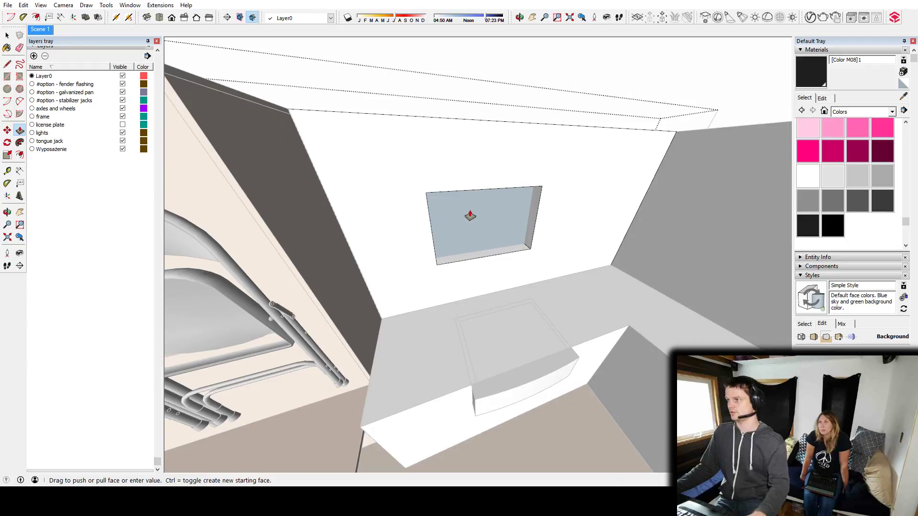
pyautogui.press('space')
pyautogui.press('Escape')
pyautogui.hotkey('ctrl', 'z')
pyautogui.hotkey('ctrl', 'z')
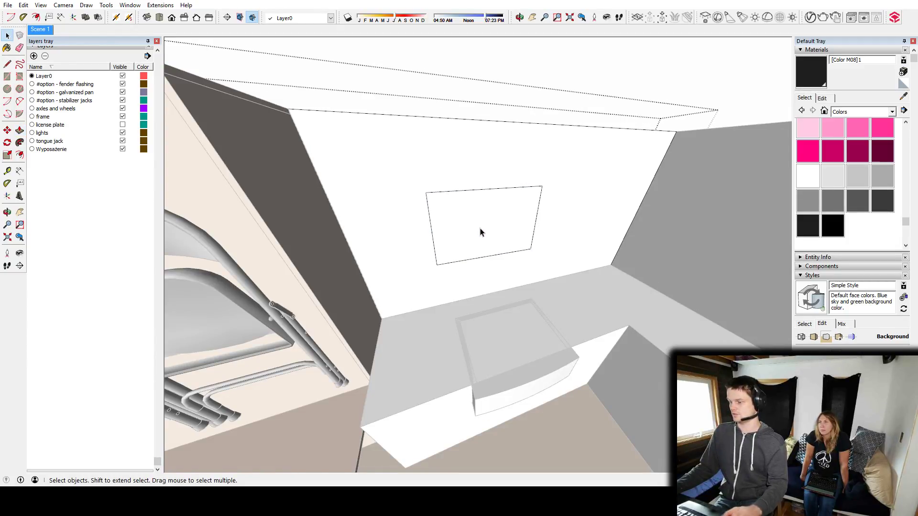
# Push the window rectangle through the end wall to cut the opening, and leave the wall group.
pyautogui.press('p')
pyautogui.moveTo(487, 235)
pyautogui.mouseDown()
pyautogui.moveTo(478, 219)
pyautogui.moveTo(475, 236)
pyautogui.mouseUp()
pyautogui.press('space')
pyautogui.press('Escape')
# Trace the sink's outline on the counter top and push the enclosed face down to clear the basin.
pyautogui.scroll(-5, 557, 259)
pyautogui.moveTo(589, 280)
pyautogui.keyDown('shift'); pyautogui.mouseDown(button='middle')
pyautogui.moveTo(551, 307)
pyautogui.moveTo(539, 286)
pyautogui.moveTo(538, 319)
pyautogui.mouseUp(button='middle'); pyautogui.keyUp('shift')
pyautogui.scroll(6, 538, 286)
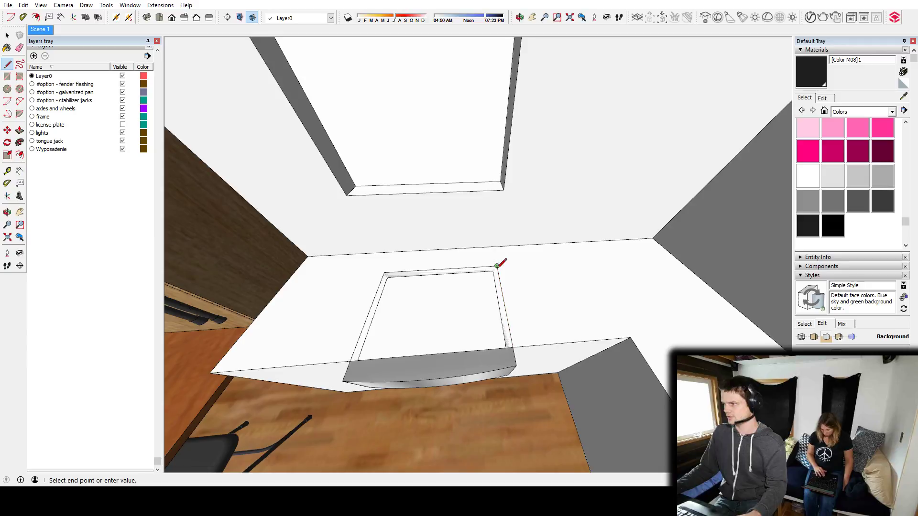
pyautogui.press('p')
pyautogui.moveTo(395, 324); pyautogui.dragTo(545, 293, button='middle')
pyautogui.press('space')
pyautogui.press('p')
pyautogui.press('space')
# Search the 3D Warehouse for "kitchen faucet" and browse the models.
pyautogui.press('w')
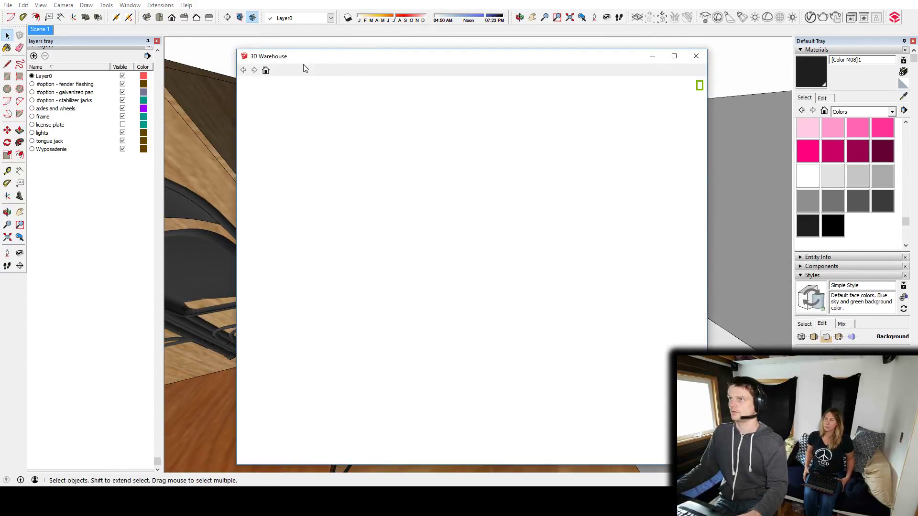
pyautogui.write('kitchen fa')
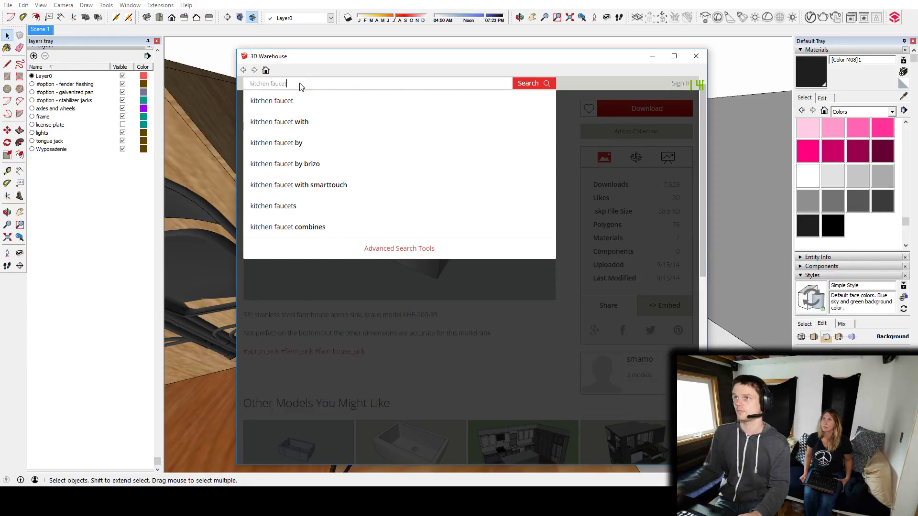
pyautogui.write('ucet')
pyautogui.press('Return')
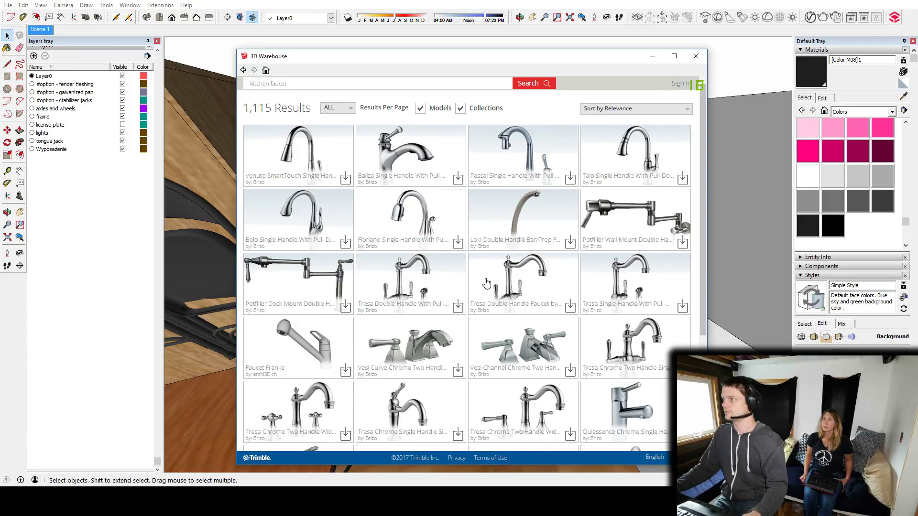
pyautogui.scroll(-3, 487, 283)
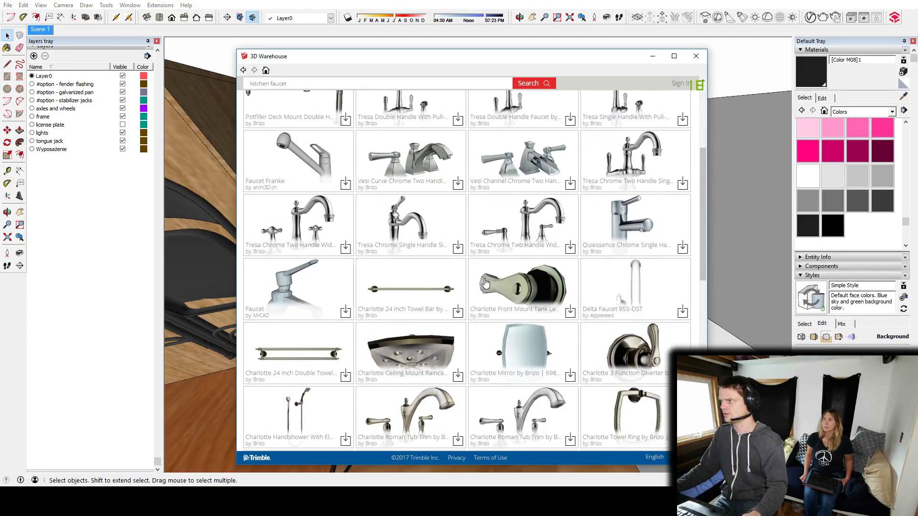
pyautogui.scroll(-10, 485, 283)
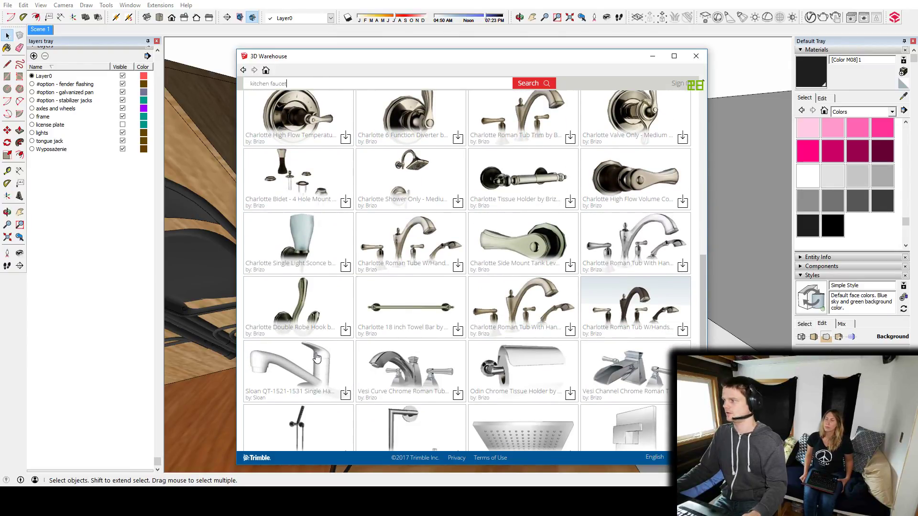
# Pick the Sloan QT-1521-1531 Single Handle Kitchen Faucet from the search results and load it into the model.
pyautogui.scroll(10, 584, 241)
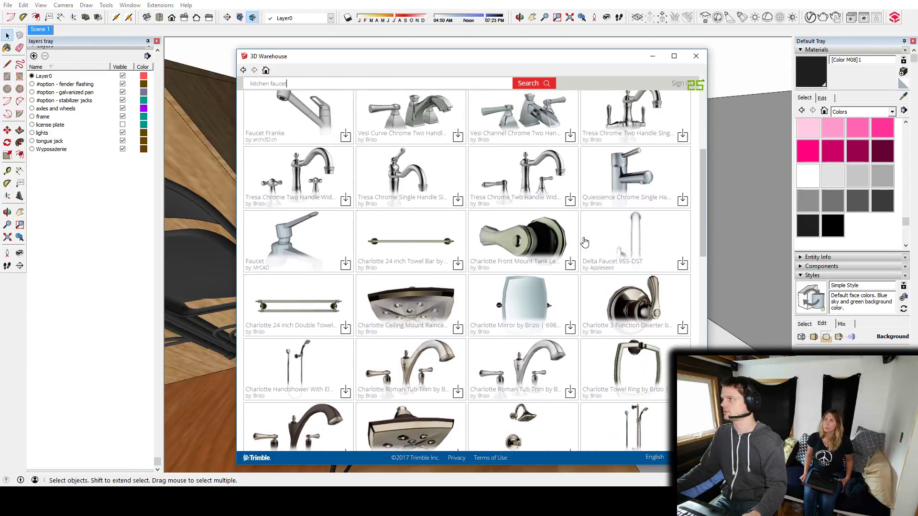
pyautogui.scroll(1, 584, 241)
pyautogui.scroll(-10, 584, 243)
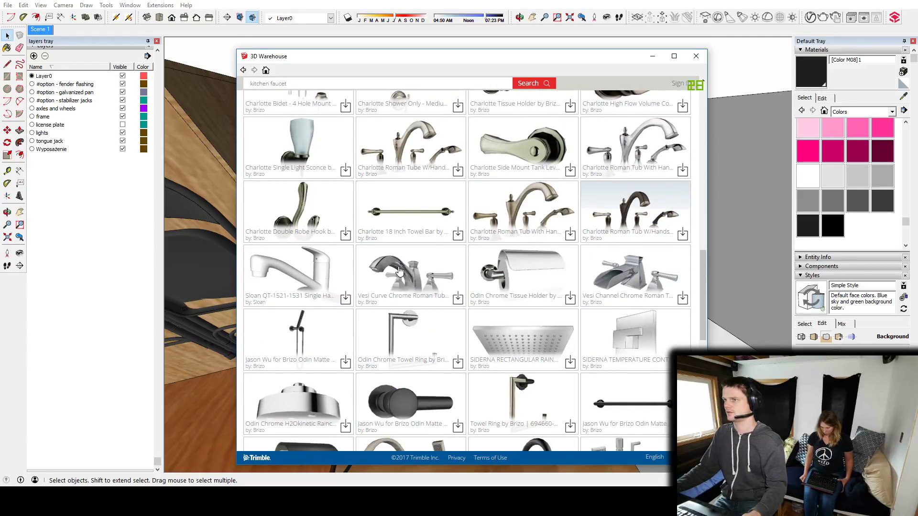
pyautogui.click(313, 270)
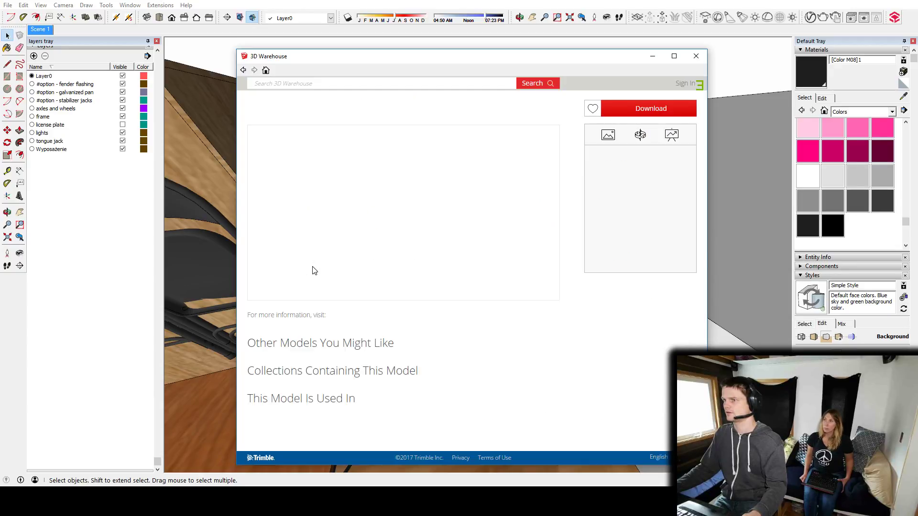
pyautogui.click(634, 111)
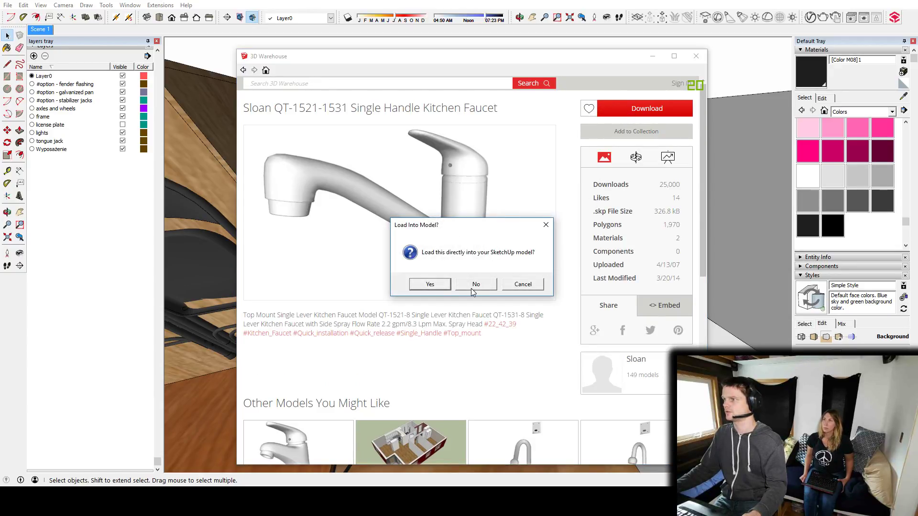
pyautogui.click(430, 285)
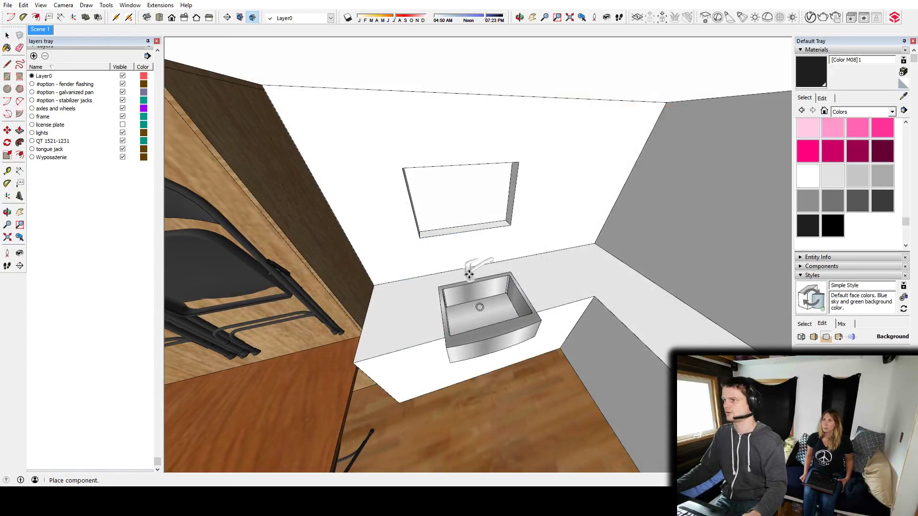
# Place the faucet on the counter near the sink's back corner and rotate it 90 degrees.
pyautogui.scroll(5, 468, 274)
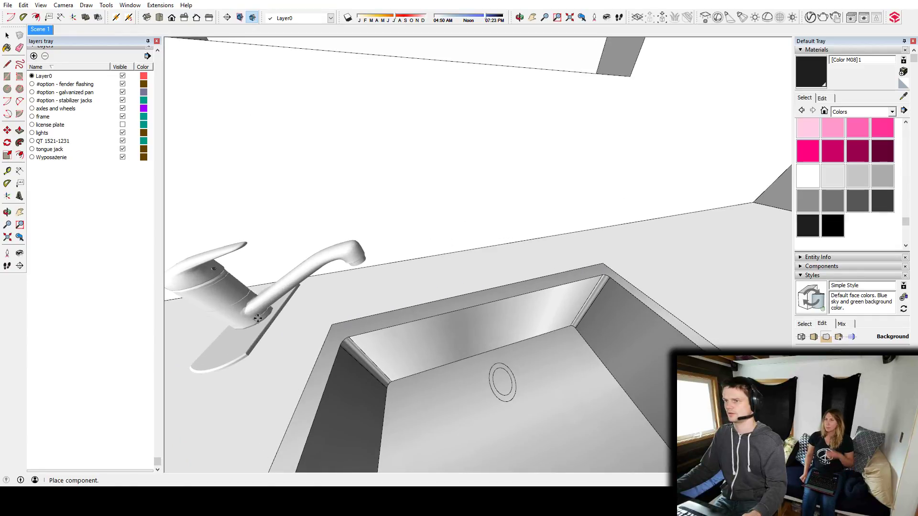
pyautogui.click(257, 318)
pyautogui.moveTo(274, 321); pyautogui.dragTo(337, 324, button='middle')
pyautogui.press('q')
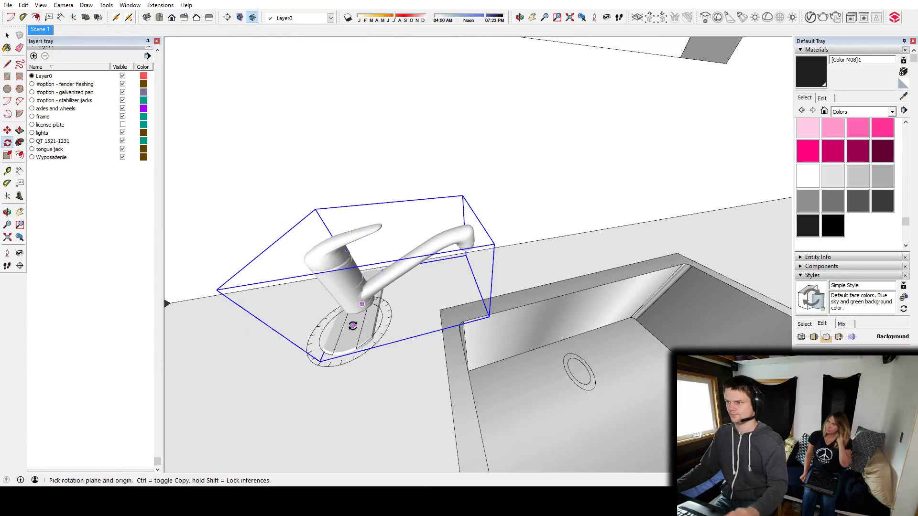
pyautogui.click(339, 326)
pyautogui.write('90')
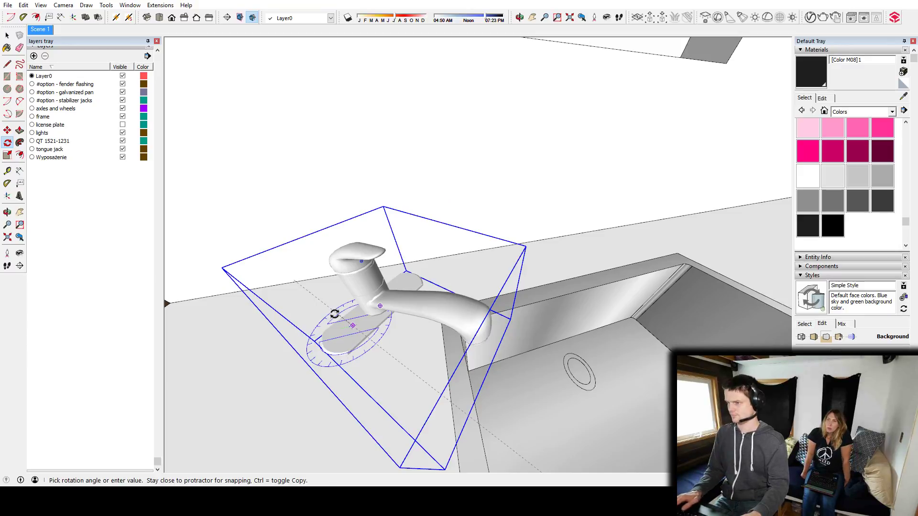
pyautogui.press('Return')
# Move the faucet along the counter to the middle of the sink's back edge with the spout over the basin, and deselect it.
pyautogui.press('m')
pyautogui.moveTo(388, 359); pyautogui.dragTo(311, 351, button='middle')
pyautogui.click(365, 327)
pyautogui.press('Right')
pyautogui.moveTo(475, 277); pyautogui.dragTo(397, 299, button='middle')
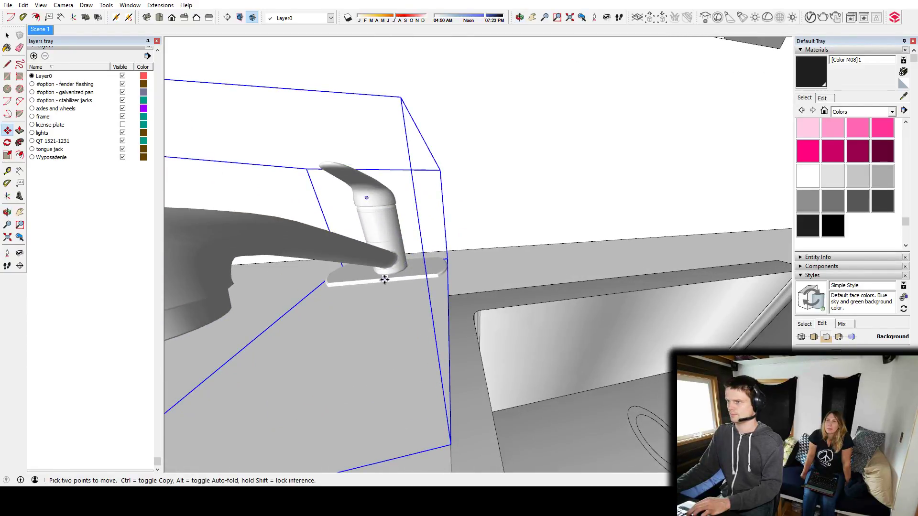
pyautogui.moveTo(388, 278); pyautogui.dragTo(431, 271, button='middle')
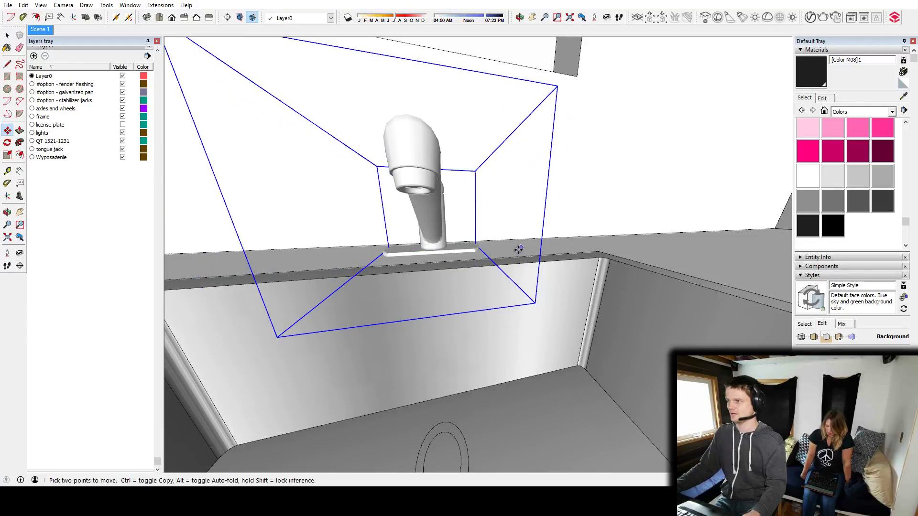
pyautogui.scroll(-7, 486, 298)
pyautogui.press('space')
pyautogui.click(487, 335)
pyautogui.moveTo(486, 346); pyautogui.dragTo(558, 349, button='middle')
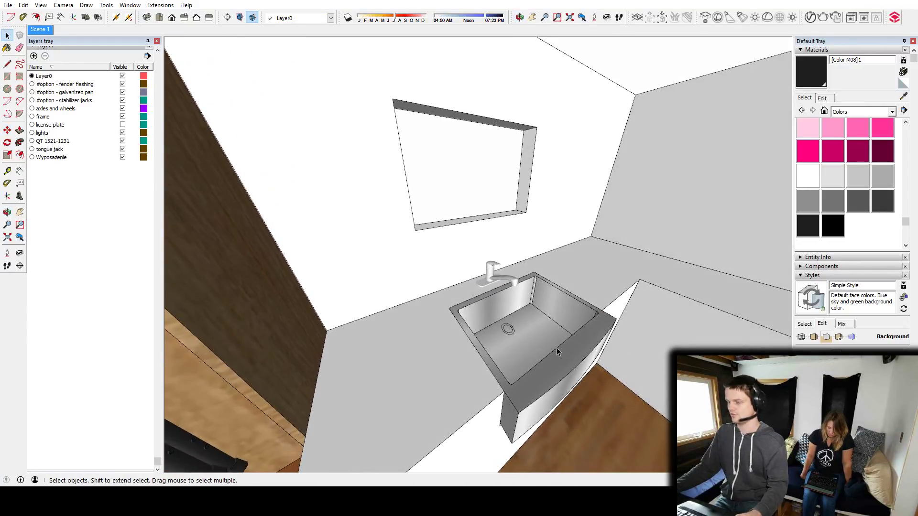
# Sample the sink's Metal_Corrogated_Shiny material and paint the faucet with it.
pyautogui.keyDown('alt'); pyautogui.click(534, 373); pyautogui.keyUp('alt')
pyautogui.scroll(5, 492, 267)
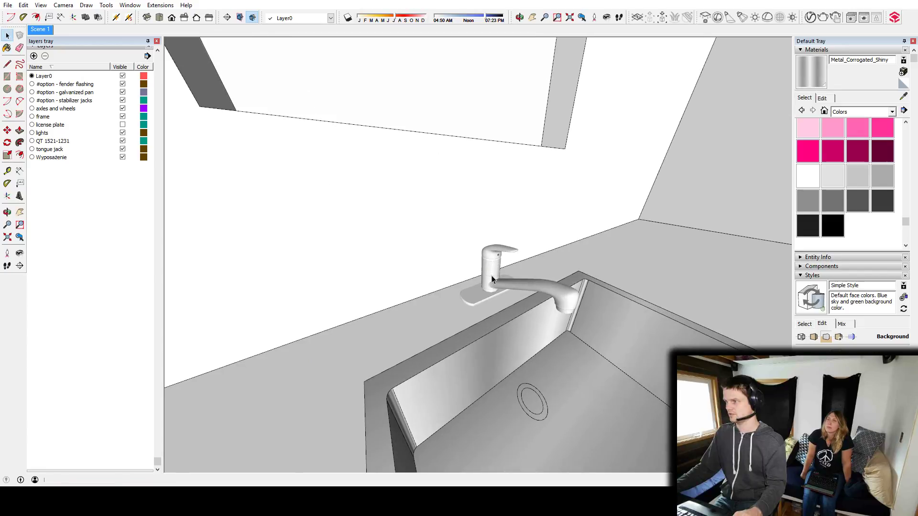
pyautogui.scroll(-1, 497, 291)
pyautogui.scroll(4, 475, 301)
pyautogui.scroll(-5, 487, 296)
pyautogui.press('space')
pyautogui.click(549, 315)
pyautogui.moveTo(602, 308)
pyautogui.mouseDown(button='middle')
pyautogui.moveTo(540, 317)
pyautogui.moveTo(602, 349)
pyautogui.moveTo(466, 338)
pyautogui.moveTo(502, 316)
pyautogui.moveTo(650, 301)
pyautogui.moveTo(742, 330)
pyautogui.moveTo(609, 321)
pyautogui.mouseUp(button='middle')
pyautogui.scroll(-4, 540, 317)
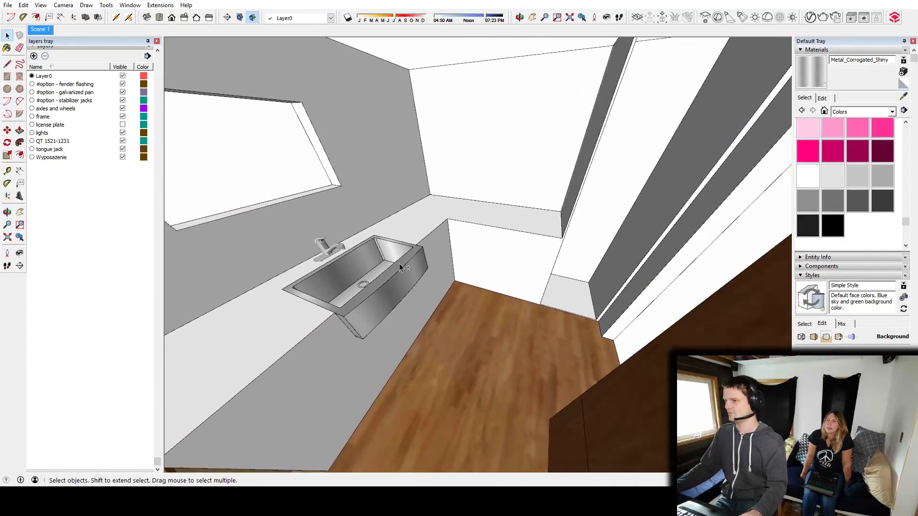
pyautogui.scroll(-2, 399, 264)
pyautogui.moveTo(398, 264); pyautogui.dragTo(291, 319, button='middle')
pyautogui.scroll(5, 370, 253)
pyautogui.moveTo(370, 255); pyautogui.dragTo(485, 282, button='middle')
pyautogui.scroll(3, 485, 282)
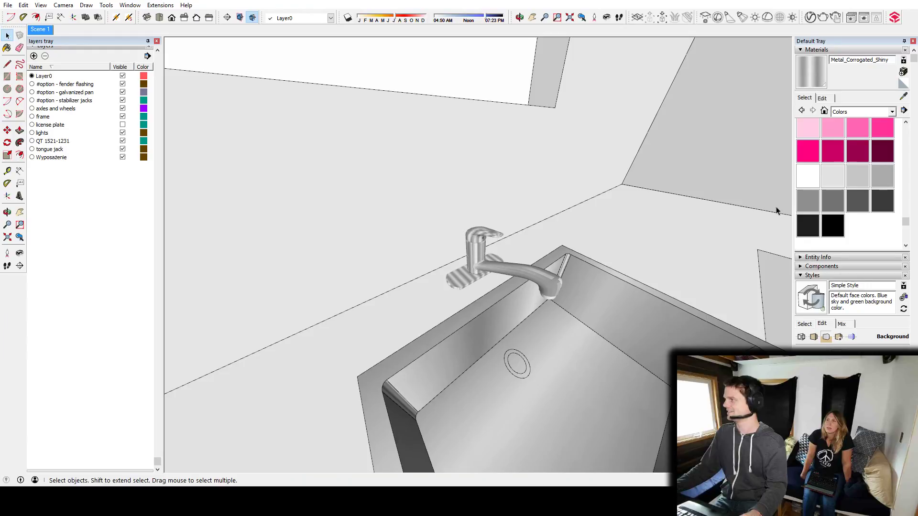
# Paint the faucet with the solid grey Color M05 and leave its group.
pyautogui.click(832, 201)
pyautogui.scroll(-2, 502, 287)
pyautogui.scroll(3, 488, 294)
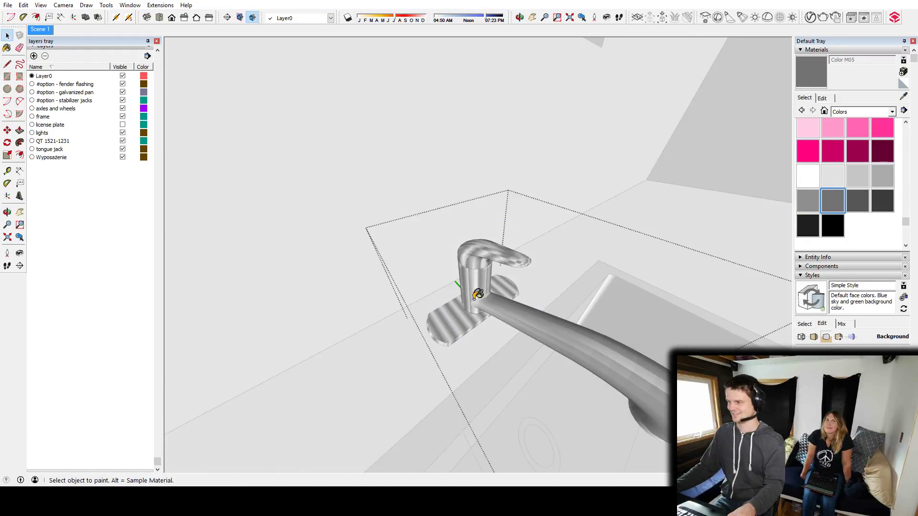
pyautogui.click(500, 295)
pyautogui.press('space')
pyautogui.press('Escape')
pyautogui.scroll(-6, 487, 300)
pyautogui.moveTo(486, 300)
pyautogui.mouseDown(button='middle')
pyautogui.moveTo(566, 328)
pyautogui.moveTo(474, 283)
pyautogui.moveTo(692, 318)
pyautogui.moveTo(508, 330)
pyautogui.moveTo(606, 324)
pyautogui.moveTo(517, 269)
pyautogui.moveTo(432, 266)
pyautogui.moveTo(485, 307)
pyautogui.moveTo(481, 352)
pyautogui.moveTo(526, 316)
pyautogui.moveTo(472, 308)
pyautogui.mouseUp(button='middle')
pyautogui.scroll(-4, 475, 283)
pyautogui.scroll(3, 517, 270)
pyautogui.scroll(-6, 485, 308)
pyautogui.scroll(4, 526, 317)
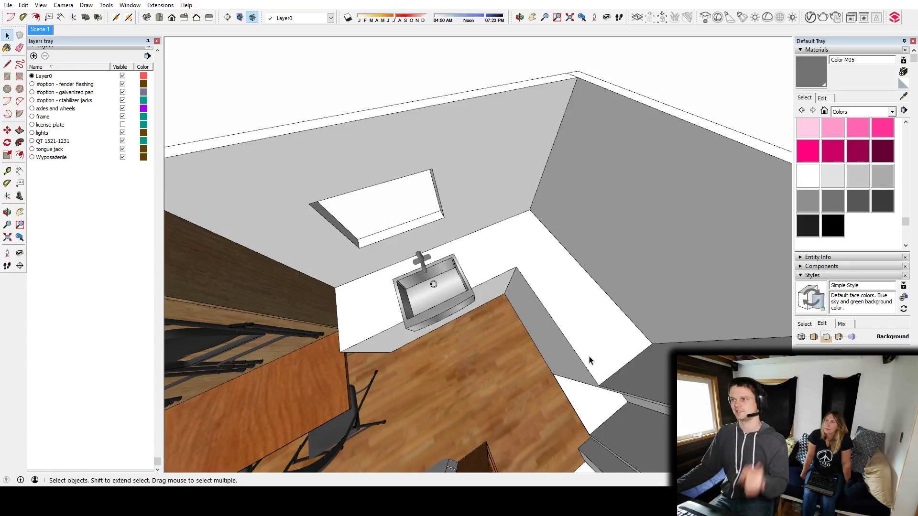
# Search the 3D Warehouse for "bar fridge" and load the Subzero undercounter all-refrigerator model.
pyautogui.moveTo(526, 341); pyautogui.dragTo(492, 264, button='middle')
pyautogui.press('w')
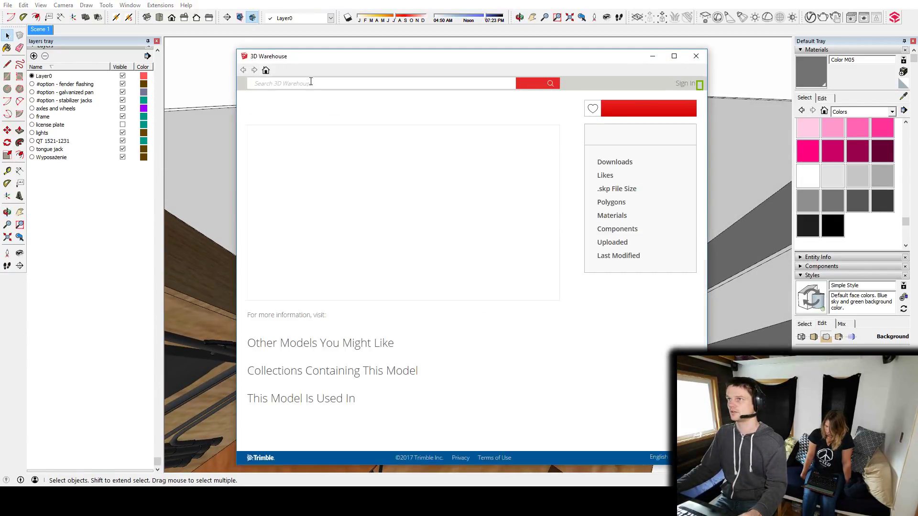
pyautogui.click(307, 84)
pyautogui.write('bar fridge')
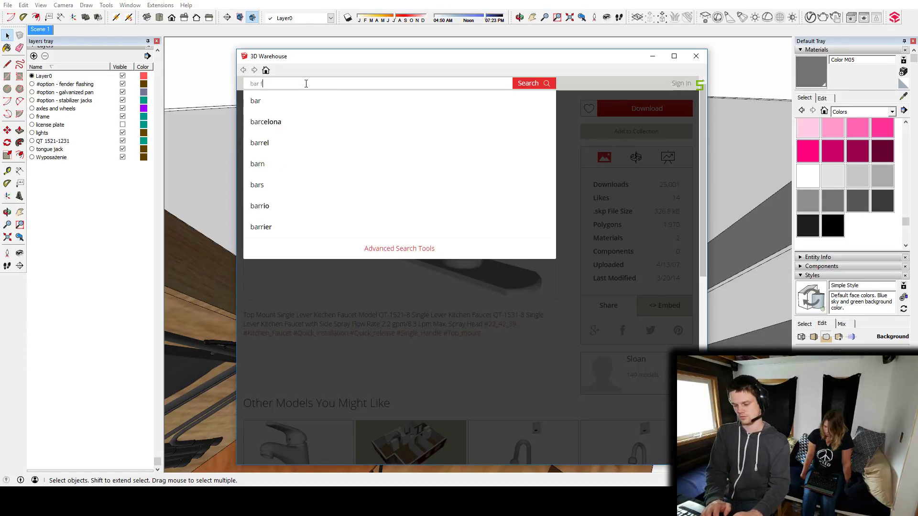
pyautogui.press('Return')
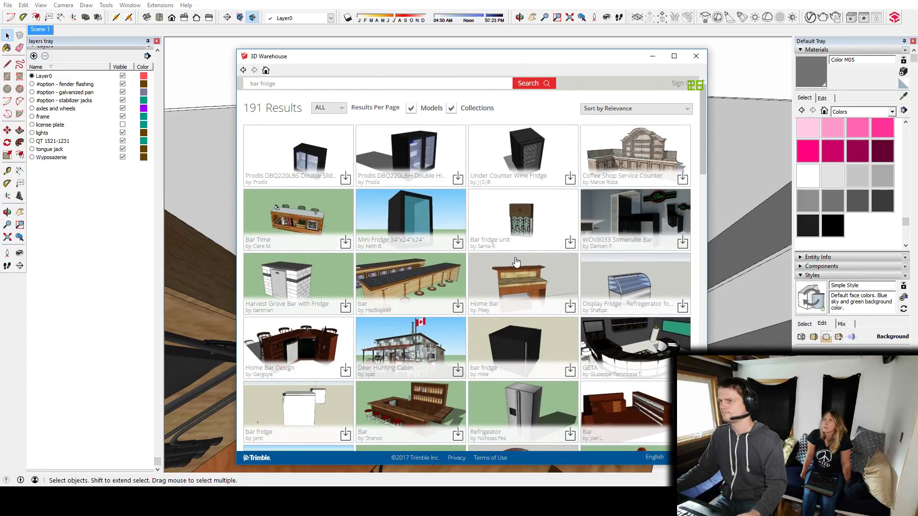
pyautogui.scroll(-4, 516, 262)
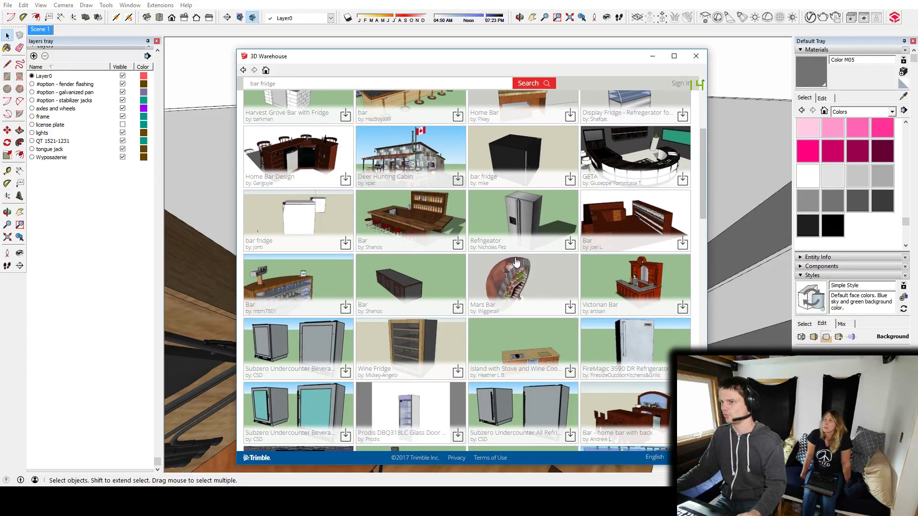
pyautogui.scroll(-3, 516, 262)
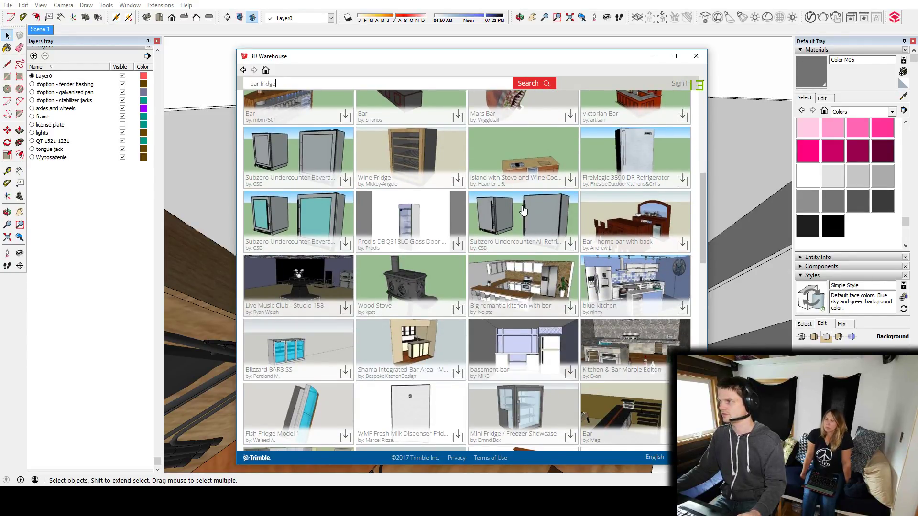
pyautogui.click(522, 206)
pyautogui.click(648, 108)
pyautogui.click(447, 281)
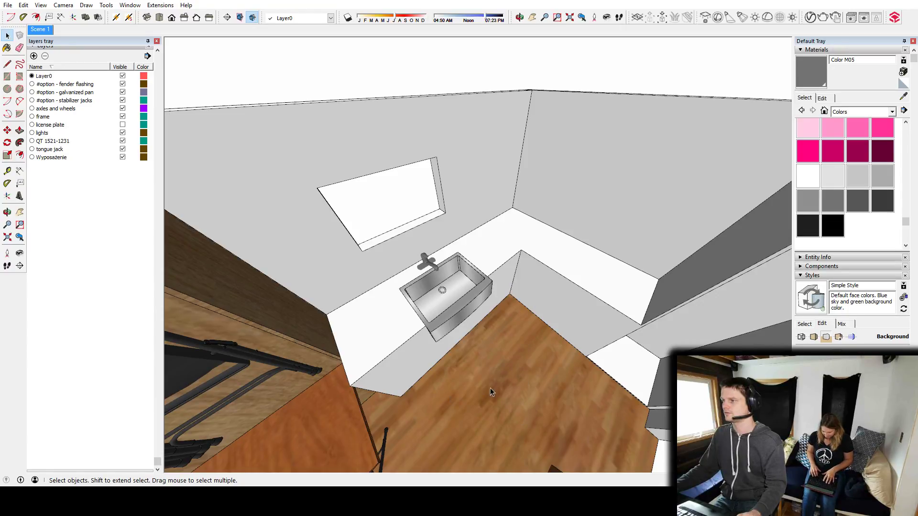
# Place the undercounter fridge in the gap at the far end of the kitchen counter.
pyautogui.scroll(-10, 490, 388)
pyautogui.moveTo(630, 288); pyautogui.dragTo(495, 275, button='middle')
pyautogui.moveTo(367, 275); pyautogui.dragTo(469, 277, button='middle')
pyautogui.scroll(8, 524, 299)
pyautogui.scroll(5, 524, 299)
pyautogui.moveTo(405, 267); pyautogui.dragTo(382, 301, button='middle')
pyautogui.scroll(-7, 382, 301)
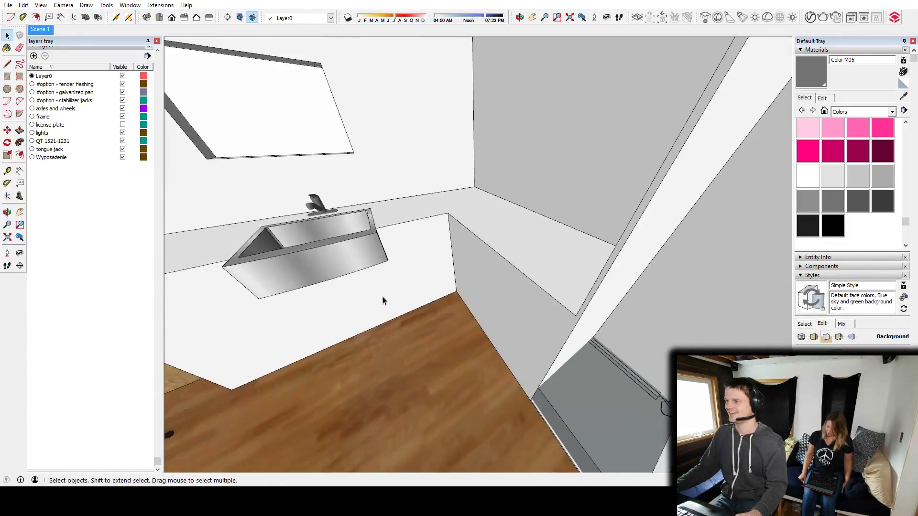
pyautogui.moveTo(394, 202); pyautogui.dragTo(511, 330, button='middle')
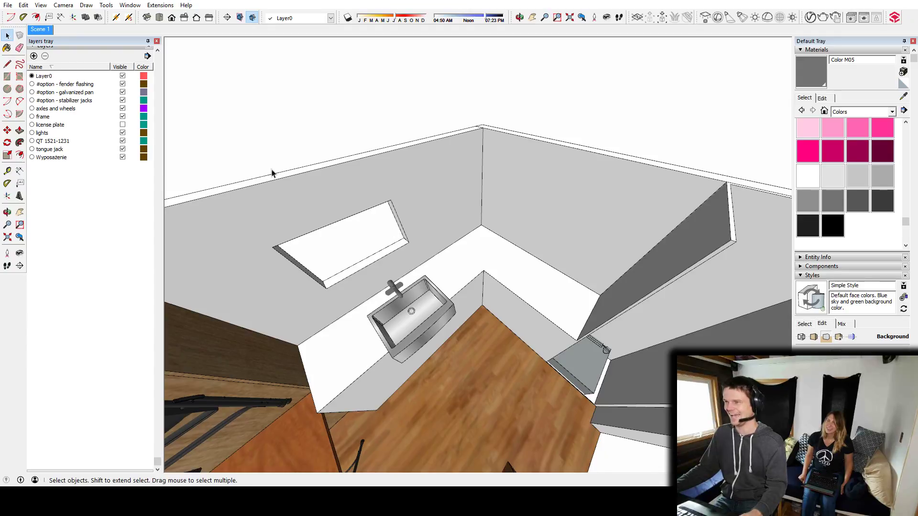
# Save the model under the new name stream_2017-10-15_rev3.skp and dismiss the validity check reports.
pyautogui.click(8, 4)
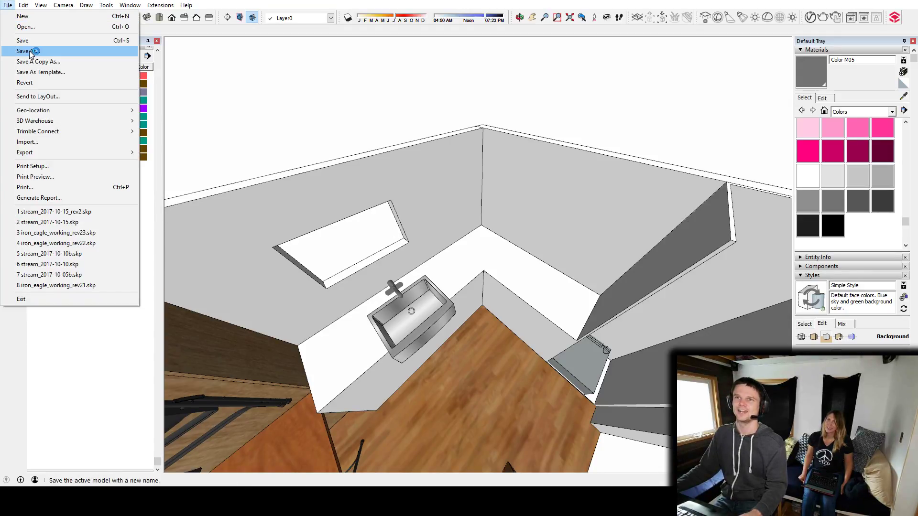
pyautogui.click(19, 51)
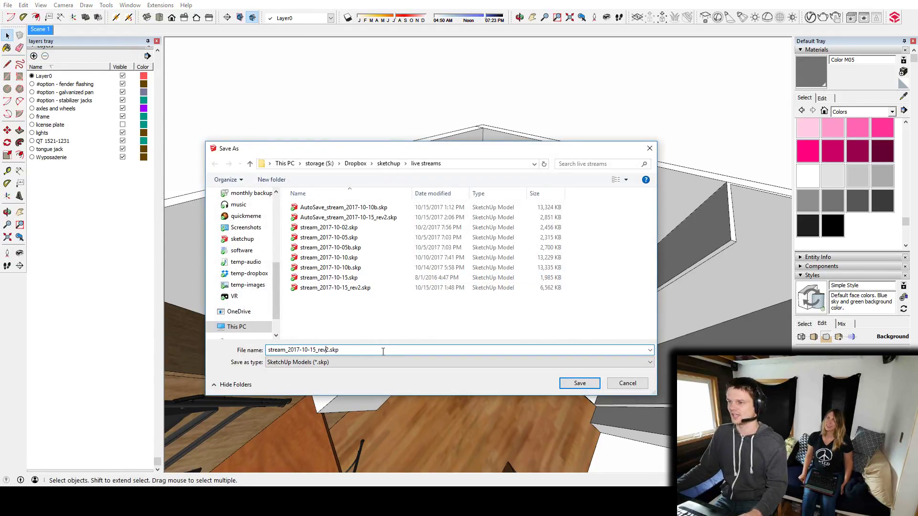
pyautogui.press('Left')
pyautogui.press('Left')
pyautogui.press('Left')
pyautogui.press('Left')
pyautogui.press('BackSpace')
pyautogui.write('3')
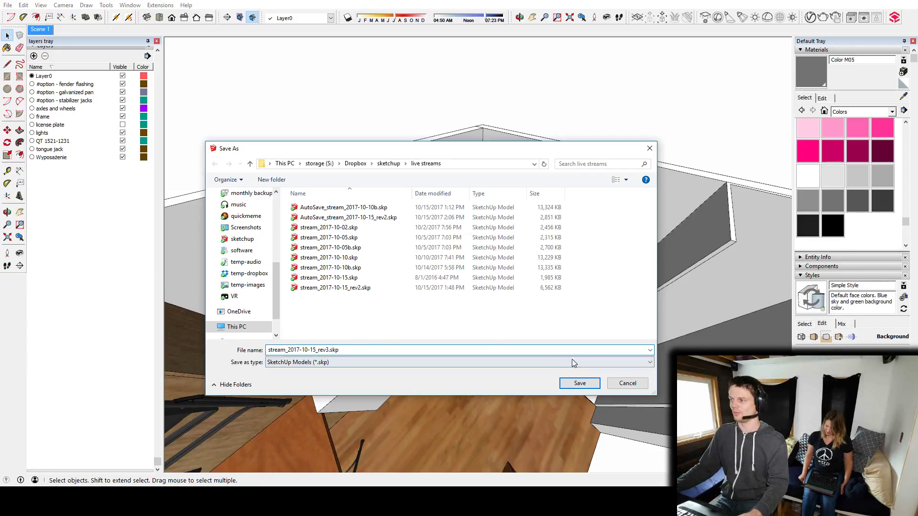
pyautogui.click(580, 383)
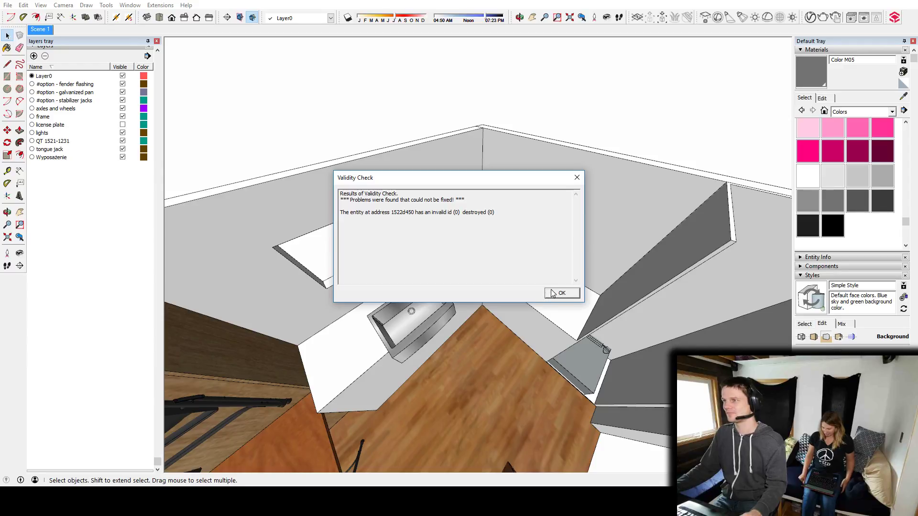
pyautogui.click(566, 297)
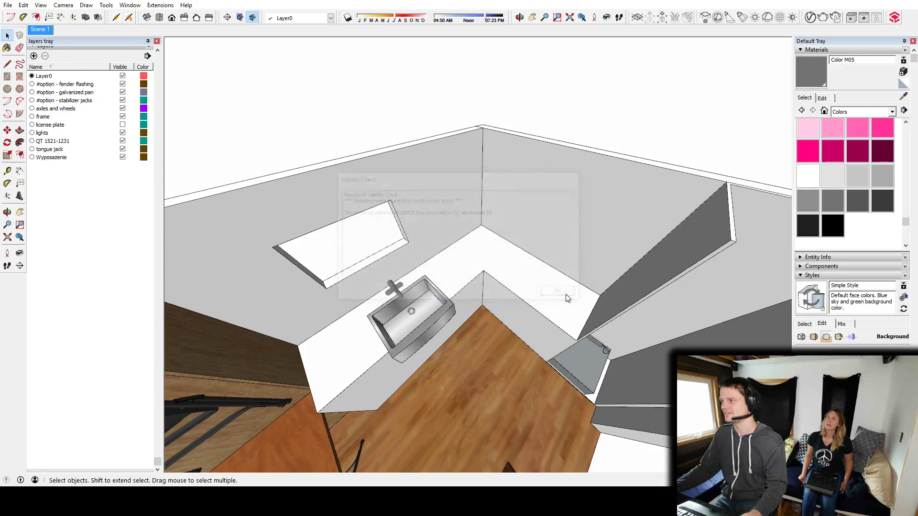
pyautogui.moveTo(585, 361); pyautogui.dragTo(545, 336, button='middle')
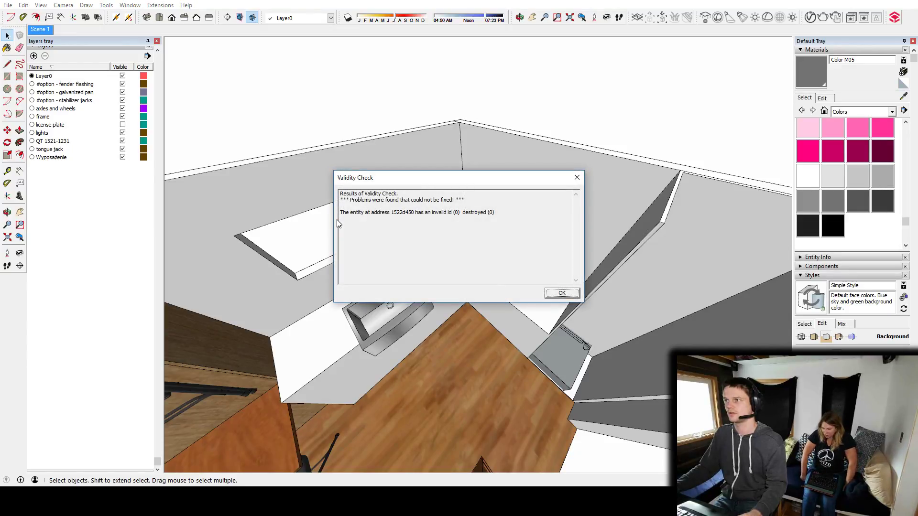
pyautogui.click(567, 297)
# Examine the selected fridge's position relative to the trailer floor from underneath, outside and inside the house.
pyautogui.moveTo(549, 294); pyautogui.dragTo(404, 314, button='middle')
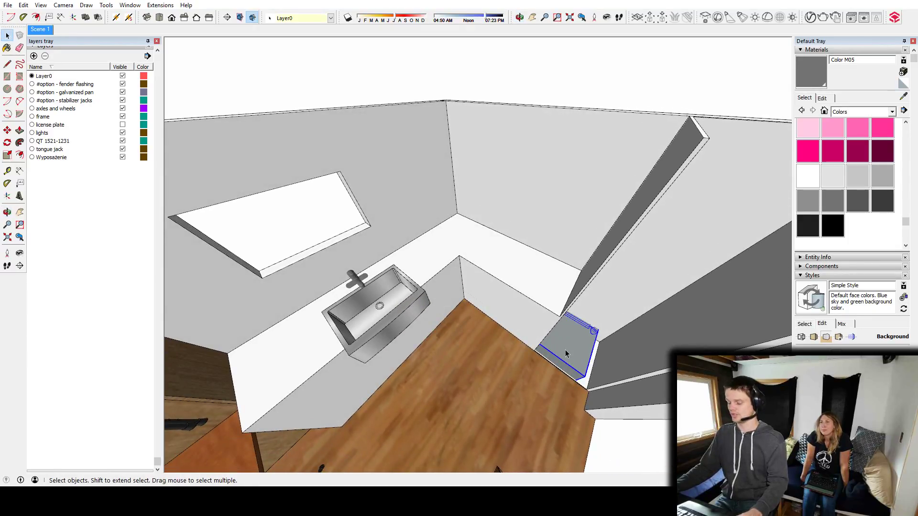
pyautogui.moveTo(575, 352); pyautogui.dragTo(457, 117, button='middle')
pyautogui.moveTo(581, 291); pyautogui.dragTo(666, 185, button='middle')
pyautogui.scroll(-4, 665, 185)
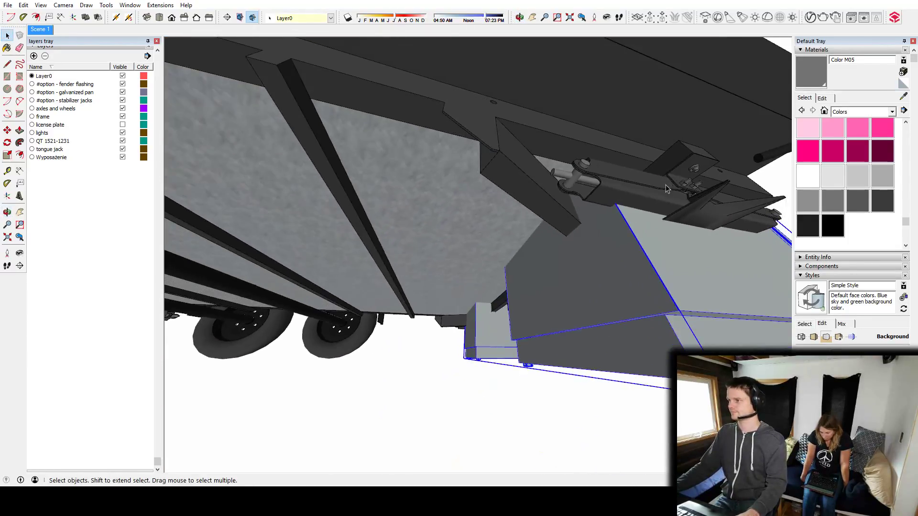
pyautogui.moveTo(562, 189); pyautogui.dragTo(565, 414, button='middle')
pyautogui.scroll(-7, 584, 267)
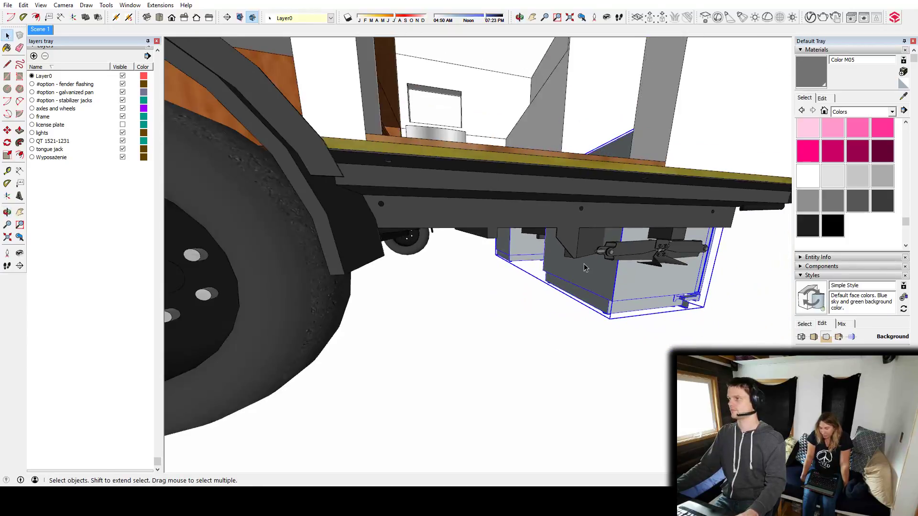
pyautogui.moveTo(549, 178); pyautogui.dragTo(539, 360, button='middle')
pyautogui.keyDown('shift'); pyautogui.moveTo(434, 340); pyautogui.dragTo(486, 314, button='middle'); pyautogui.keyUp('shift')
pyautogui.scroll(4, 434, 311)
pyautogui.press('m')
pyautogui.press('space')
pyautogui.moveTo(589, 276); pyautogui.dragTo(420, 334, button='middle')
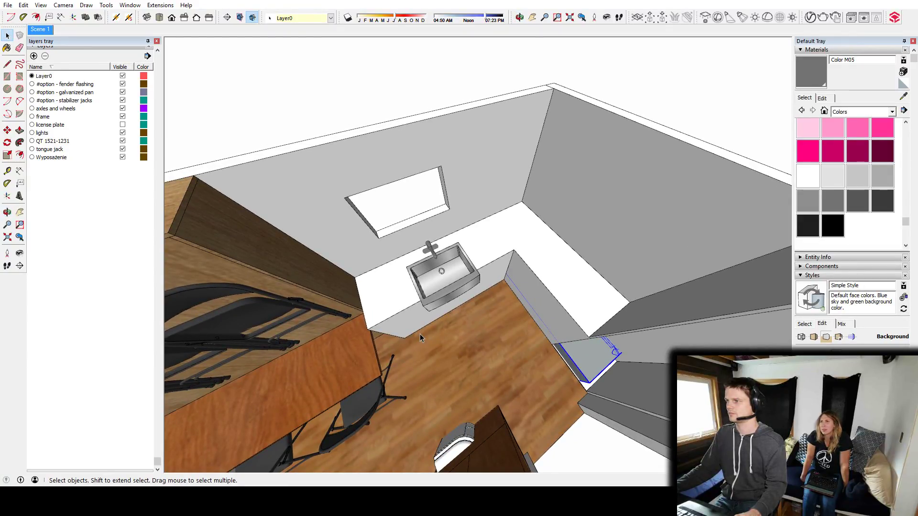
pyautogui.moveTo(413, 331); pyautogui.dragTo(521, 311, button='middle')
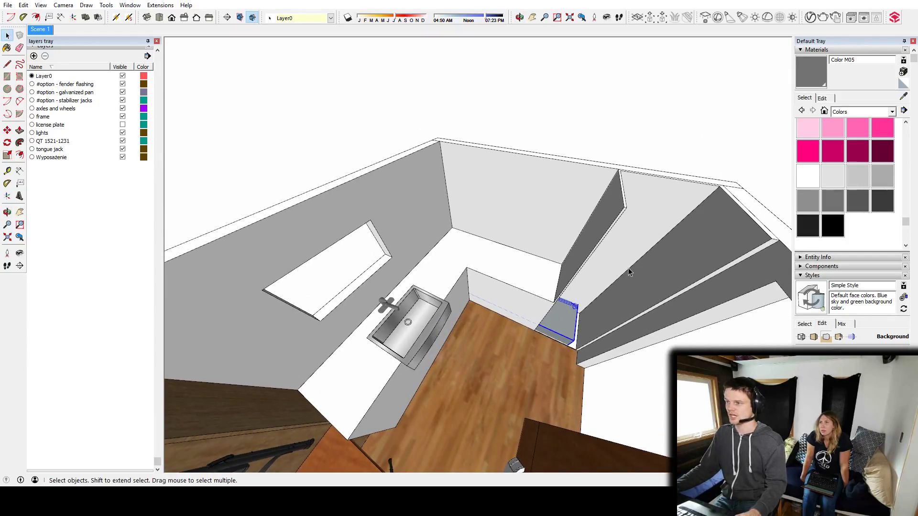
# Move the farmhouse sink from the counter section under the window to the section beside the undercounter fridge.
pyautogui.moveTo(461, 359); pyautogui.dragTo(528, 304, button='middle')
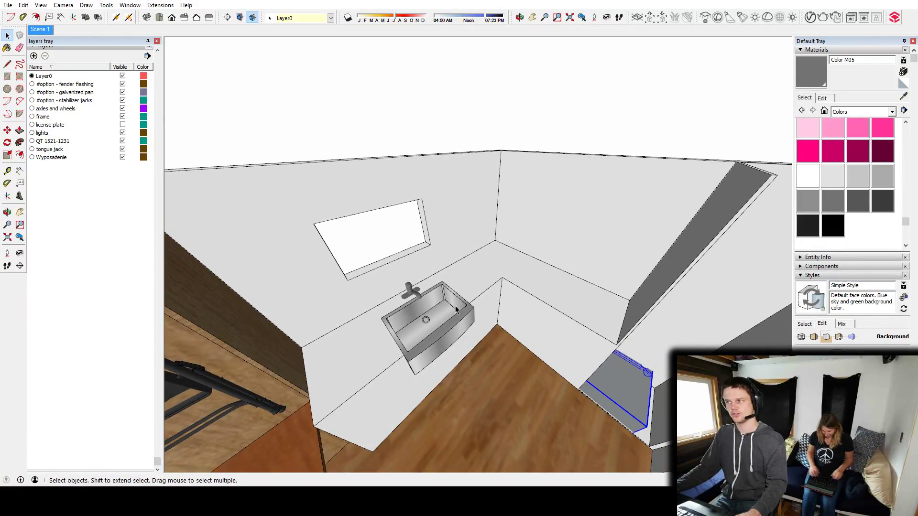
pyautogui.scroll(6, 448, 299)
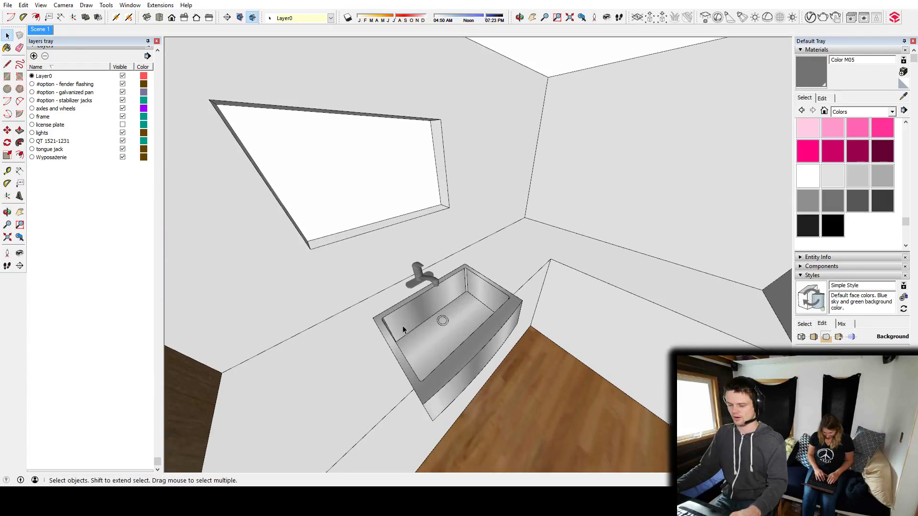
pyautogui.click(473, 311)
pyautogui.moveTo(473, 311); pyautogui.dragTo(457, 306, button='middle')
pyautogui.press('m')
pyautogui.scroll(4, 465, 266)
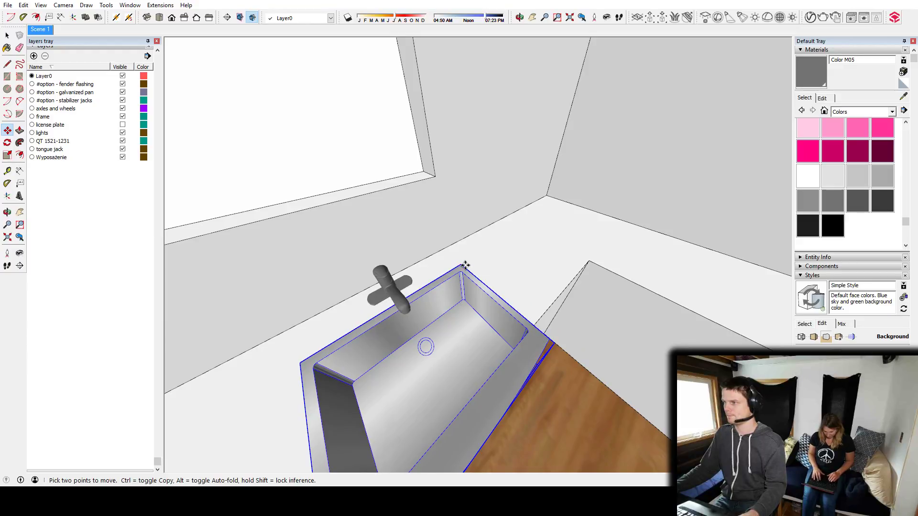
pyautogui.scroll(-6, 465, 265)
pyautogui.moveTo(465, 265); pyautogui.dragTo(447, 269, button='middle')
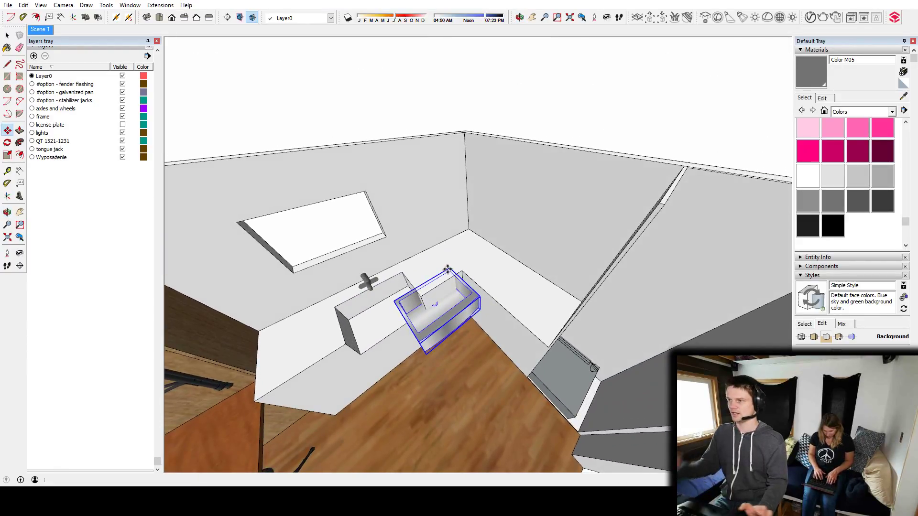
pyautogui.click(447, 269)
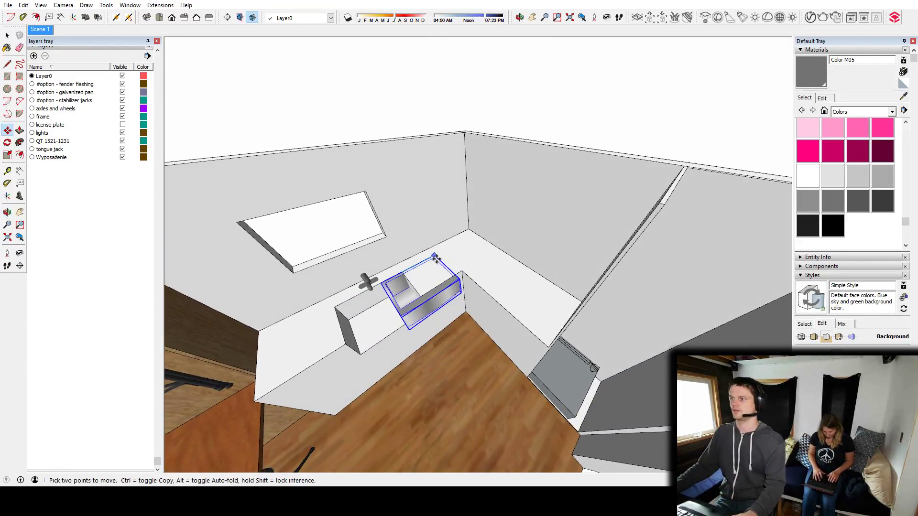
pyautogui.scroll(5, 501, 297)
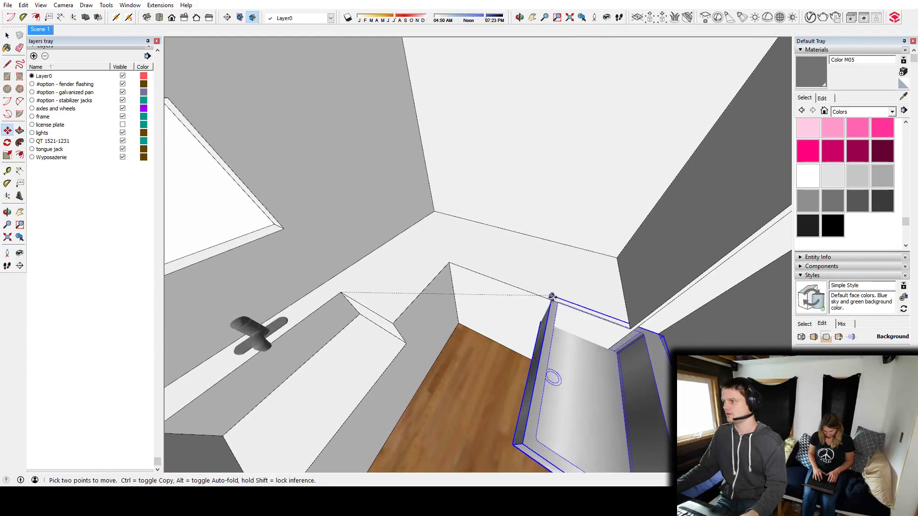
pyautogui.click(586, 310)
# Rotate the farmhouse sink 90 degrees to align it with the counter section beside the fridge.
pyautogui.press('q')
pyautogui.click(586, 313)
pyautogui.click(585, 338)
pyautogui.write('90')
pyautogui.press('Return')
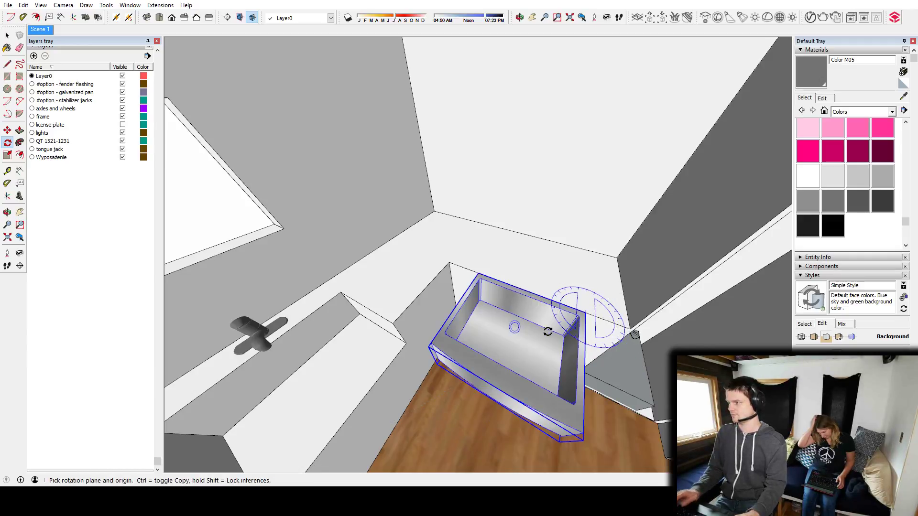
# Shift the sink along the counter section beside the fridge and set it back into the counter's front edge.
pyautogui.press('m')
pyautogui.moveTo(548, 331); pyautogui.dragTo(567, 315, button='middle')
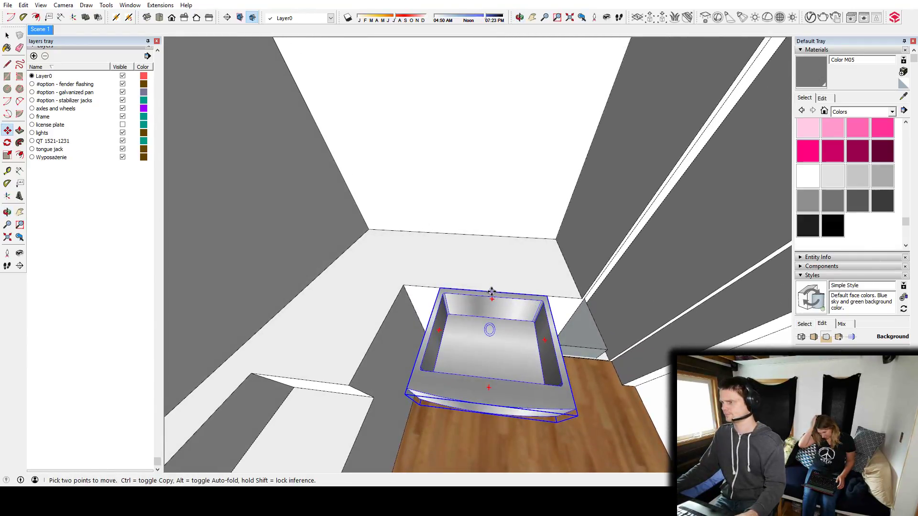
pyautogui.click(492, 289)
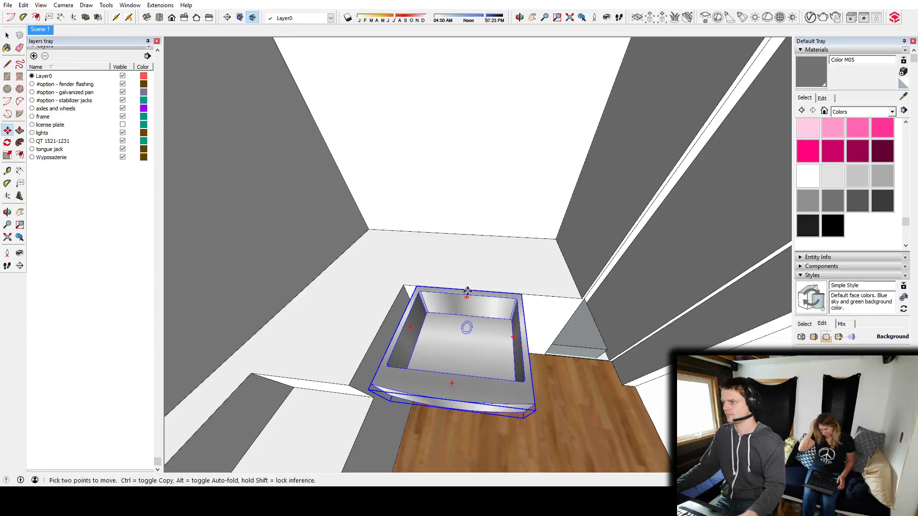
pyautogui.click(489, 290)
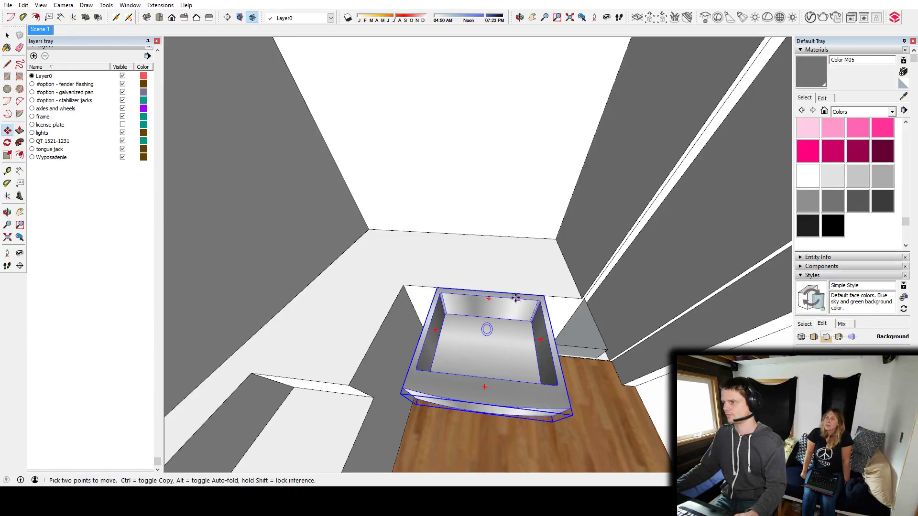
pyautogui.moveTo(459, 291); pyautogui.dragTo(497, 380, button='middle')
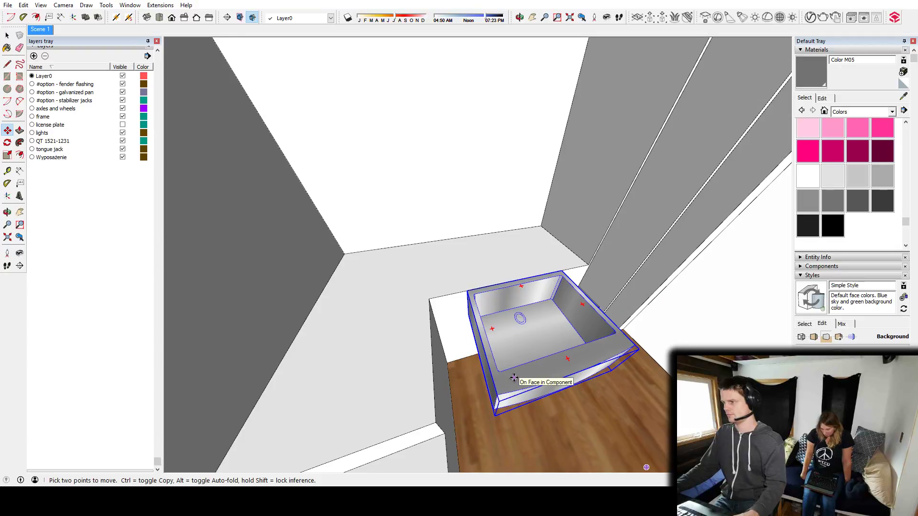
pyautogui.click(513, 377)
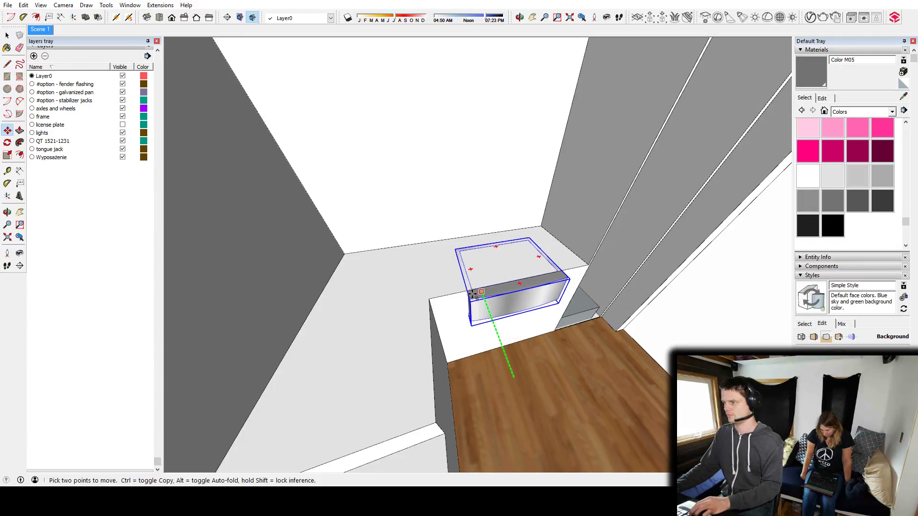
# Fill the old sink cutout under the window and erase its leftover outline from the countertop.
pyautogui.moveTo(475, 302); pyautogui.dragTo(393, 318, button='middle')
pyautogui.press('space')
pyautogui.press('p')
pyautogui.moveTo(401, 304); pyautogui.dragTo(293, 348)
pyautogui.press('space')
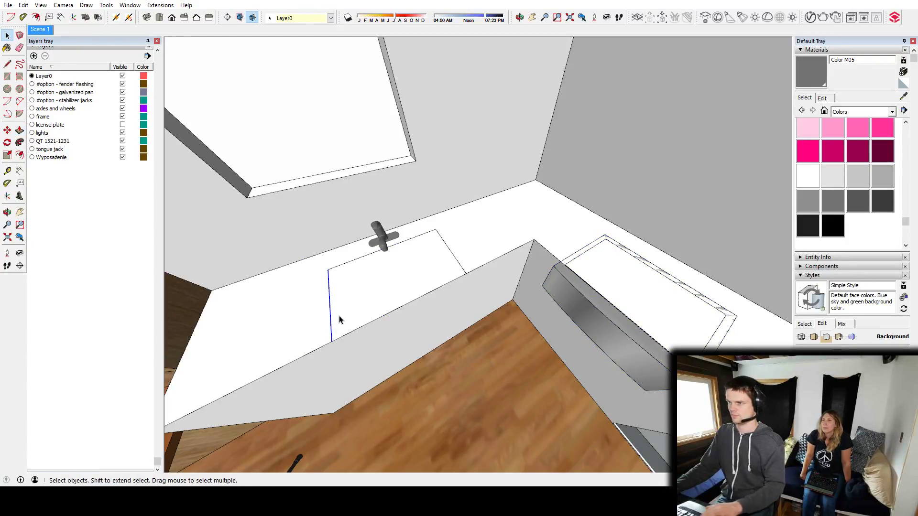
pyautogui.doubleClick(355, 260)
pyautogui.click(363, 258)
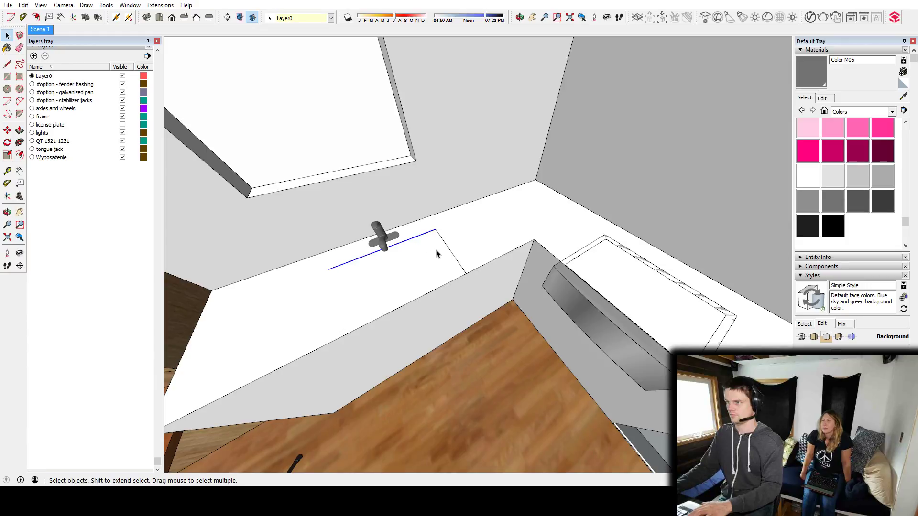
# Draw a rectangle over the relocated sink's footprint and push it into the counter to form the sink cutout.
pyautogui.moveTo(449, 251); pyautogui.dragTo(450, 211, button='middle')
pyautogui.press('r')
pyautogui.click(395, 195)
pyautogui.click(533, 325)
pyautogui.press('p')
pyautogui.click(468, 303)
pyautogui.moveTo(468, 303); pyautogui.dragTo(517, 204, button='middle')
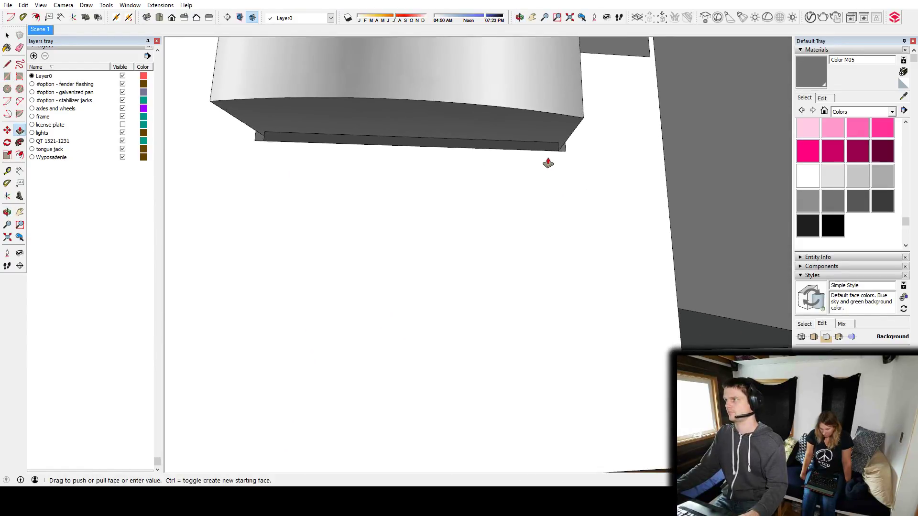
pyautogui.click(555, 153)
# Rotate the faucet on the countertop to match the relocated sink's orientation.
pyautogui.moveTo(581, 135); pyautogui.dragTo(551, 262, button='middle')
pyautogui.scroll(-6, 551, 263)
pyautogui.moveTo(540, 206); pyautogui.dragTo(293, 274, button='middle')
pyautogui.press('space')
pyautogui.click(308, 223)
pyautogui.press('m')
pyautogui.scroll(2, 311, 227)
pyautogui.press('q')
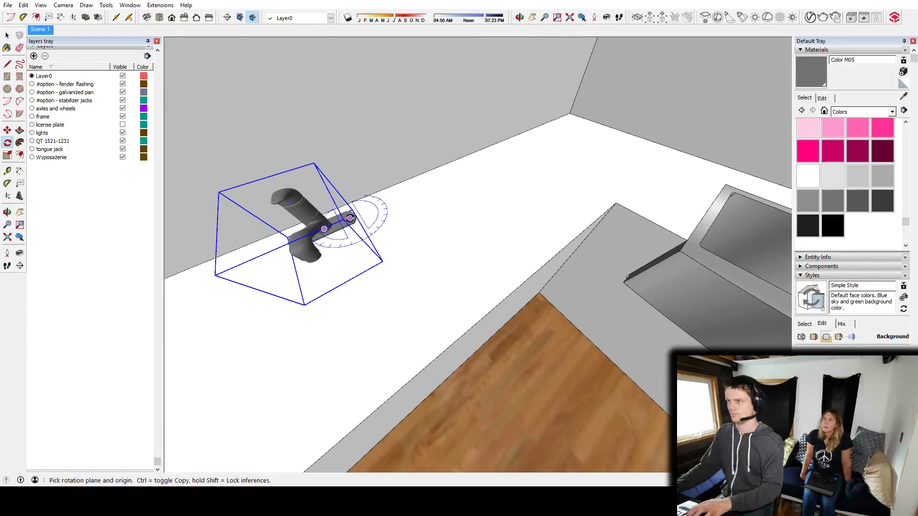
pyautogui.click(349, 212)
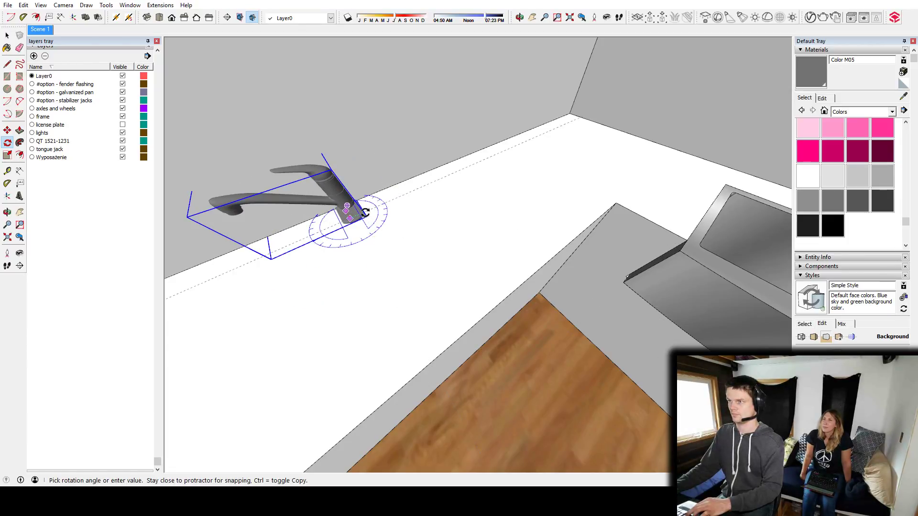
pyautogui.click(366, 212)
# Move the faucet onto the countertop behind the middle of the relocated sink and clear the selection.
pyautogui.press('m')
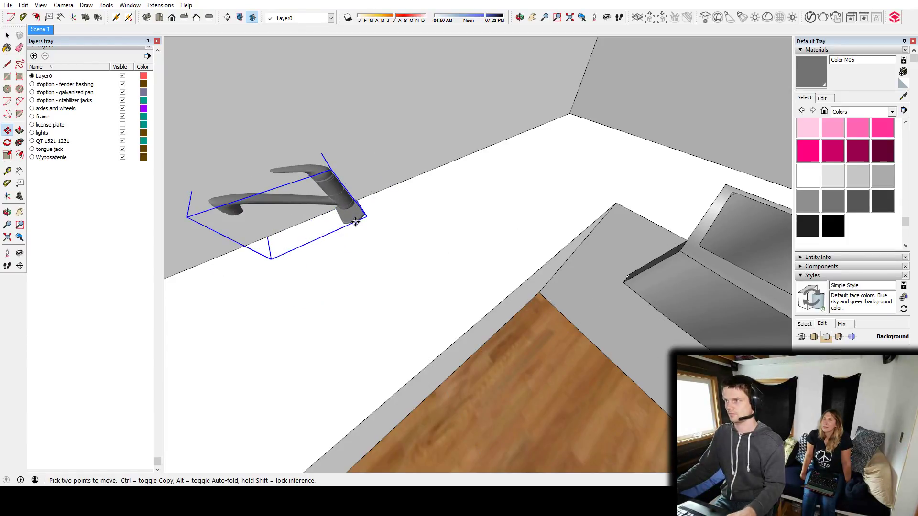
pyautogui.click(362, 219)
pyautogui.moveTo(641, 196); pyautogui.dragTo(357, 263, button='middle')
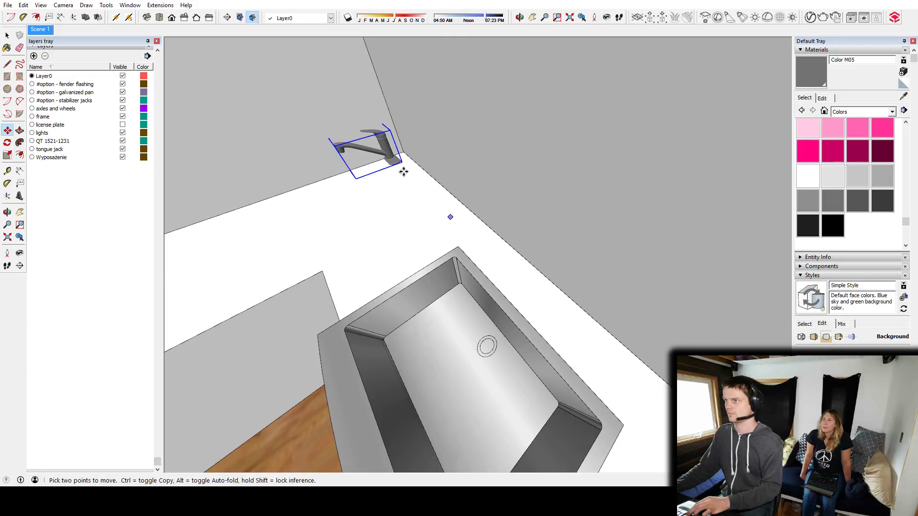
pyautogui.moveTo(537, 306); pyautogui.dragTo(564, 200, button='middle')
pyautogui.scroll(3, 647, 260)
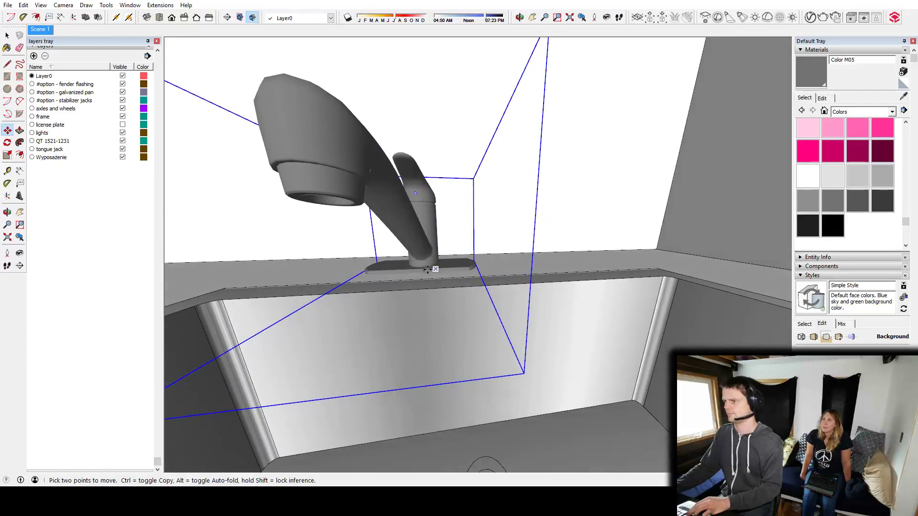
pyautogui.moveTo(422, 270); pyautogui.dragTo(498, 241, button='middle')
pyautogui.scroll(-5, 534, 308)
pyautogui.press('space')
pyautogui.scroll(-6, 535, 308)
pyautogui.click(495, 89)
# Draw a rectangle on the wall above the relocated sink and push it through the wall as a window opening.
pyautogui.scroll(4, 477, 239)
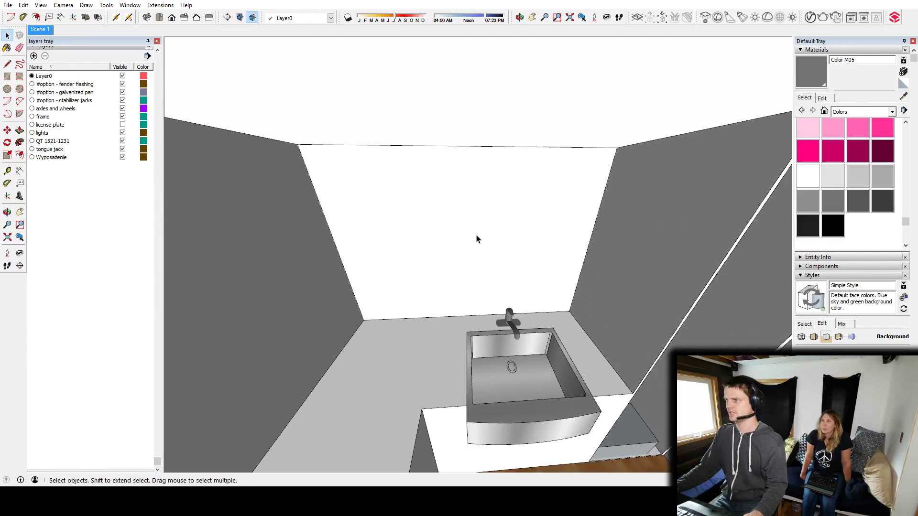
pyautogui.press('r')
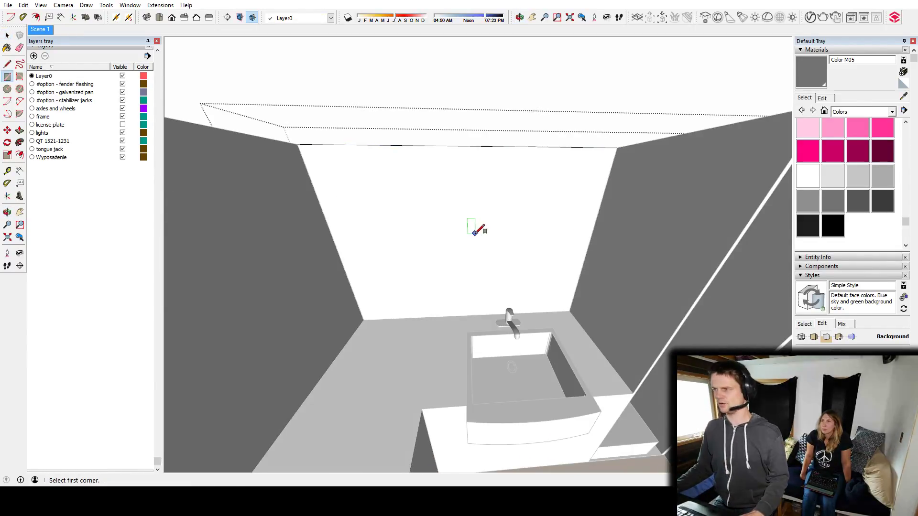
pyautogui.click(553, 278)
pyautogui.moveTo(554, 278); pyautogui.dragTo(421, 242, button='middle')
pyautogui.press('p')
pyautogui.click(493, 257)
pyautogui.click(549, 266)
pyautogui.press('space')
# Lower the sill of the new window opening above the sink slightly.
pyautogui.scroll(-5, 505, 283)
pyautogui.moveTo(505, 283); pyautogui.dragTo(287, 258, button='middle')
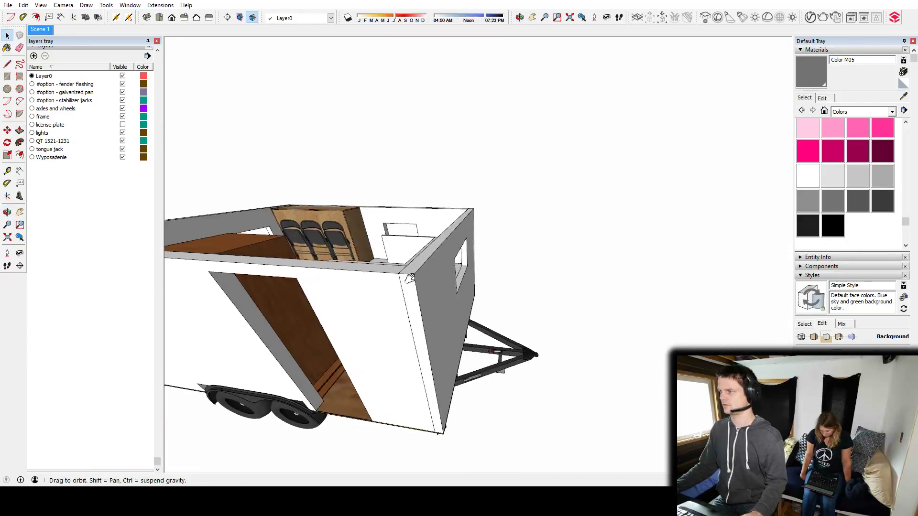
pyautogui.moveTo(487, 344); pyautogui.dragTo(469, 295, button='middle')
pyautogui.moveTo(466, 362); pyautogui.dragTo(302, 332, button='middle')
pyautogui.scroll(1, 301, 332)
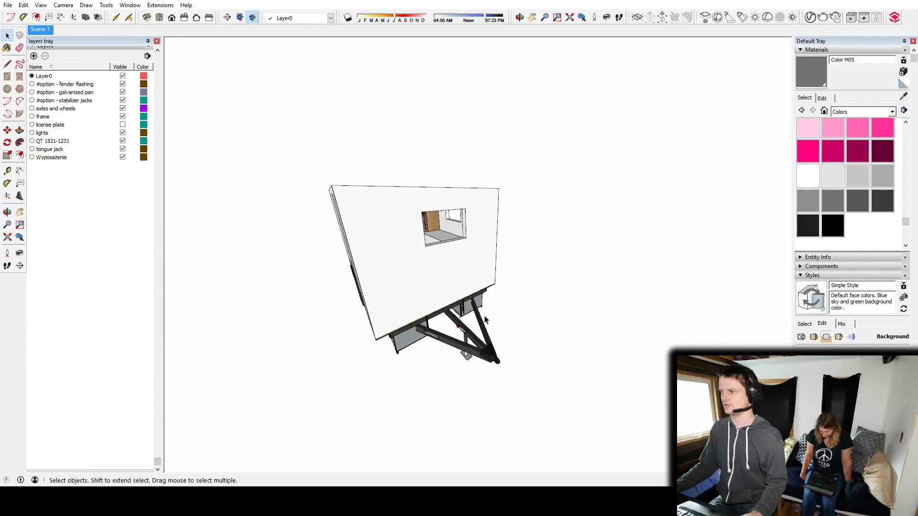
pyautogui.moveTo(469, 323); pyautogui.dragTo(545, 286, button='middle')
pyautogui.scroll(5, 344, 224)
pyautogui.moveTo(411, 229); pyautogui.dragTo(604, 293, button='middle')
pyautogui.scroll(3, 604, 293)
pyautogui.keyDown('shift'); pyautogui.moveTo(392, 253); pyautogui.dragTo(477, 322, button='middle'); pyautogui.keyUp('shift')
pyautogui.press('p')
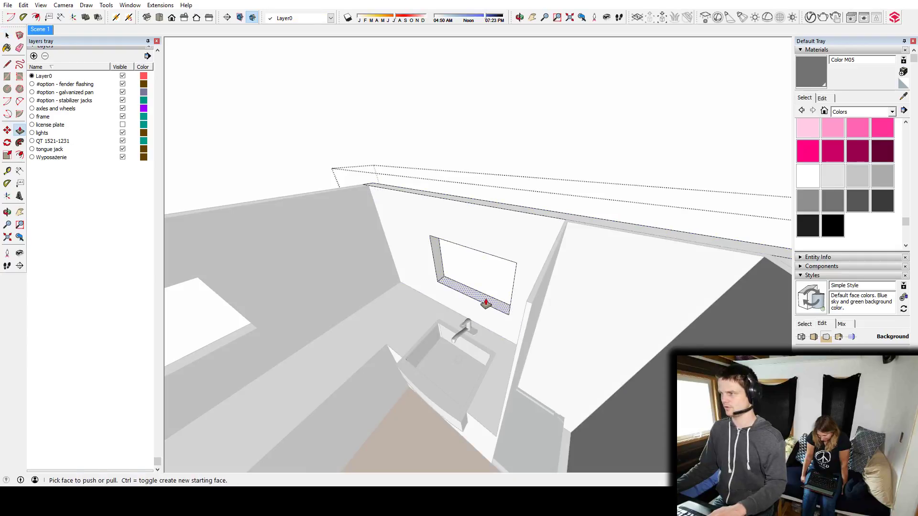
pyautogui.moveTo(485, 313); pyautogui.dragTo(486, 317)
pyautogui.moveTo(486, 317); pyautogui.dragTo(477, 276, button='middle')
# Lower the sill of the other kitchen window, above the empty long counter section, closer to the countertop.
pyautogui.press('space')
pyautogui.click(387, 346)
pyautogui.moveTo(387, 346); pyautogui.dragTo(467, 282, button='middle')
pyautogui.press('p')
pyautogui.moveTo(469, 269); pyautogui.dragTo(470, 287)
pyautogui.press('space')
# Search the 3D Warehouse for "propane cooktop".
pyautogui.click(529, 334)
pyautogui.moveTo(530, 334); pyautogui.dragTo(490, 332, button='middle')
pyautogui.press('s')
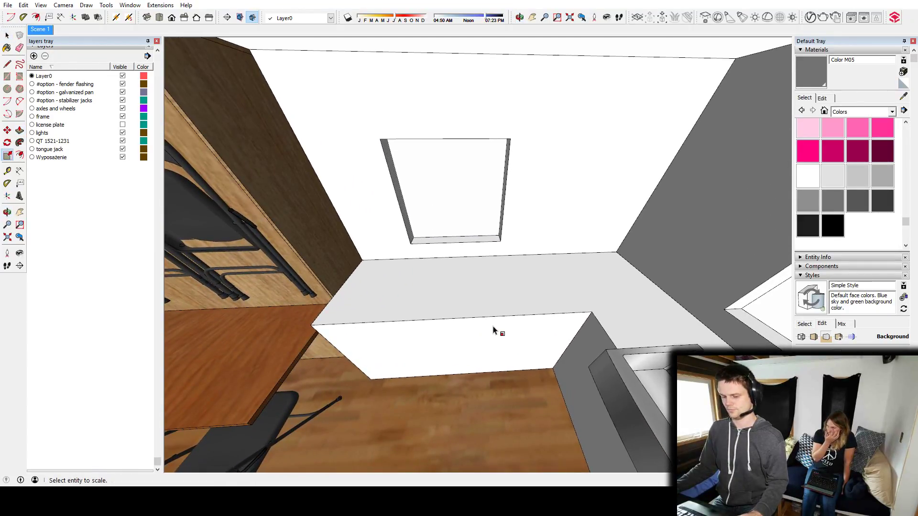
pyautogui.moveTo(385, 60); pyautogui.dragTo(352, 51)
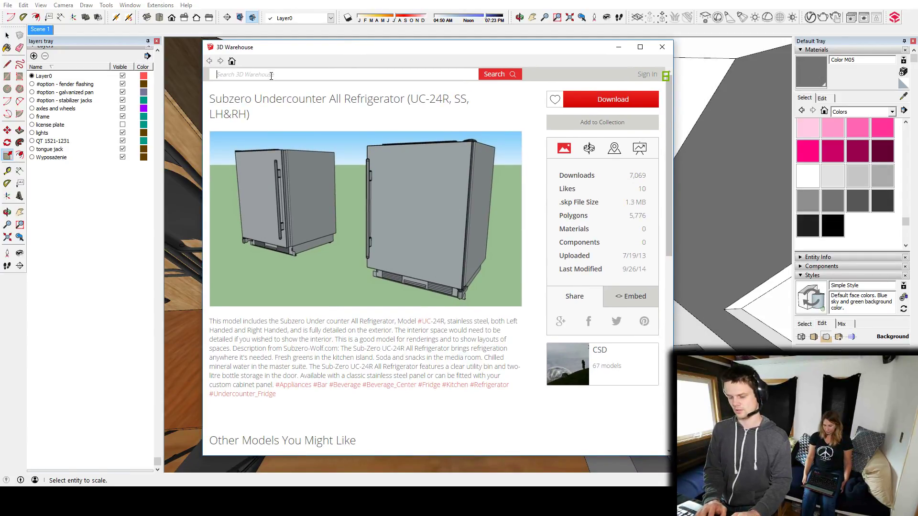
pyautogui.write('propane cook')
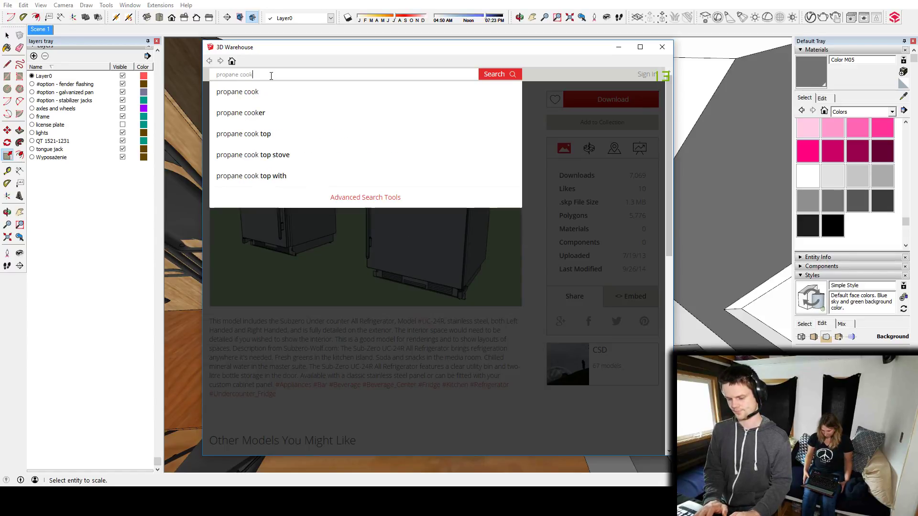
pyautogui.write('top')
pyautogui.press('Return')
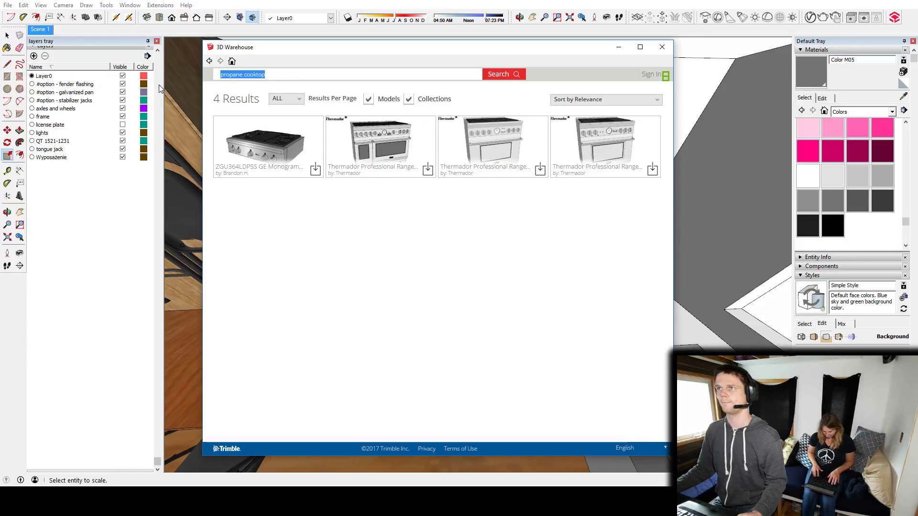
# Search the 3D Warehouse for "cooktop".
pyautogui.write('c')
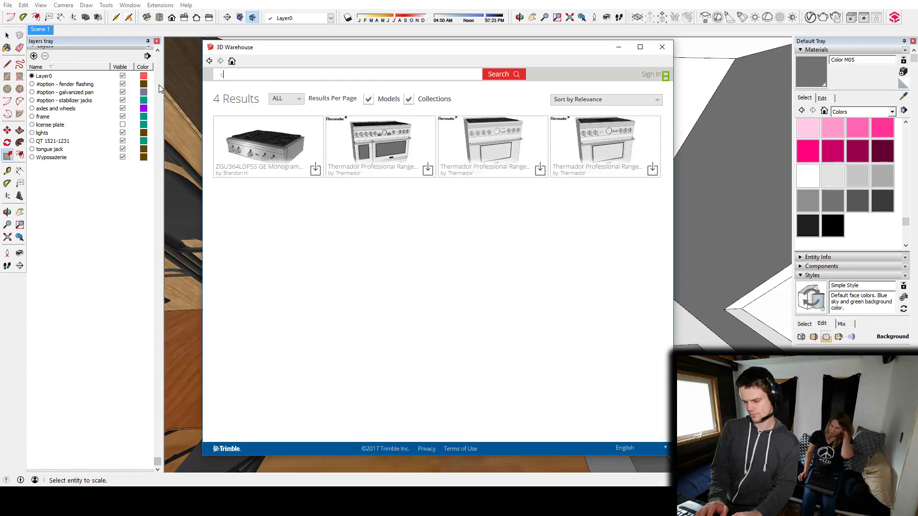
pyautogui.write('ooktop')
pyautogui.press('Return')
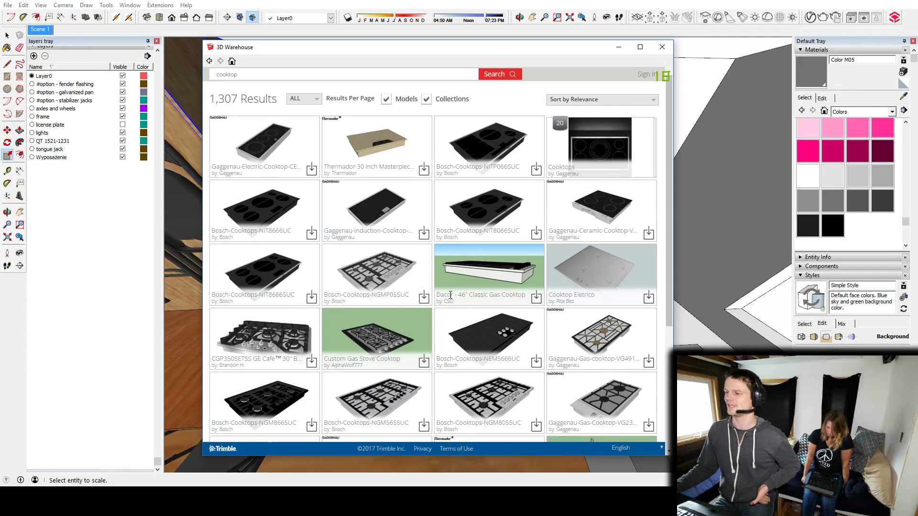
# Load the two-burner Gaggenau-Gas-Cooktop-VG23 model and place it on the long counter section under the window.
pyautogui.scroll(-2, 451, 295)
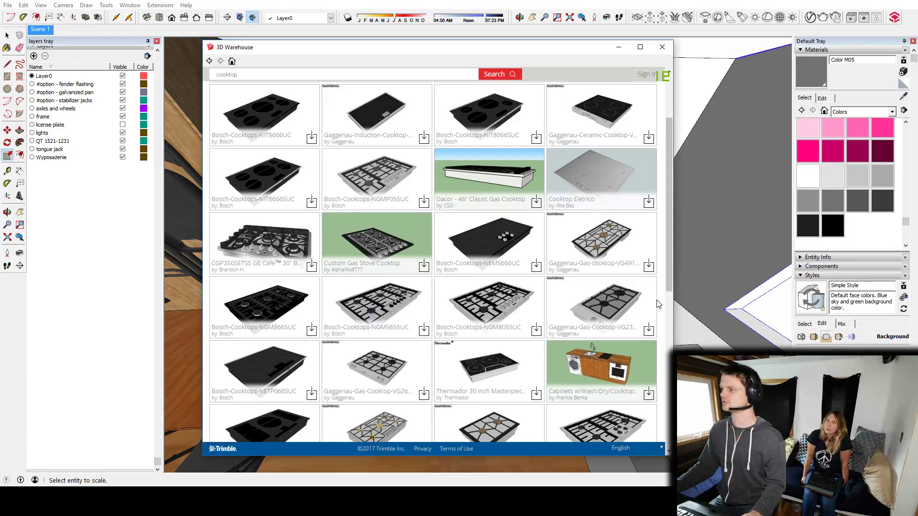
pyautogui.click(613, 297)
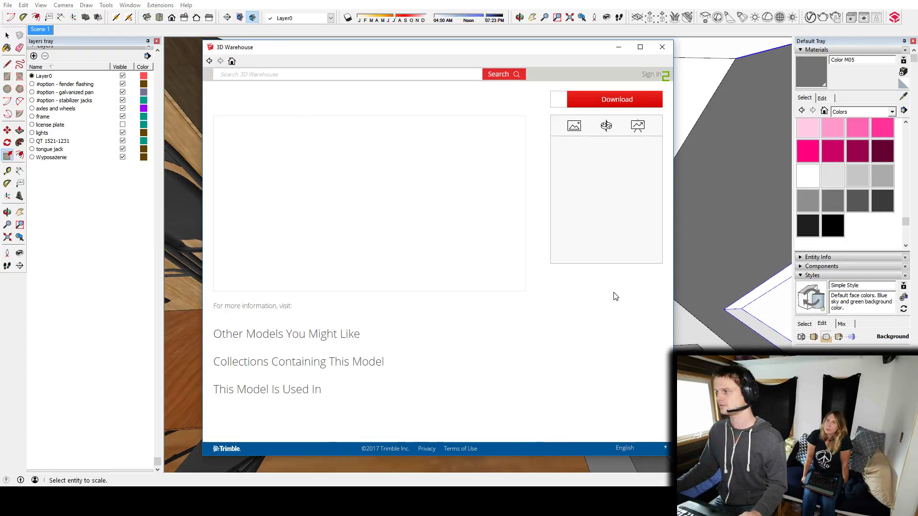
pyautogui.click(612, 99)
pyautogui.click(397, 276)
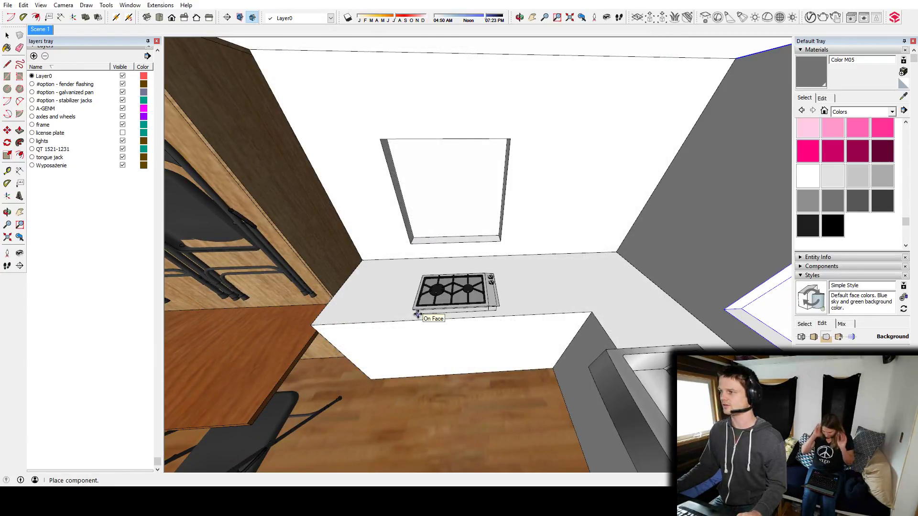
pyautogui.click(418, 316)
# Rotate the gas cooktop a quarter turn on the long counter so its knobs face the counter's front edge.
pyautogui.scroll(3, 444, 310)
pyautogui.moveTo(456, 308); pyautogui.dragTo(447, 332, button='middle')
pyautogui.press('q')
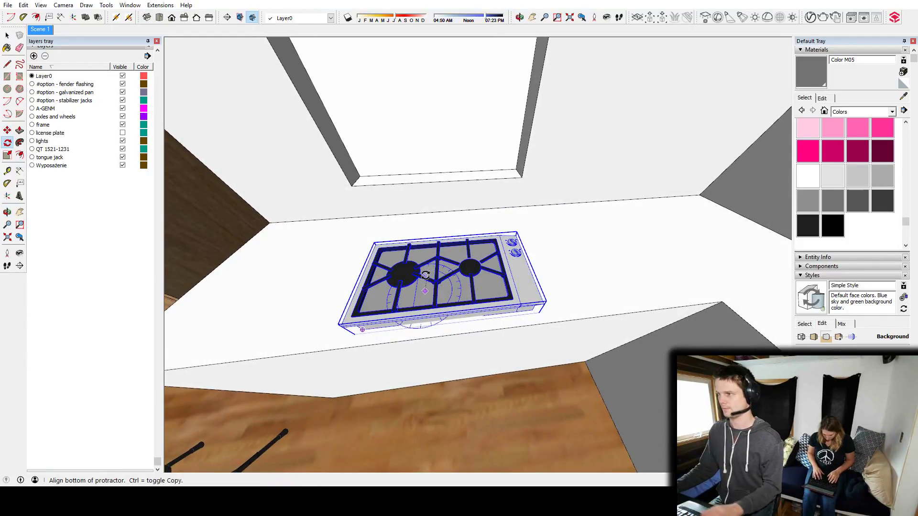
pyautogui.click(425, 276)
pyautogui.click(438, 269)
# Move the cooktop back from the front edge and lower it into the countertop so its top plate sits nearly flush.
pyautogui.press('m')
pyautogui.moveTo(391, 329); pyautogui.dragTo(661, 281, button='middle')
pyautogui.click(615, 300)
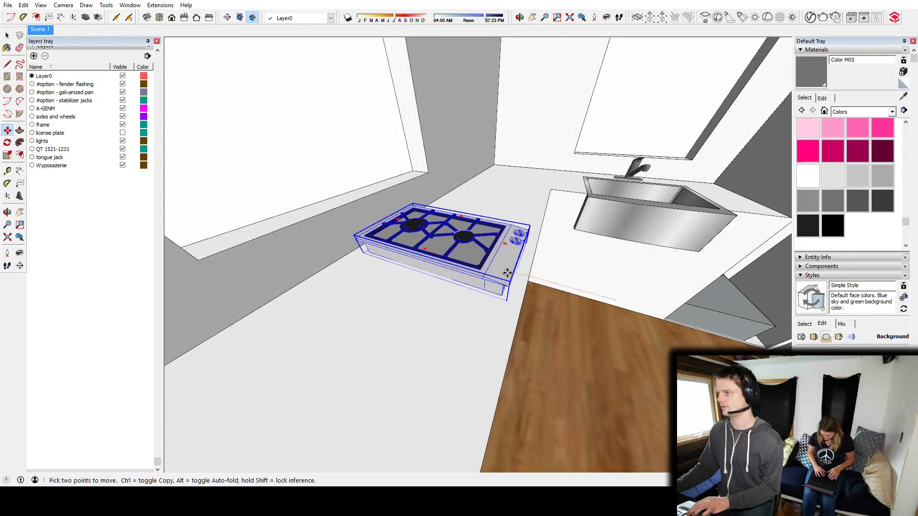
pyautogui.moveTo(505, 275); pyautogui.dragTo(499, 234, button='middle')
pyautogui.scroll(4, 500, 234)
pyautogui.moveTo(473, 286); pyautogui.dragTo(409, 337, button='middle')
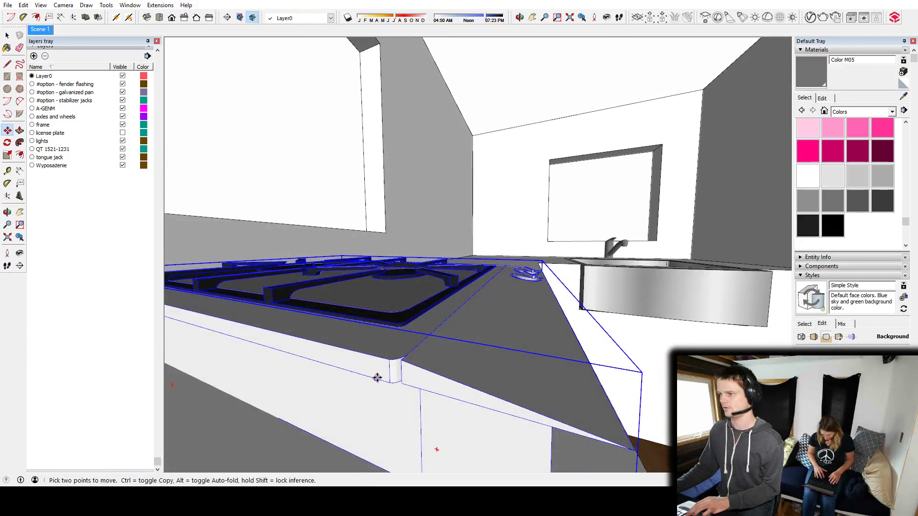
pyautogui.moveTo(451, 293); pyautogui.dragTo(459, 375, button='middle')
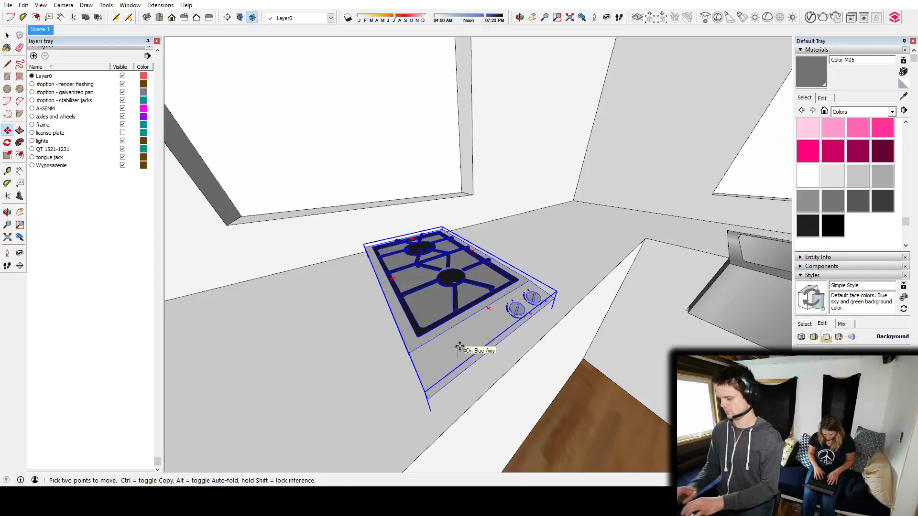
pyautogui.press('Return')
pyautogui.moveTo(469, 328); pyautogui.dragTo(429, 337, button='middle')
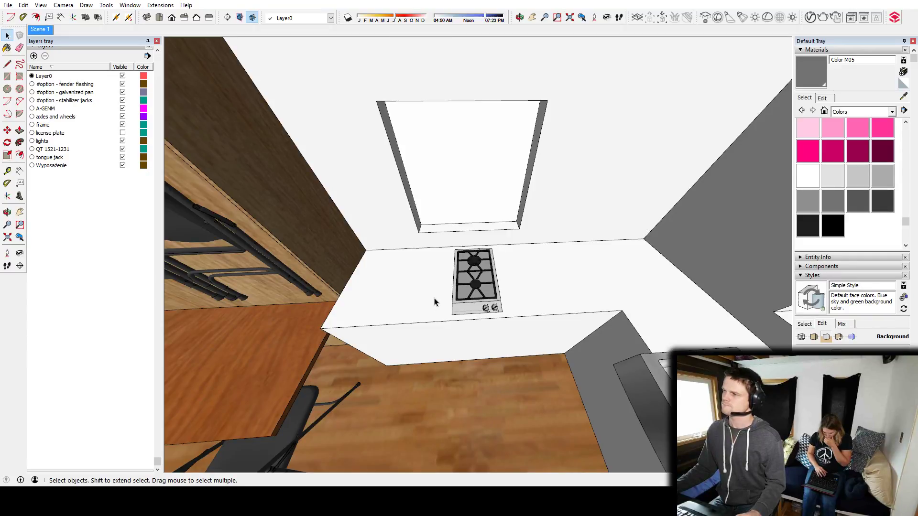
# Slide the cooktop along the long counter towards the tall cabinet with the hanging chairs, leaving a small gap at the counter's end.
pyautogui.moveTo(434, 302); pyautogui.dragTo(506, 262, button='middle')
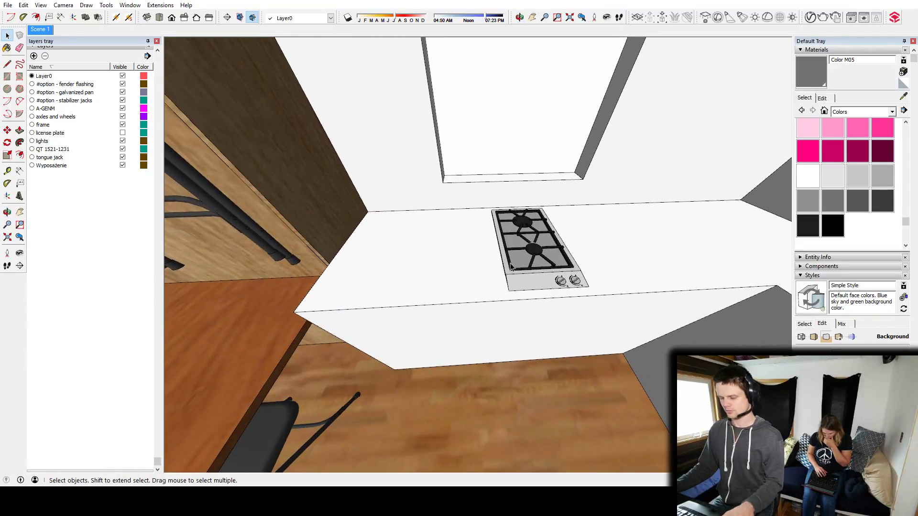
pyautogui.press('m')
pyautogui.click(522, 279)
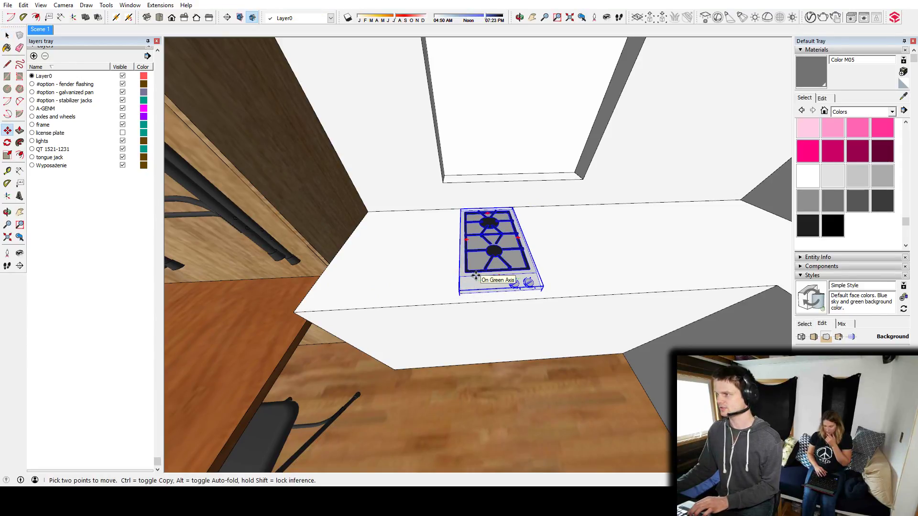
pyautogui.moveTo(376, 266); pyautogui.dragTo(449, 260, button='middle')
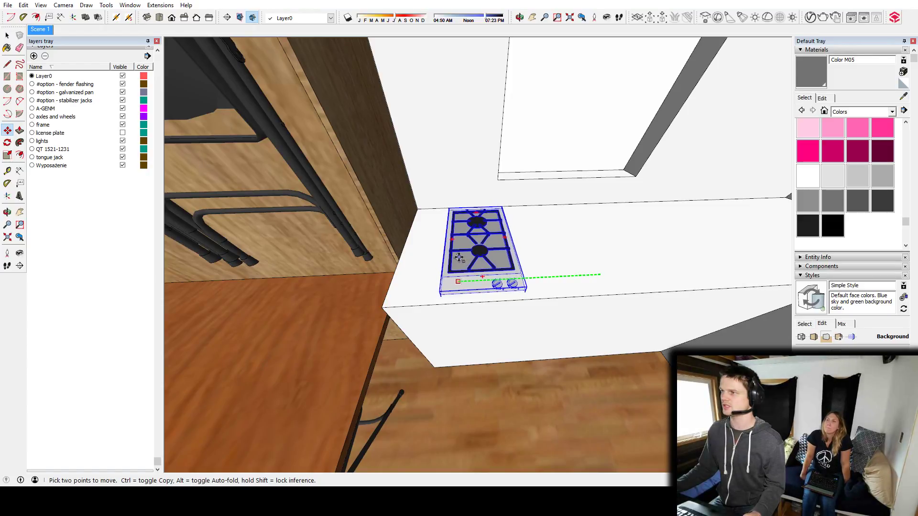
pyautogui.click(460, 259)
pyautogui.moveTo(462, 259); pyautogui.dragTo(482, 278, button='middle')
pyautogui.press('space')
pyautogui.hotkey('ctrl', 't')
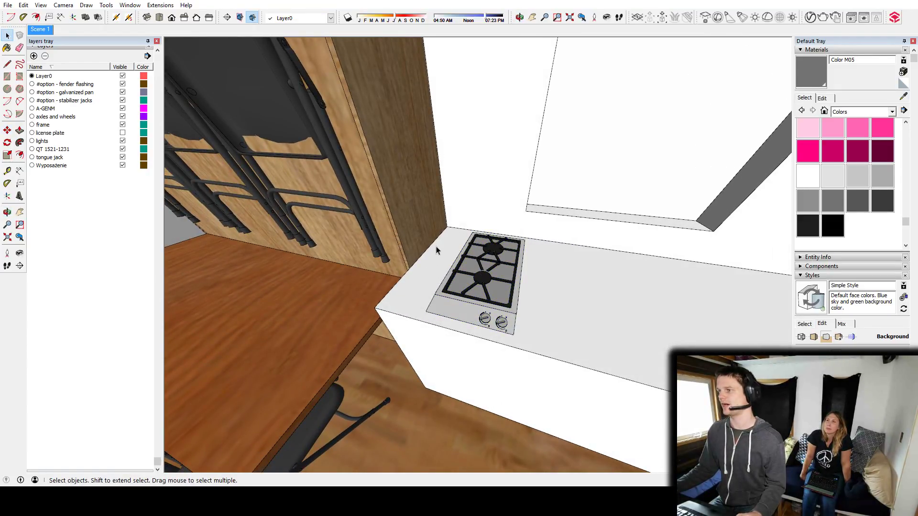
# Widen the window above the long counter by pushing its side jamb towards the tall cabinet.
pyautogui.moveTo(431, 180); pyautogui.dragTo(439, 268, button='middle')
pyautogui.moveTo(439, 338); pyautogui.dragTo(381, 163, button='middle')
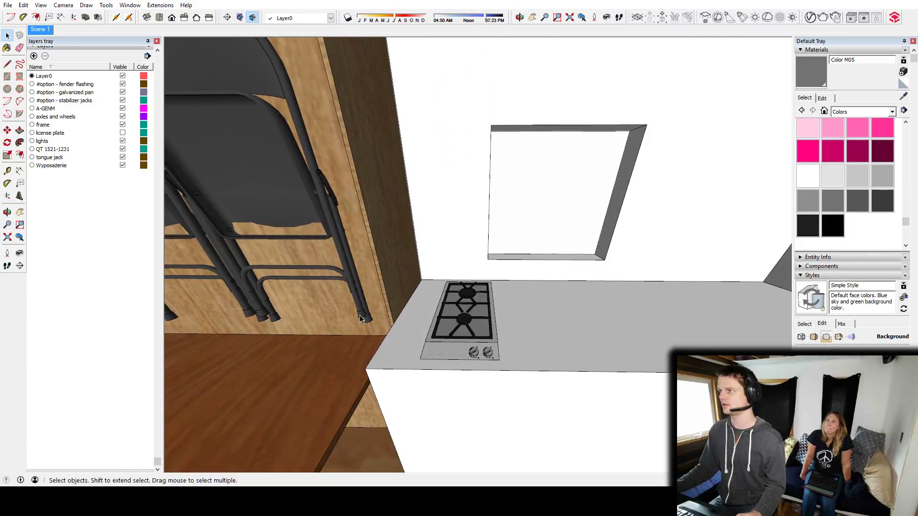
pyautogui.moveTo(554, 310); pyautogui.dragTo(401, 323, button='middle')
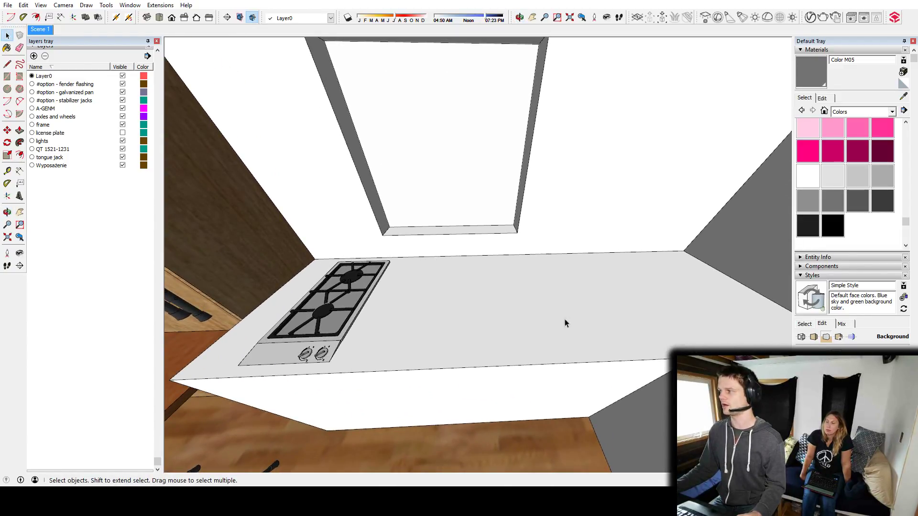
pyautogui.moveTo(497, 311); pyautogui.dragTo(382, 207, button='middle')
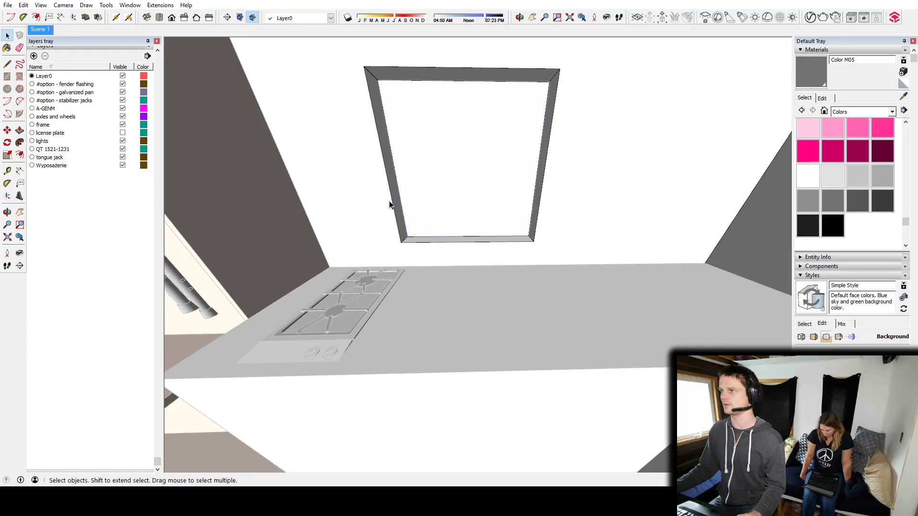
pyautogui.press('p')
pyautogui.click(399, 203)
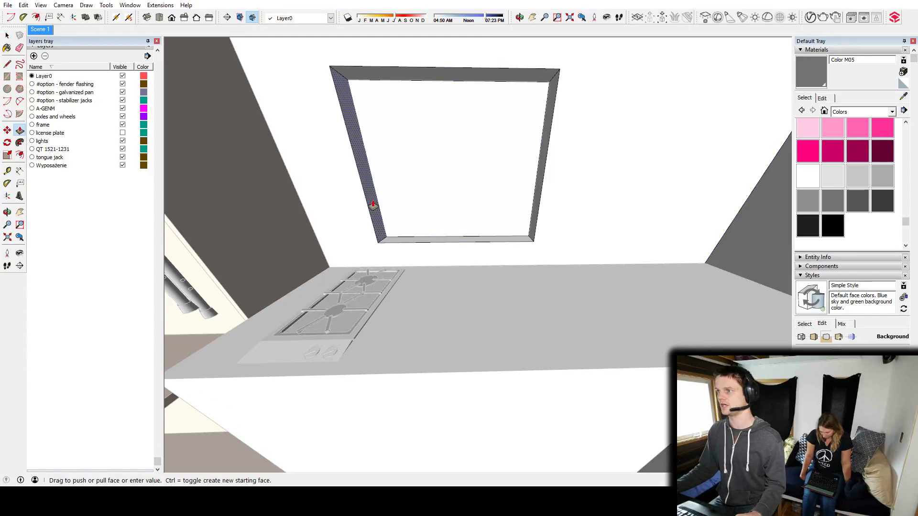
pyautogui.click(352, 203)
pyautogui.press('space')
# Examine the kitchen layout from the cooktop around the counter corner to the sink and the fridge.
pyautogui.moveTo(459, 254); pyautogui.dragTo(451, 340, button='middle')
pyautogui.moveTo(483, 297); pyautogui.dragTo(603, 355, button='middle')
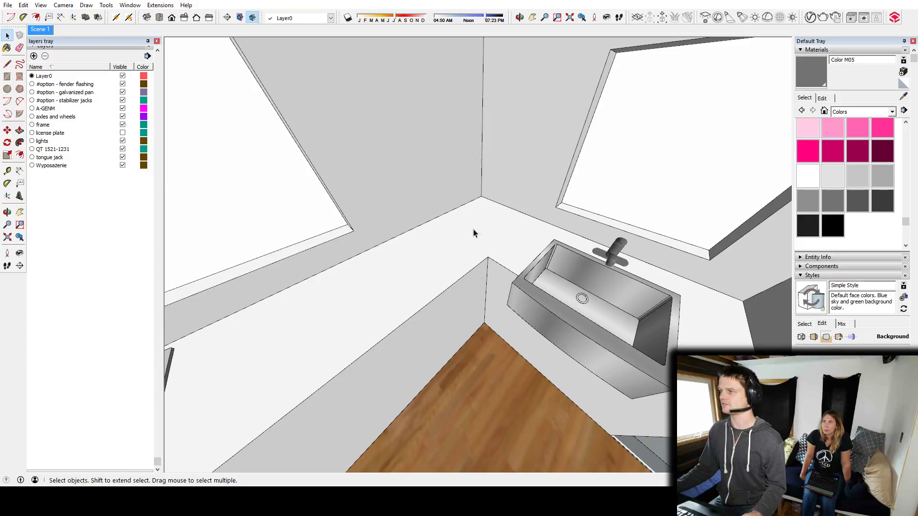
pyautogui.moveTo(484, 230); pyautogui.dragTo(448, 220, button='middle')
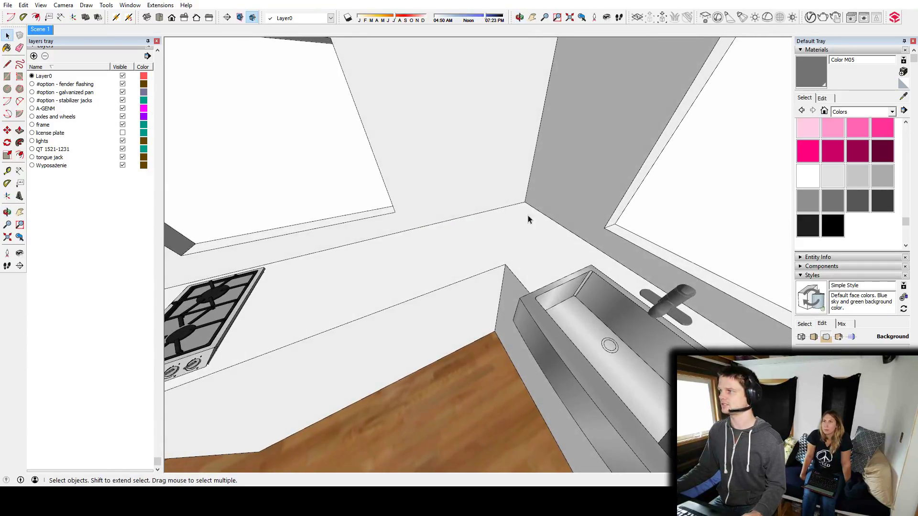
pyautogui.moveTo(540, 239); pyautogui.dragTo(528, 337, button='middle')
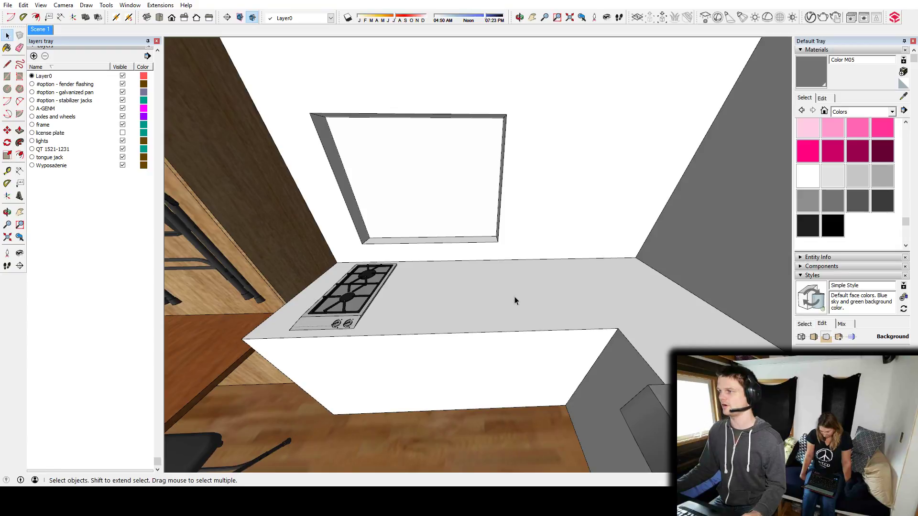
pyautogui.moveTo(365, 274); pyautogui.dragTo(465, 267, button='middle')
pyautogui.moveTo(452, 299); pyautogui.dragTo(604, 319, button='middle')
pyautogui.scroll(-3, 681, 245)
# Move the fridge component out from under the sink counter to a spot above the open-topped house.
pyautogui.click(605, 320)
pyautogui.press('m')
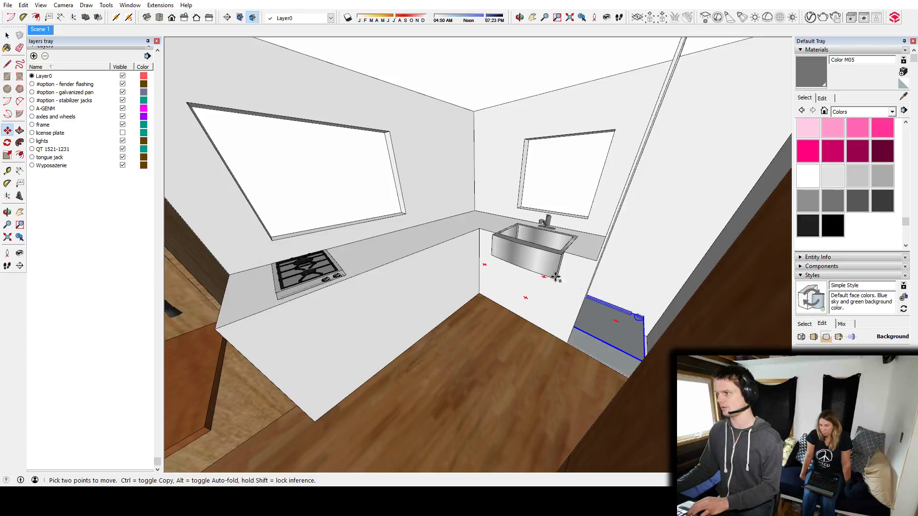
pyautogui.click(476, 170)
pyautogui.moveTo(499, 125); pyautogui.dragTo(498, 282, button='middle')
pyautogui.scroll(-2, 499, 279)
pyautogui.moveTo(503, 150); pyautogui.dragTo(265, 210, button='middle')
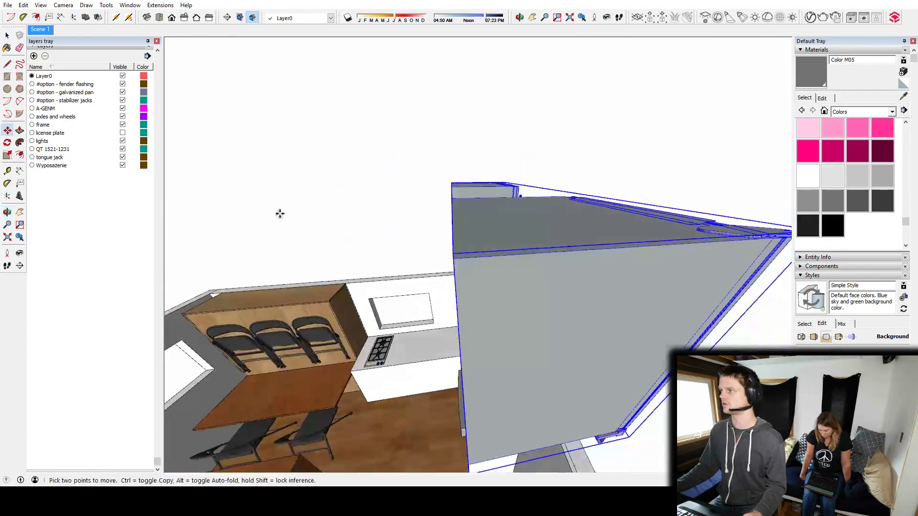
pyautogui.scroll(-3, 478, 205)
pyautogui.moveTo(578, 213); pyautogui.dragTo(669, 225, button='middle')
pyautogui.press('space')
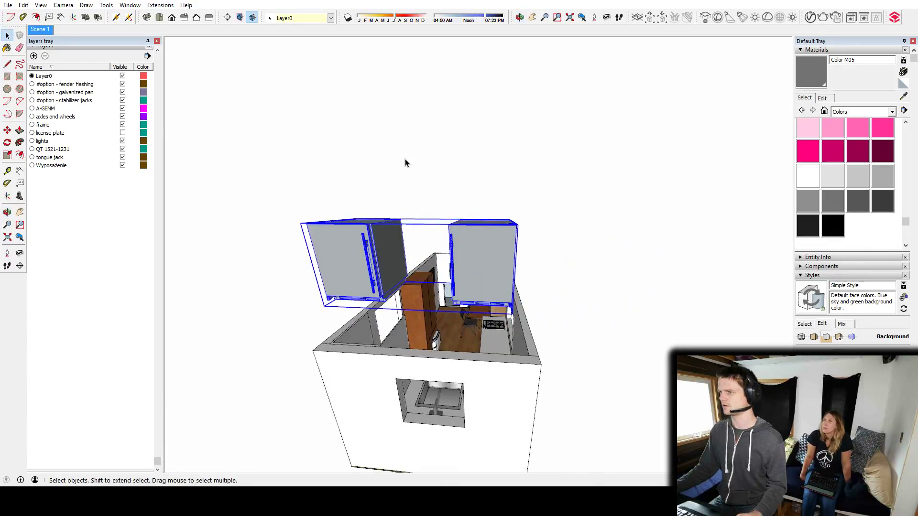
# Inside the raised component, delete one of the two fridges and cut the remaining one out.
pyautogui.doubleClick(357, 262)
pyautogui.doubleClick(359, 259)
pyautogui.click(359, 259)
pyautogui.press('Delete')
pyautogui.click(472, 283)
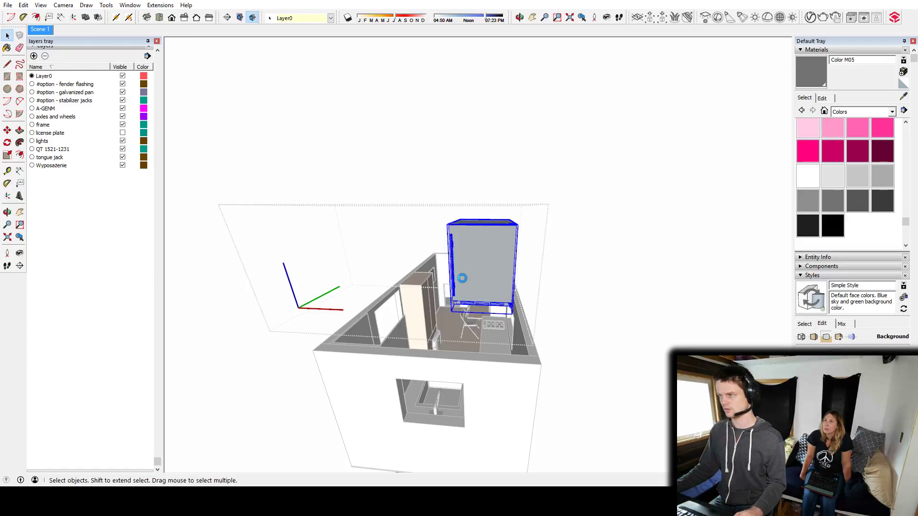
pyautogui.press('Delete')
pyautogui.press('Escape')
# Paste the single fridge onto the kitchen floor in front of the long counter.
pyautogui.moveTo(371, 310); pyautogui.dragTo(518, 330, button='middle')
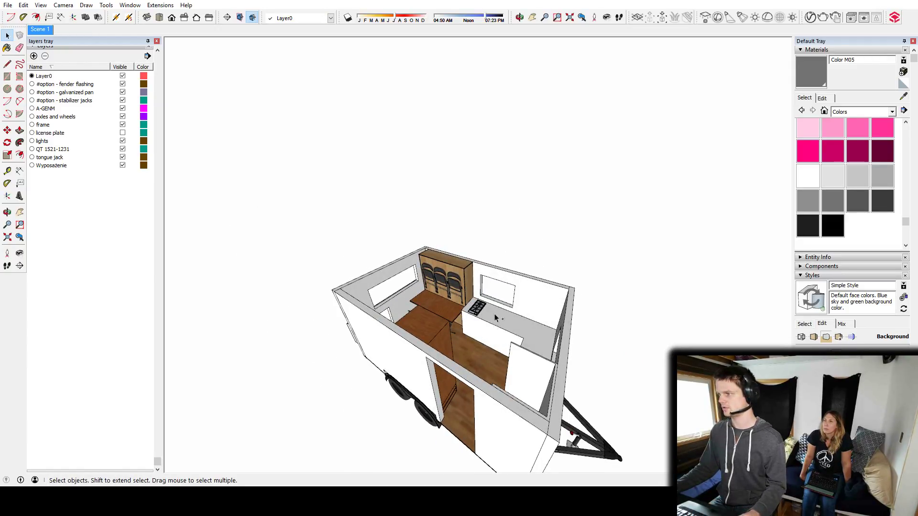
pyautogui.hotkey('ctrl', 'v')
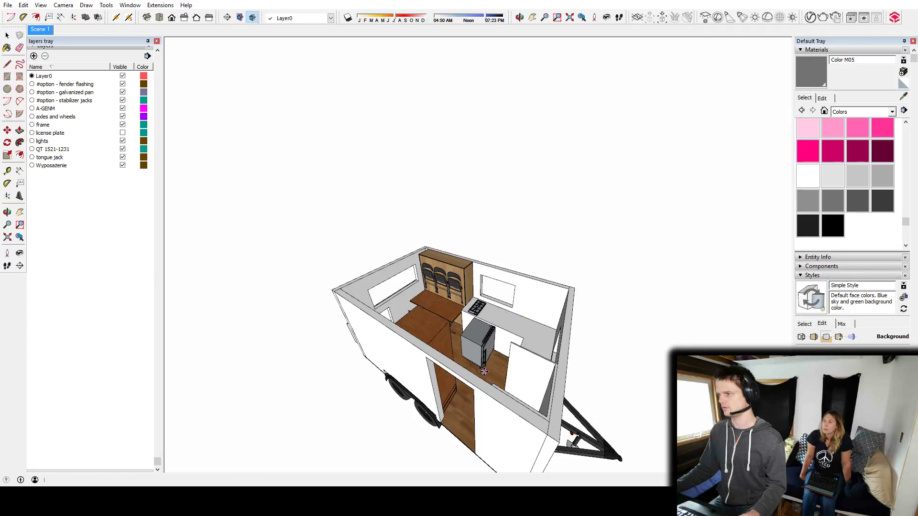
pyautogui.click(484, 371)
# Rotate the pasted fridge a quarter turn so its door faces away from the long counter into the room.
pyautogui.scroll(10, 488, 366)
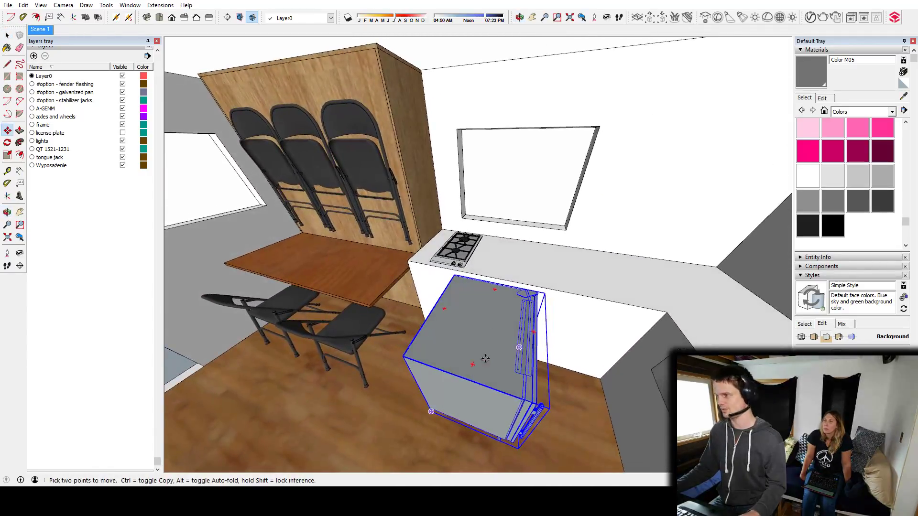
pyautogui.press('q')
pyautogui.click(482, 334)
pyautogui.click(492, 297)
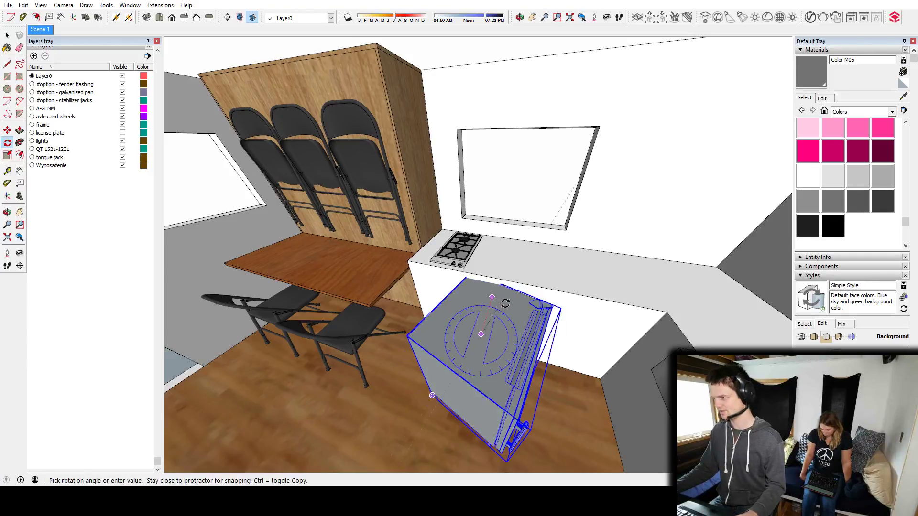
pyautogui.click(523, 314)
pyautogui.moveTo(407, 340); pyautogui.dragTo(737, 322, button='middle')
pyautogui.moveTo(508, 326); pyautogui.dragTo(524, 309, button='middle')
# Move the fridge under the long counter and slide it along to the inside corner next to the sink section.
pyautogui.press('m')
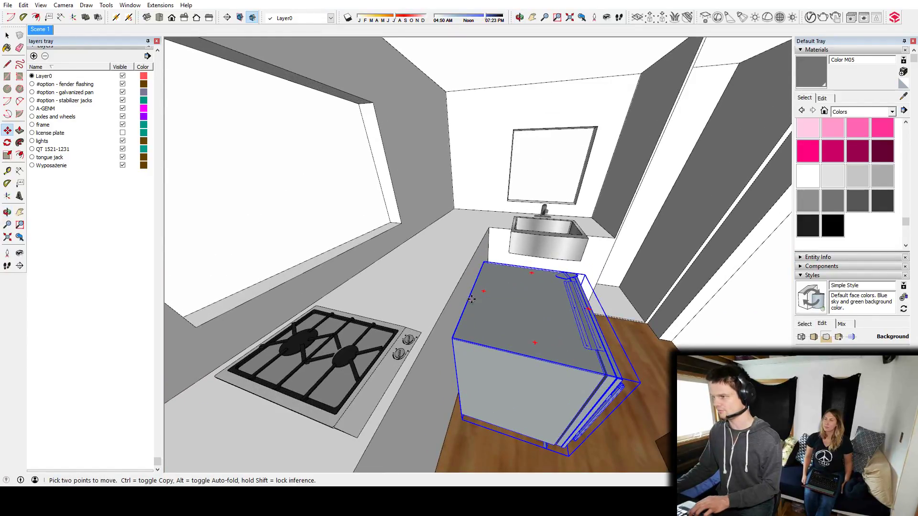
pyautogui.click(470, 298)
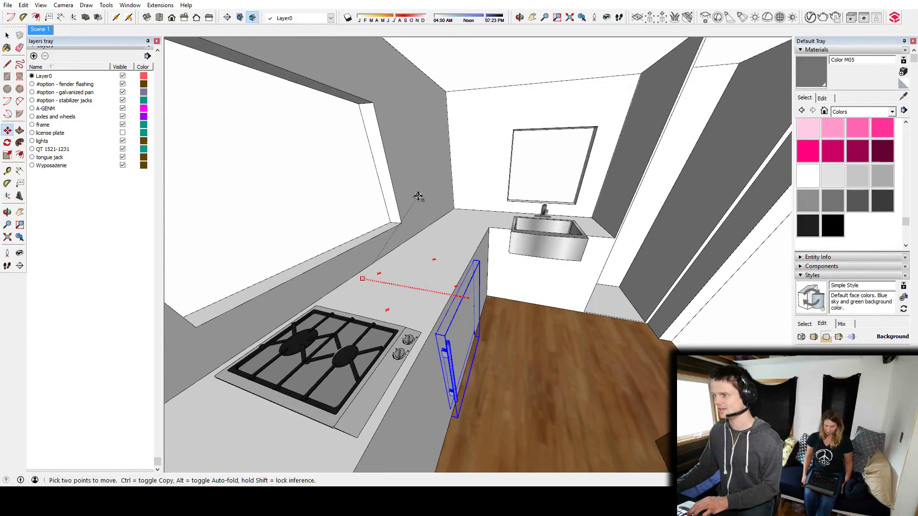
pyautogui.moveTo(479, 234); pyautogui.dragTo(363, 309, button='middle')
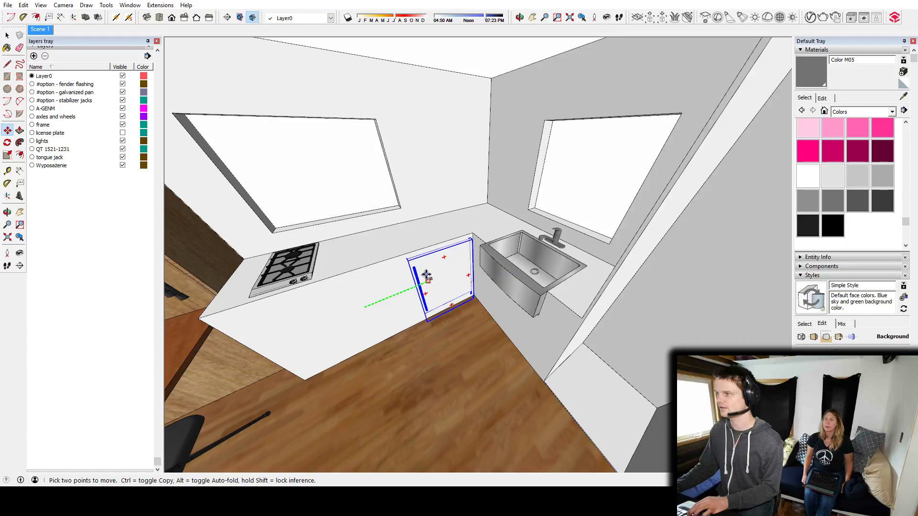
pyautogui.click(433, 309)
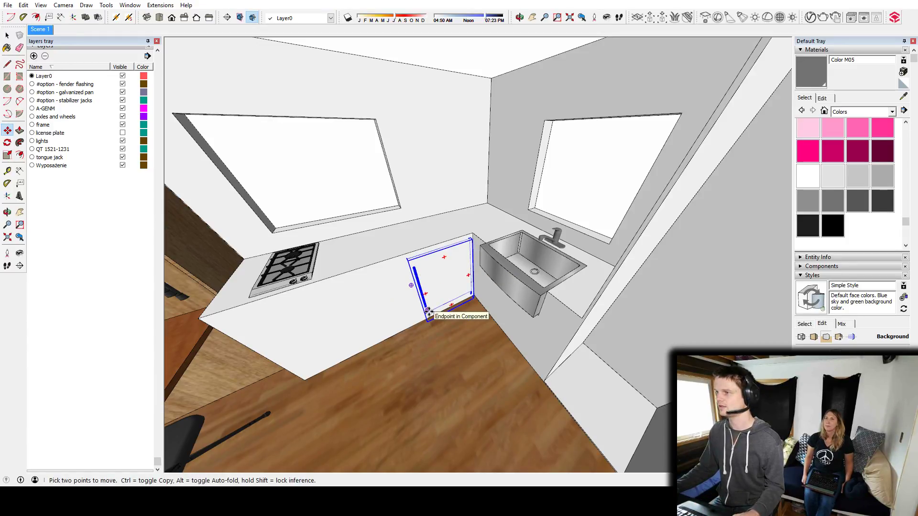
pyautogui.moveTo(453, 255); pyautogui.dragTo(479, 288, button='middle')
pyautogui.press('space')
pyautogui.click(521, 323)
# Examine how the fridge door meets the front face of the long counter, viewing it from several angles.
pyautogui.moveTo(523, 323); pyautogui.dragTo(398, 181, button='middle')
pyautogui.moveTo(438, 205); pyautogui.dragTo(440, 297, button='middle')
pyautogui.scroll(3, 395, 247)
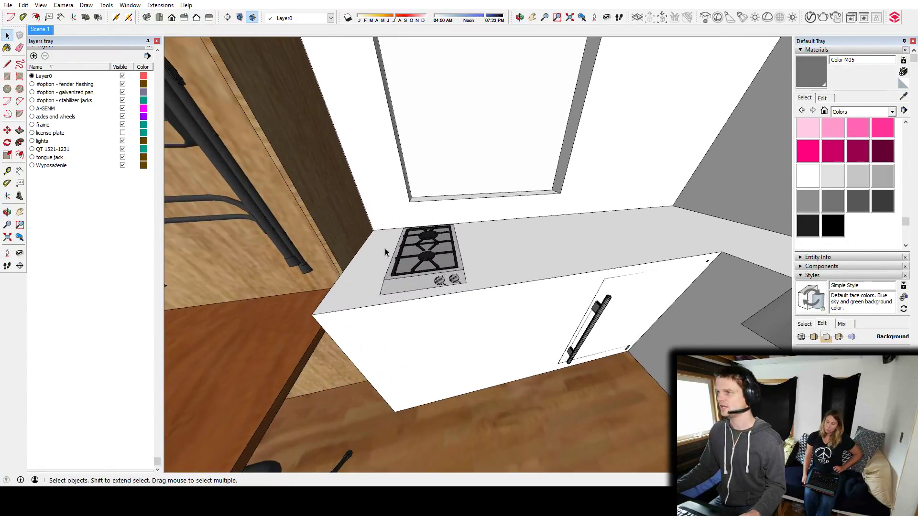
pyautogui.moveTo(603, 280); pyautogui.dragTo(504, 311, button='middle')
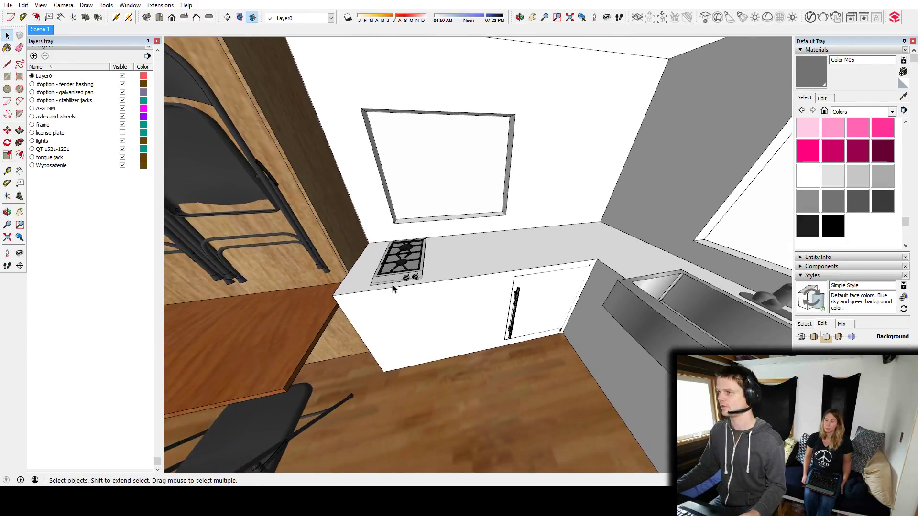
pyautogui.moveTo(566, 304); pyautogui.dragTo(532, 307, button='middle')
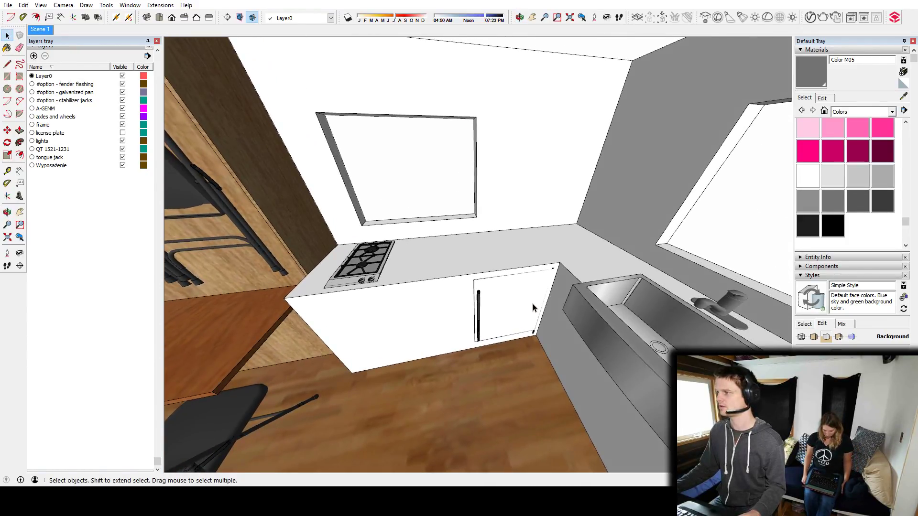
pyautogui.scroll(6, 562, 318)
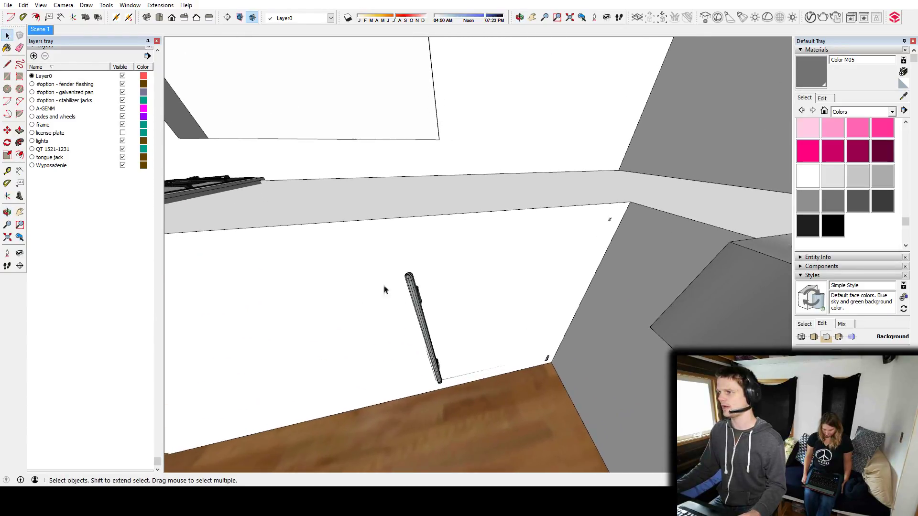
pyautogui.click(331, 305)
pyautogui.moveTo(354, 325); pyautogui.dragTo(458, 302, button='middle')
pyautogui.scroll(-4, 490, 304)
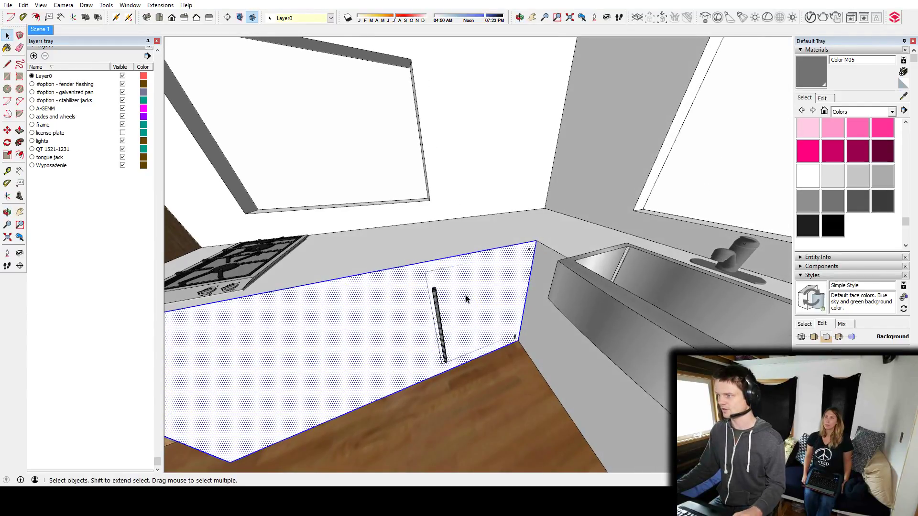
# Slide the fridge slightly out of the long counter and try to outline and cut its opening in the counter front.
pyautogui.click(437, 310)
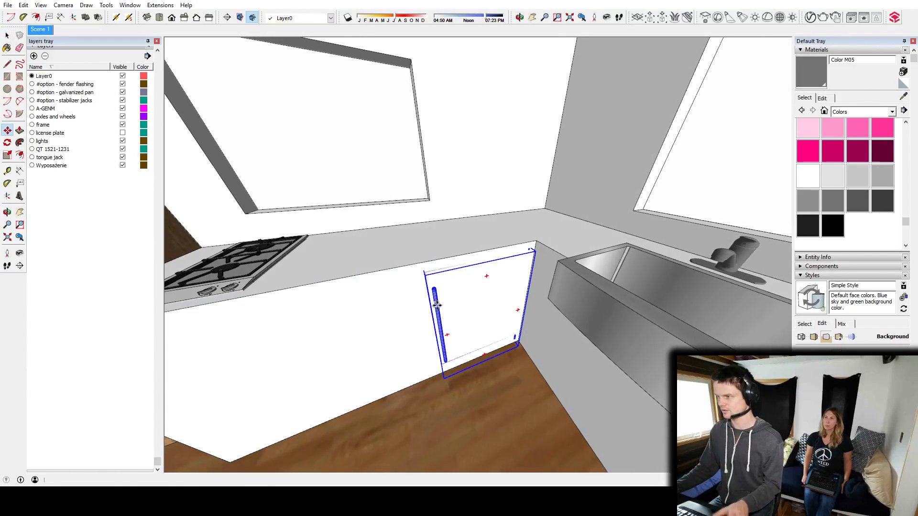
pyautogui.click(436, 305)
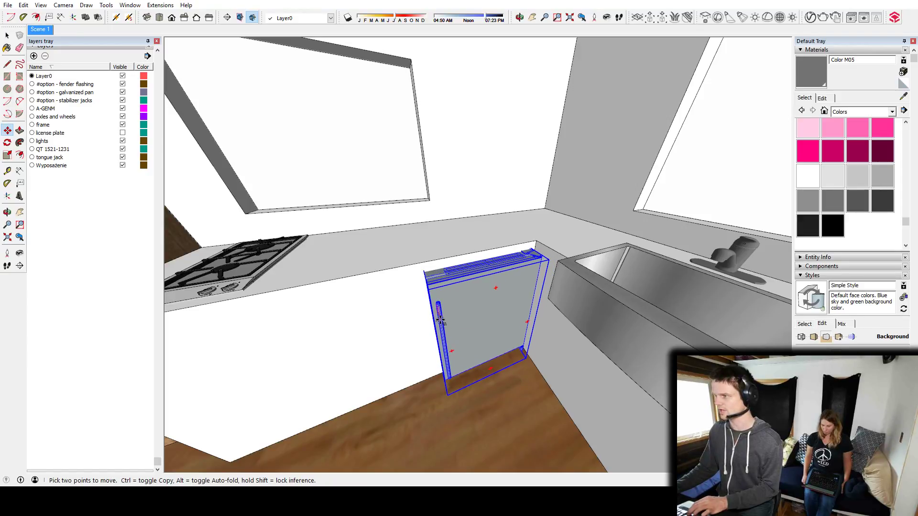
pyautogui.scroll(2, 437, 306)
pyautogui.scroll(3, 436, 304)
pyautogui.press('r')
pyautogui.moveTo(416, 202); pyautogui.dragTo(363, 206, button='middle')
pyautogui.scroll(3, 433, 267)
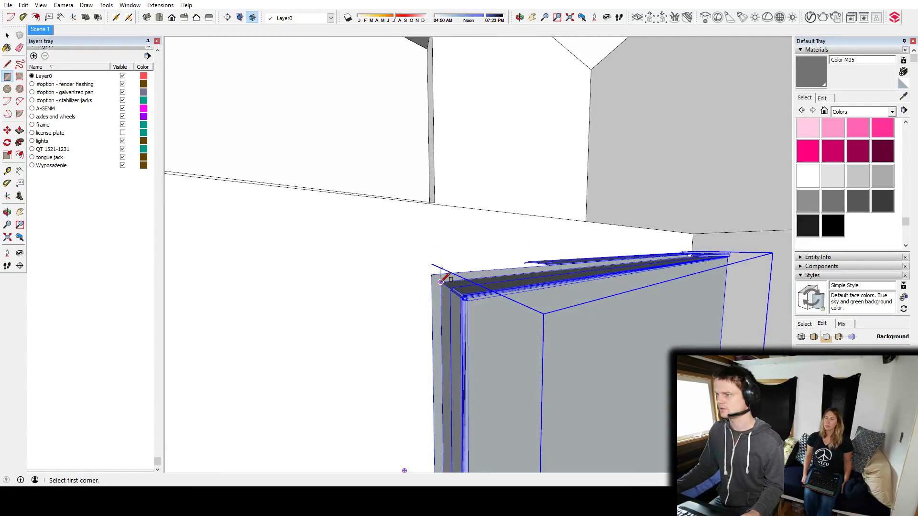
pyautogui.keyDown('shift'); pyautogui.moveTo(531, 375); pyautogui.dragTo(438, 106, button='middle'); pyautogui.keyUp('shift')
pyautogui.keyDown('shift'); pyautogui.moveTo(582, 359); pyautogui.dragTo(582, 209, button='middle'); pyautogui.keyUp('shift')
pyautogui.scroll(5, 514, 316)
pyautogui.keyDown('shift'); pyautogui.moveTo(377, 262); pyautogui.dragTo(524, 333, button='middle'); pyautogui.keyUp('shift')
pyautogui.scroll(-7, 536, 281)
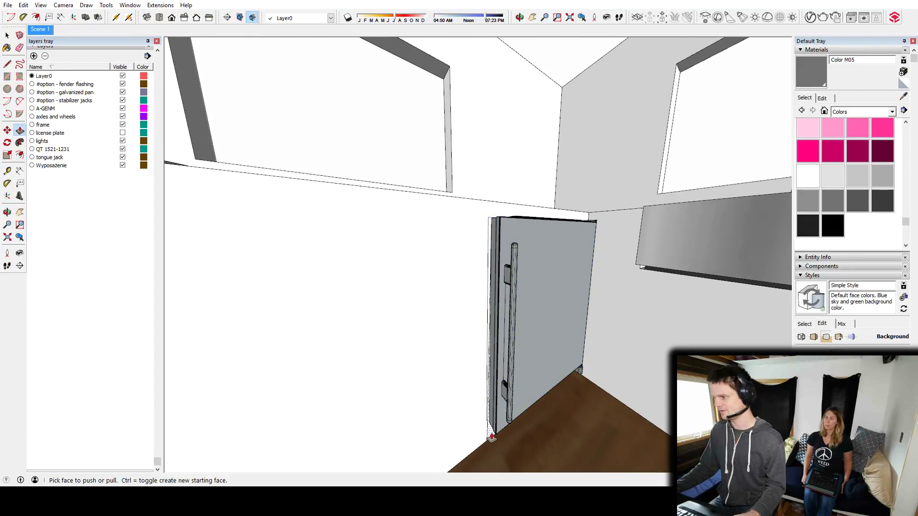
pyautogui.moveTo(470, 364); pyautogui.dragTo(446, 451, button='middle')
pyautogui.moveTo(430, 352); pyautogui.dragTo(478, 328, button='middle')
pyautogui.moveTo(374, 309); pyautogui.dragTo(454, 318, button='middle')
# Try moving the fridge farther out of the counter into the room, and undo the fridge moves.
pyautogui.press('space')
pyautogui.click(459, 315)
pyautogui.press('m')
pyautogui.click(463, 321)
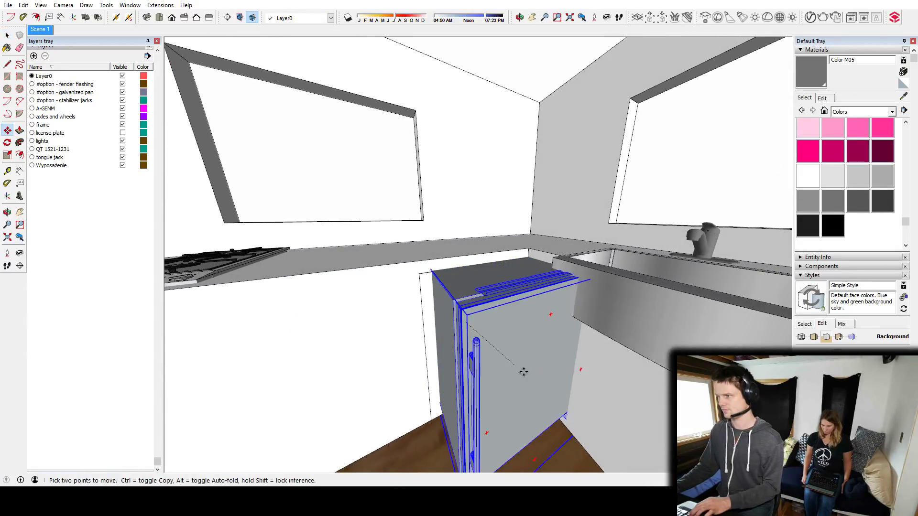
pyautogui.moveTo(599, 385); pyautogui.dragTo(296, 306, button='middle')
pyautogui.moveTo(432, 305); pyautogui.dragTo(484, 273, button='middle')
pyautogui.hotkey('ctrl', 'z')
# Move the fridge out into the room and place its back corner against the long counter's front face.
pyautogui.press('space')
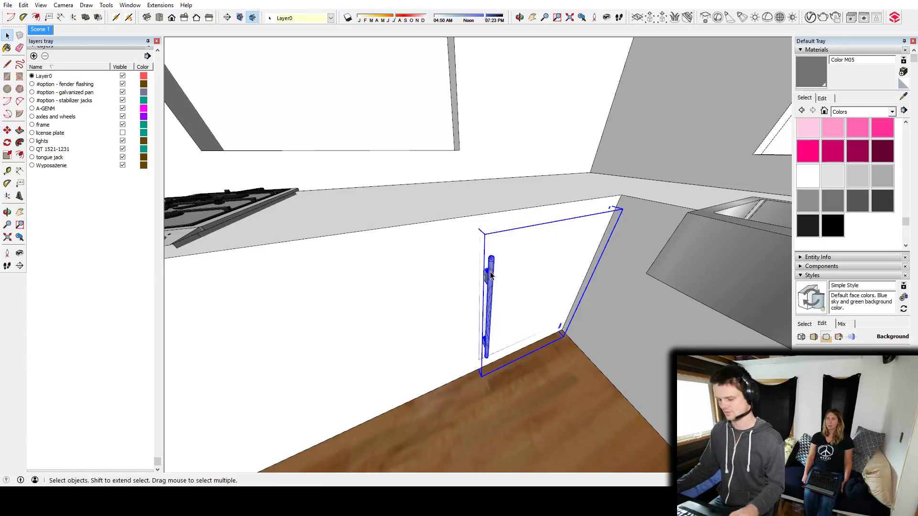
pyautogui.click(491, 266)
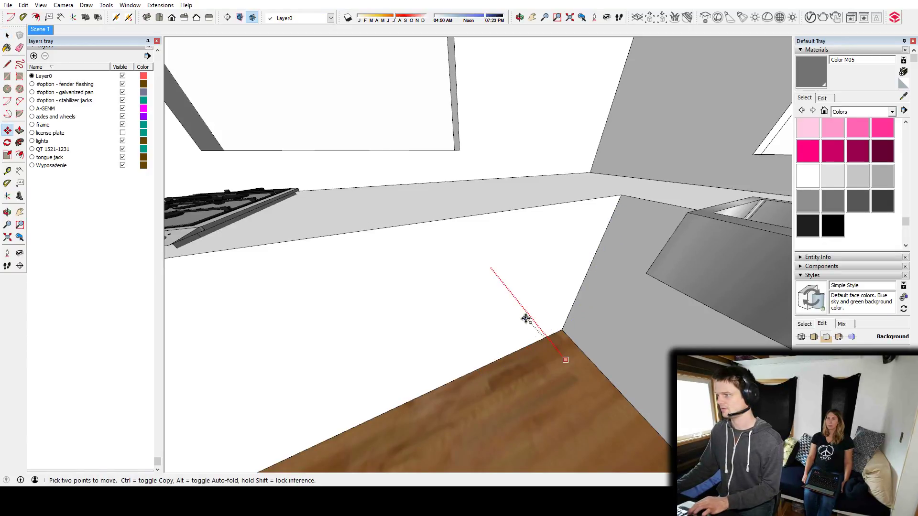
pyautogui.moveTo(561, 367); pyautogui.dragTo(551, 330, button='middle')
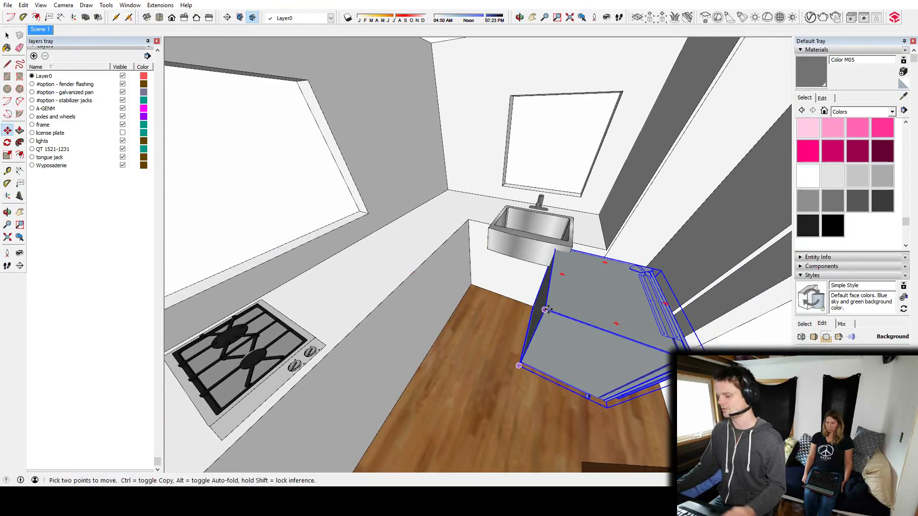
pyautogui.click(548, 309)
pyautogui.click(429, 288)
pyautogui.moveTo(451, 287); pyautogui.dragTo(452, 235, button='middle')
pyautogui.scroll(5, 408, 245)
pyautogui.scroll(2, 416, 252)
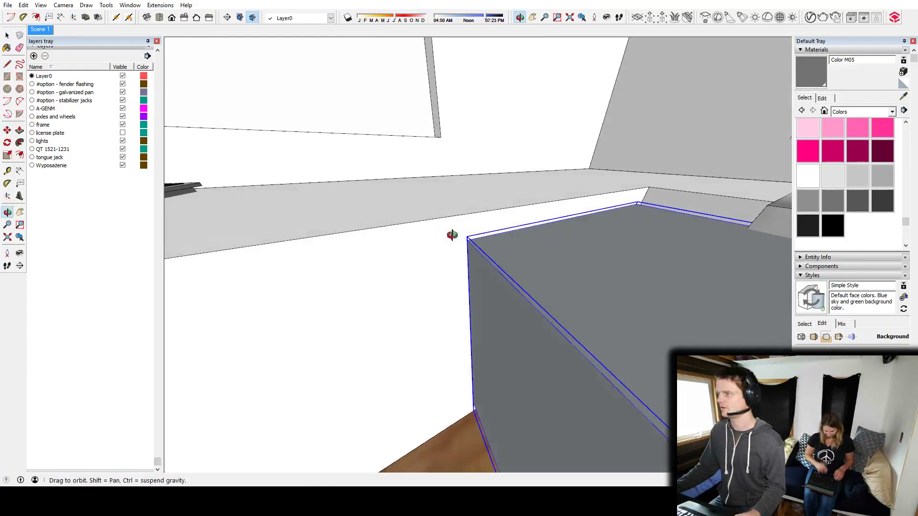
# Open the counter for editing and draw a rectangle on its front from the fridge's upper back corner down to the floor.
pyautogui.press('space')
pyautogui.doubleClick(454, 241)
pyautogui.scroll(1, 480, 258)
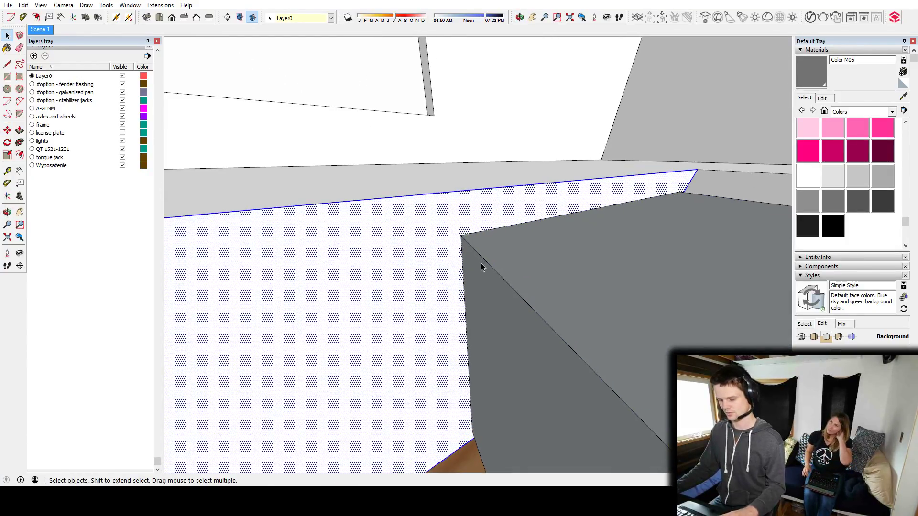
pyautogui.press('r')
pyautogui.moveTo(641, 280); pyautogui.dragTo(264, 317, button='middle')
pyautogui.moveTo(559, 346); pyautogui.dragTo(481, 228, button='middle')
pyautogui.scroll(6, 473, 284)
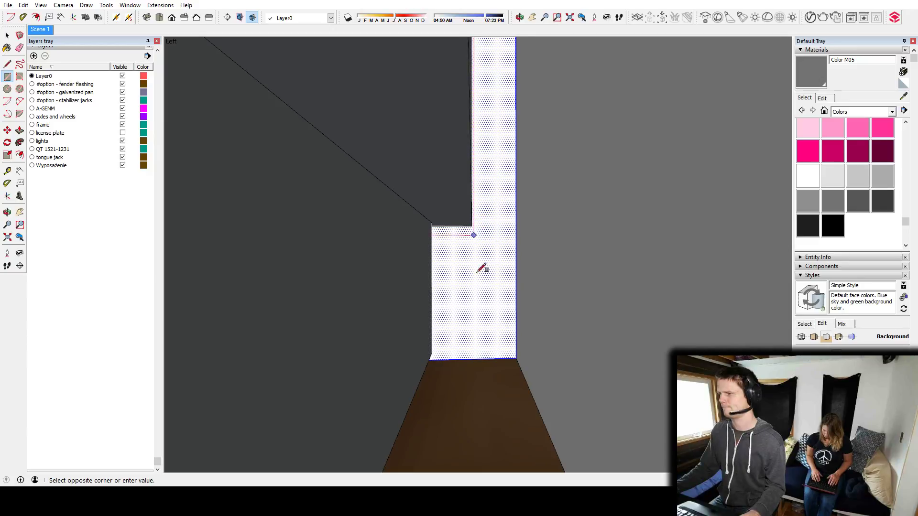
pyautogui.click(473, 359)
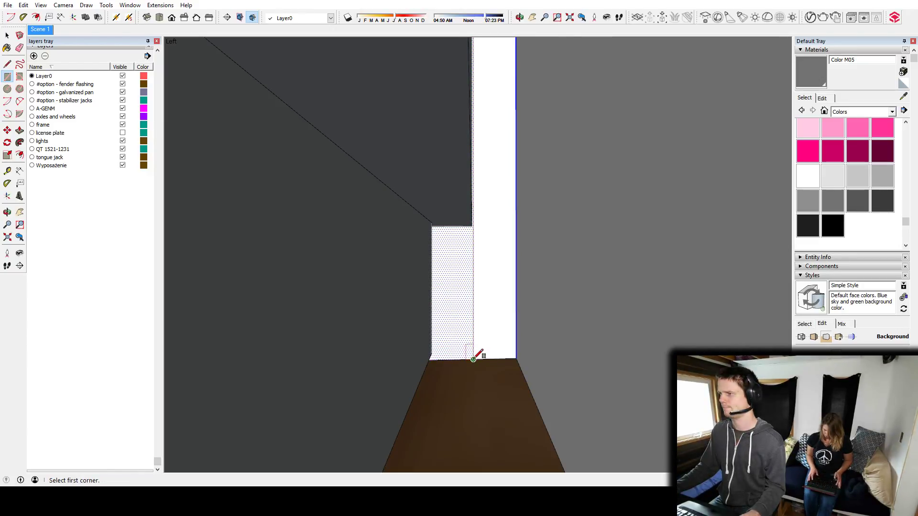
# Push the fridge-sized rectangle back into the counter to hollow out the fridge opening, and leave the counter's editing mode.
pyautogui.press('space')
pyautogui.tripleClick(494, 244)
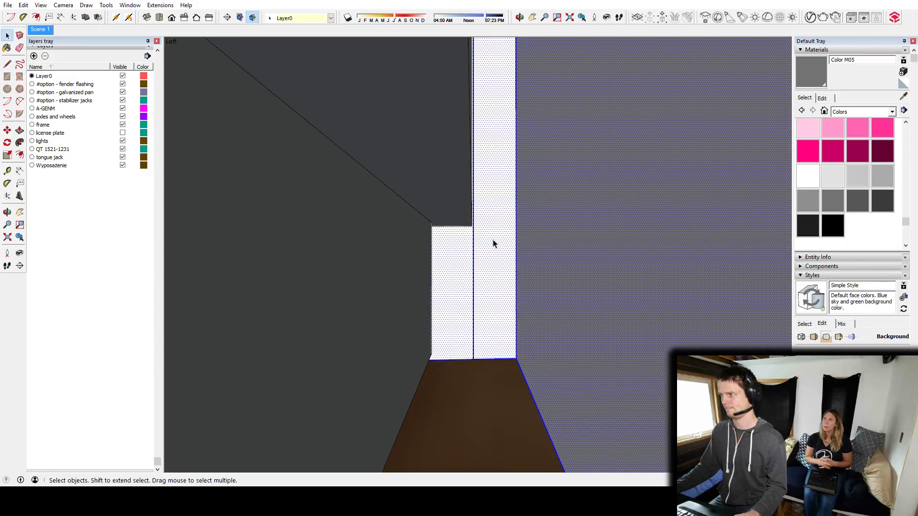
pyautogui.tripleClick(473, 288)
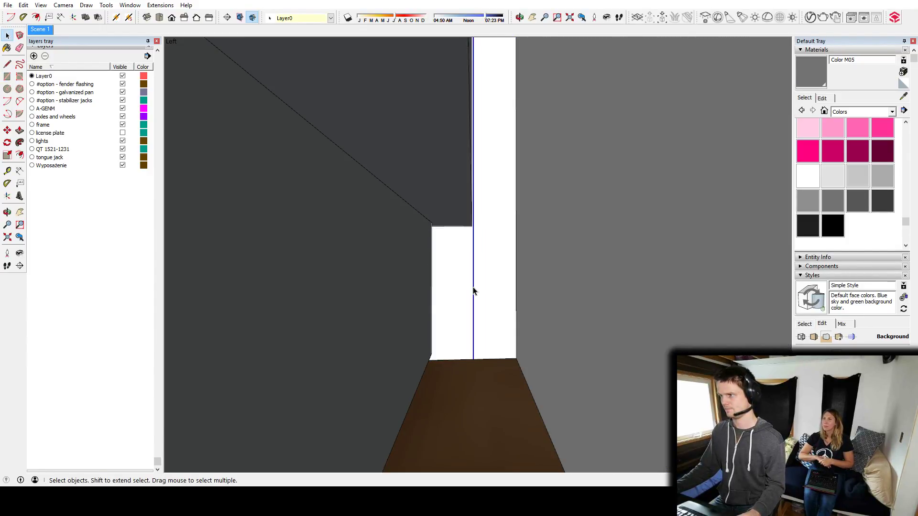
pyautogui.moveTo(473, 291); pyautogui.dragTo(447, 277, button='middle')
pyautogui.scroll(-4, 483, 258)
pyautogui.scroll(-4, 470, 302)
pyautogui.scroll(-4, 470, 302)
pyautogui.doubleClick(394, 297)
pyautogui.press('p')
pyautogui.click(457, 247)
pyautogui.click(403, 221)
pyautogui.press('space')
pyautogui.press('Escape')
# Move the fridge back into the new counter opening so only its door stands at the front, and deselect it.
pyautogui.moveTo(500, 243); pyautogui.dragTo(497, 218, button='middle')
pyautogui.scroll(-5, 496, 217)
pyautogui.moveTo(512, 250); pyautogui.dragTo(510, 231, button='middle')
pyautogui.click(496, 274)
pyautogui.moveTo(498, 275)
pyautogui.mouseDown(button='middle')
pyautogui.moveTo(580, 272)
pyautogui.moveTo(497, 285)
pyautogui.mouseUp(button='middle')
pyautogui.scroll(3, 493, 286)
pyautogui.press('m')
pyautogui.click(545, 279)
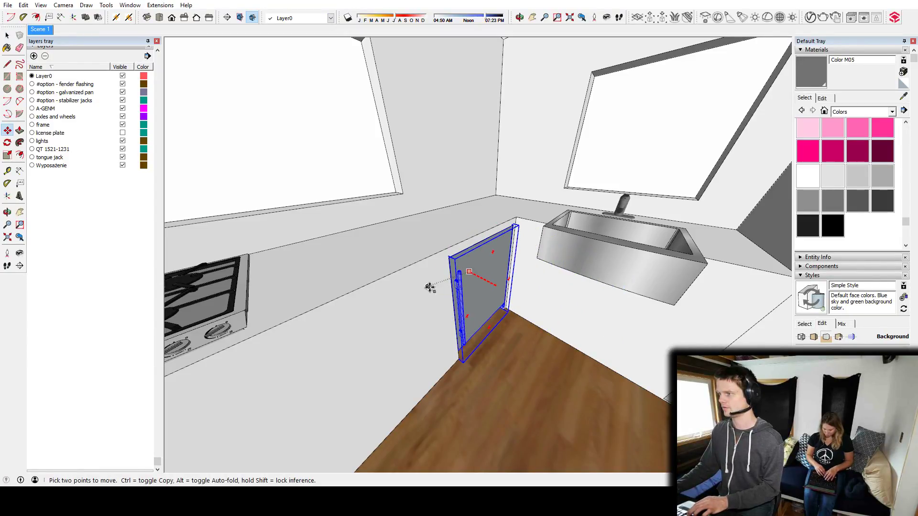
pyautogui.click(638, 373)
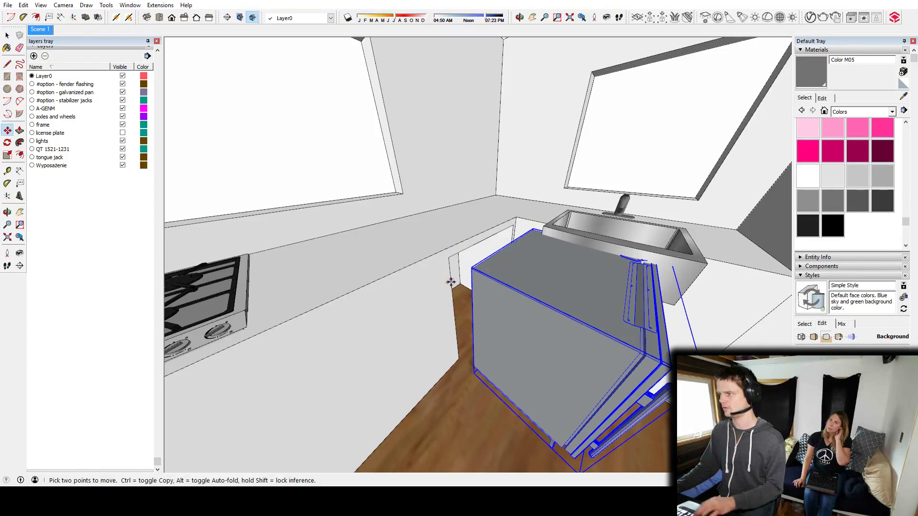
pyautogui.click(479, 283)
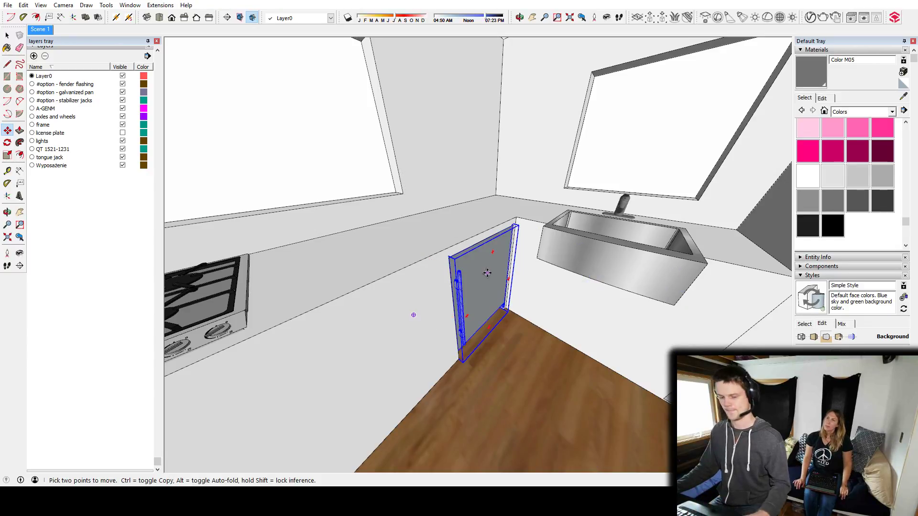
pyautogui.press('space')
pyautogui.hotkey('ctrl', 't')
# Open the counter for editing and draw a vertical dividing line down its front between the counter's end and the fridge opening.
pyautogui.moveTo(491, 277); pyautogui.dragTo(831, 348, button='middle')
pyautogui.scroll(-5, 512, 271)
pyautogui.scroll(5, 465, 303)
pyautogui.moveTo(465, 303); pyautogui.dragTo(419, 306, button='middle')
pyautogui.scroll(-2, 460, 270)
pyautogui.press('l')
pyautogui.press('space')
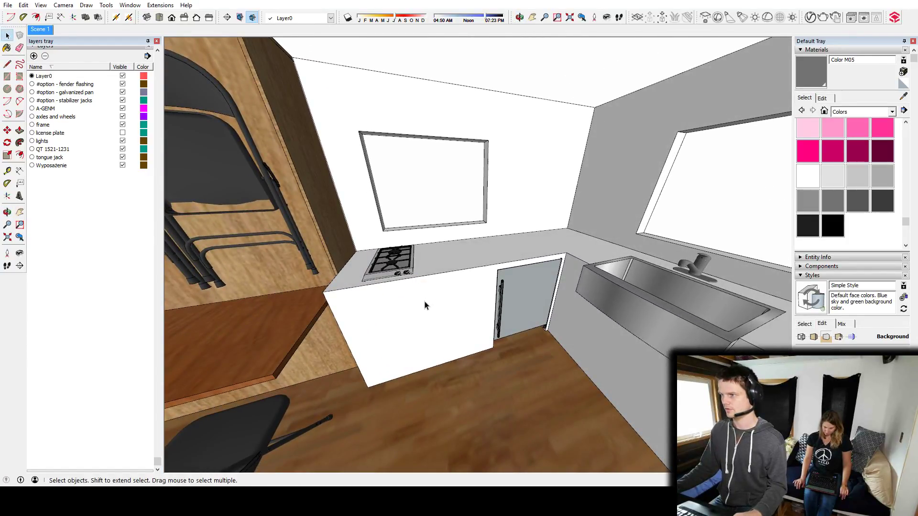
pyautogui.doubleClick(424, 304)
pyautogui.press('l')
pyautogui.click(417, 276)
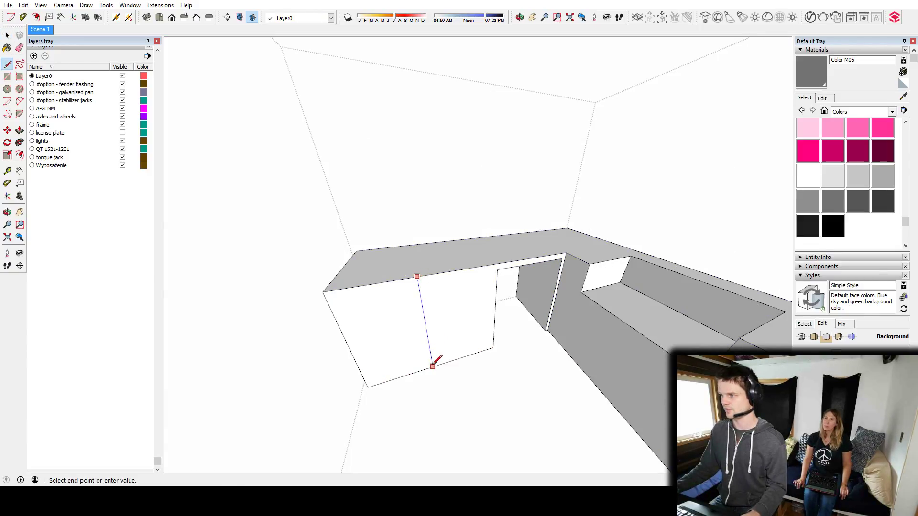
# Draw a horizontal drawer line across both front sections beside the fridge and a second drawer line across the section under the cooktop.
pyautogui.click(421, 302)
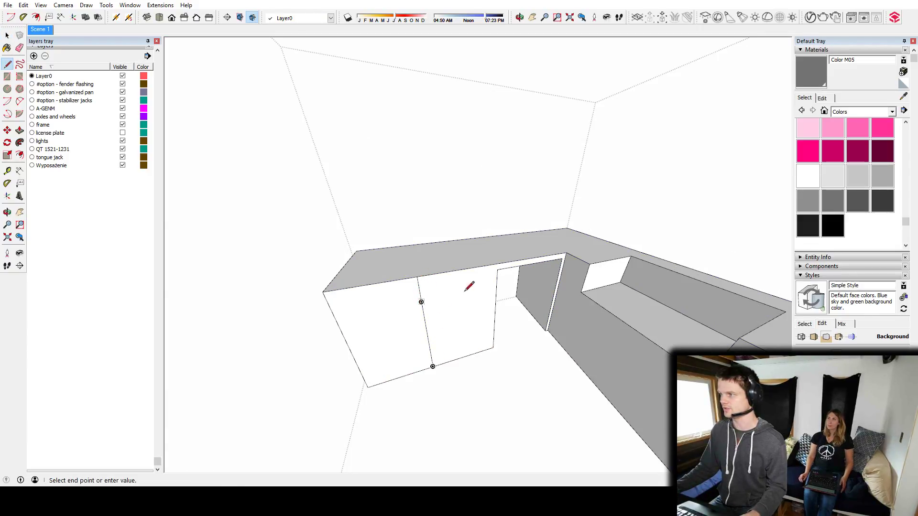
pyautogui.click(496, 287)
pyautogui.click(421, 302)
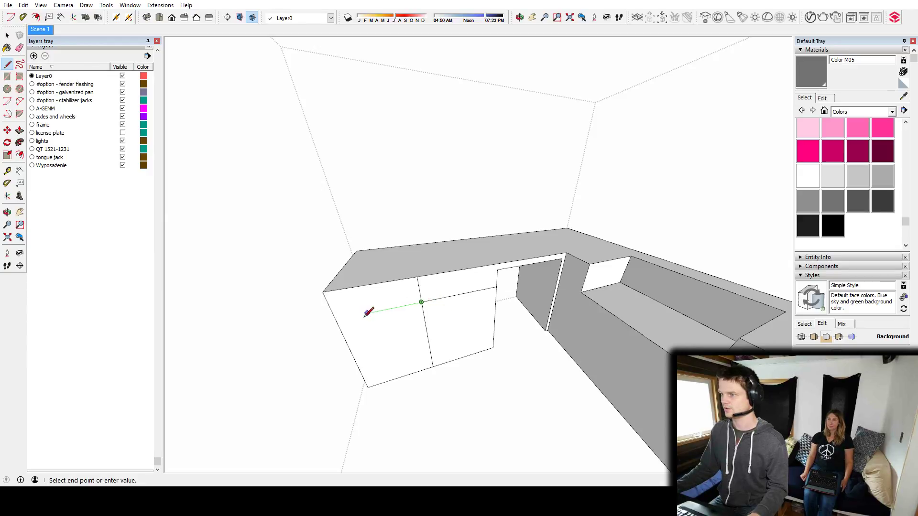
pyautogui.click(335, 319)
pyautogui.click(425, 322)
pyautogui.click(346, 340)
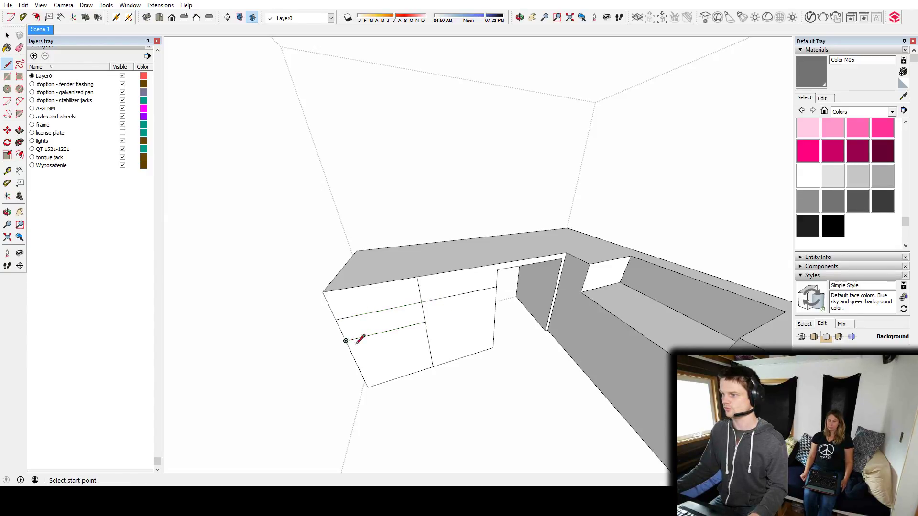
# Split the lowest panels of both front sections with vertical lines into pairs of cabinet doors.
pyautogui.click(388, 330)
pyautogui.click(402, 377)
pyautogui.click(461, 293)
pyautogui.click(465, 356)
# Draw vertical lines from both sink cutout corners to the floor plus a centre line for the sink cabinet doors, and exit the counter.
pyautogui.moveTo(607, 311); pyautogui.dragTo(429, 295, button='middle')
pyautogui.click(408, 268)
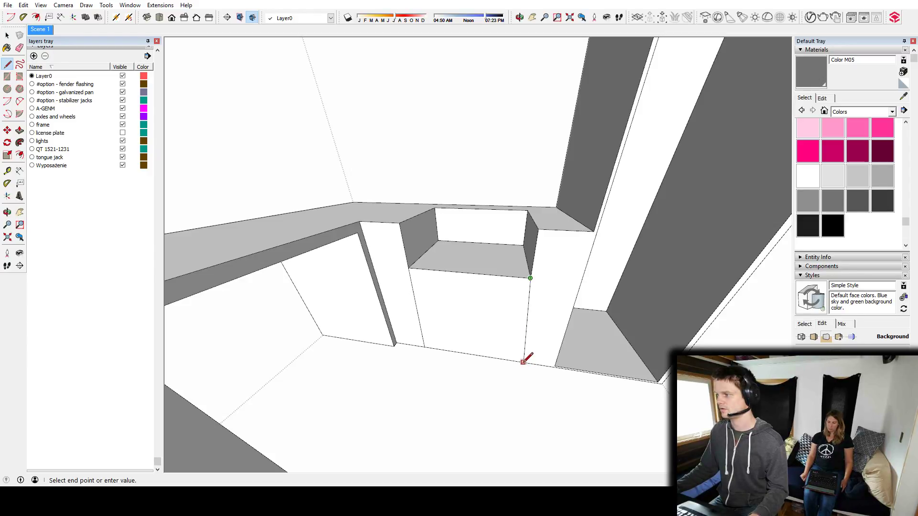
pyautogui.click(517, 361)
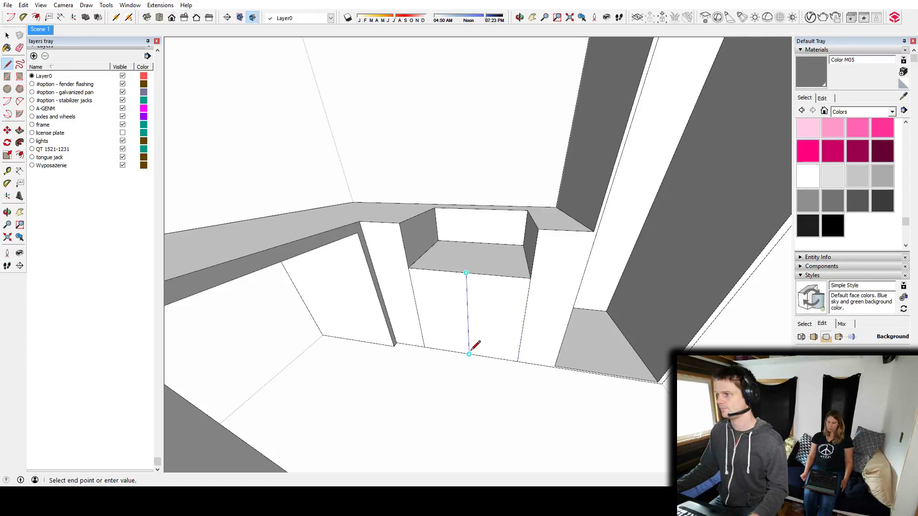
pyautogui.moveTo(567, 288); pyautogui.dragTo(553, 272, button='middle')
pyautogui.press('space')
pyautogui.press('Escape')
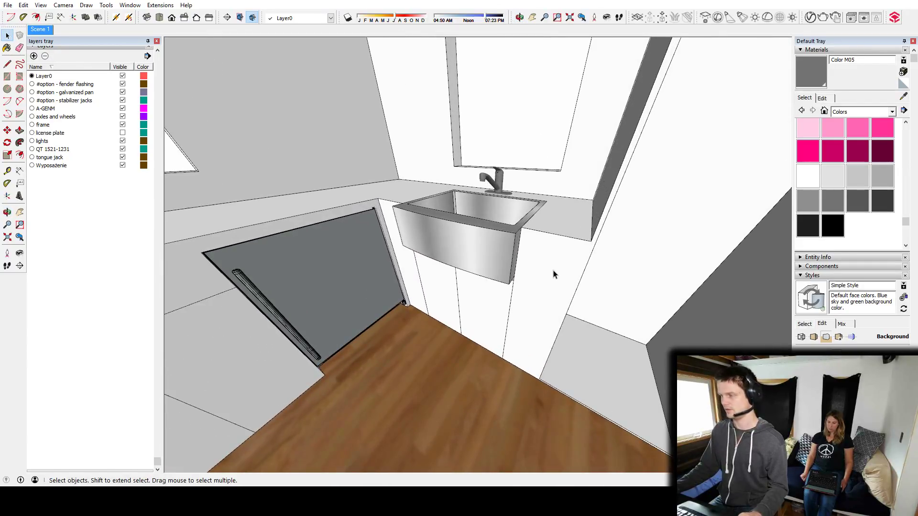
# Reopen the counter, draw a horizontal drawer line across the narrow front section beside the sink, and exit the counter.
pyautogui.doubleClick(556, 276)
pyautogui.press('l')
pyautogui.click(517, 257)
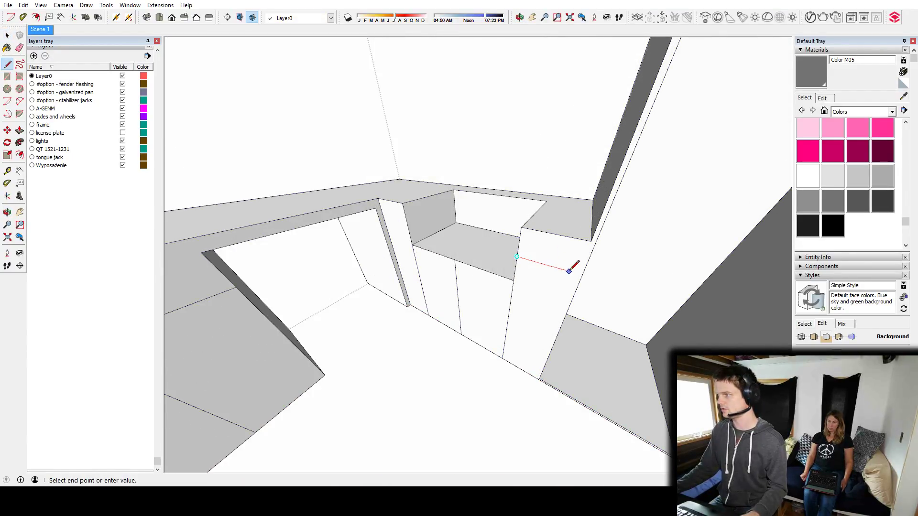
pyautogui.click(582, 275)
pyautogui.click(514, 281)
pyautogui.press('space')
pyautogui.press('Escape')
# Show the Wood material collection for choosing a countertop finish.
pyautogui.scroll(-3, 554, 279)
pyautogui.moveTo(555, 278); pyautogui.dragTo(457, 301, button='middle')
pyautogui.scroll(2, 403, 301)
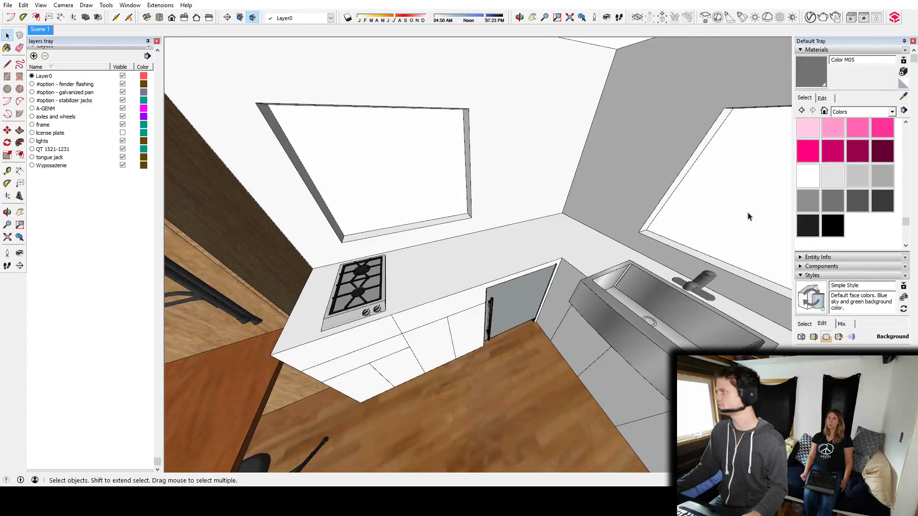
pyautogui.click(823, 111)
pyautogui.click(860, 112)
pyautogui.scroll(-3, 853, 211)
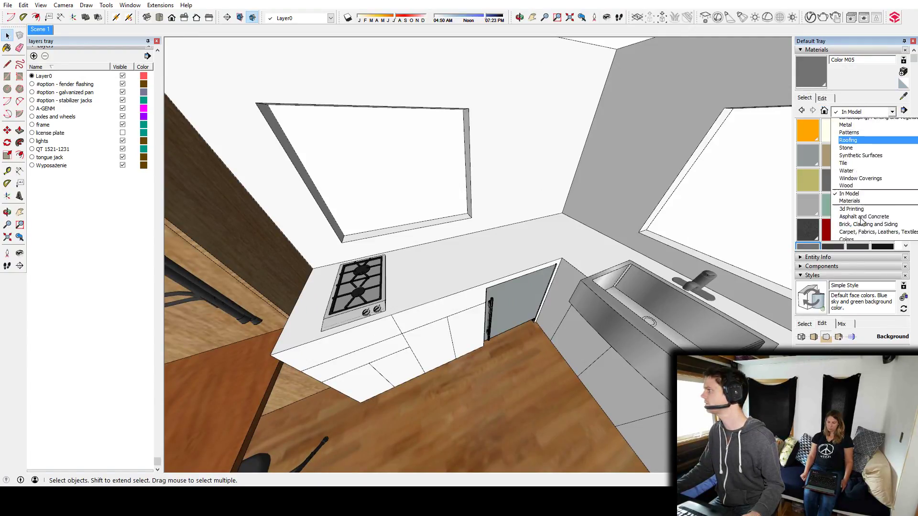
pyautogui.click(850, 236)
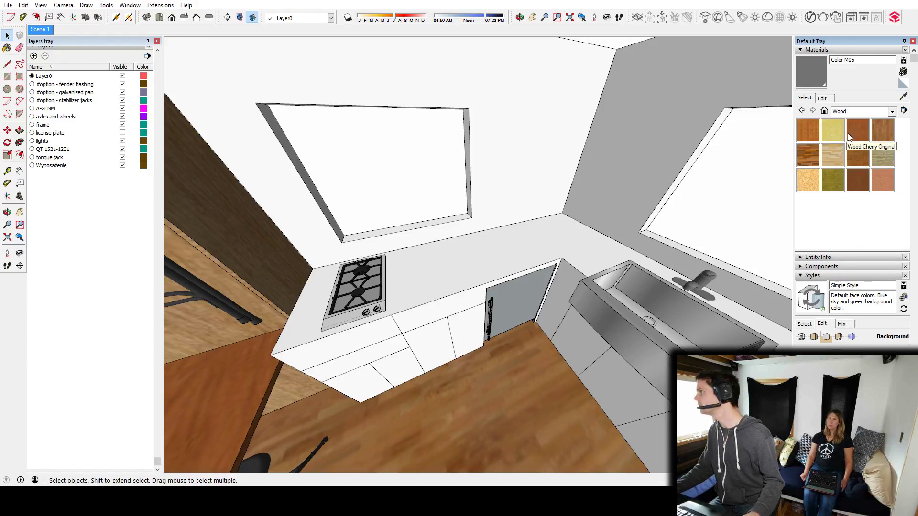
# Try painting the counter with a wood material, and undo it.
pyautogui.click(813, 154)
pyautogui.click(514, 244)
pyautogui.press('space')
pyautogui.hotkey('ctrl', 'z')
# Open the kitchen counter for editing and paint its countertop with the Wood Floor Dark material.
pyautogui.keyDown('shift'); pyautogui.moveTo(506, 259); pyautogui.dragTo(487, 250, button='middle'); pyautogui.keyUp('shift')
pyautogui.doubleClick(487, 250)
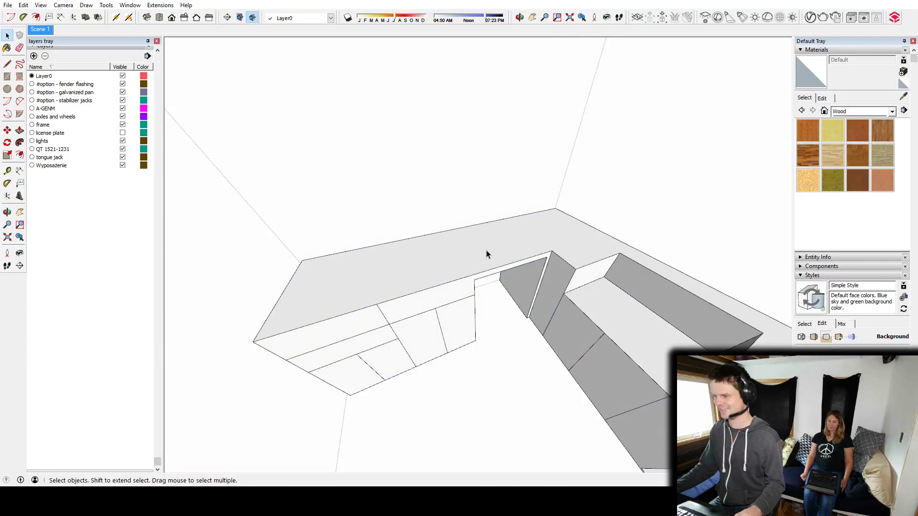
pyautogui.press('b')
pyautogui.click(811, 157)
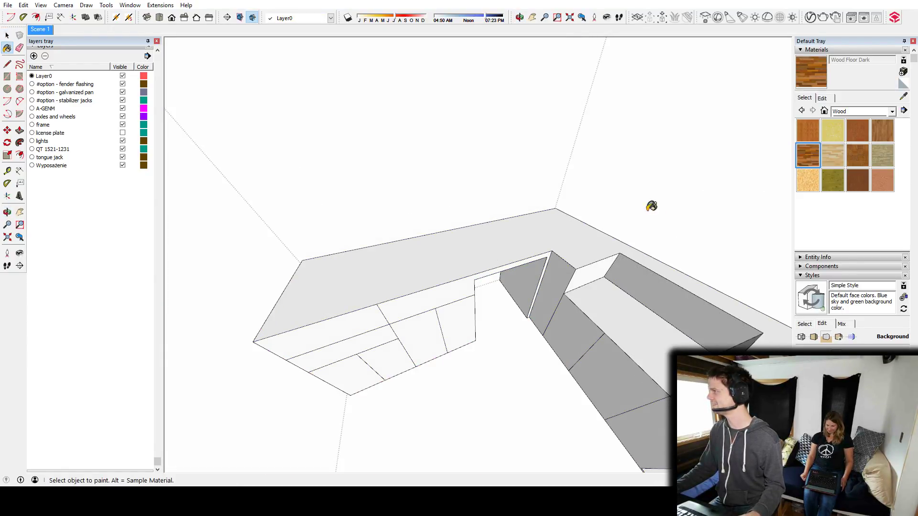
pyautogui.click(495, 241)
# Paint the upper drawer front below the cooktop with the Wood Veneer 02 material.
pyautogui.moveTo(431, 261); pyautogui.dragTo(485, 197, button='middle')
pyautogui.click(880, 181)
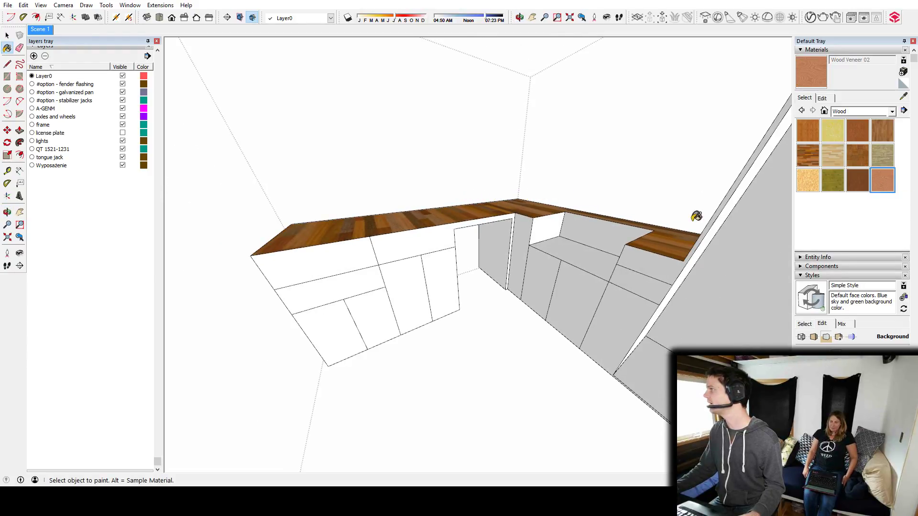
pyautogui.click(323, 282)
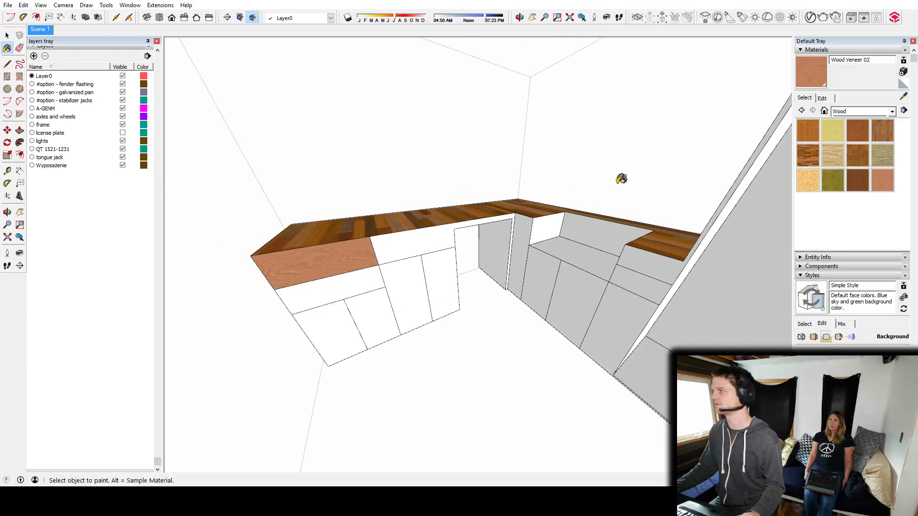
# Lighten the Wood Veneer 02 material by switching its colour picker to HLS and raising the luminance to 94.
pyautogui.click(821, 98)
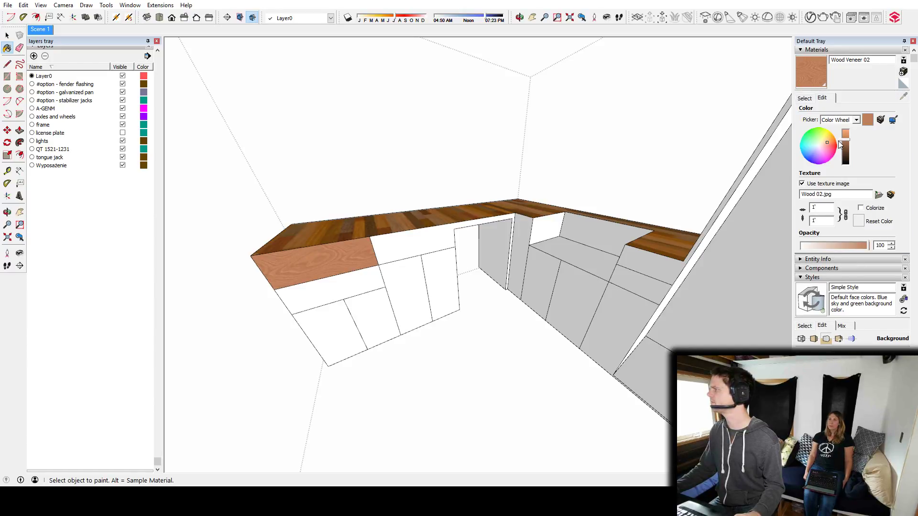
pyautogui.click(841, 120)
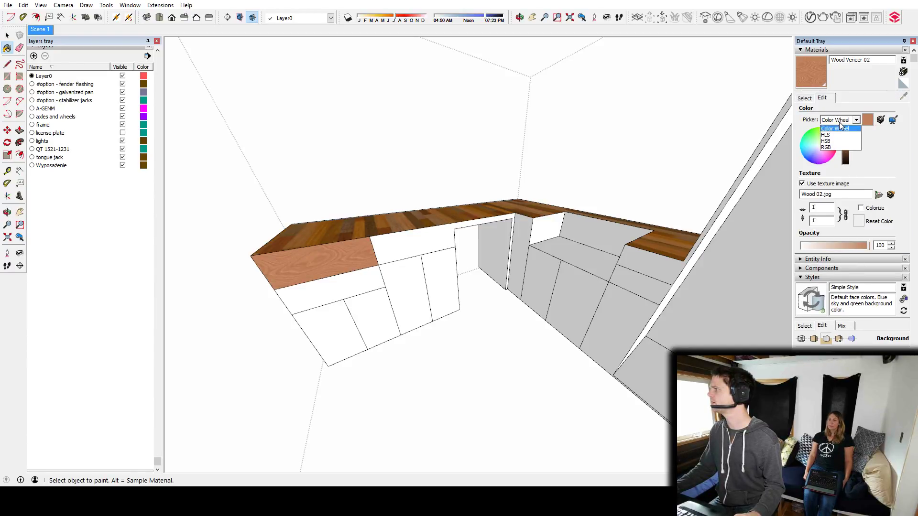
pyautogui.click(834, 146)
pyautogui.click(840, 120)
pyautogui.click(832, 135)
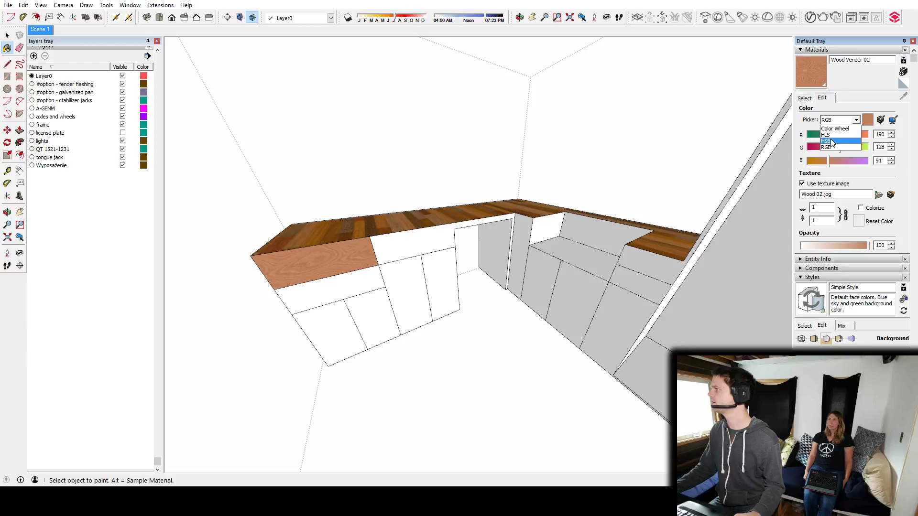
pyautogui.moveTo(843, 165); pyautogui.dragTo(864, 168)
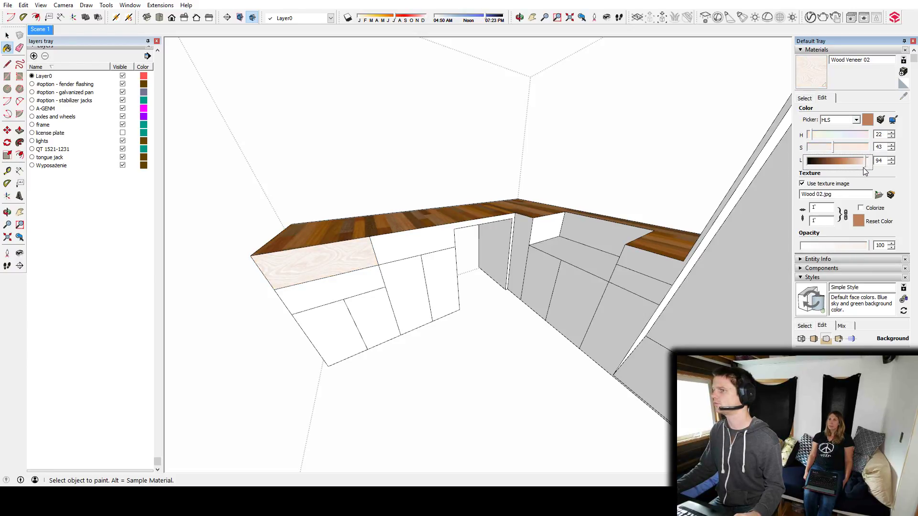
# Paint the remaining drawer and door fronts on both runs of the counter with the lightened Wood Veneer 02.
pyautogui.click(365, 271)
pyautogui.click(371, 303)
pyautogui.click(340, 322)
pyautogui.click(409, 291)
pyautogui.click(442, 282)
pyautogui.click(426, 242)
pyautogui.click(521, 235)
pyautogui.moveTo(531, 248); pyautogui.dragTo(556, 261, button='middle')
pyautogui.click(554, 262)
pyautogui.click(576, 281)
pyautogui.click(611, 291)
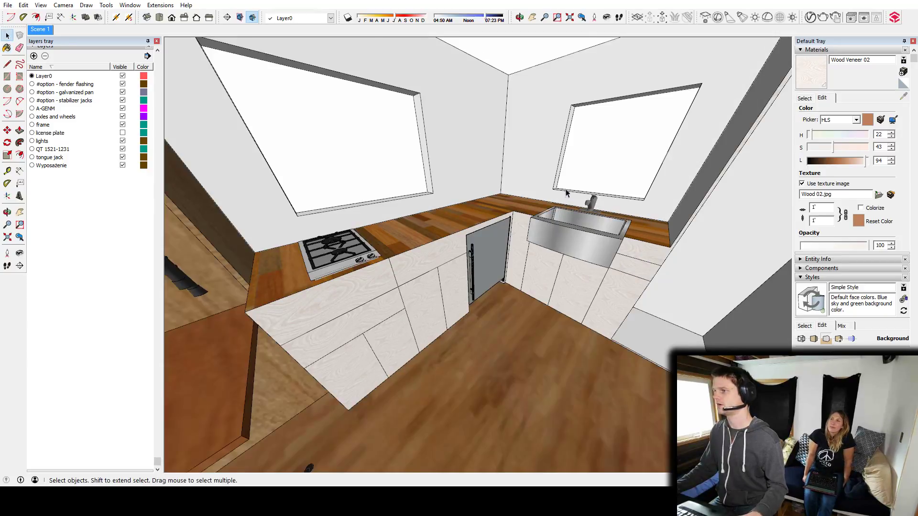
# Exit the counter and save the model, closing the validity check report.
pyautogui.moveTo(525, 239)
pyautogui.mouseDown(button='middle')
pyautogui.moveTo(318, 323)
pyautogui.moveTo(483, 295)
pyautogui.moveTo(487, 268)
pyautogui.moveTo(531, 306)
pyautogui.moveTo(557, 300)
pyautogui.moveTo(194, 239)
pyautogui.moveTo(662, 280)
pyautogui.moveTo(360, 316)
pyautogui.moveTo(588, 238)
pyautogui.mouseUp(button='middle')
pyautogui.scroll(-6, 515, 262)
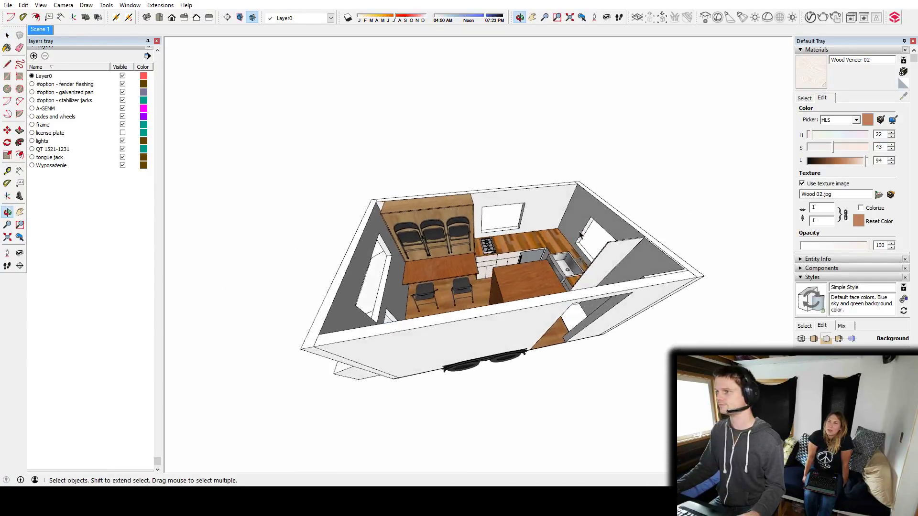
pyautogui.click(7, 5)
pyautogui.click(19, 36)
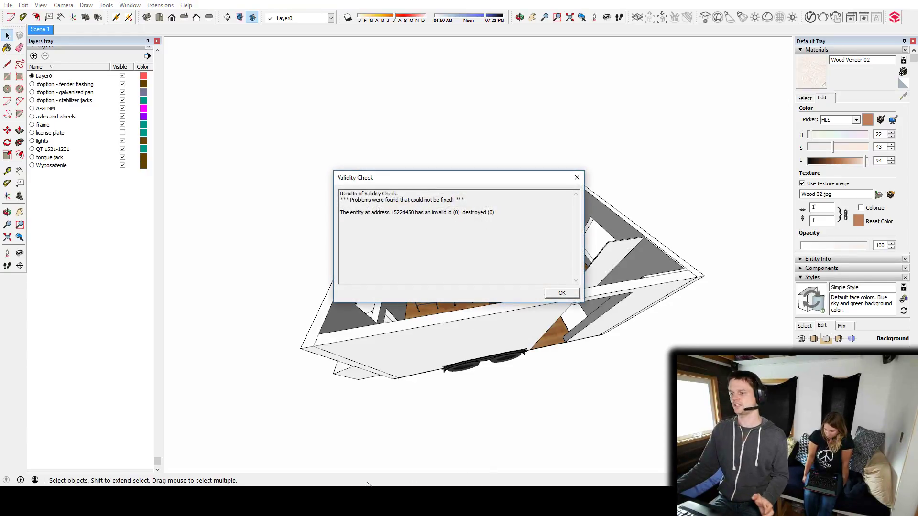
pyautogui.click(566, 297)
pyautogui.moveTo(466, 381); pyautogui.dragTo(435, 314, button='middle')
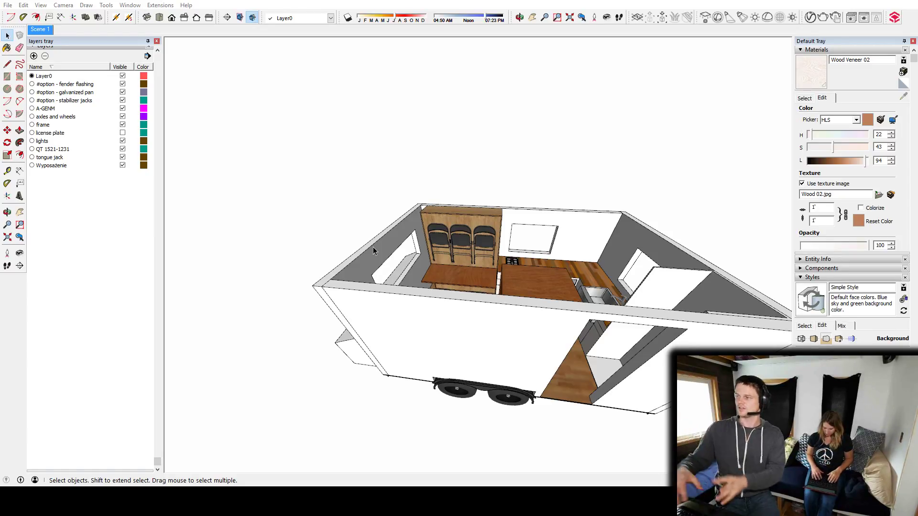
pyautogui.moveTo(583, 240); pyautogui.dragTo(612, 400, button='middle')
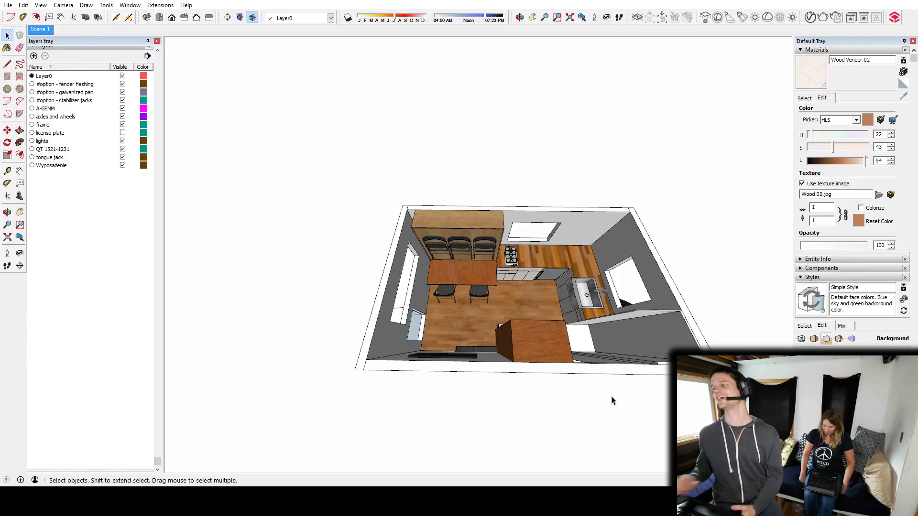
pyautogui.moveTo(599, 356); pyautogui.dragTo(508, 290, button='middle')
pyautogui.moveTo(640, 330); pyautogui.dragTo(505, 303, button='middle')
pyautogui.scroll(-3, 504, 302)
pyautogui.moveTo(404, 298)
pyautogui.mouseDown(button='middle')
pyautogui.moveTo(323, 332)
pyautogui.moveTo(539, 258)
pyautogui.moveTo(524, 309)
pyautogui.mouseUp(button='middle')
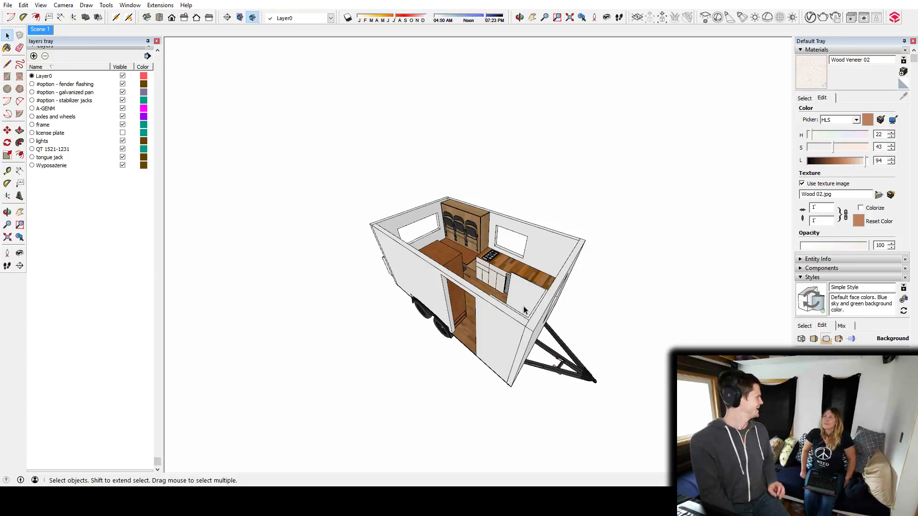